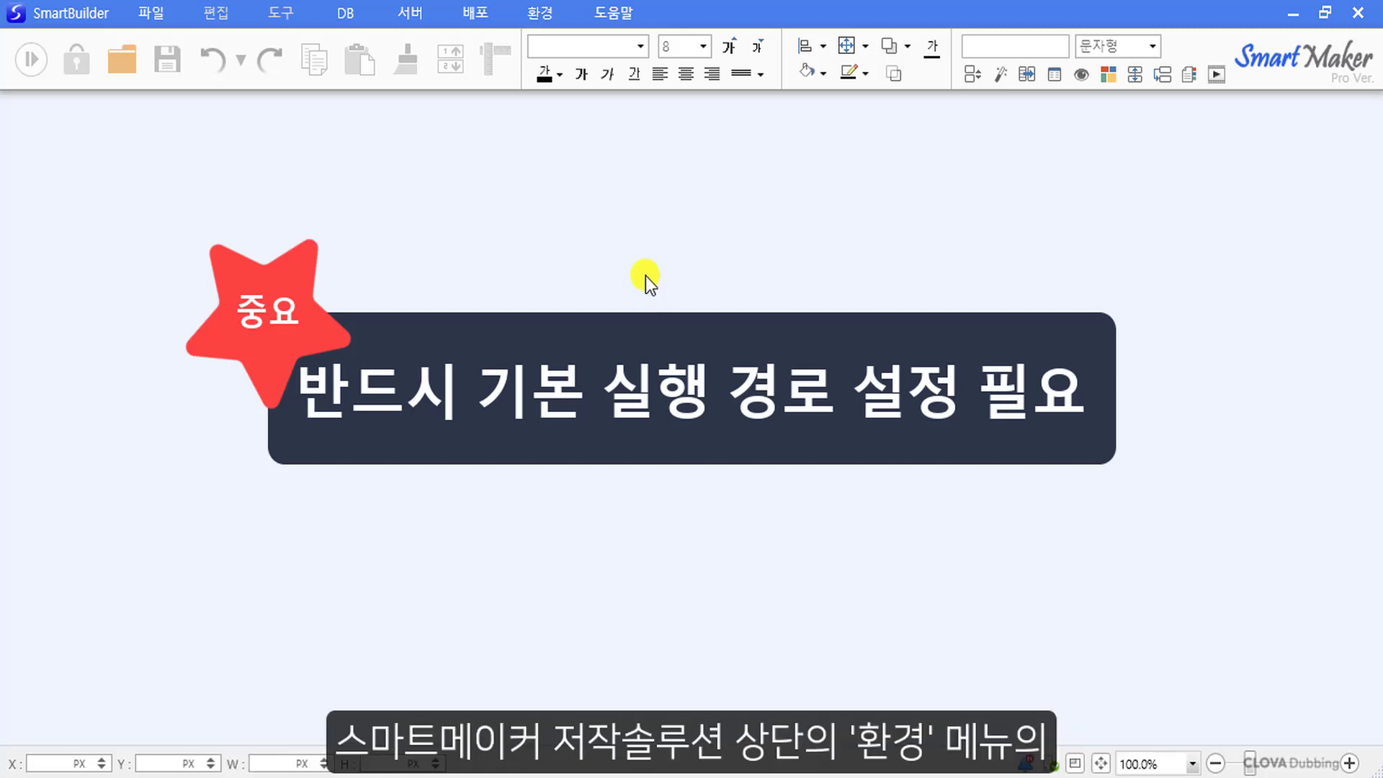
Set the default execution path in the operating environment settings to the folder Application\앱프로그램\오늘의시간.
left_click(552, 14)
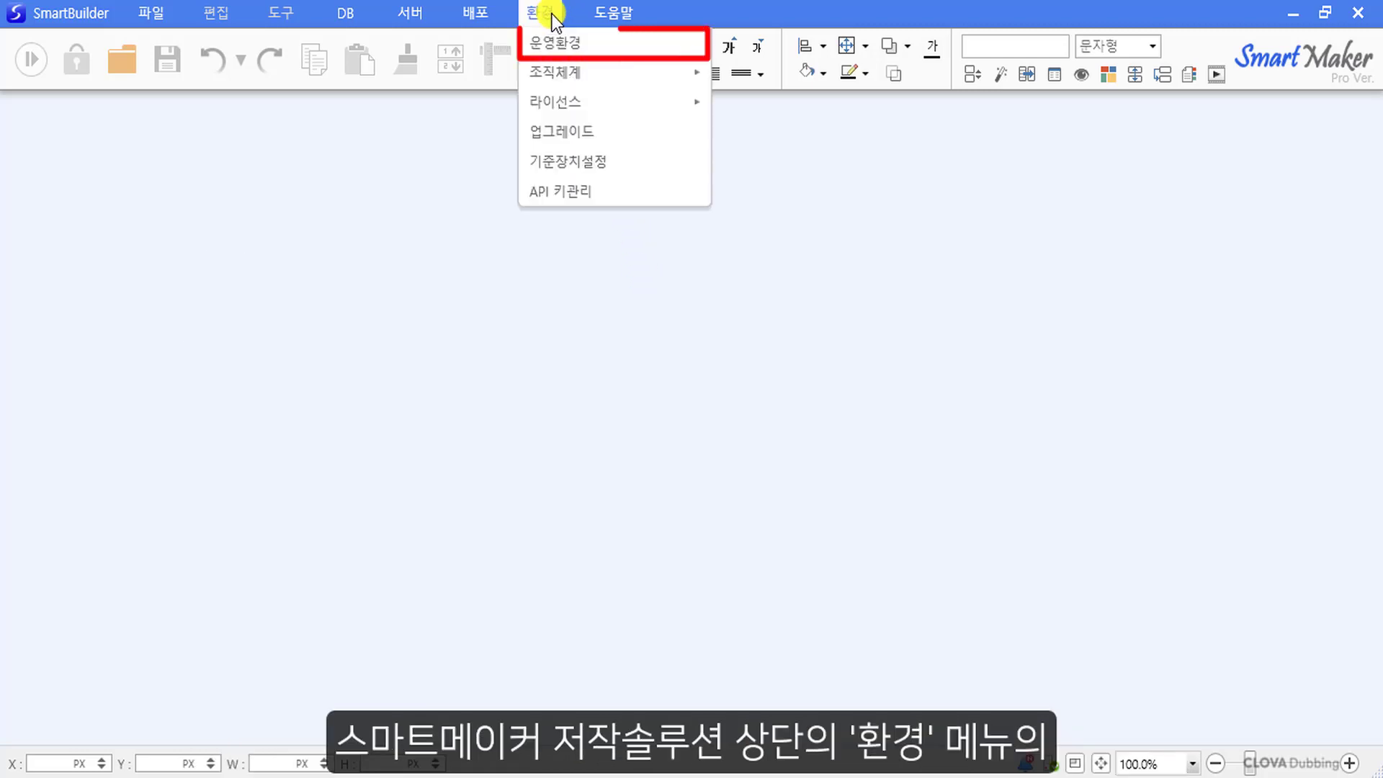
left_click(654, 46)
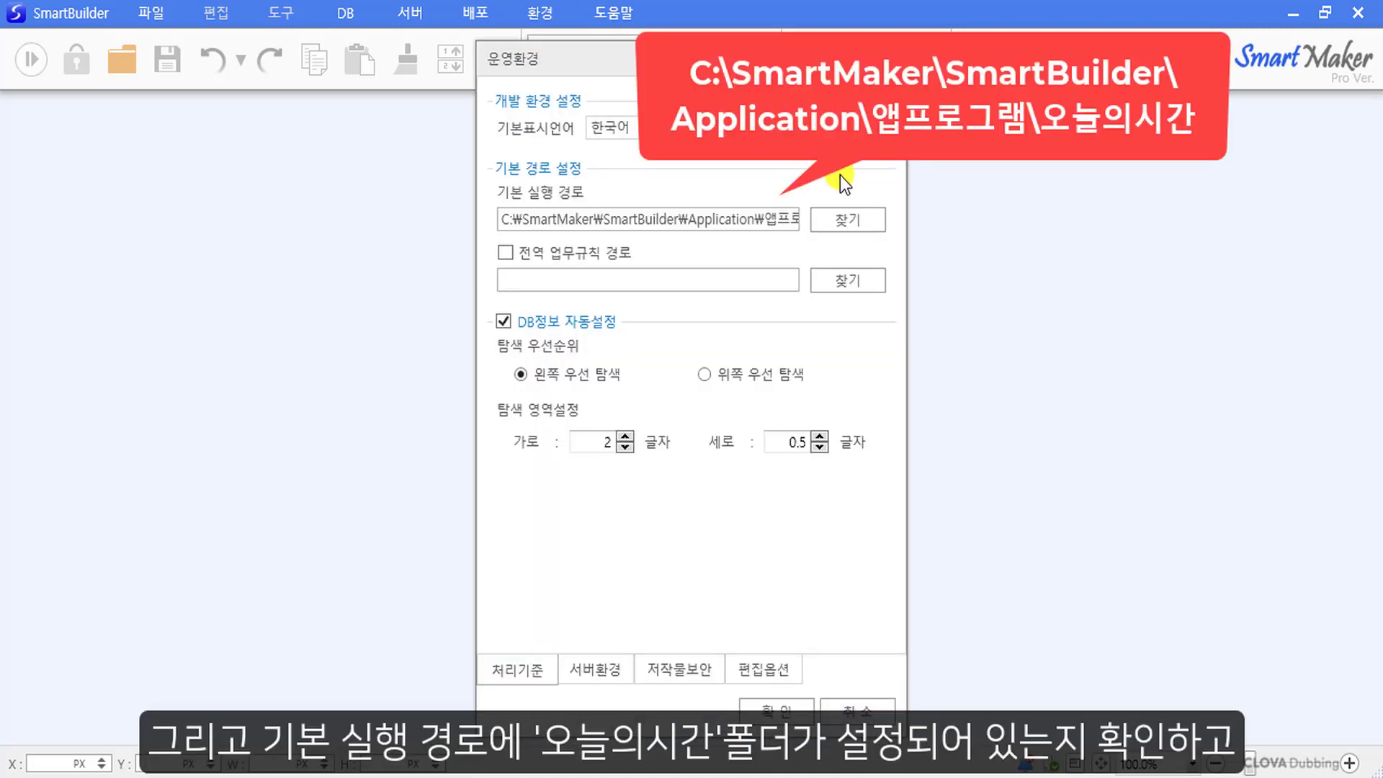
left_click(867, 226)
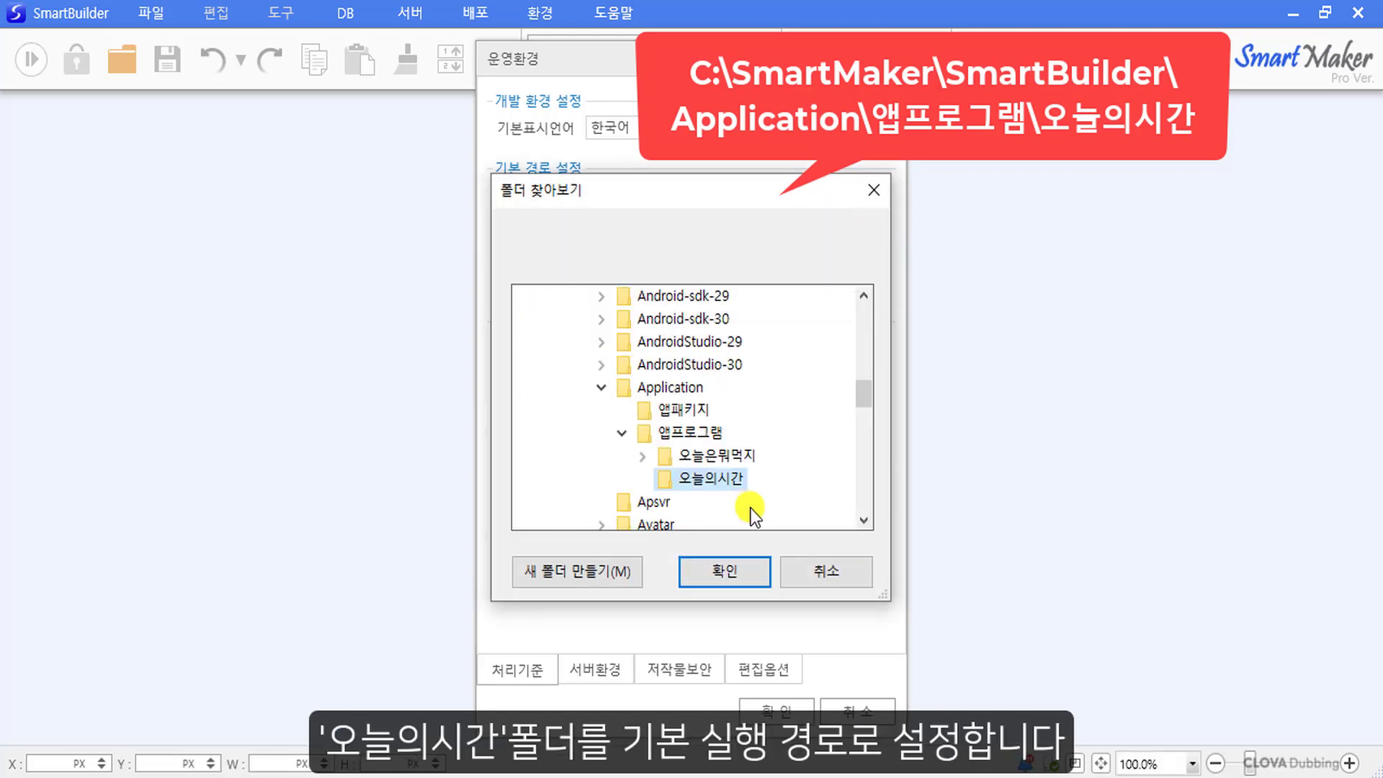
left_click(762, 576)
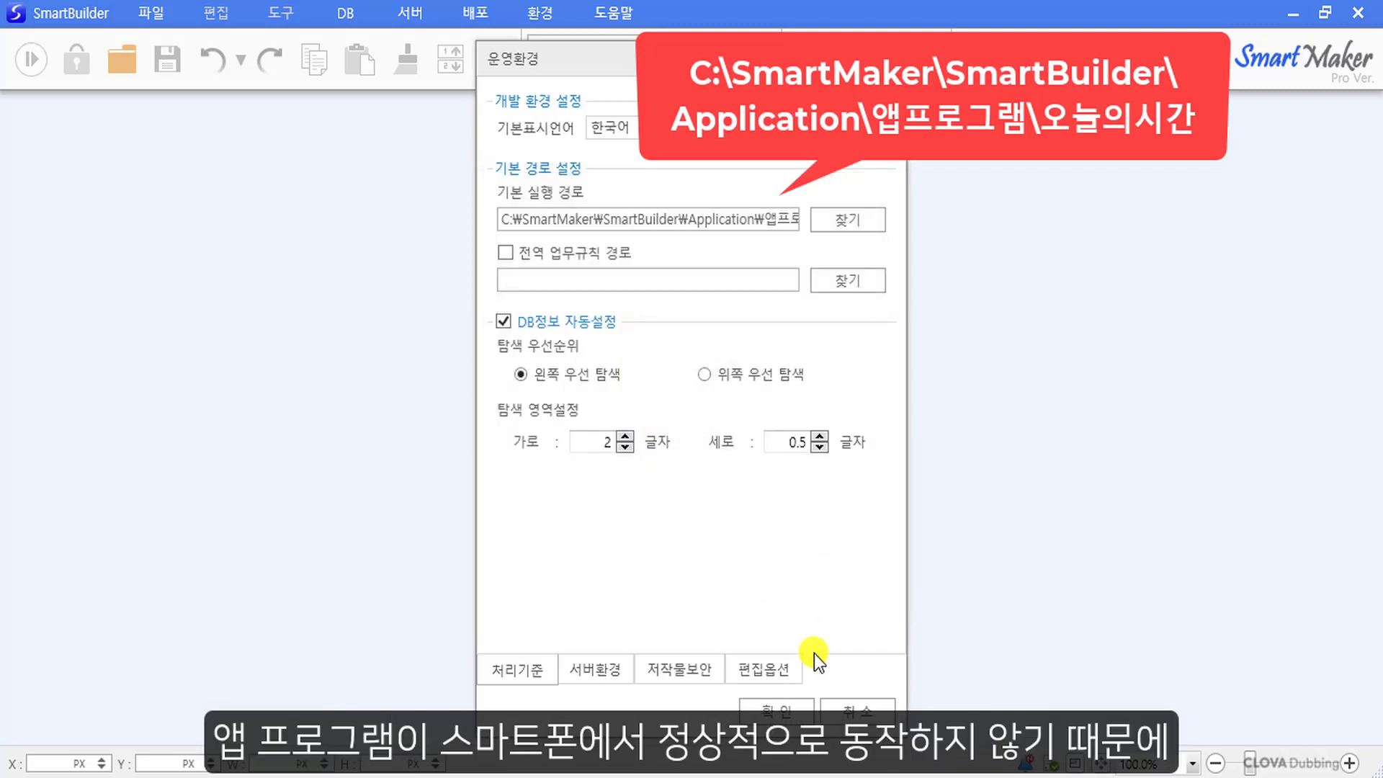
left_click(799, 710)
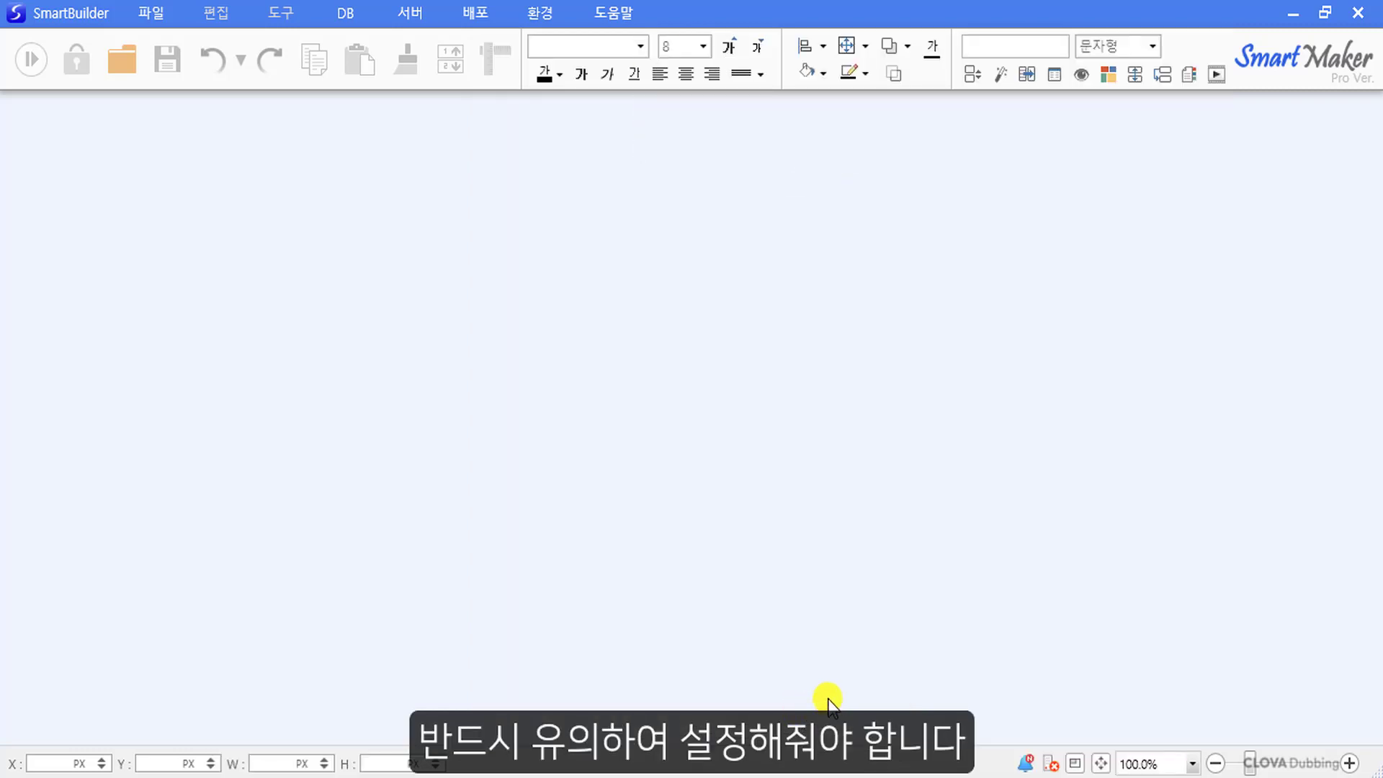
Create a new, blank app model.
left_click(155, 19)
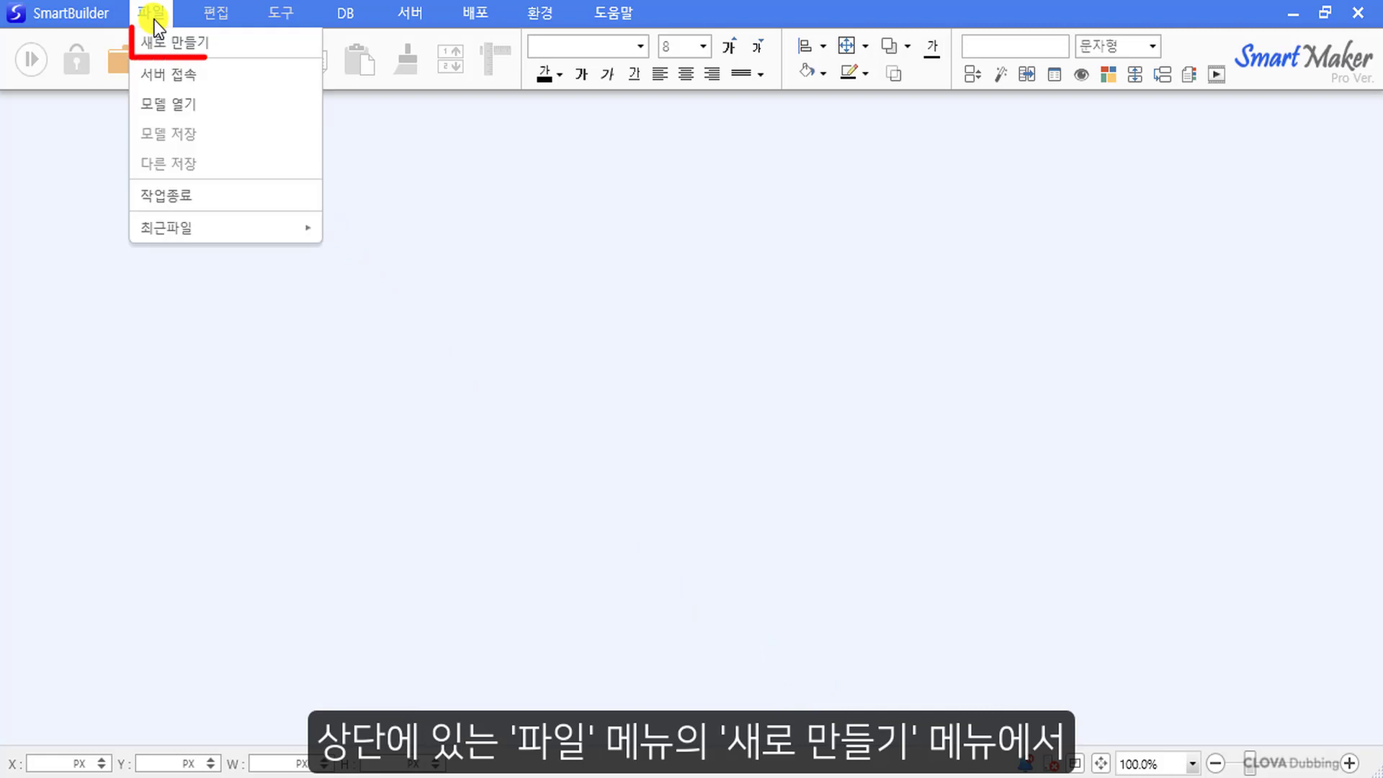
left_click(249, 47)
double_click(546, 340)
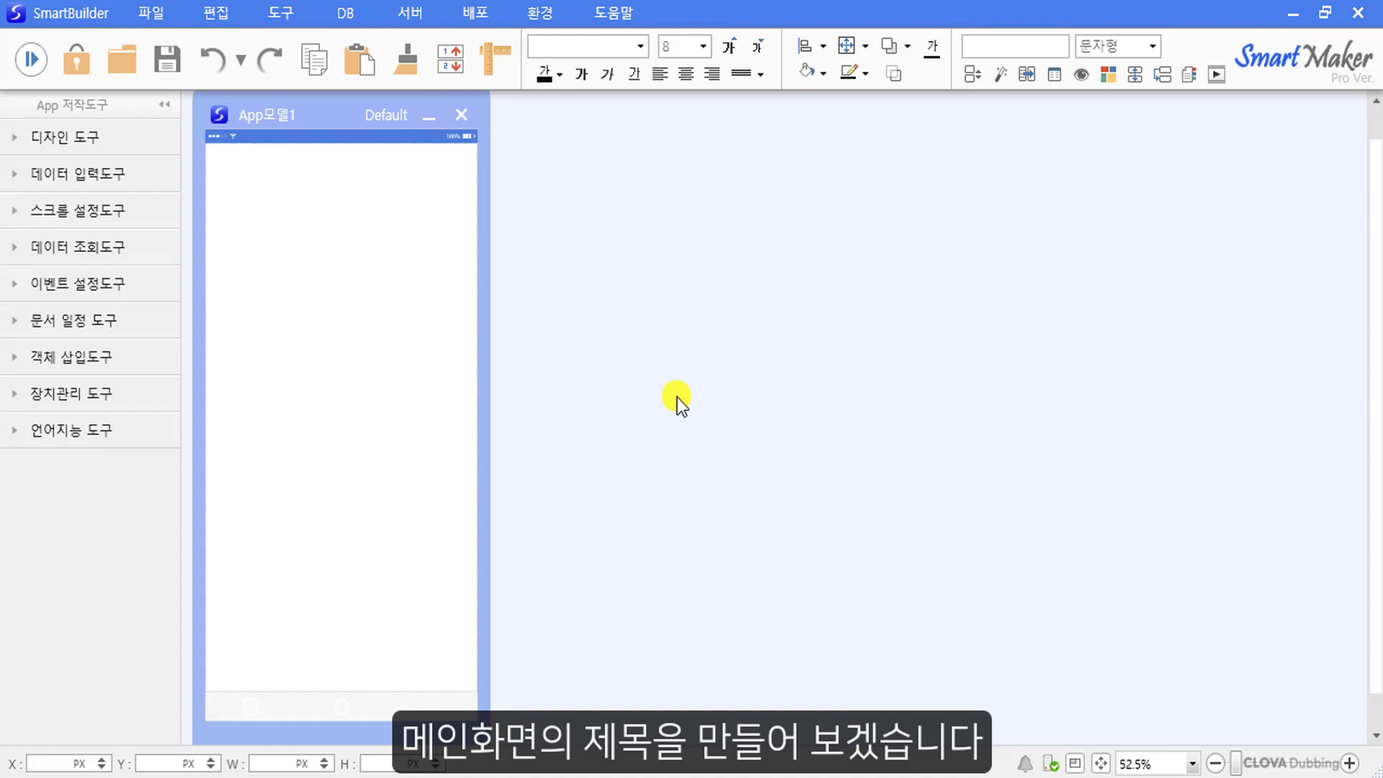
Place a rectangle (사각형그리기) near the top of the app screen and enlarge it to about 453 × 136 px.
left_click(136, 129)
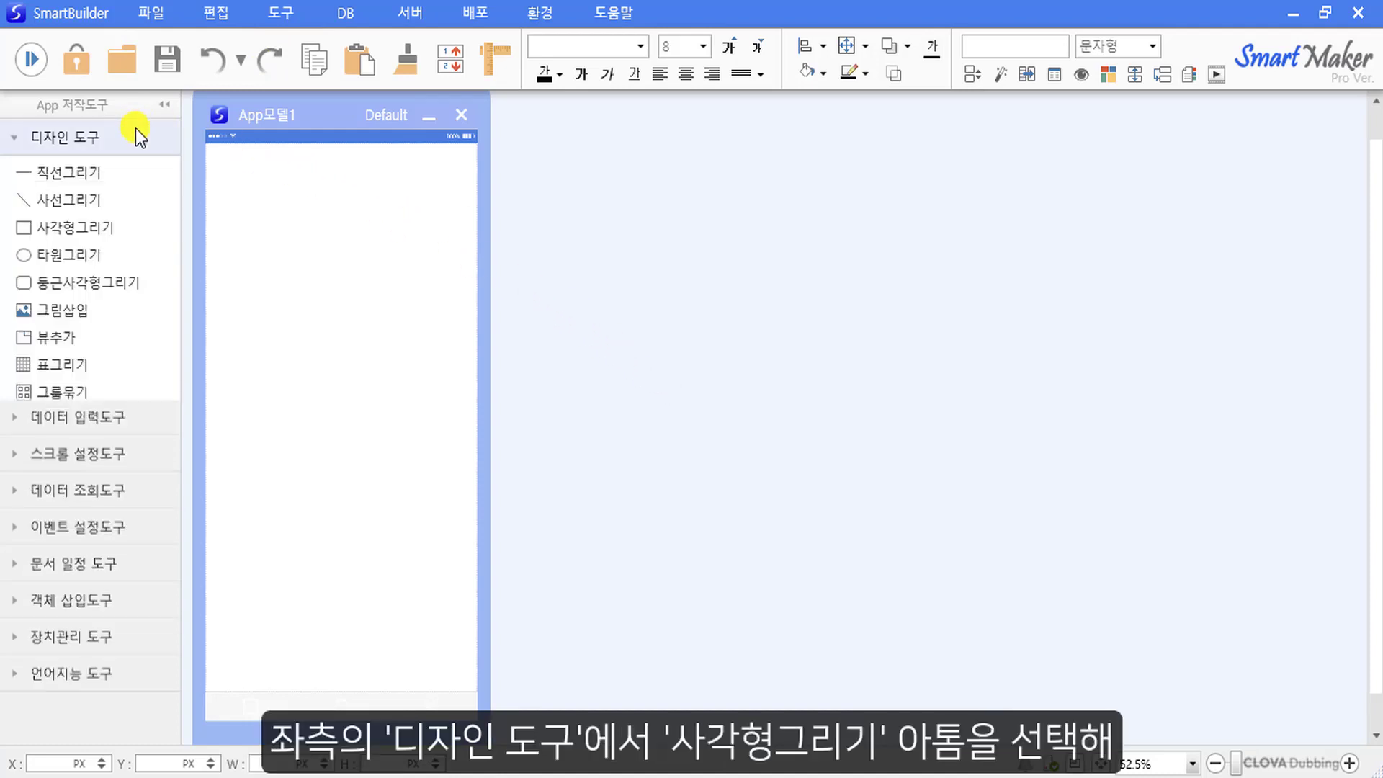
left_click(144, 226)
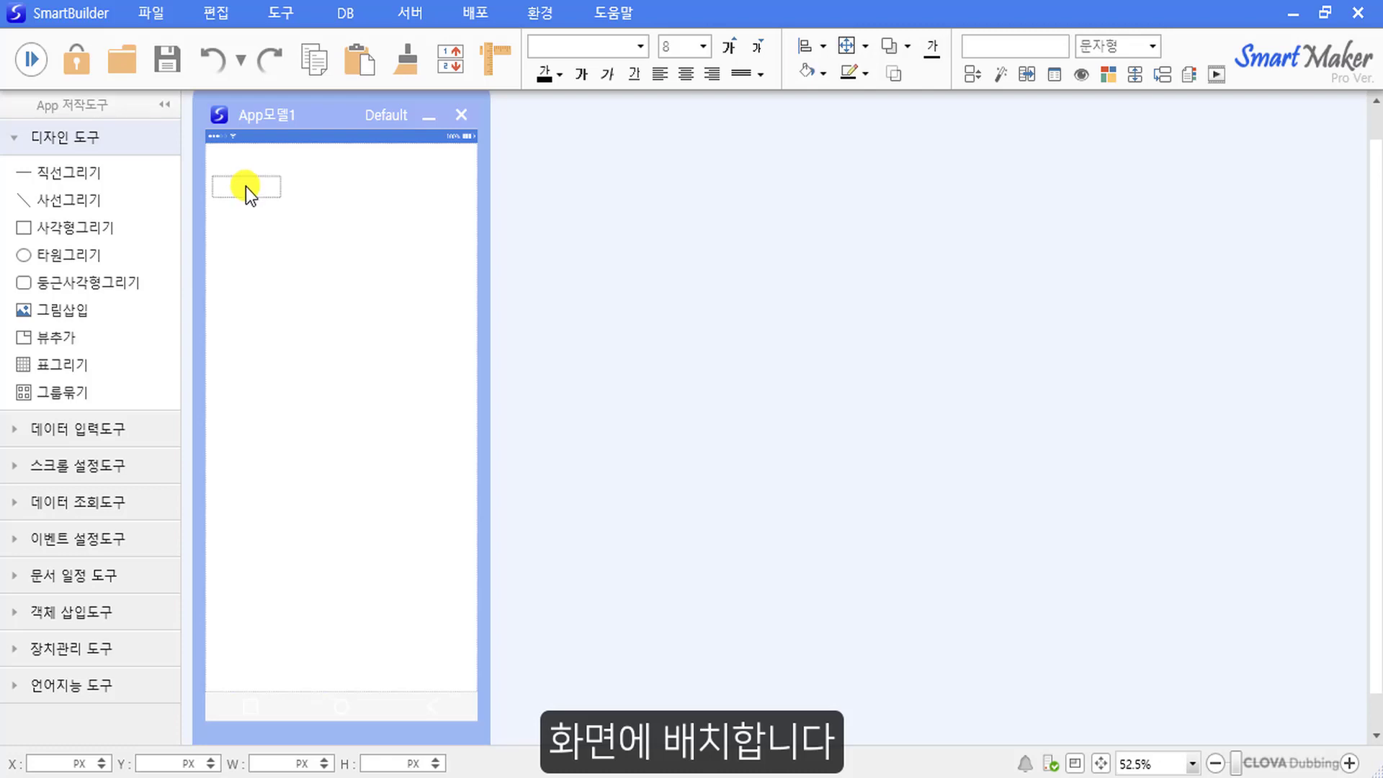
left_click(245, 187)
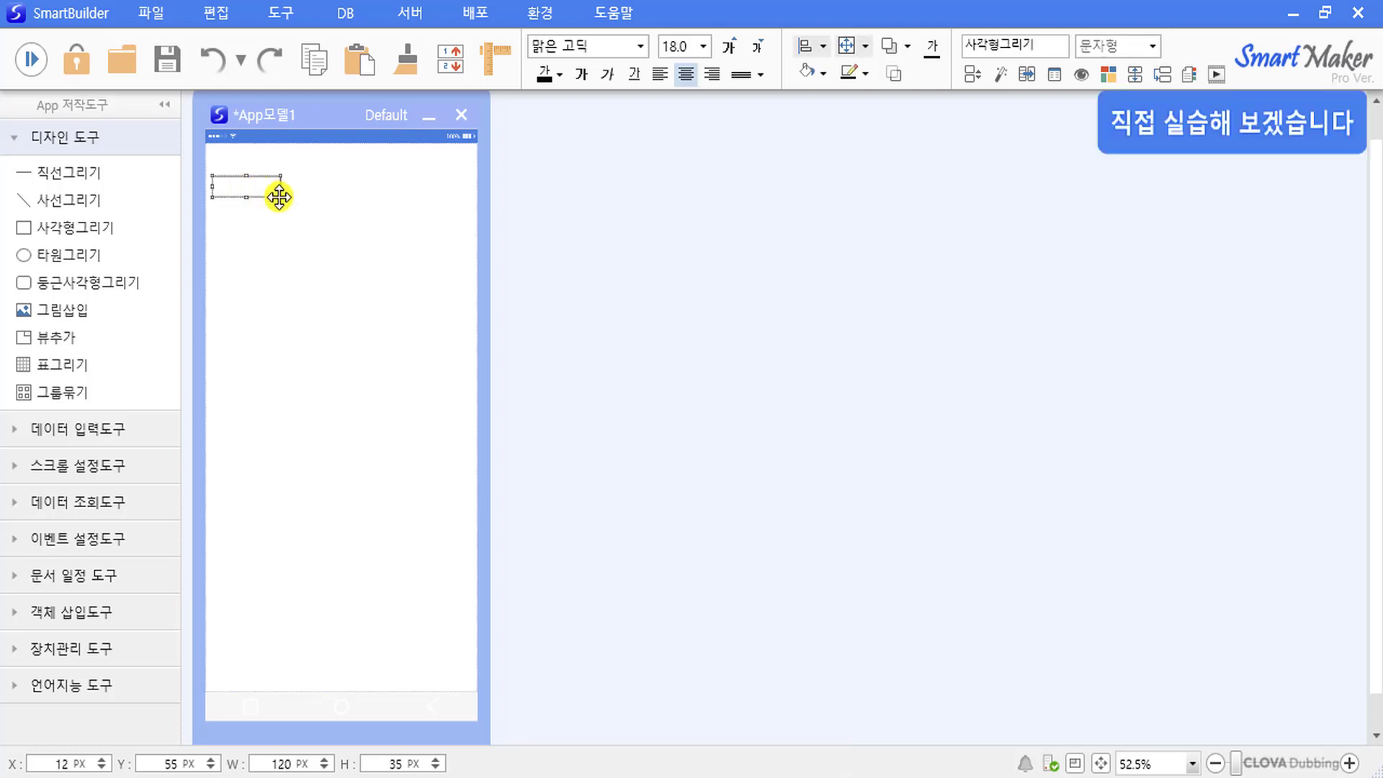
left_click_drag(280, 197, 470, 257)
left_click(457, 287)
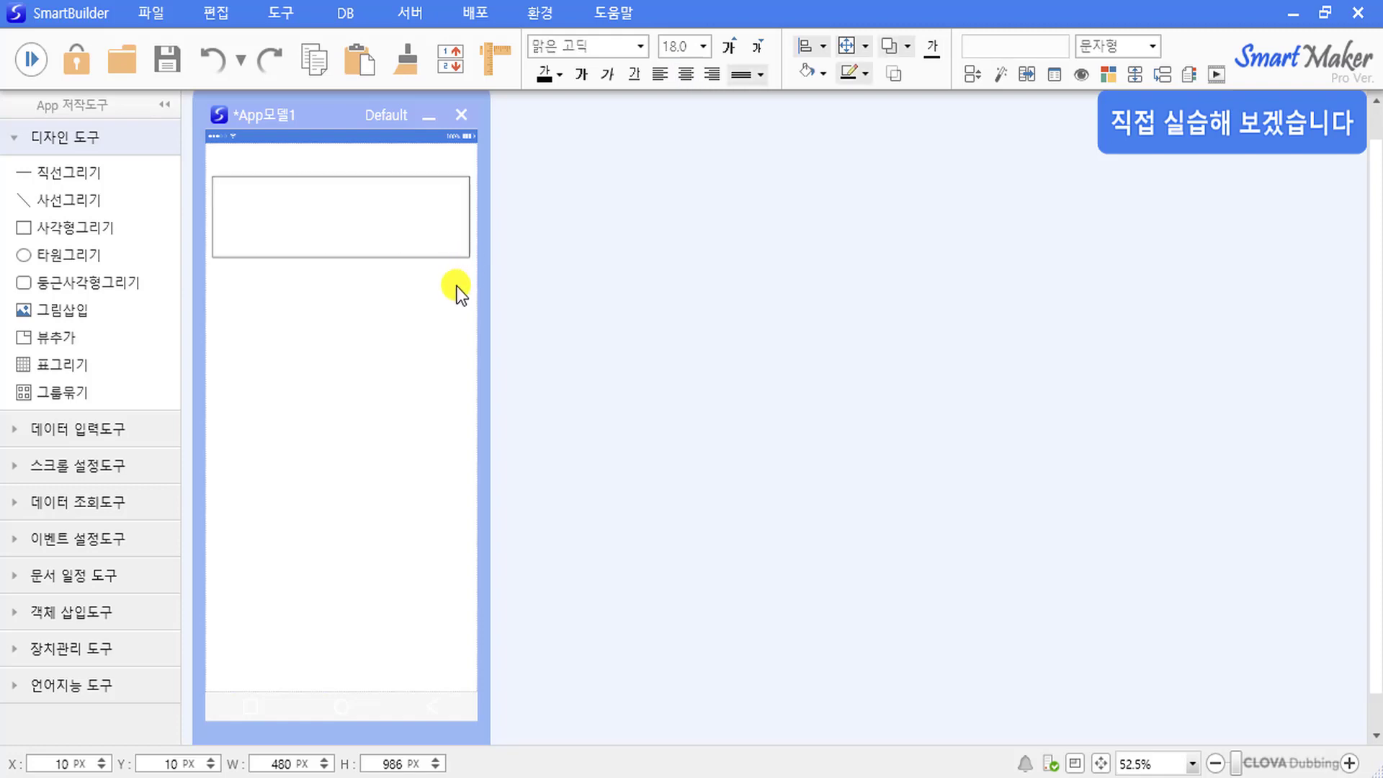
Enter the title text "오늘의 시간" in the rectangle.
left_click(457, 255)
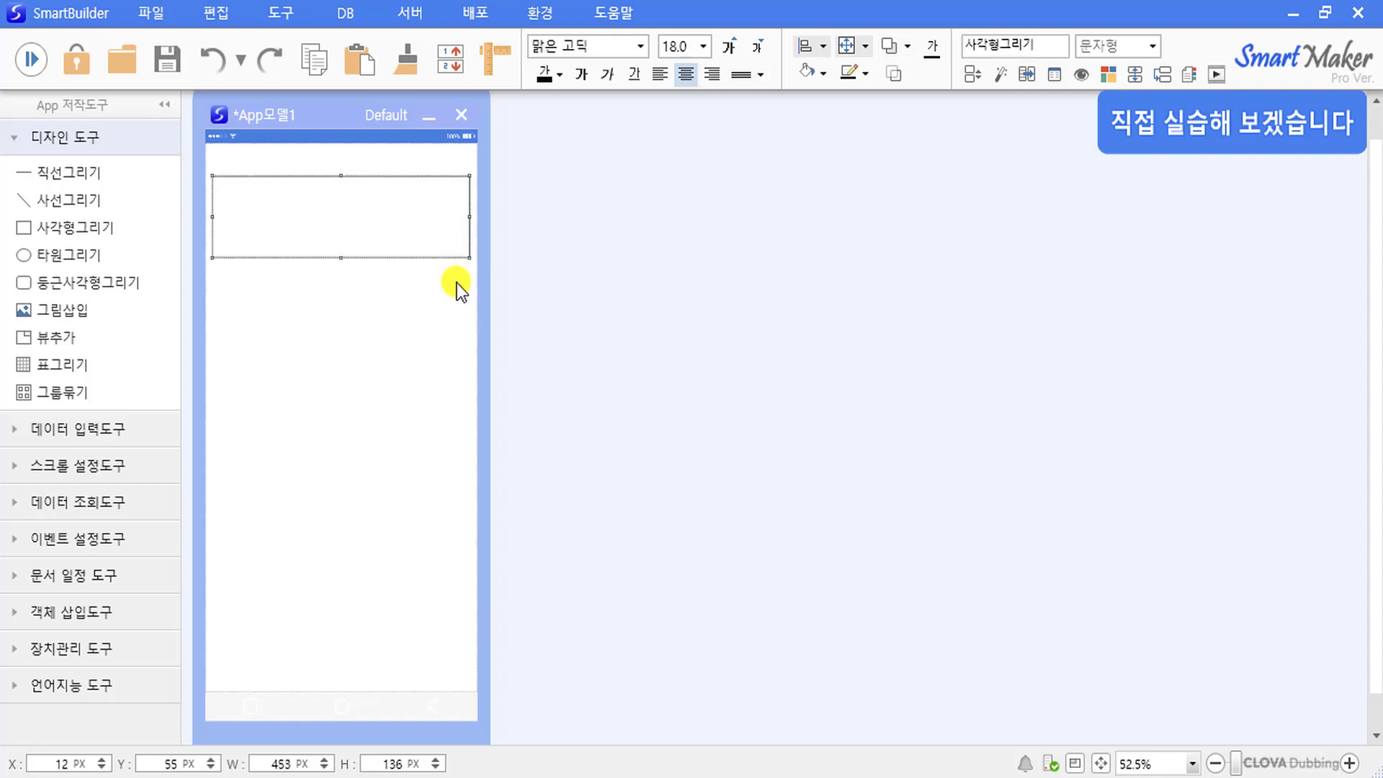
key("F2")
type("오늘의 시")
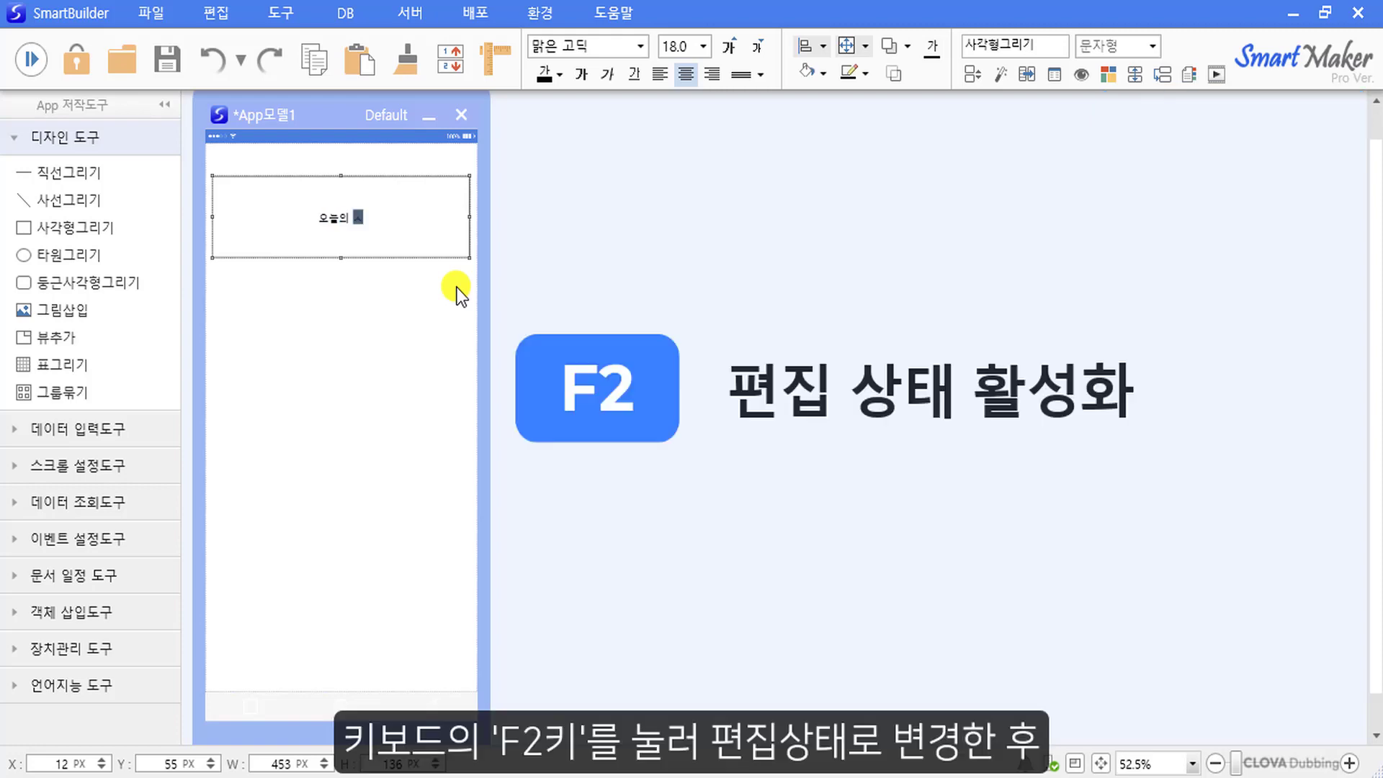
type("간")
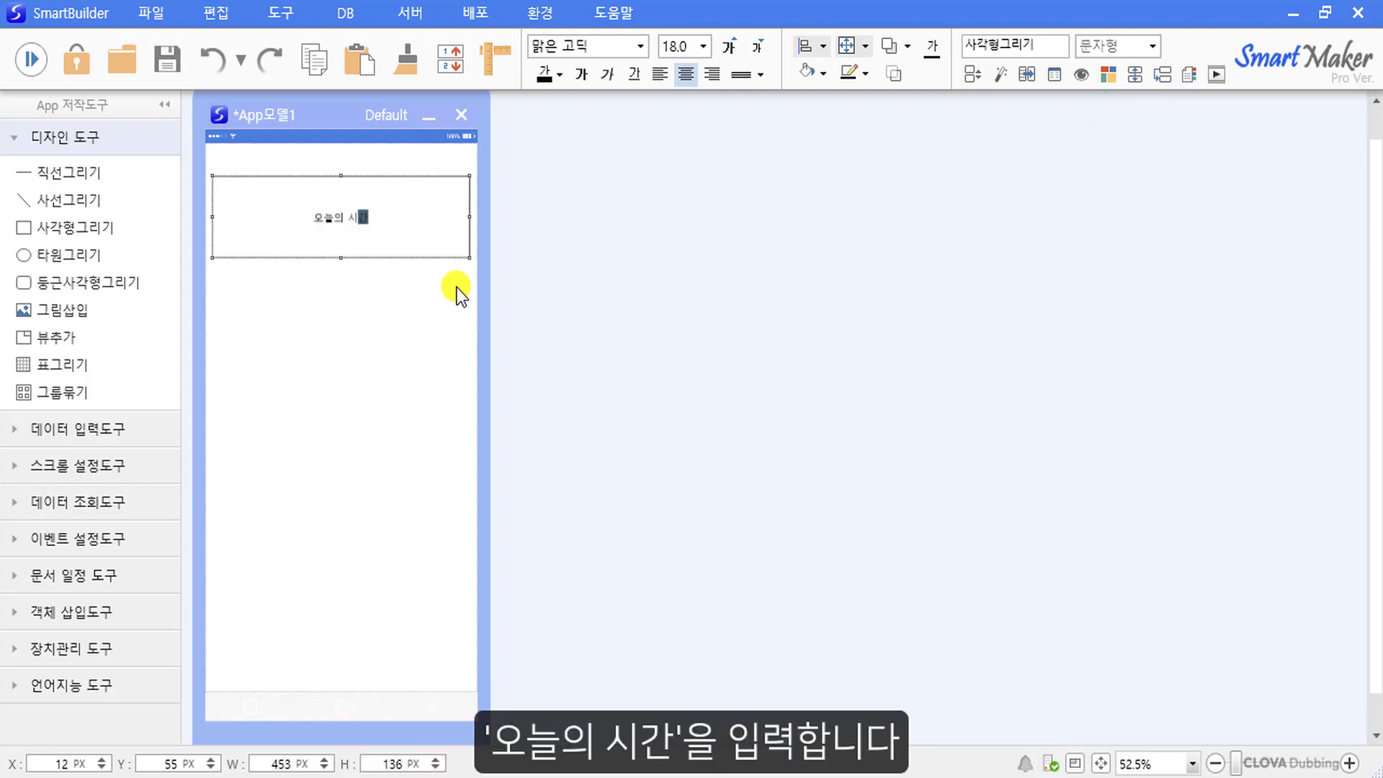
Enlarge the font of the title text in the rectangle to suit the screen.
left_click(729, 38)
left_click(728, 37)
left_click(729, 37)
left_click(734, 46)
left_click(733, 47)
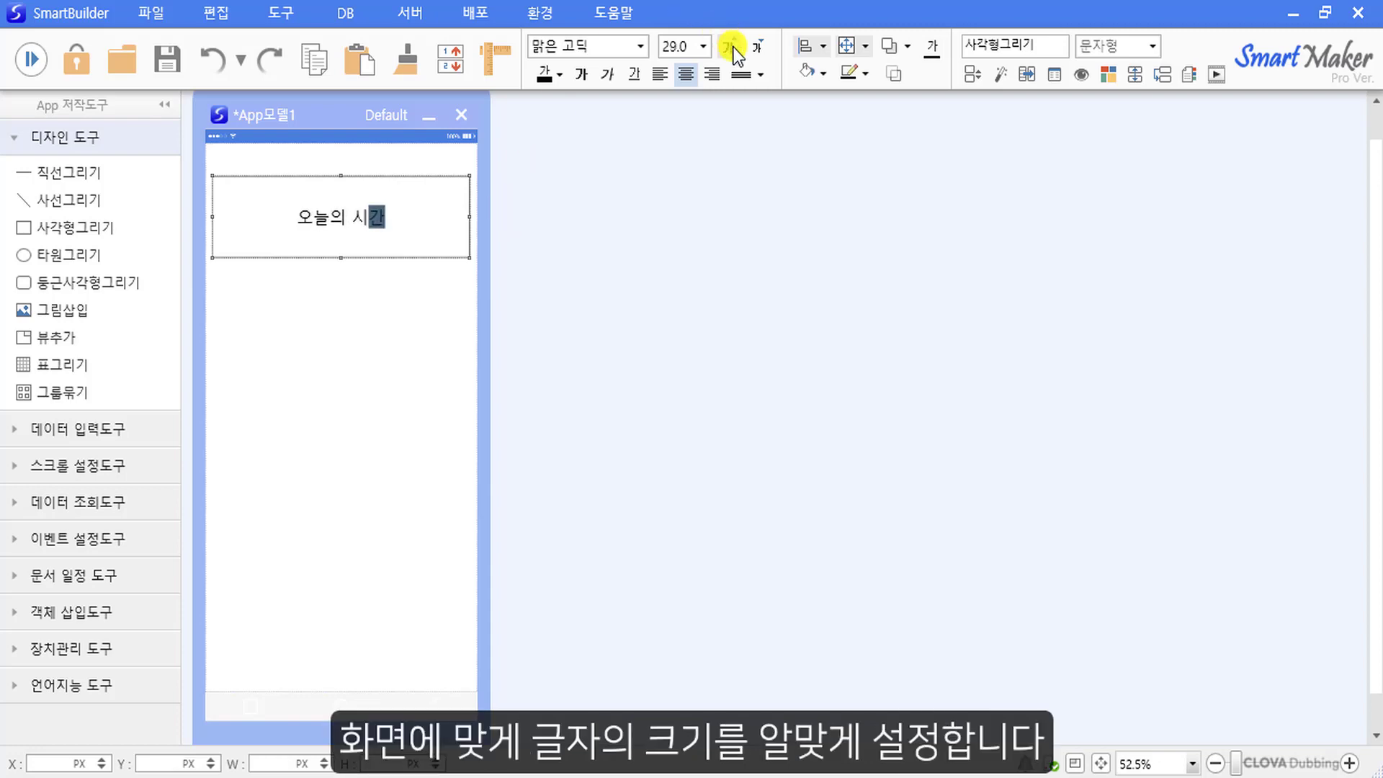
left_click(733, 46)
left_click(733, 46)
left_click(733, 46)
left_click(733, 46)
left_click(452, 303)
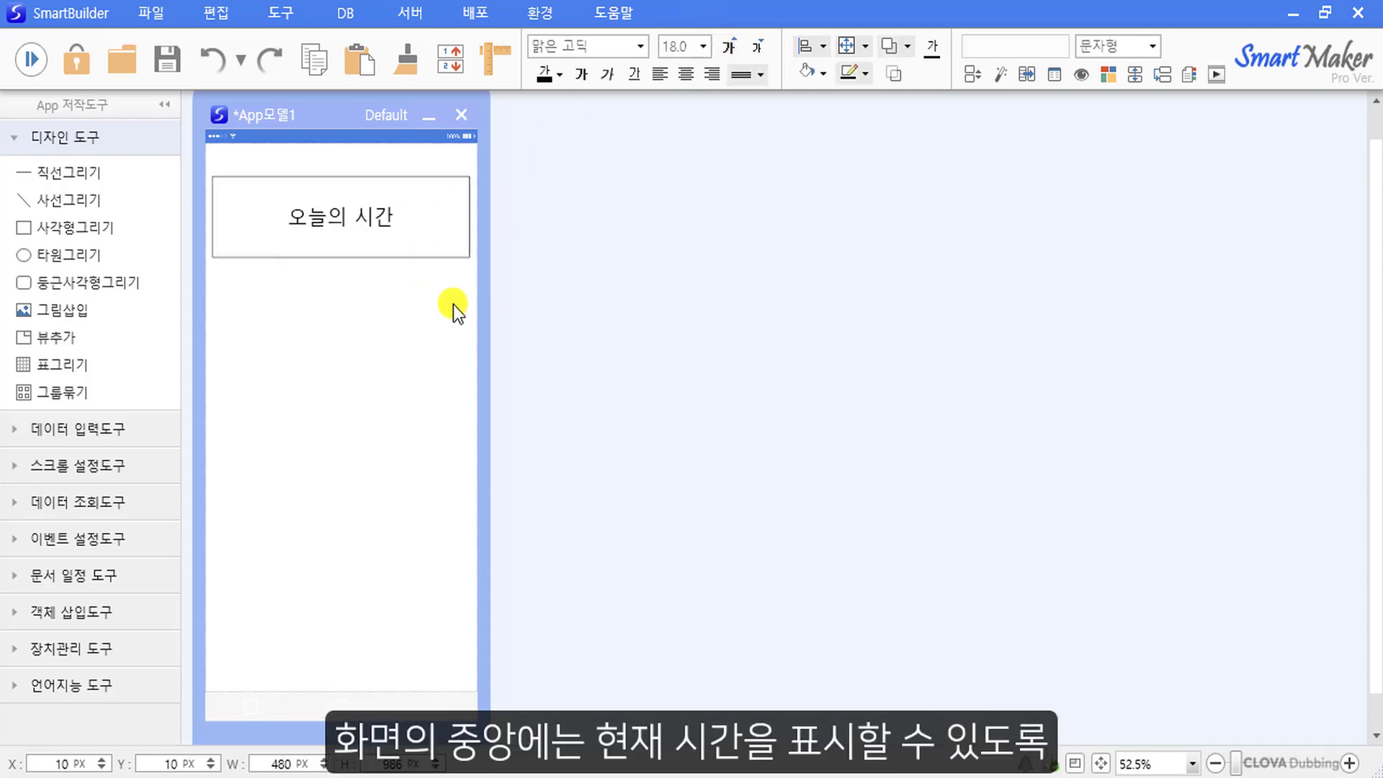
Place a clock (시계관리) atom below the title and enlarge it to about 444 × 444 px.
left_click(166, 575)
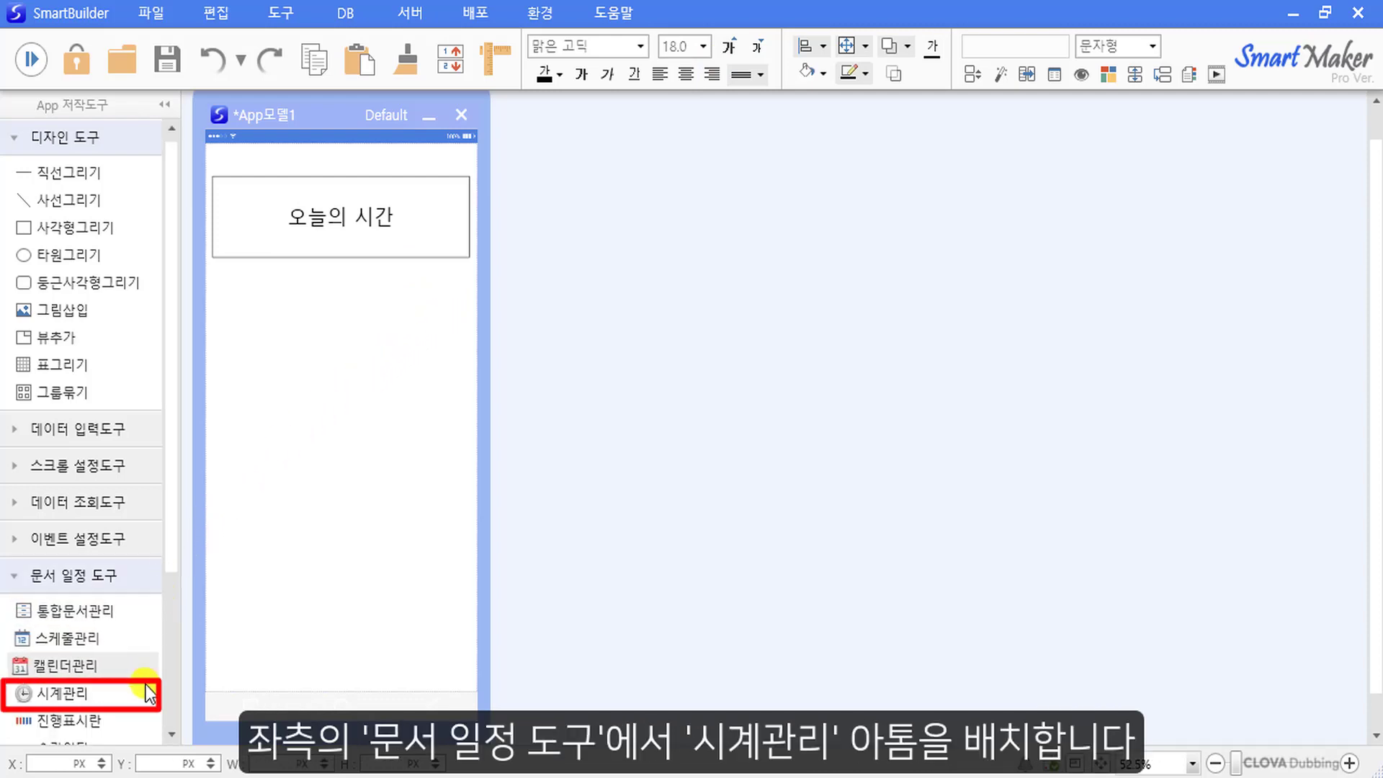
left_click_drag(145, 687, 271, 333)
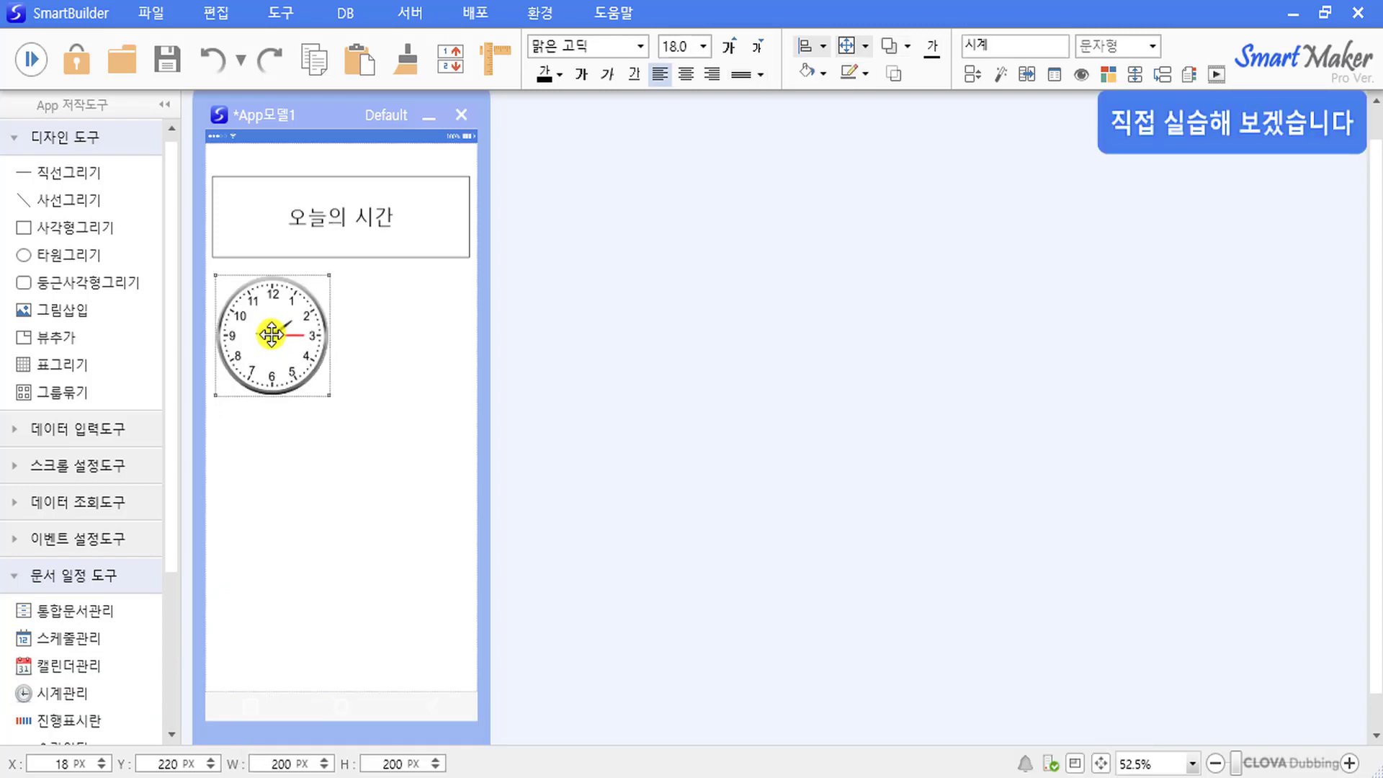
left_click_drag(329, 394, 468, 518)
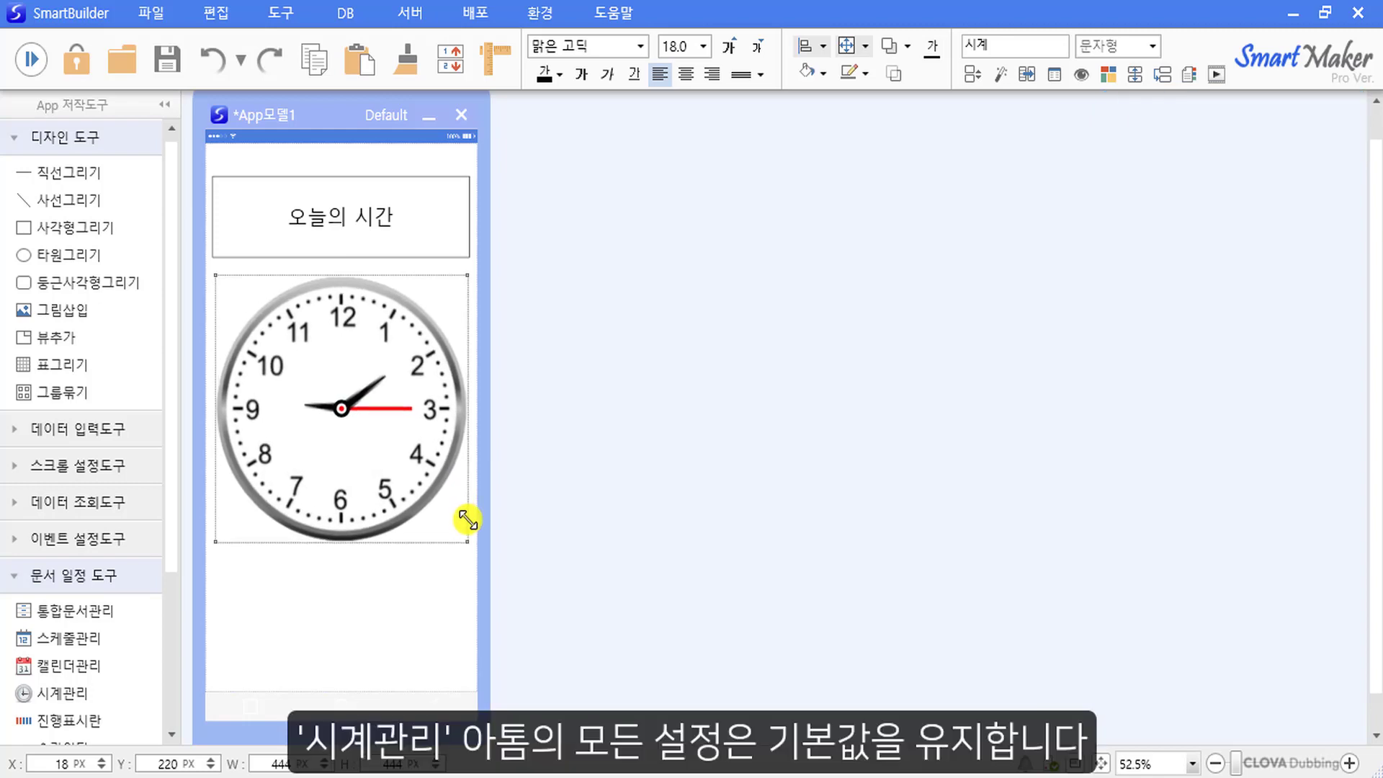
left_click(465, 568)
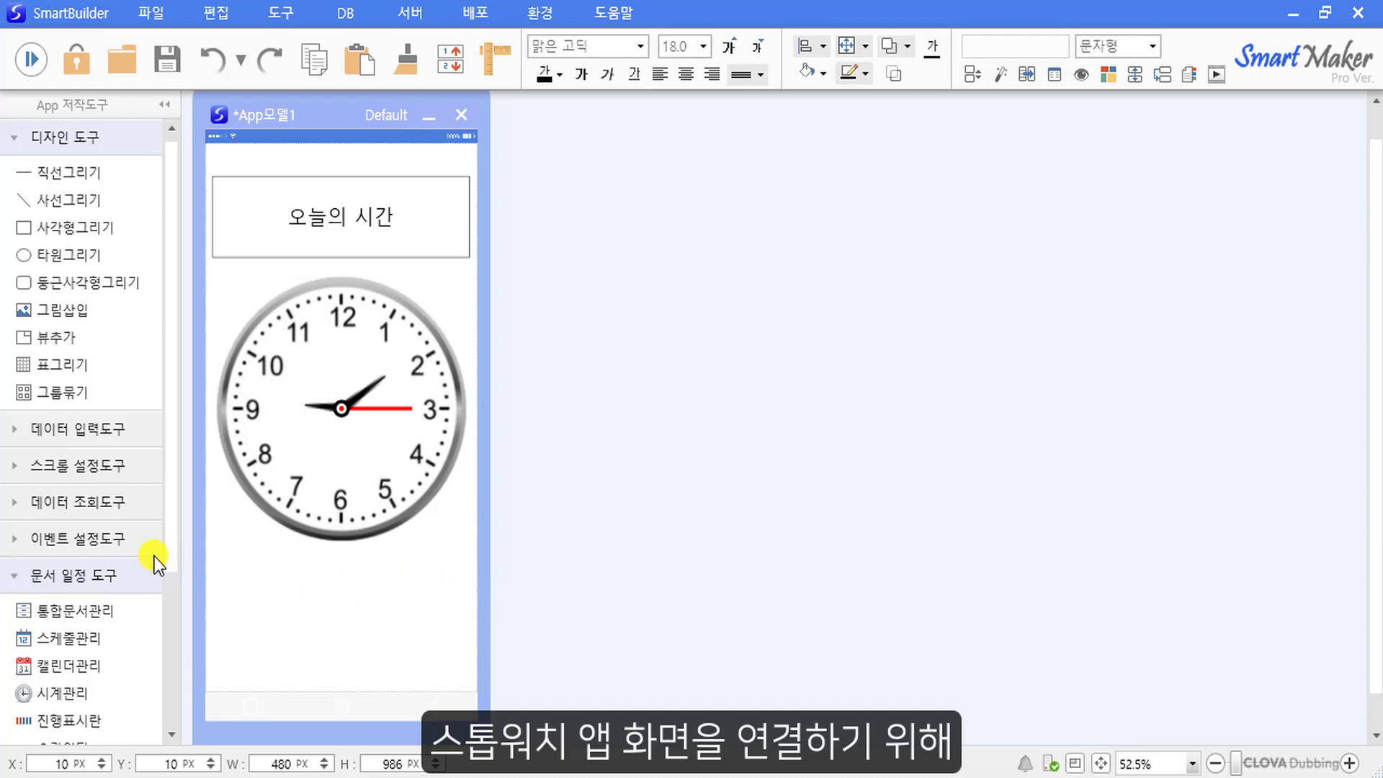
Place a function button (기능버튼) below the clock and stretch it to about 447 × 79 px.
left_click(137, 550)
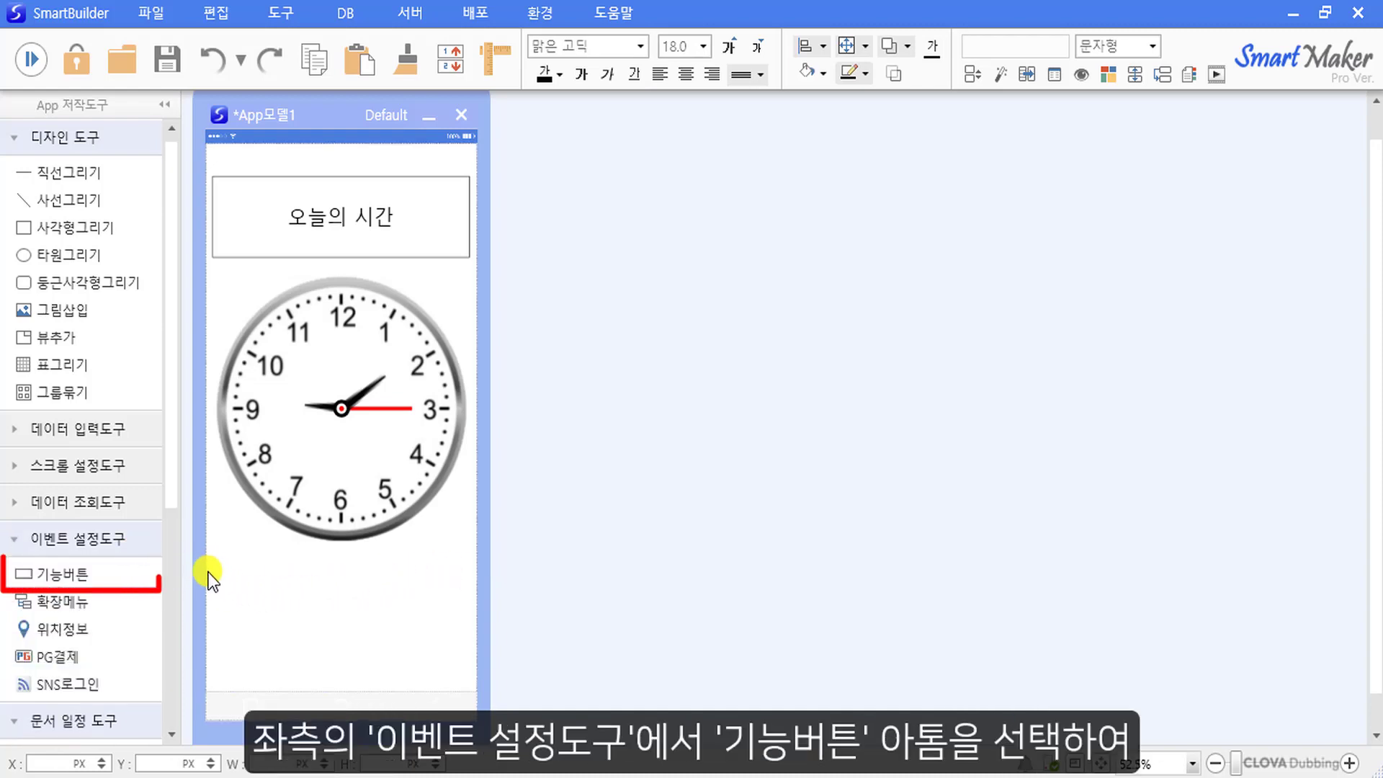
left_click(163, 575)
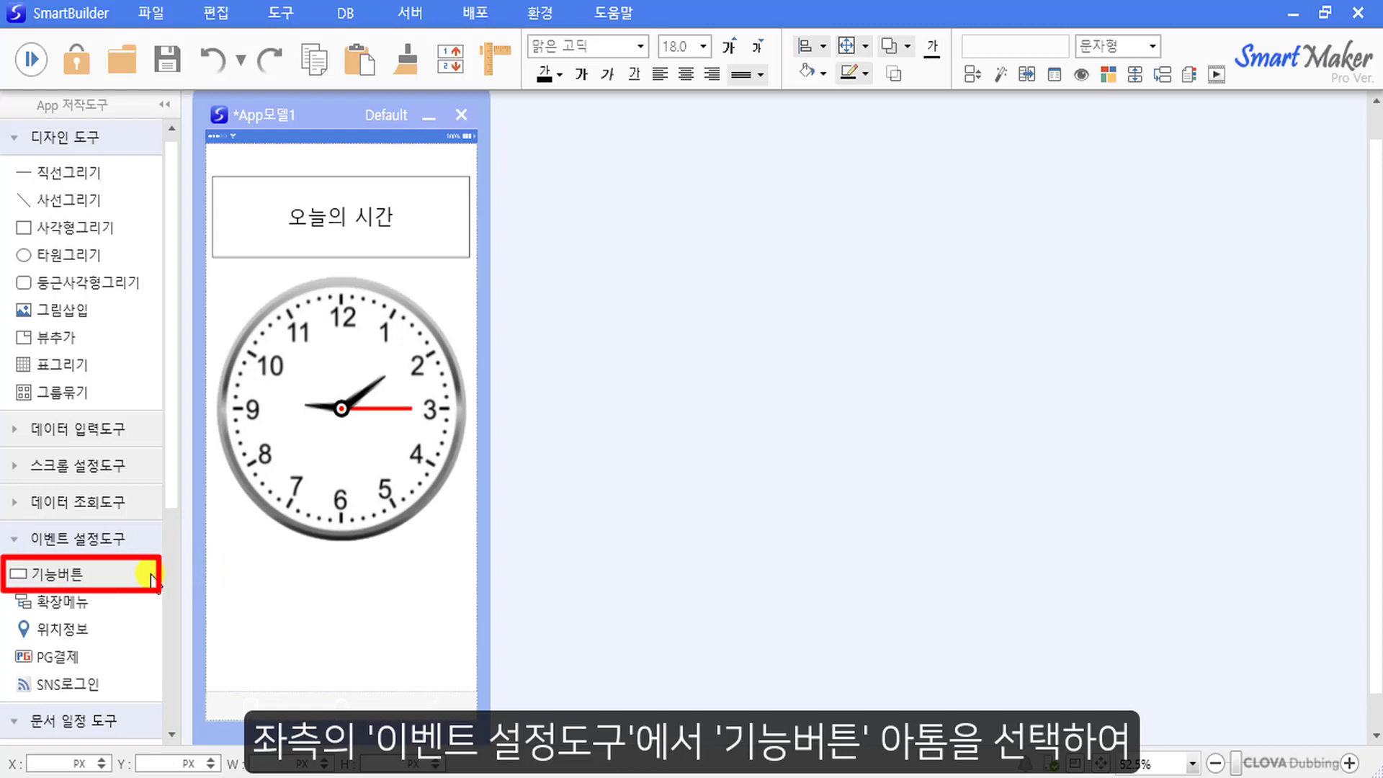
left_click(245, 590)
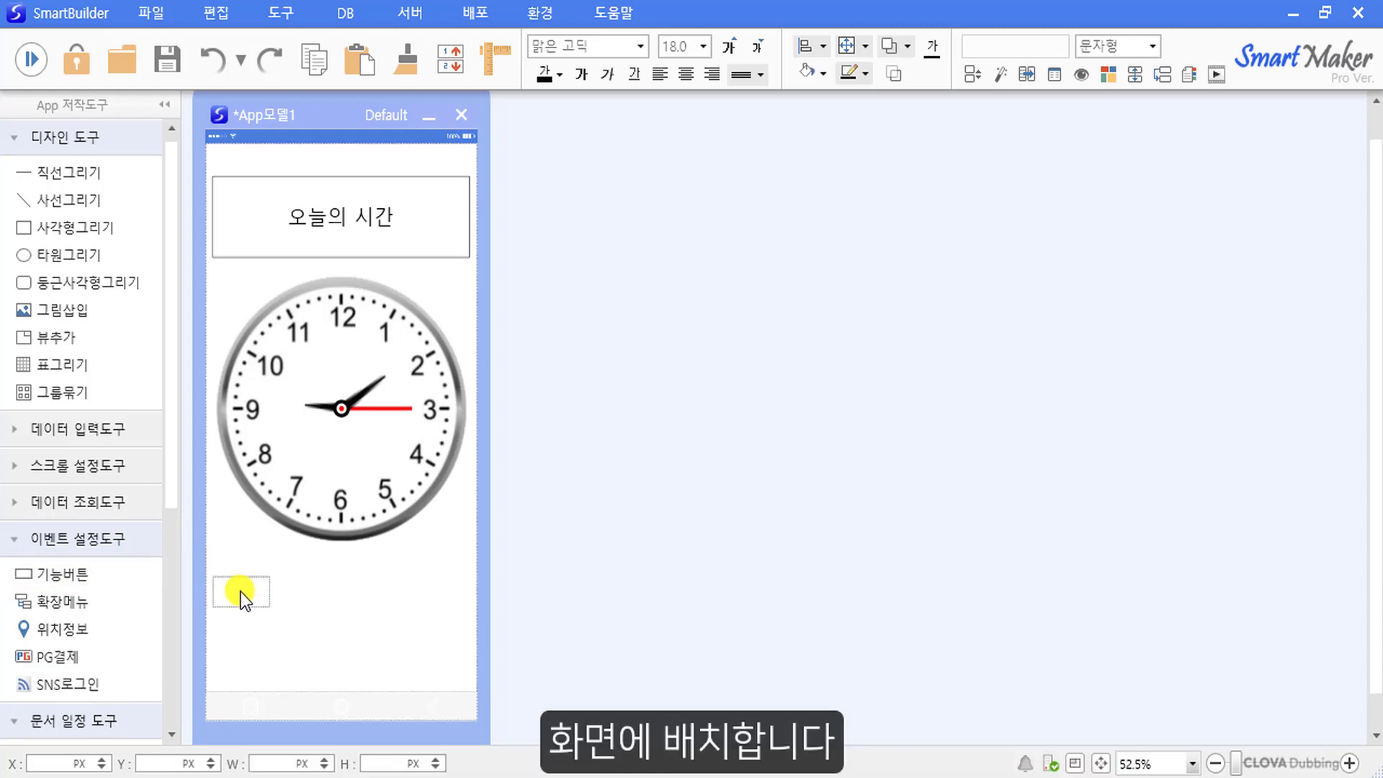
left_click(241, 591)
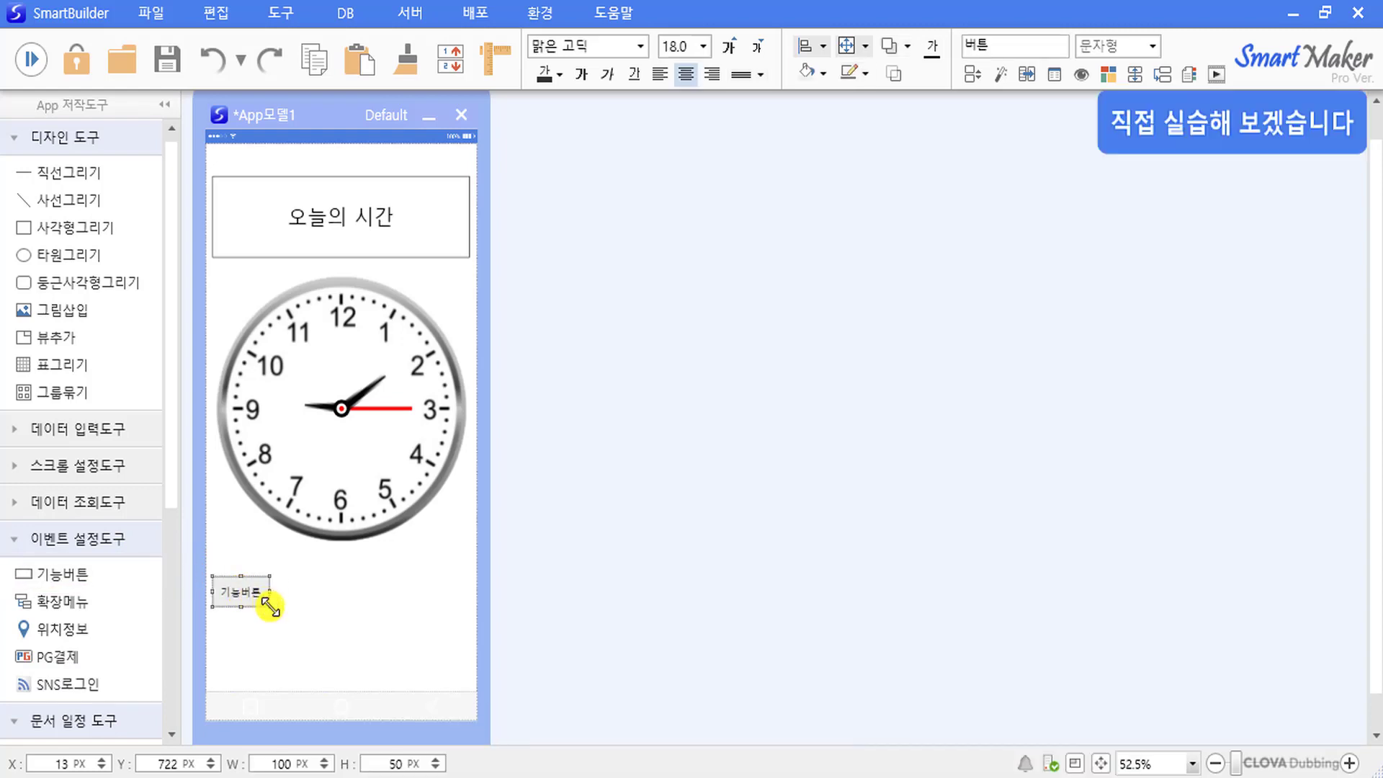
left_click_drag(269, 606, 467, 624)
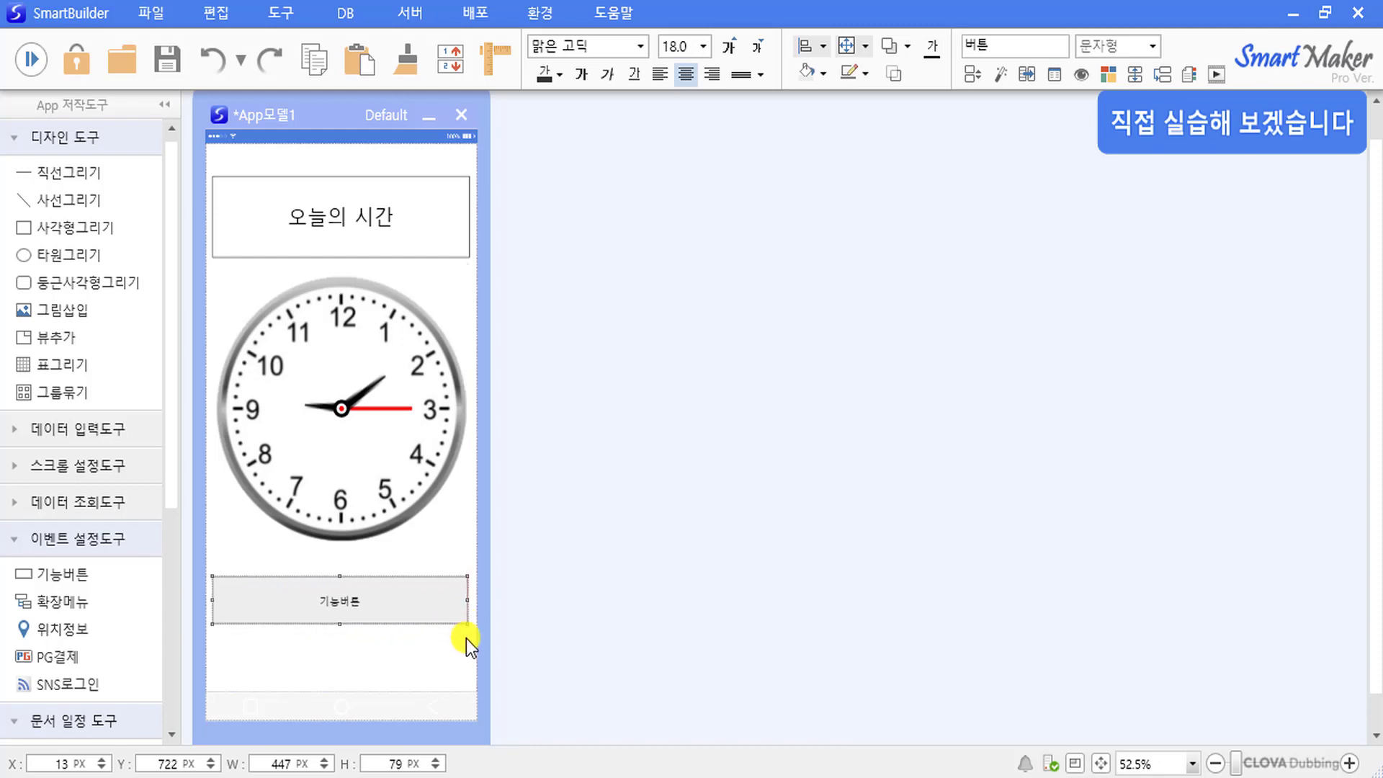
left_click(465, 638)
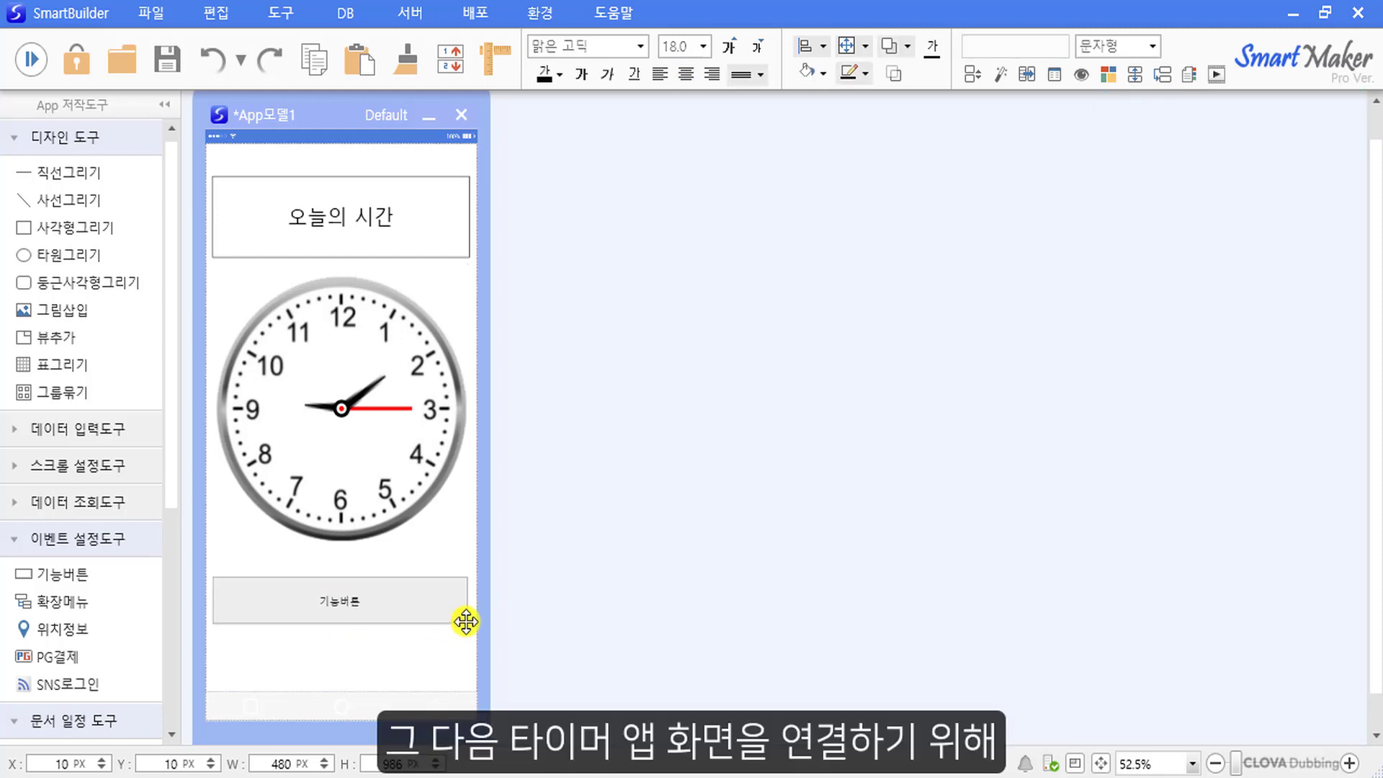
Duplicate the function button directly below the original.
left_click(464, 621)
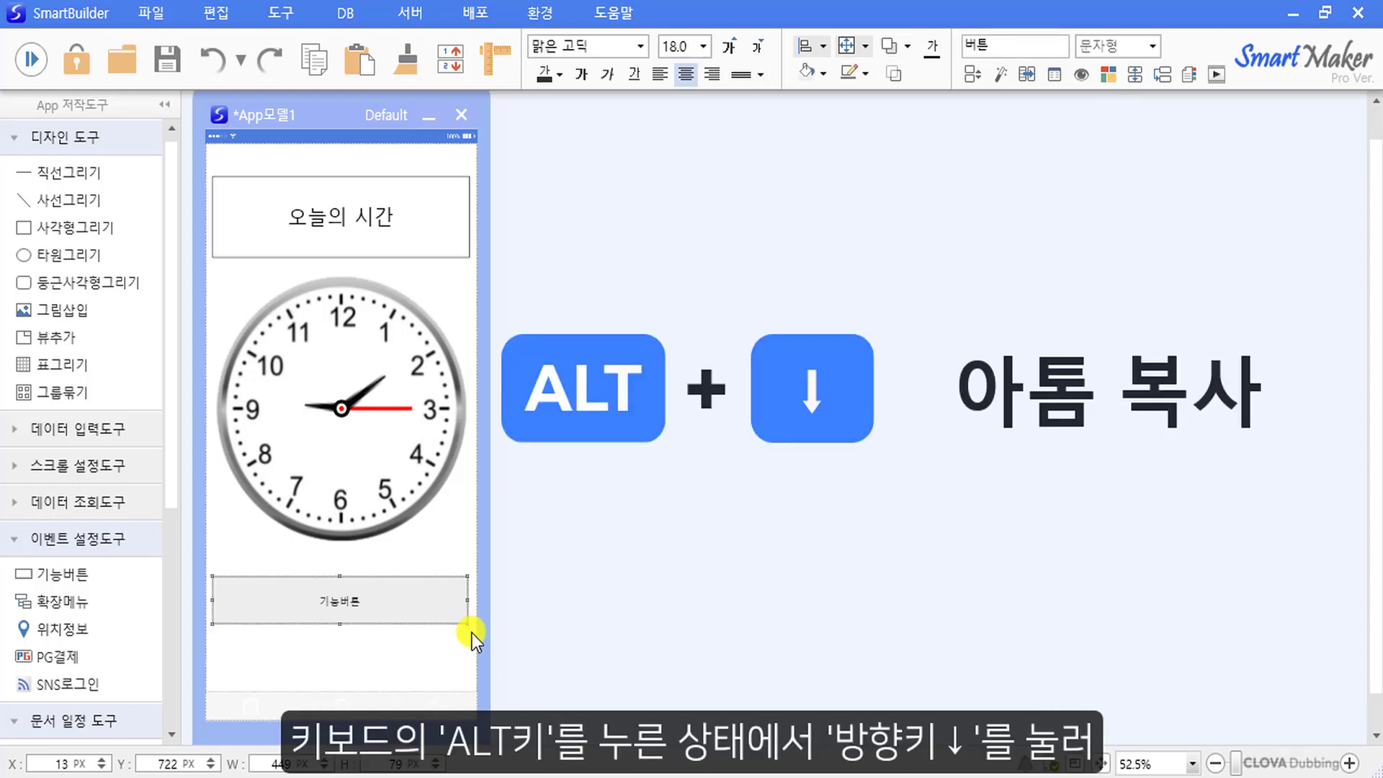
key("alt+Down")
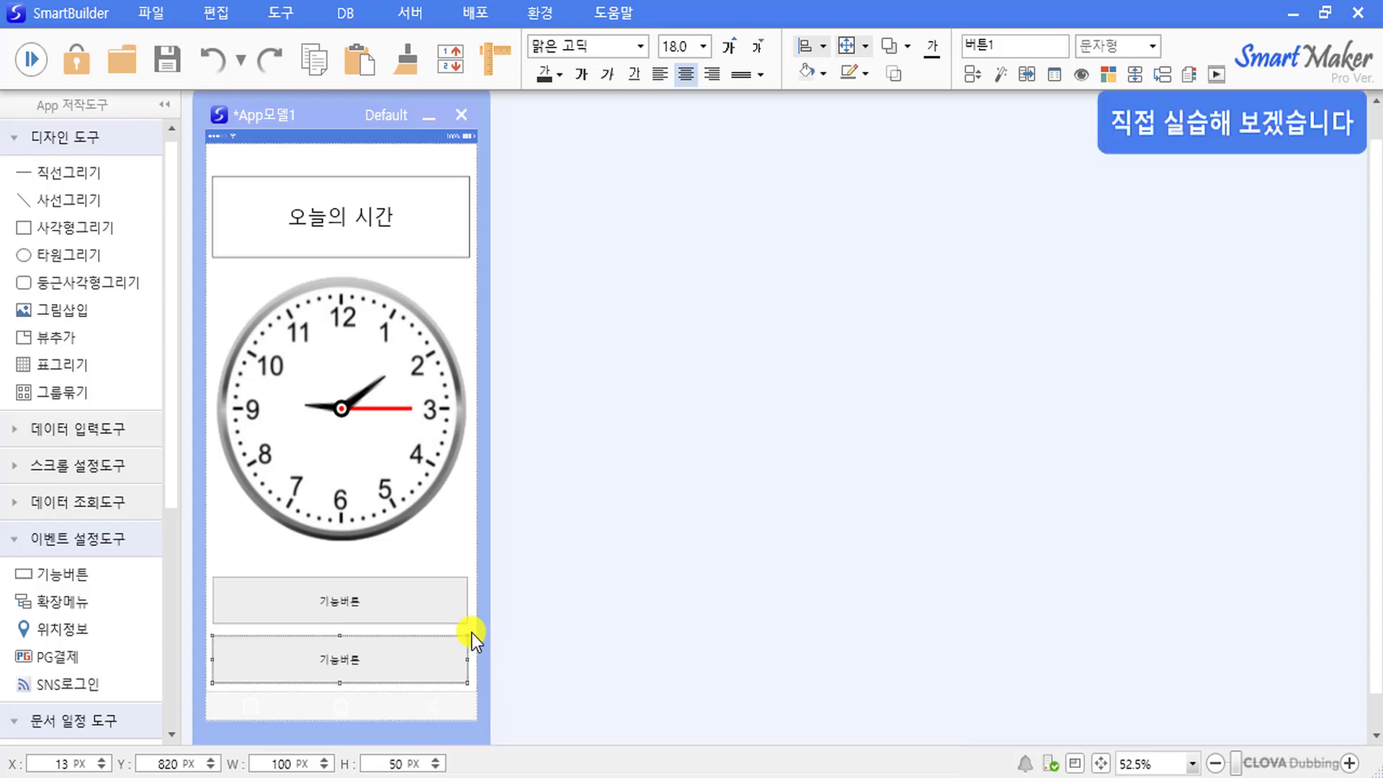
left_click(472, 633)
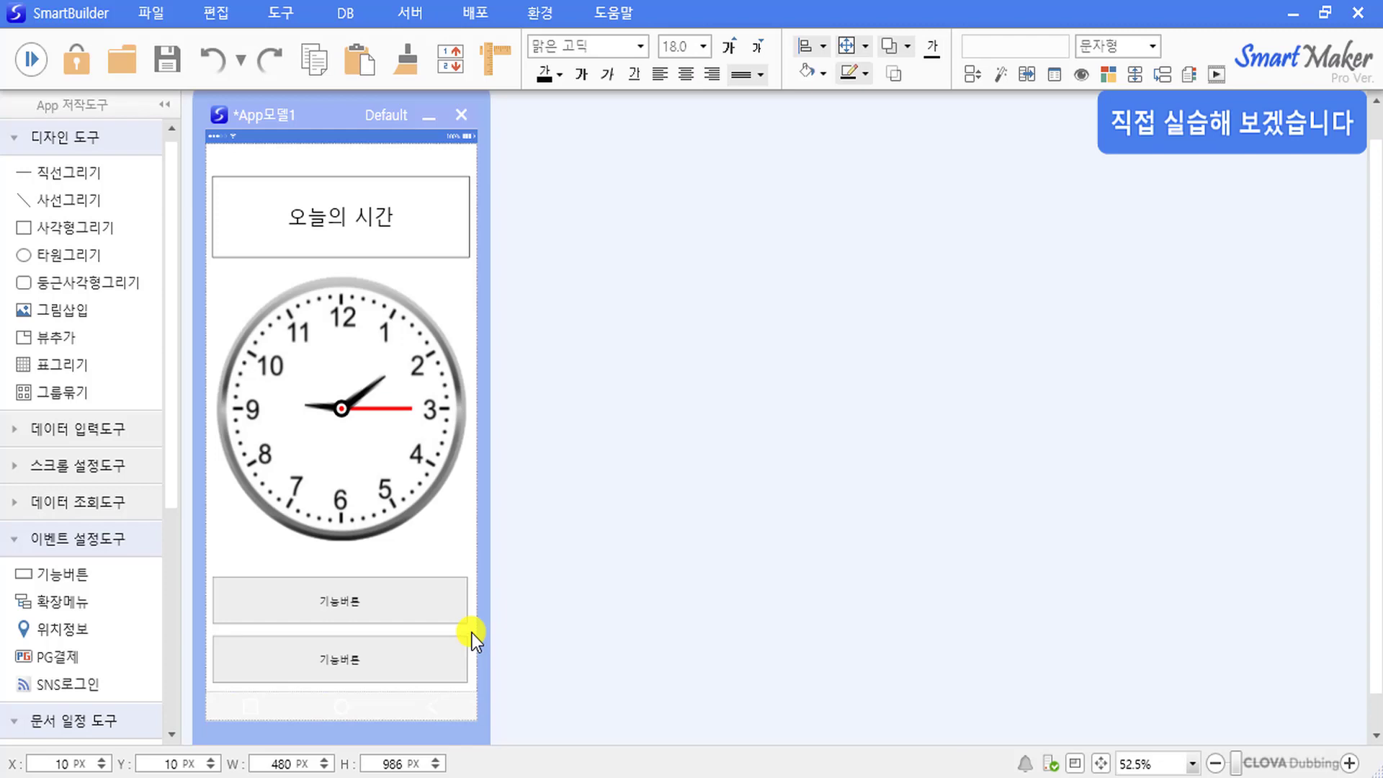
Replace the upper function button's label with "스톱워치".
left_click(463, 617)
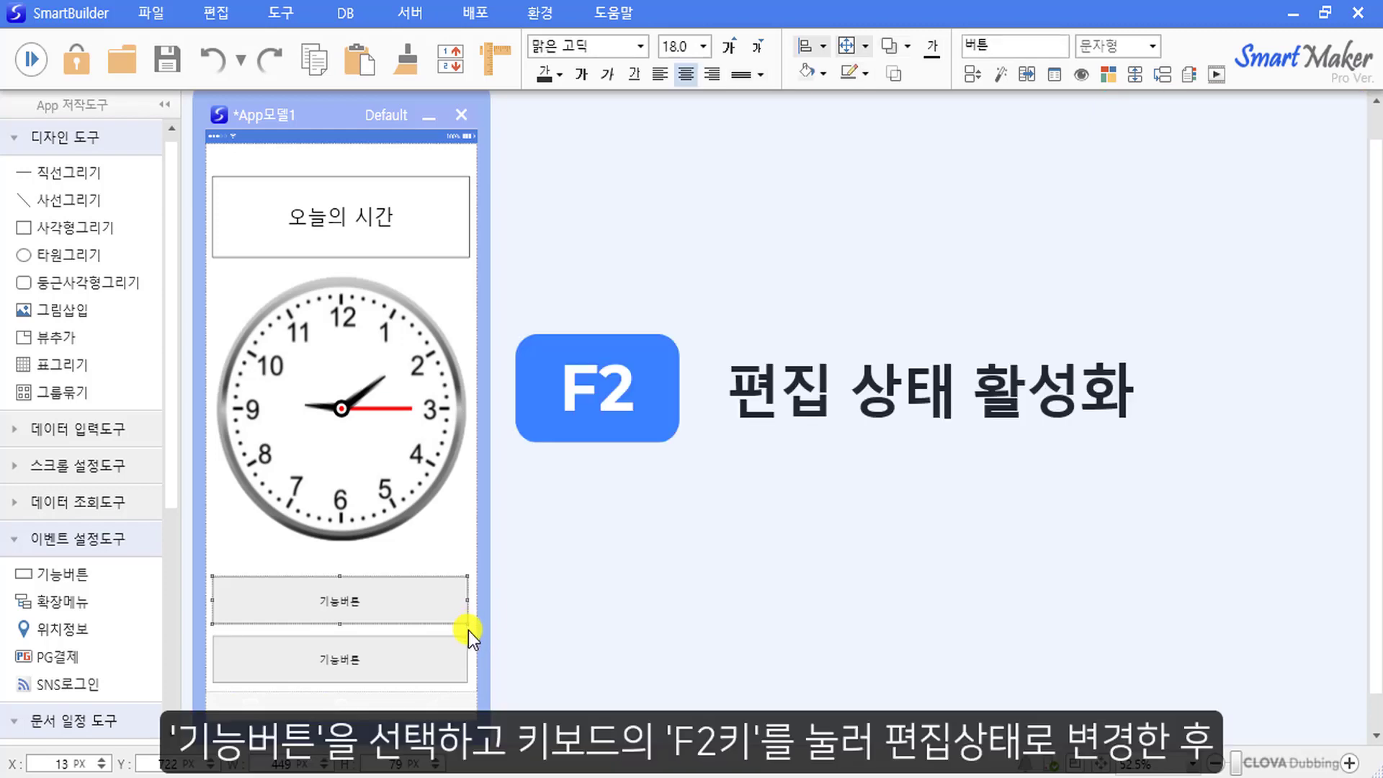
key("F2")
key("BackSpace")
key("BackSpace")
key("BackSpace")
key("BackSpace")
type("ㅅ")
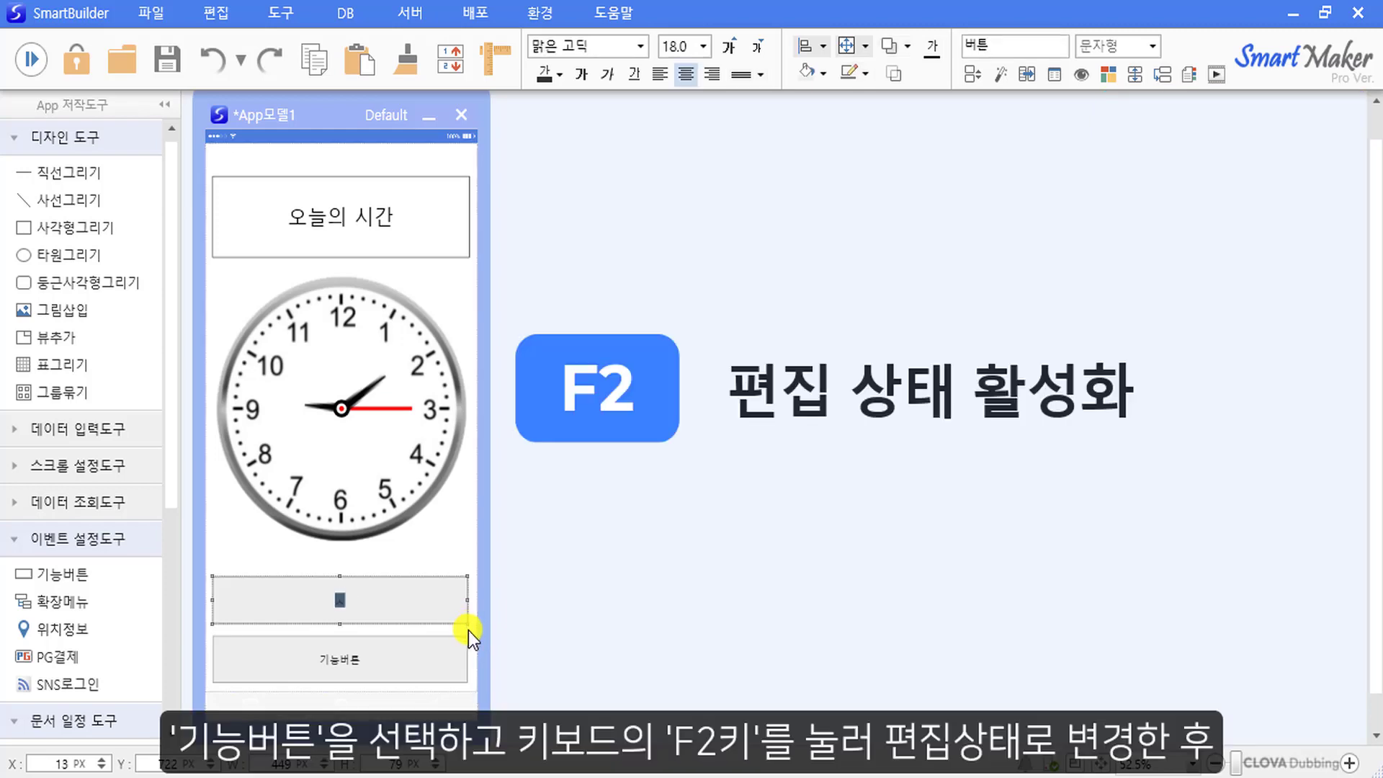
type("ㅡ톱ㅇㅝㅊㅣ")
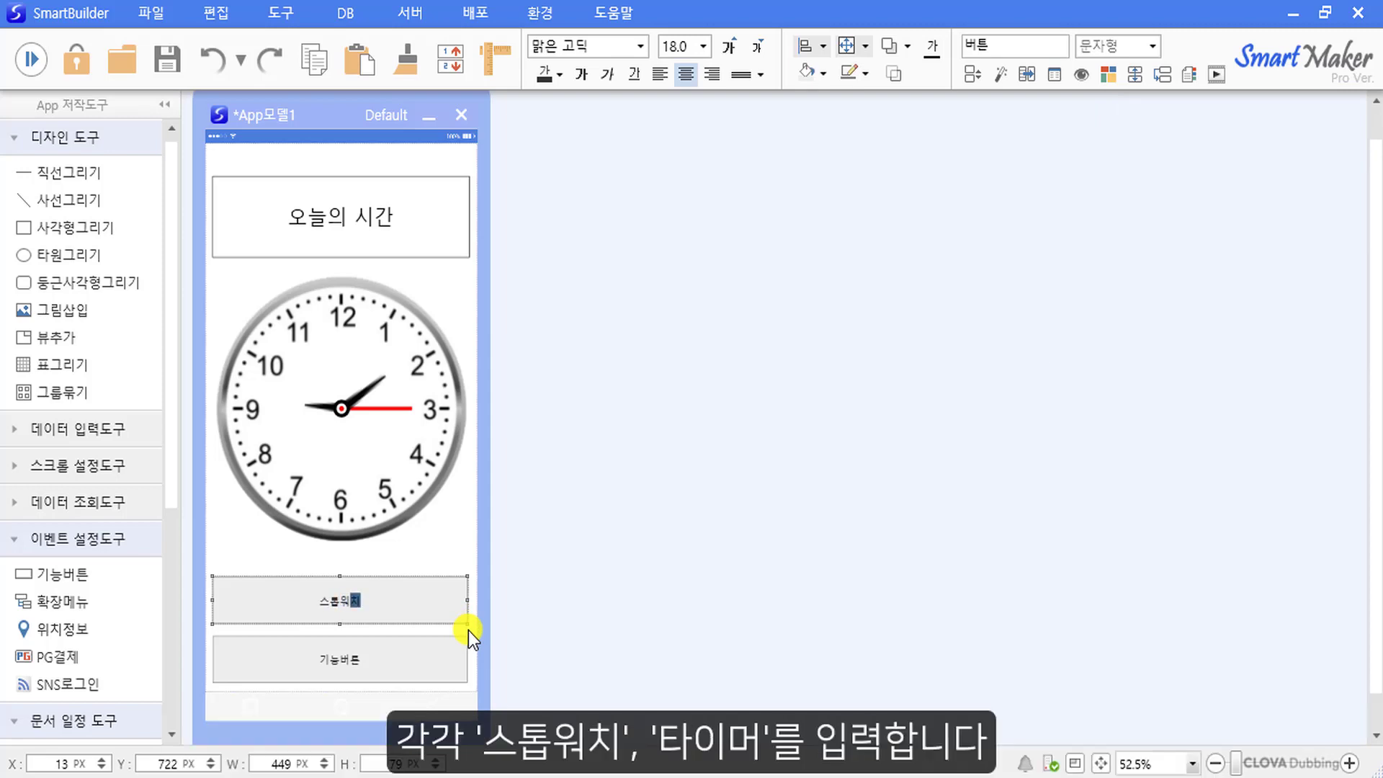
Increase the font size of the "스톱워치" button label to 30.
left_click(736, 41)
left_click(736, 41)
left_click(736, 41)
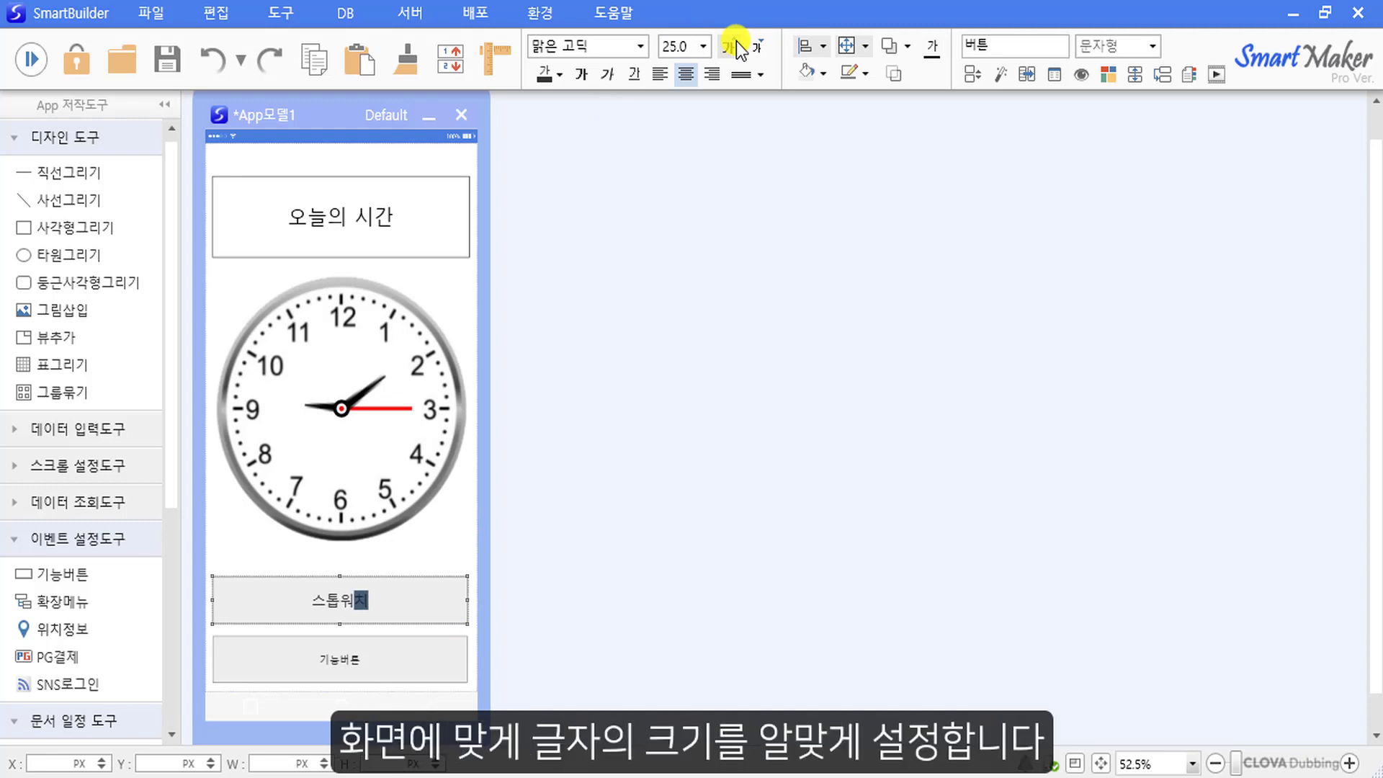
left_click(736, 41)
left_click(736, 41)
left_click(737, 44)
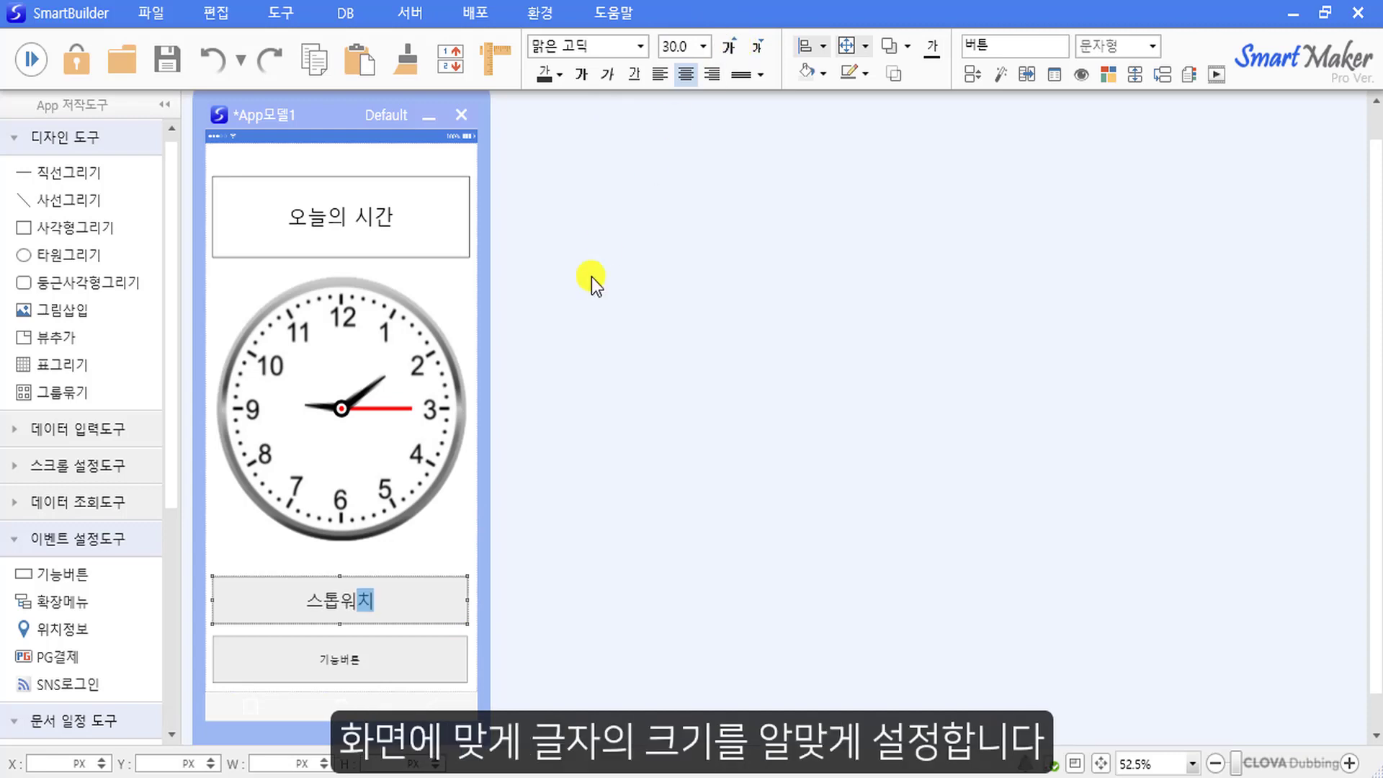
left_click(473, 628)
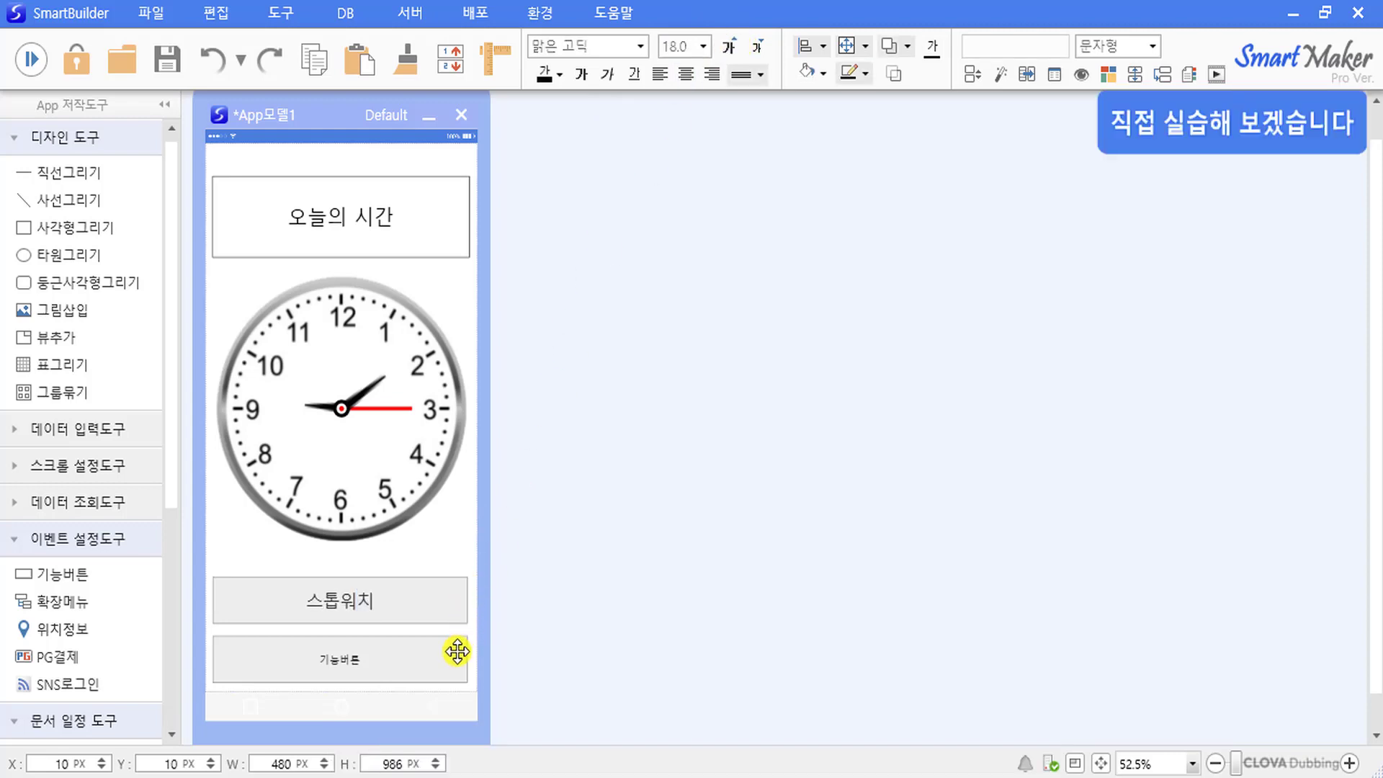
Replace the lower function button's label with "타이머".
left_click(456, 654)
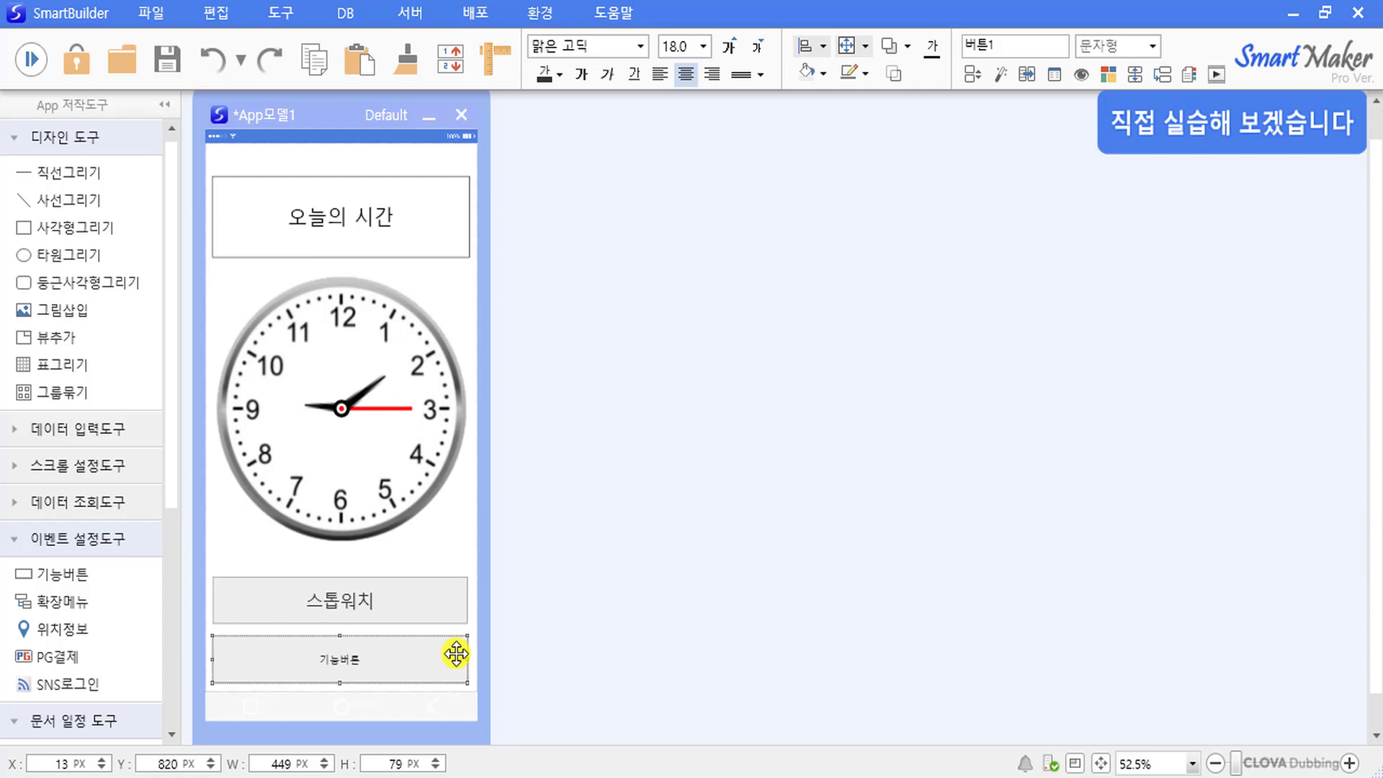
key("BackSpace")
key("BackSpace")
key("BackSpace")
key("BackSpace")
type("타이머")
Increase the font size of the "타이머" button label to 30.
left_click(726, 46)
left_click(726, 46)
left_click(726, 47)
left_click(727, 46)
left_click(726, 46)
left_click(726, 46)
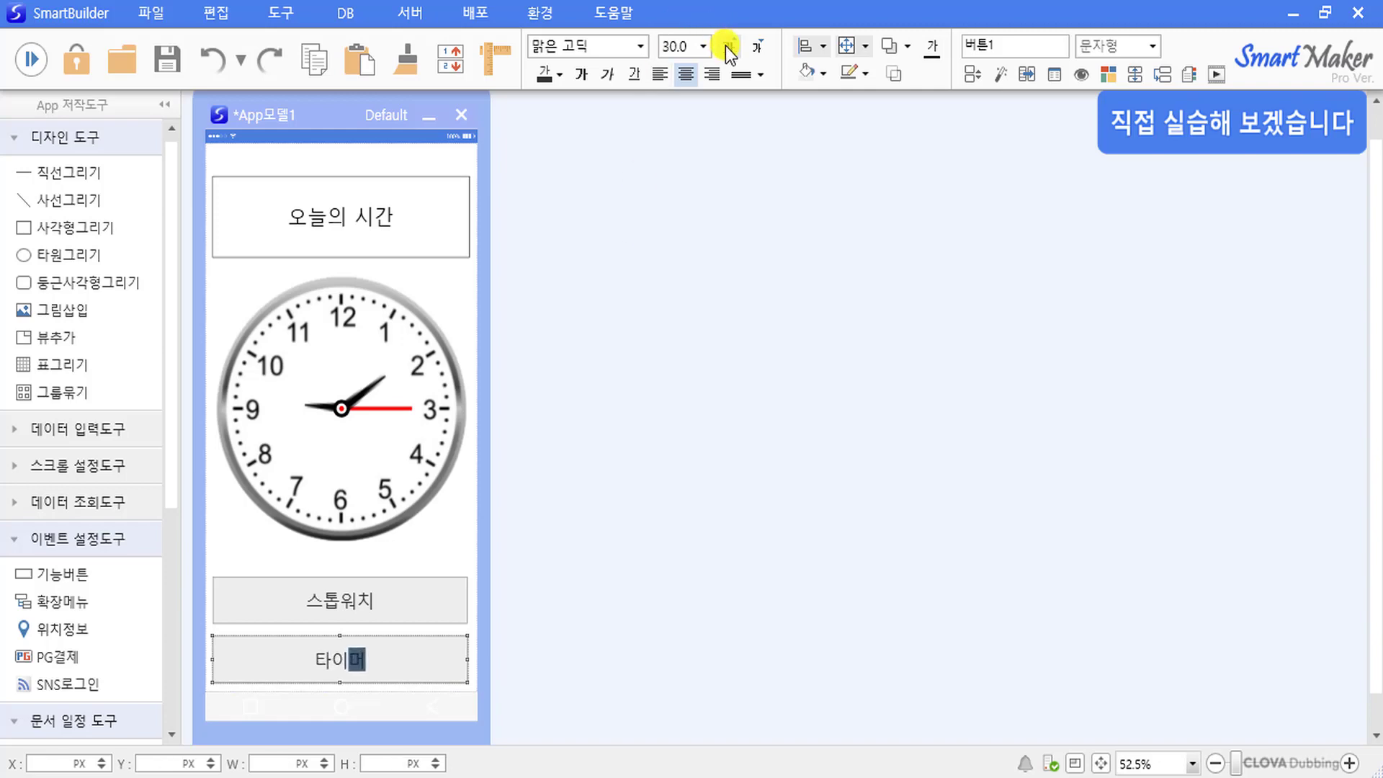
left_click(421, 641)
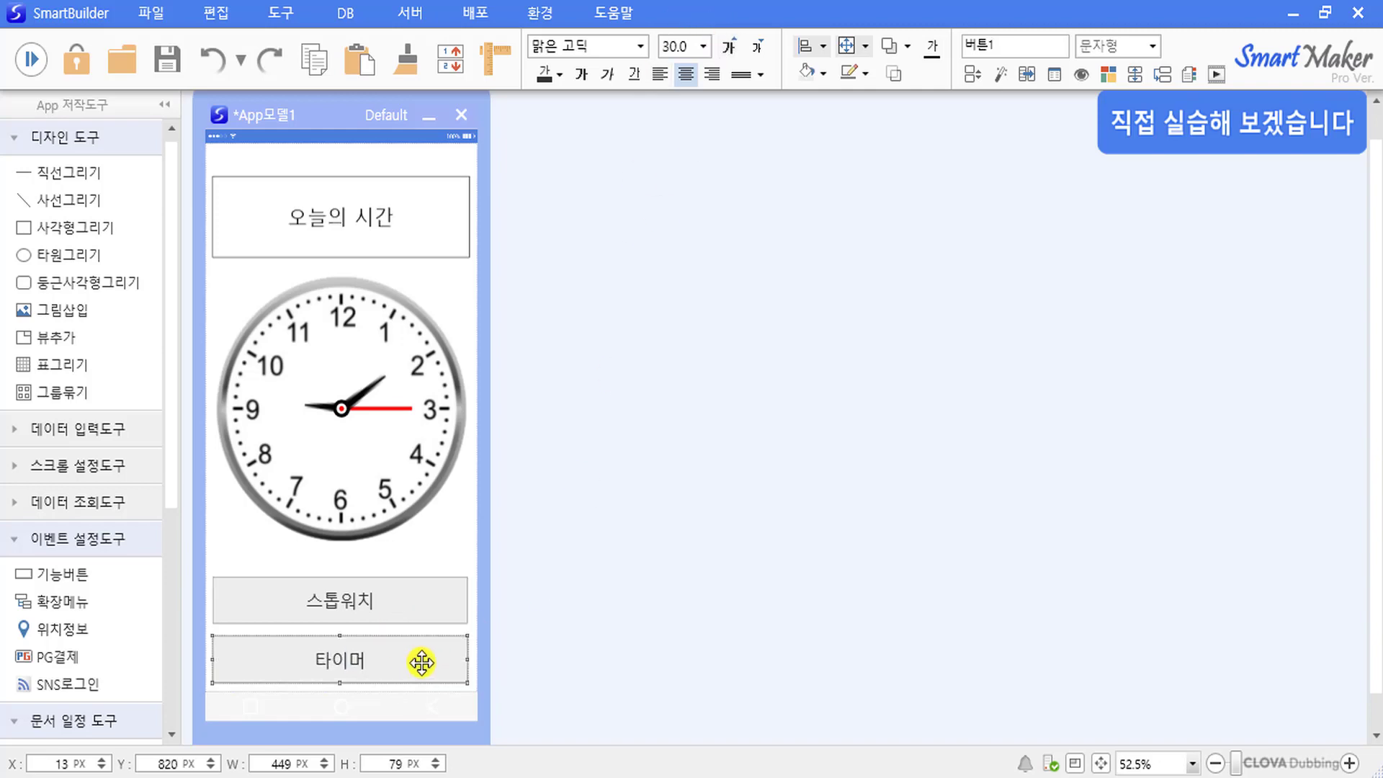
left_click(474, 672)
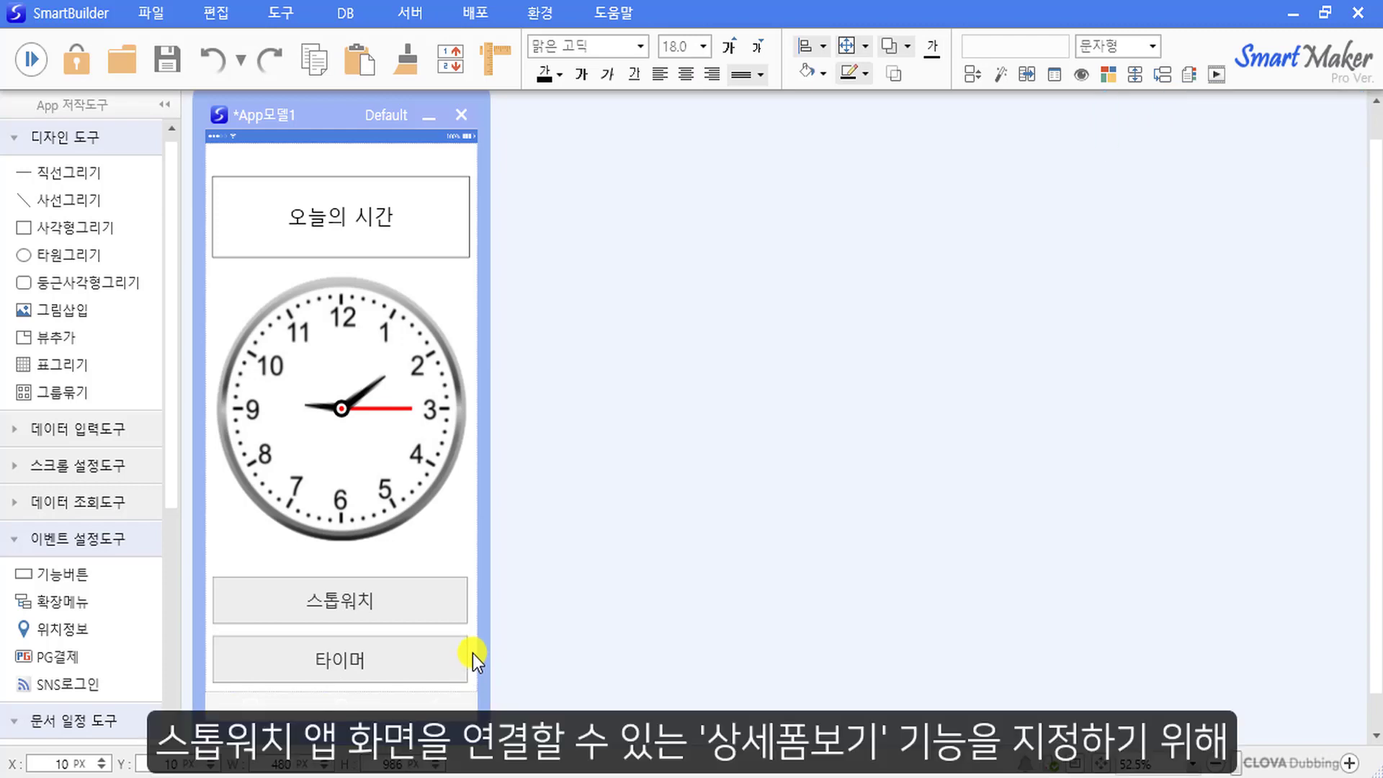
Set the function of the "스톱워치" button to 상세폼보기 in its style properties.
left_click(441, 608)
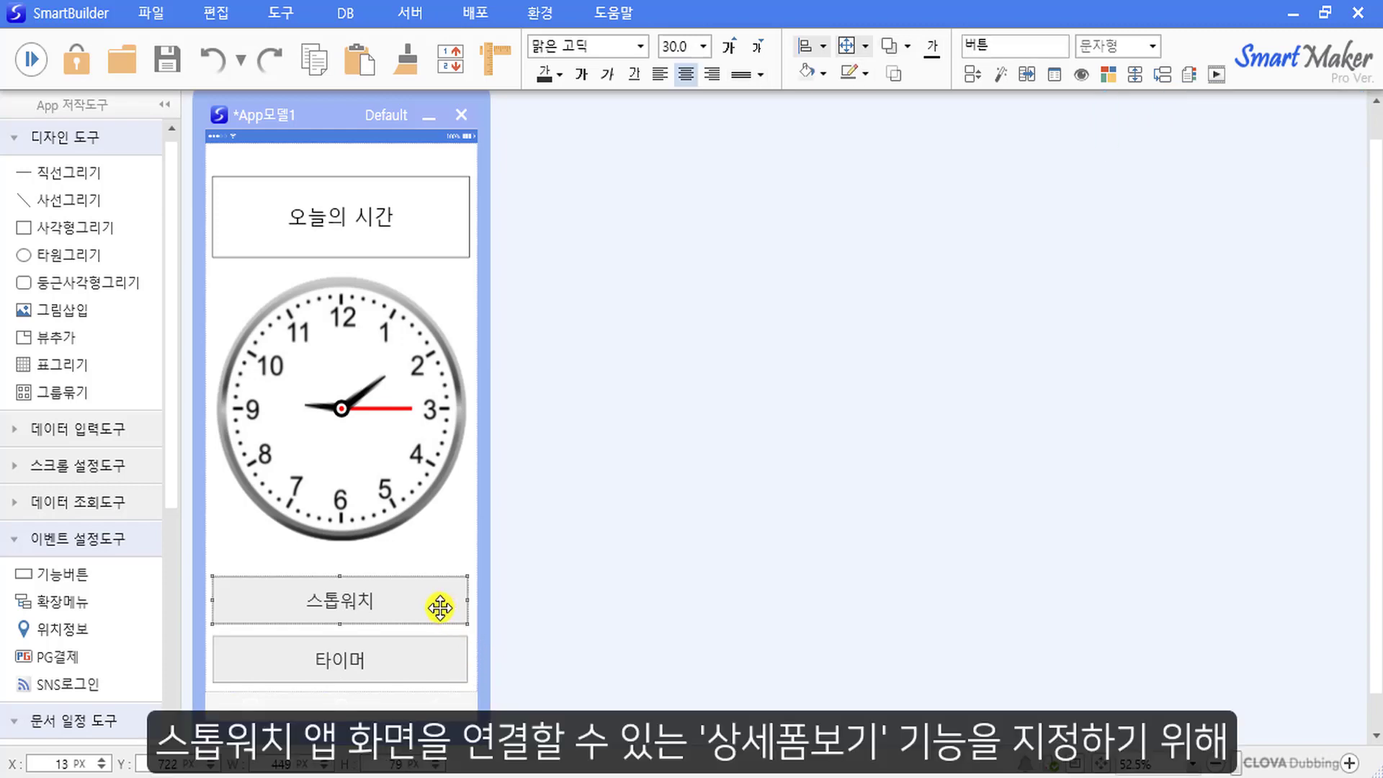
right_click(439, 608)
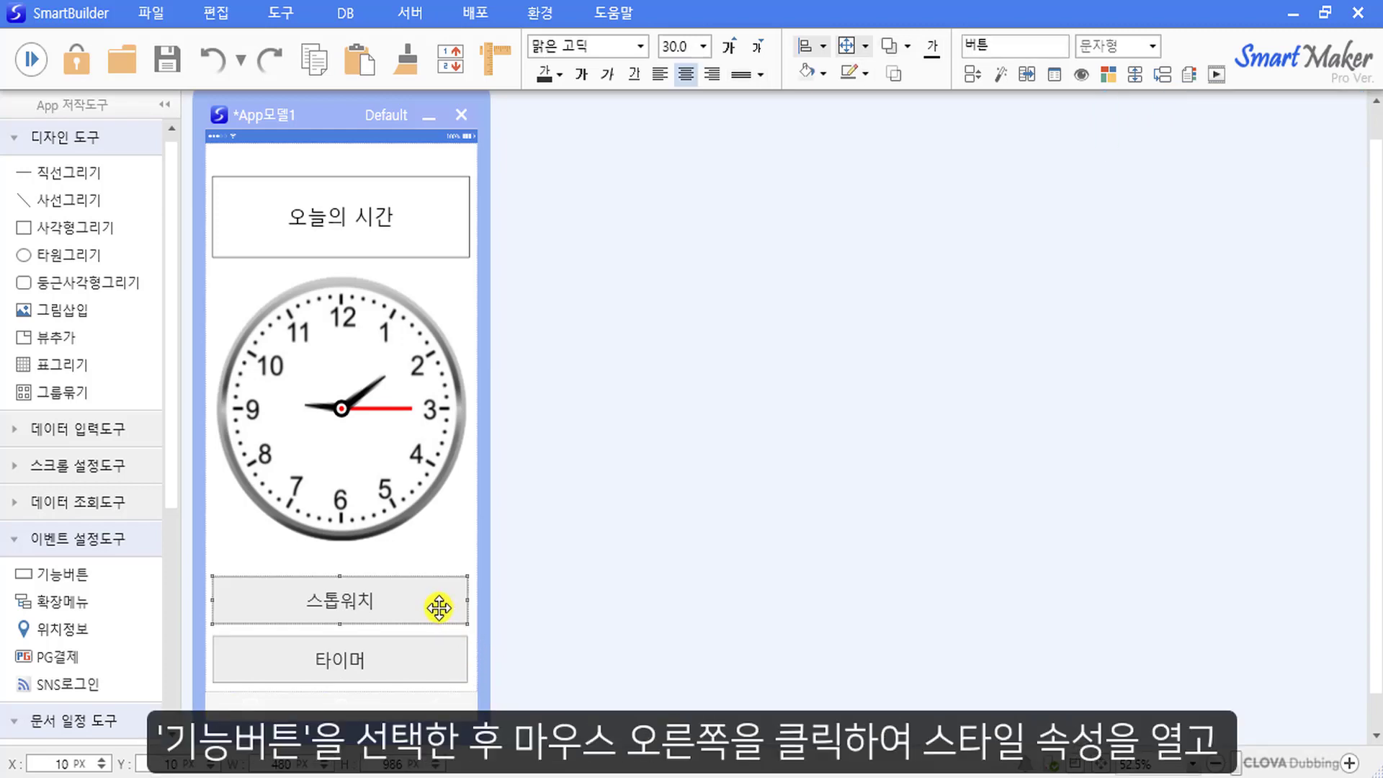
right_click(439, 608)
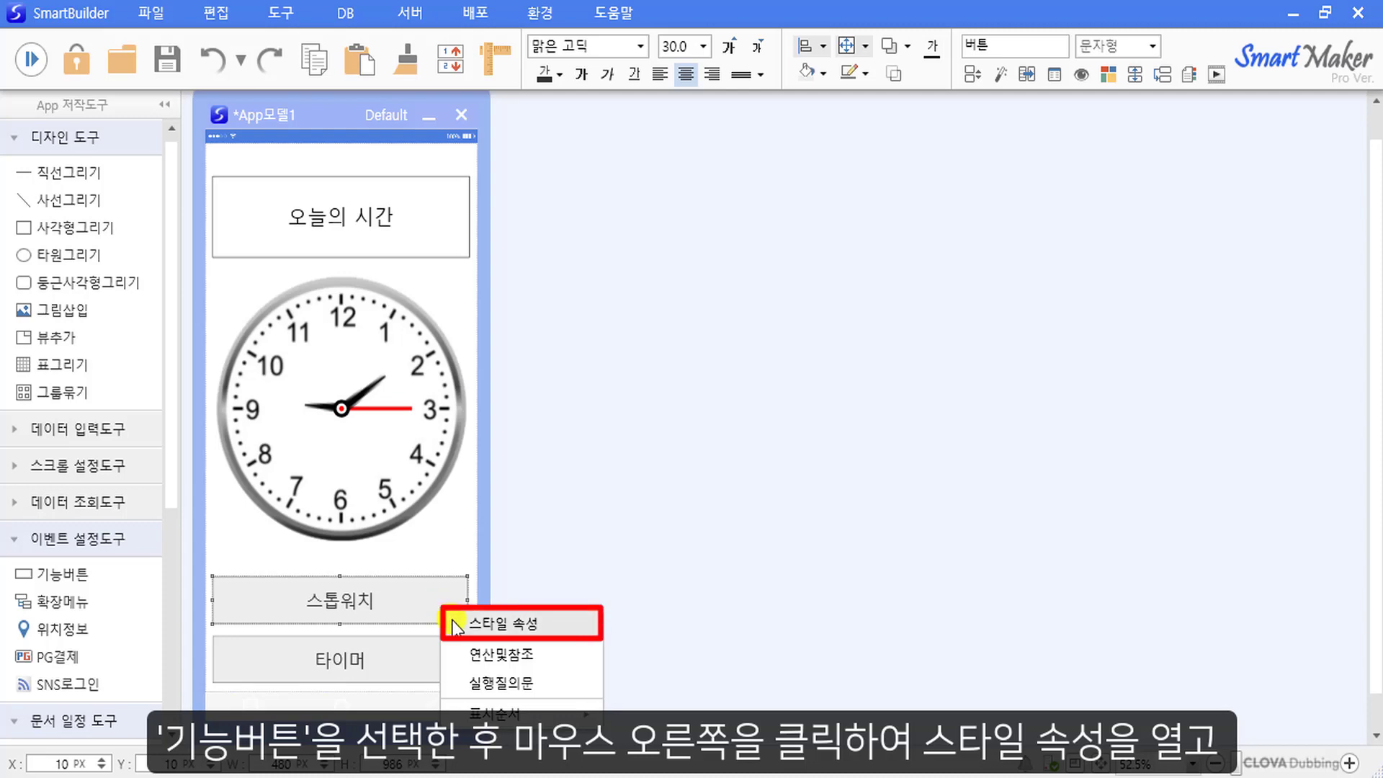
left_click(454, 624)
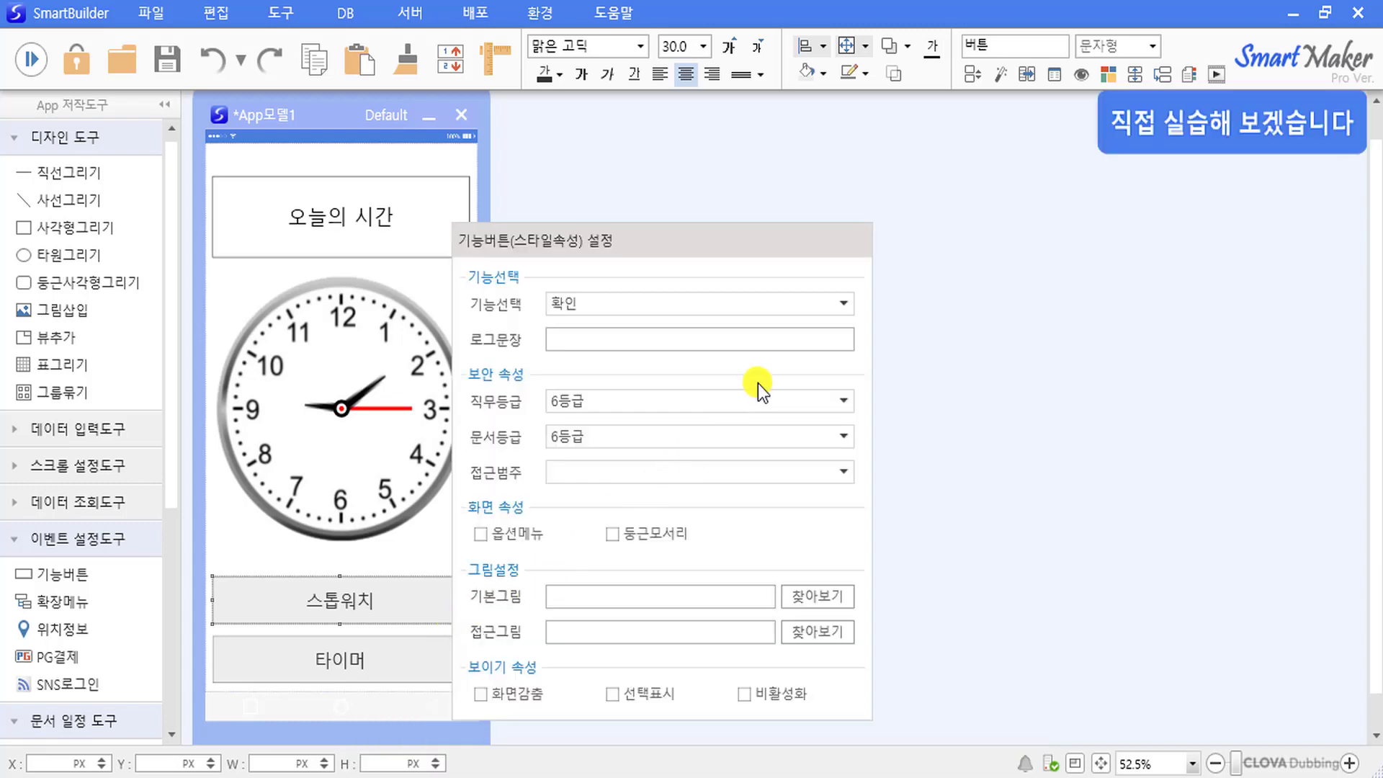
left_click(842, 310)
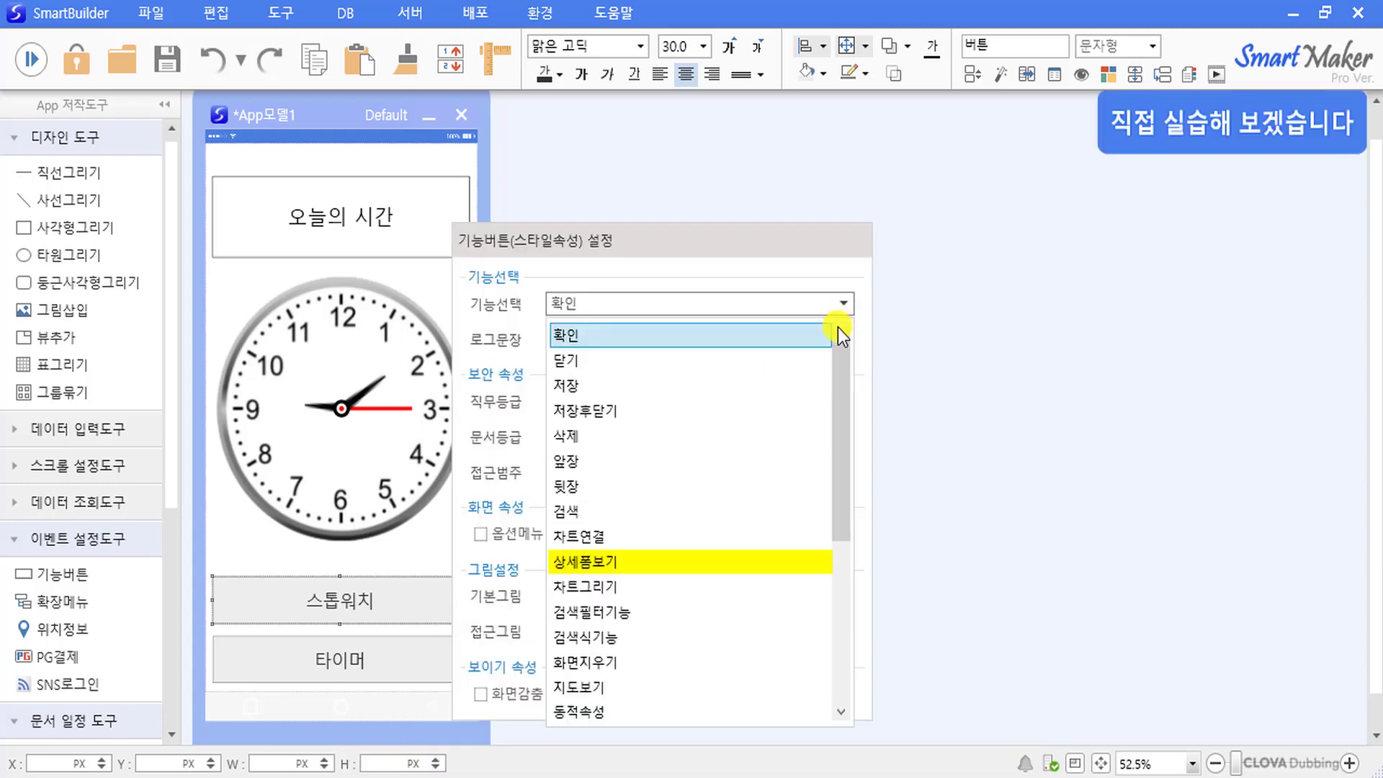
left_click(788, 562)
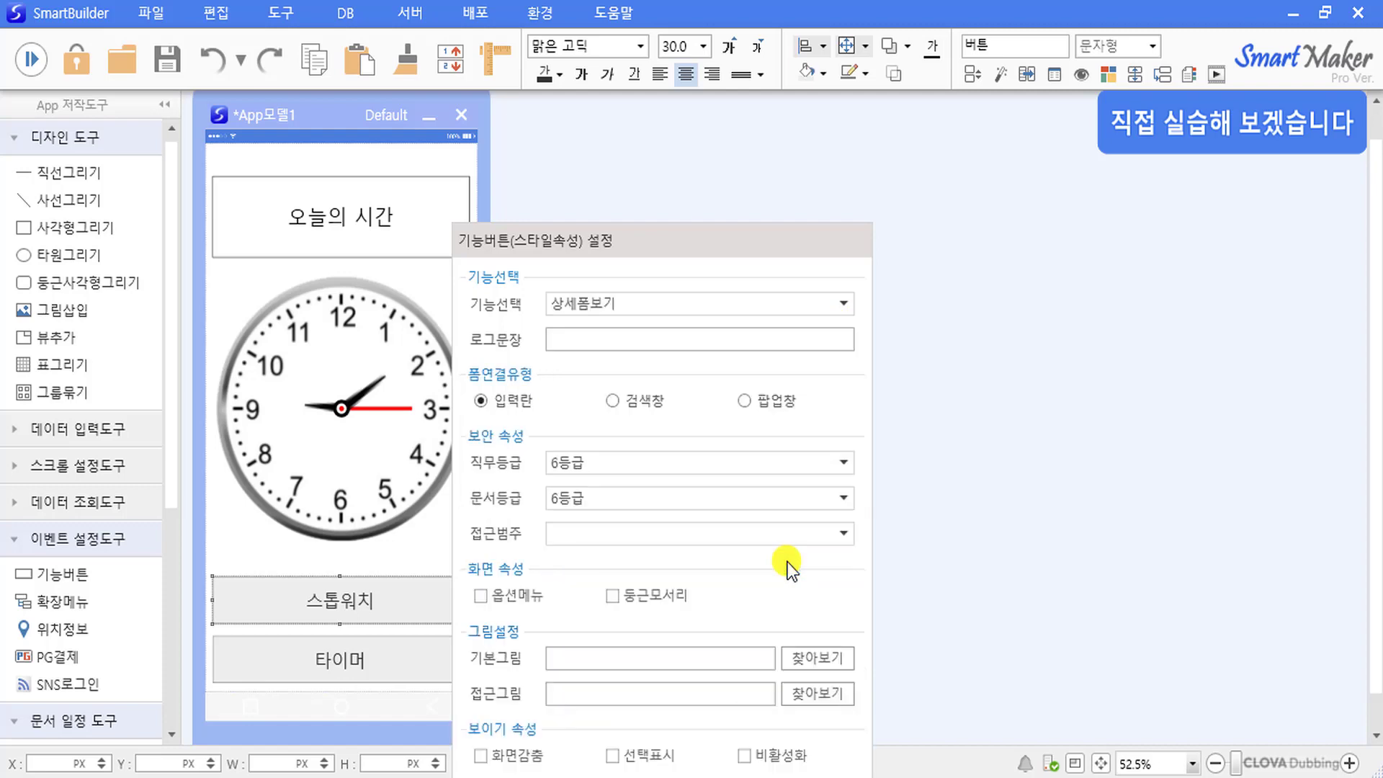
left_click(892, 572)
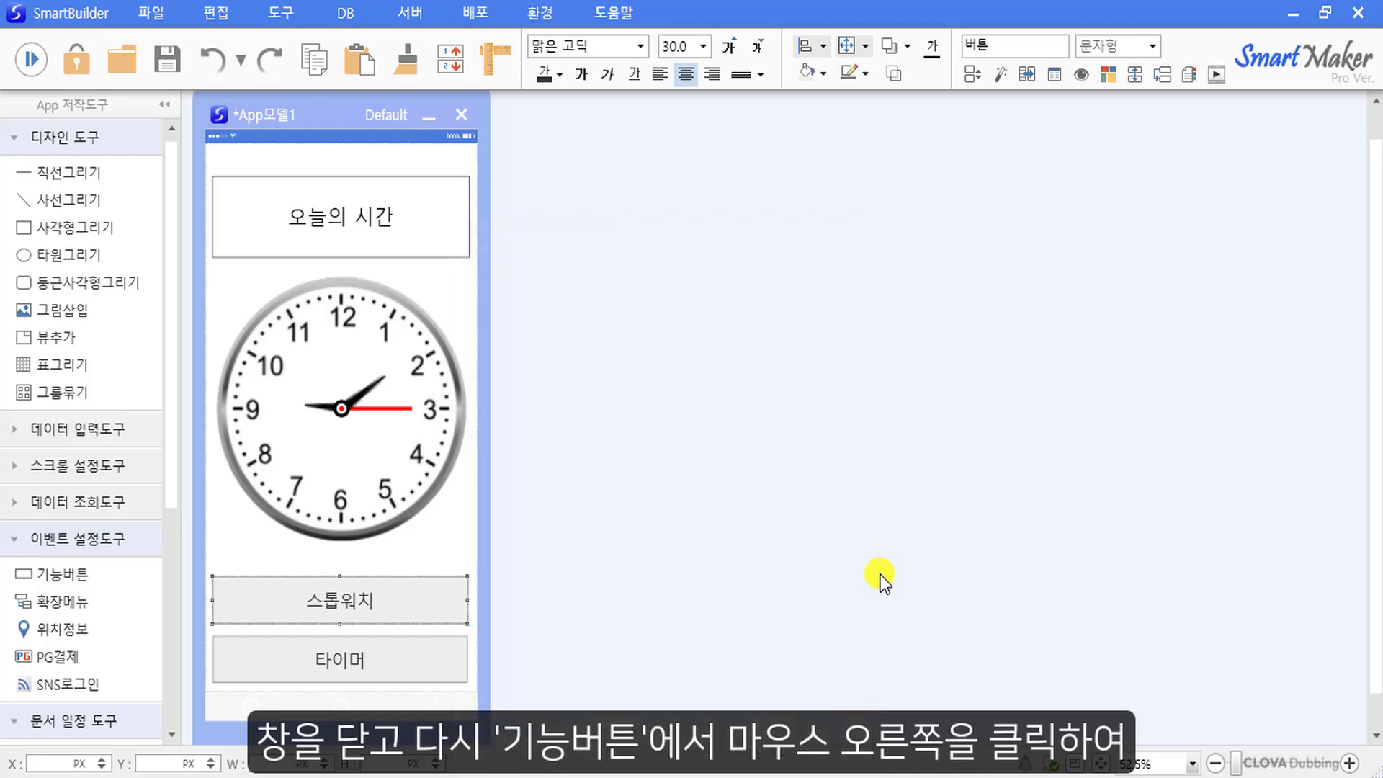
Link the "스톱워치" button to the model file 스톱워치.QPM from the 오늘의시간 folder.
right_click(448, 604)
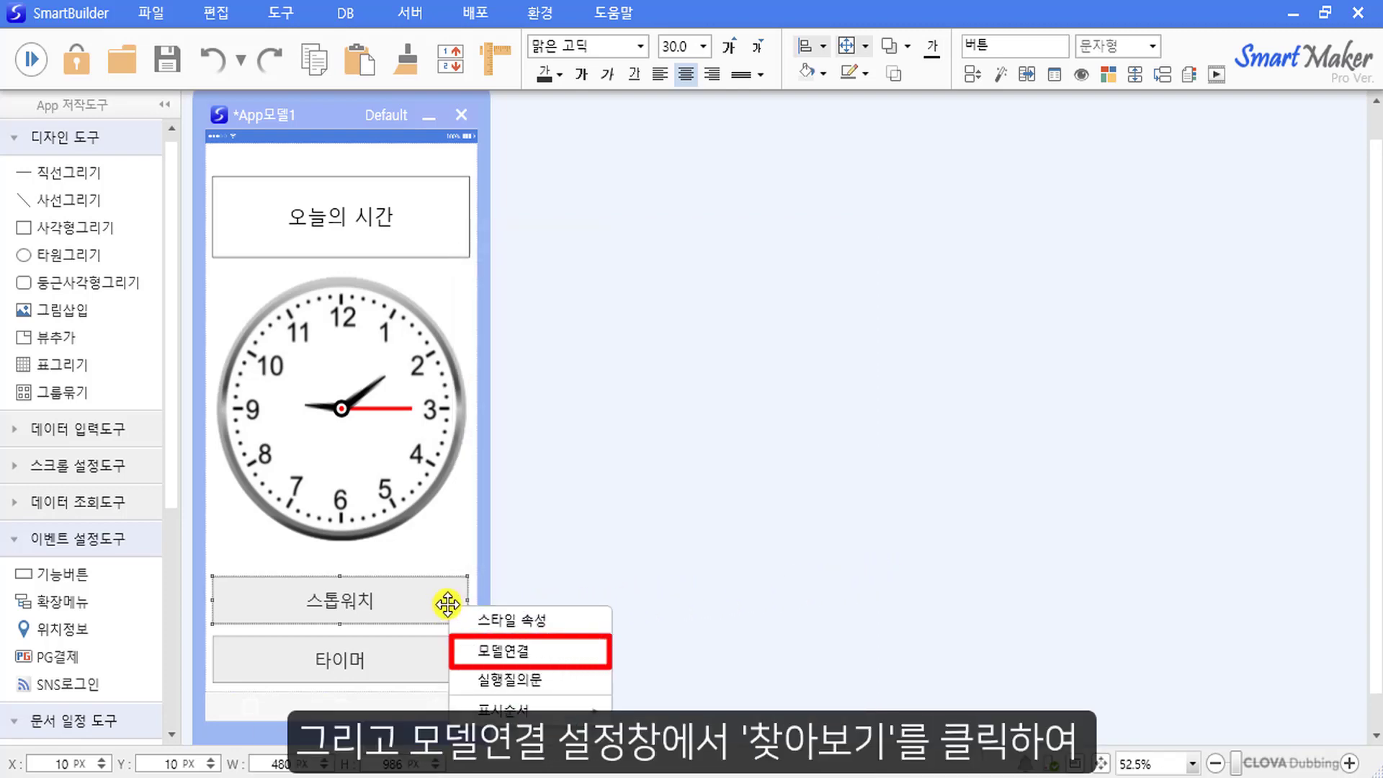
left_click(465, 652)
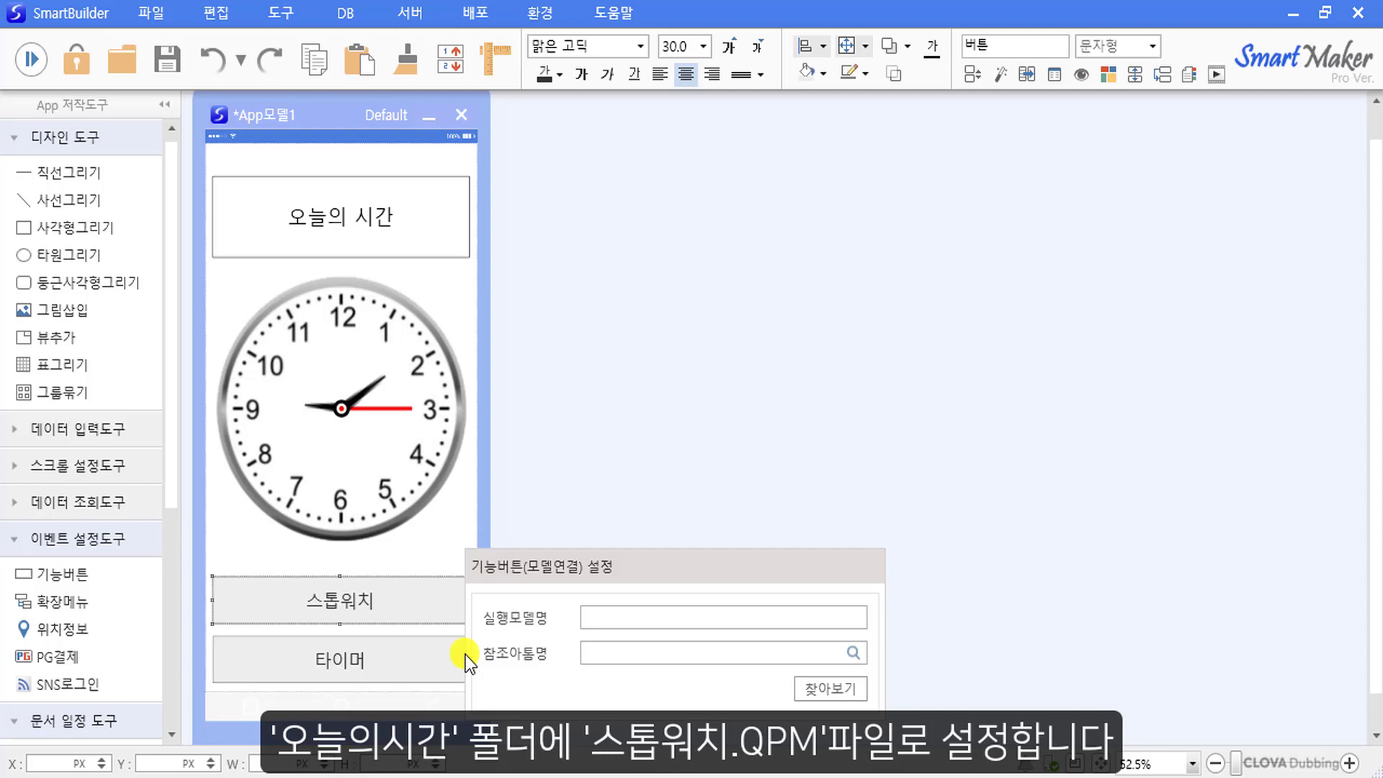
left_click(820, 687)
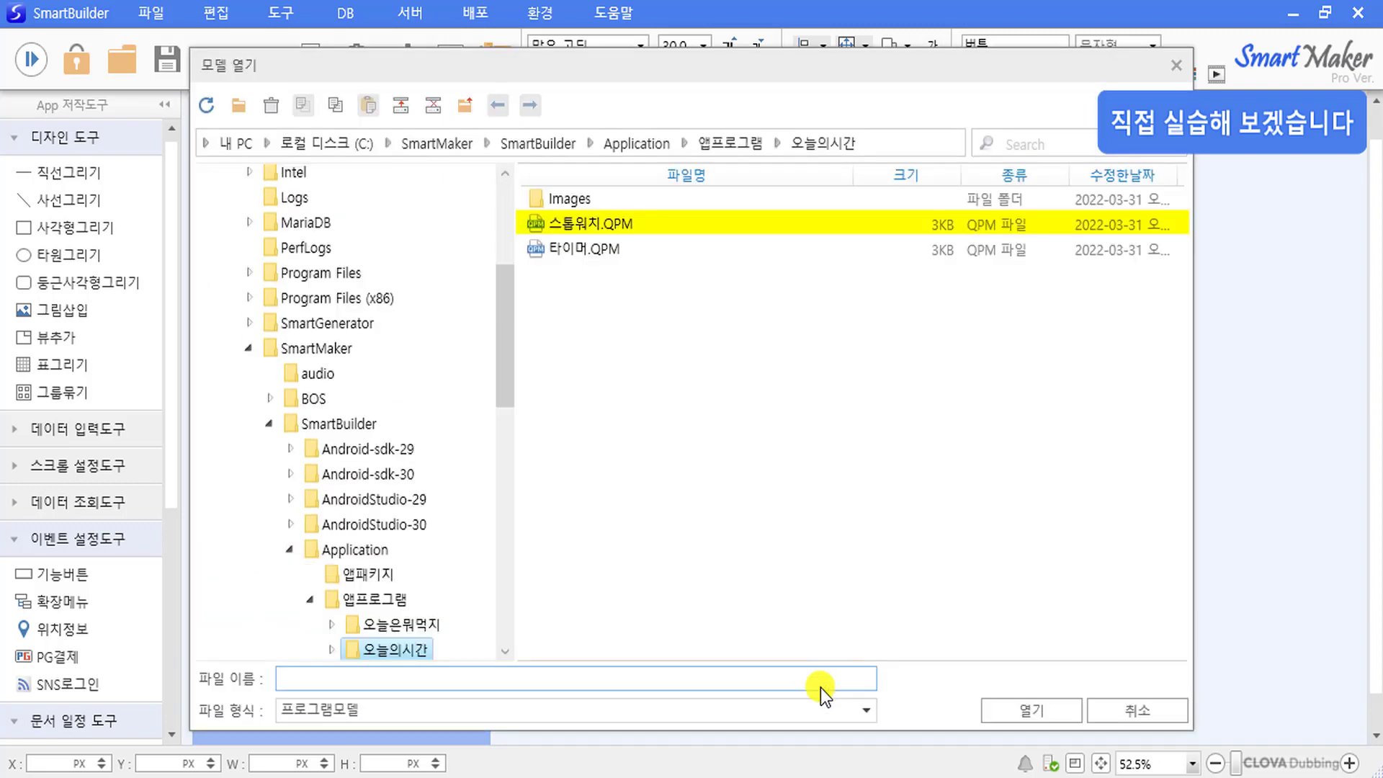
left_click(684, 229)
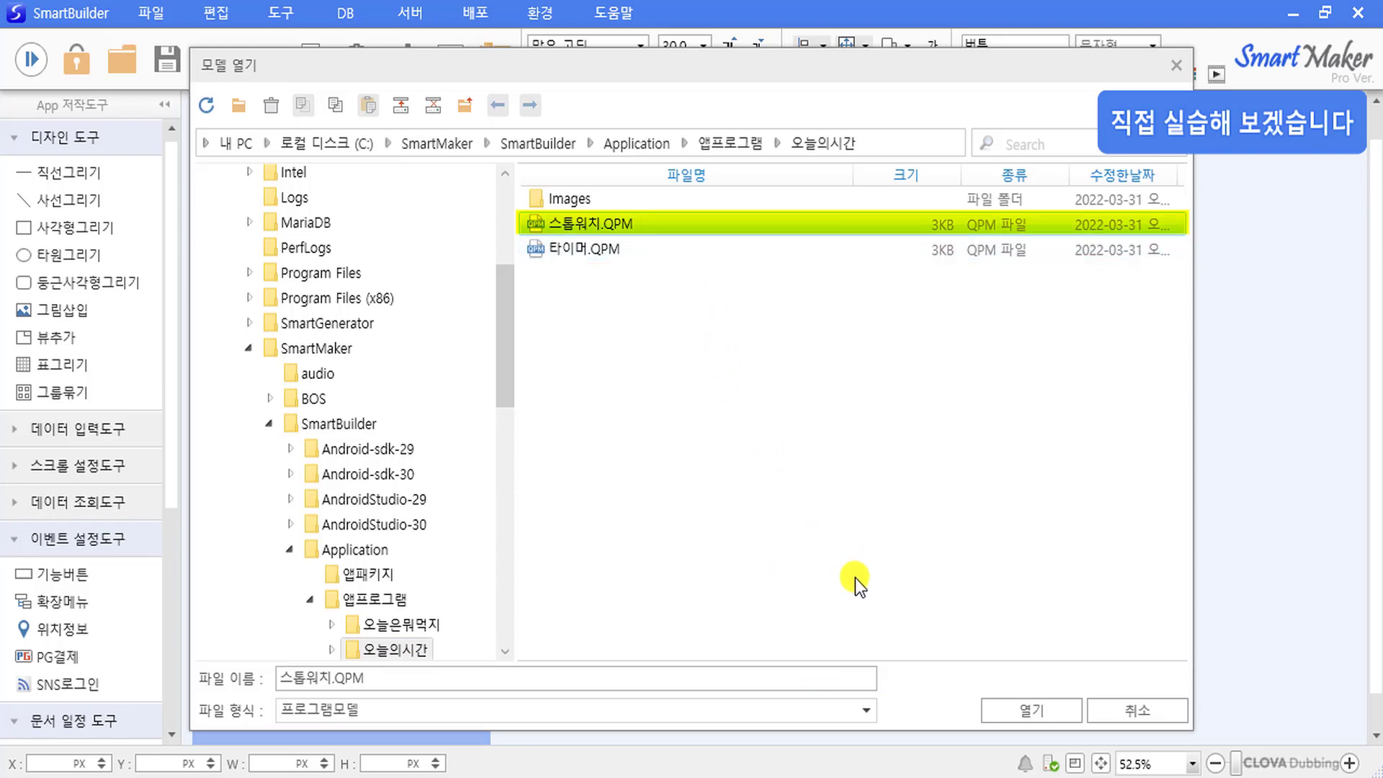
left_click(1015, 714)
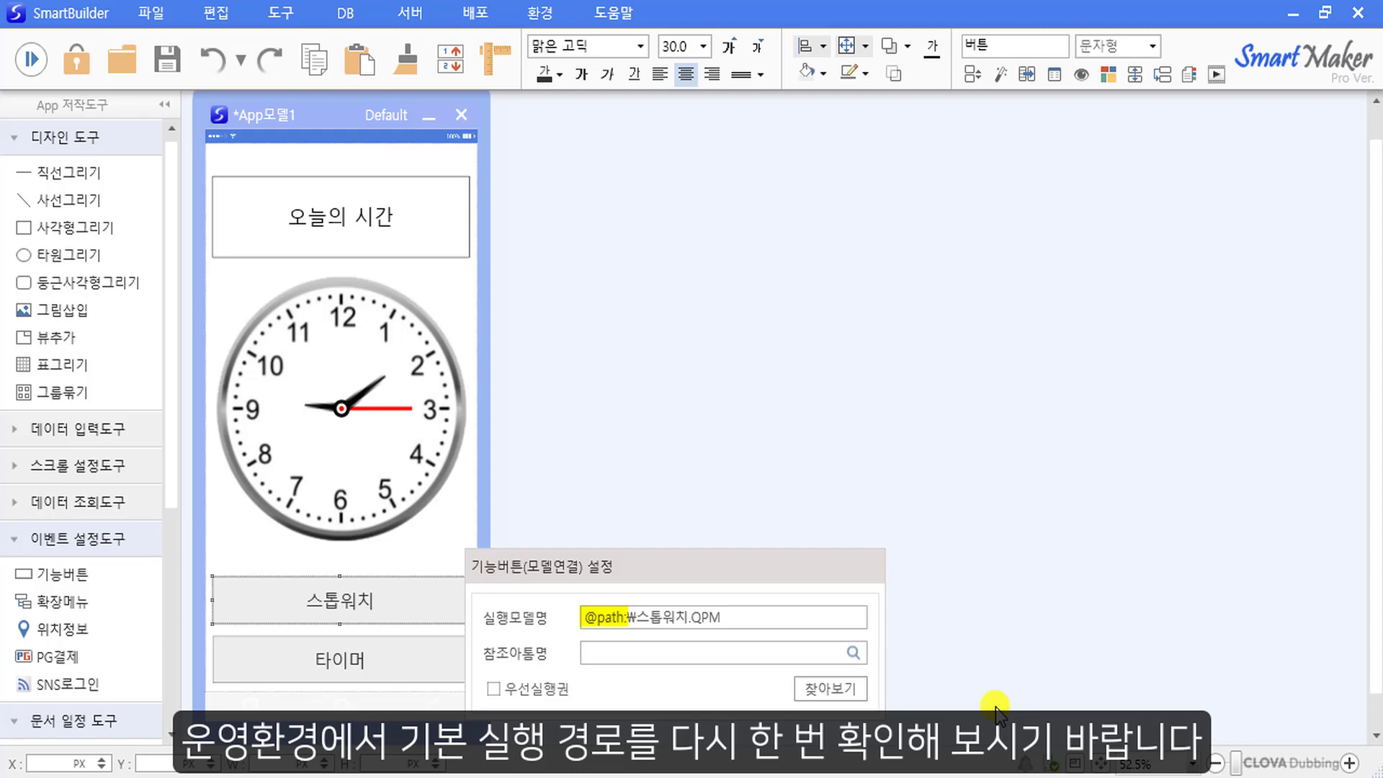
left_click(996, 711)
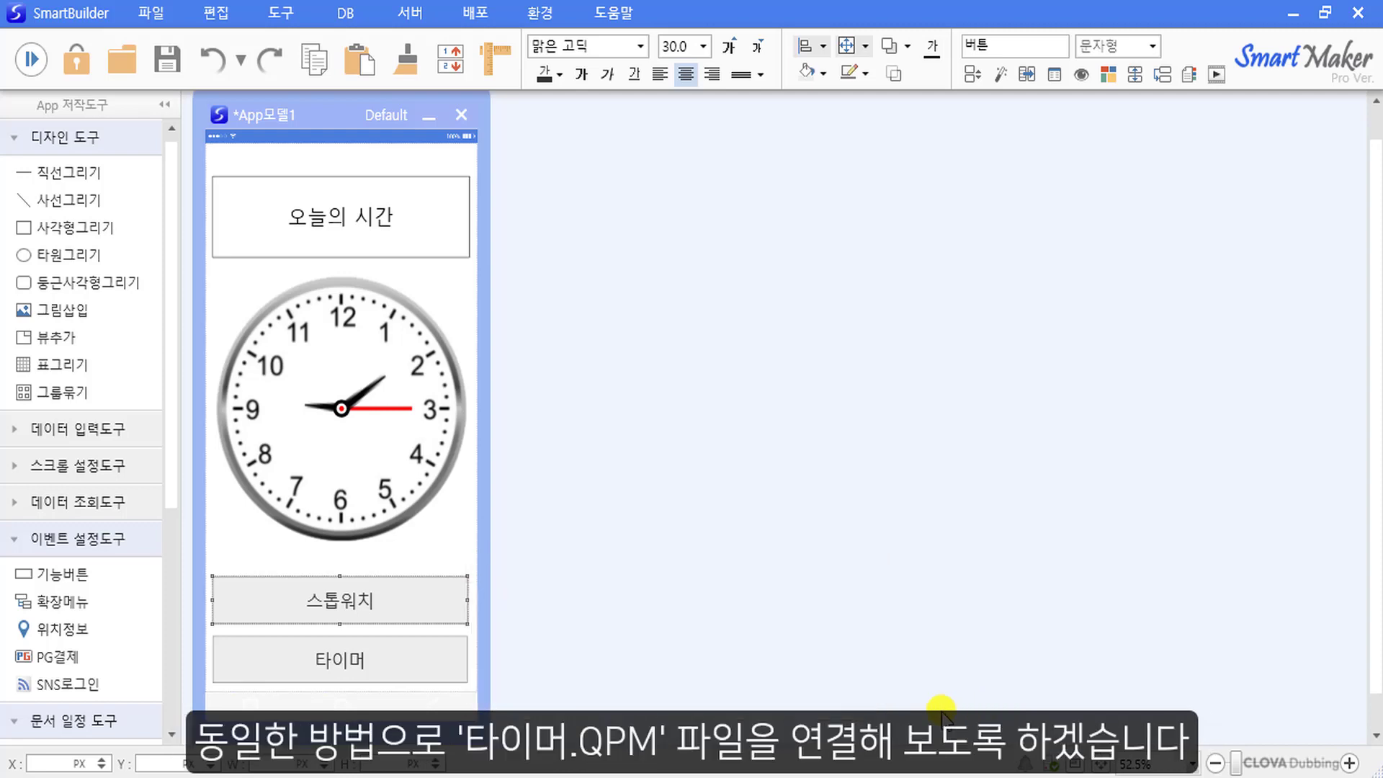
Nudge the "타이머" button up to Y 818 px and set its function to 상세폼보기 in its style properties.
left_click(447, 667)
key("Up")
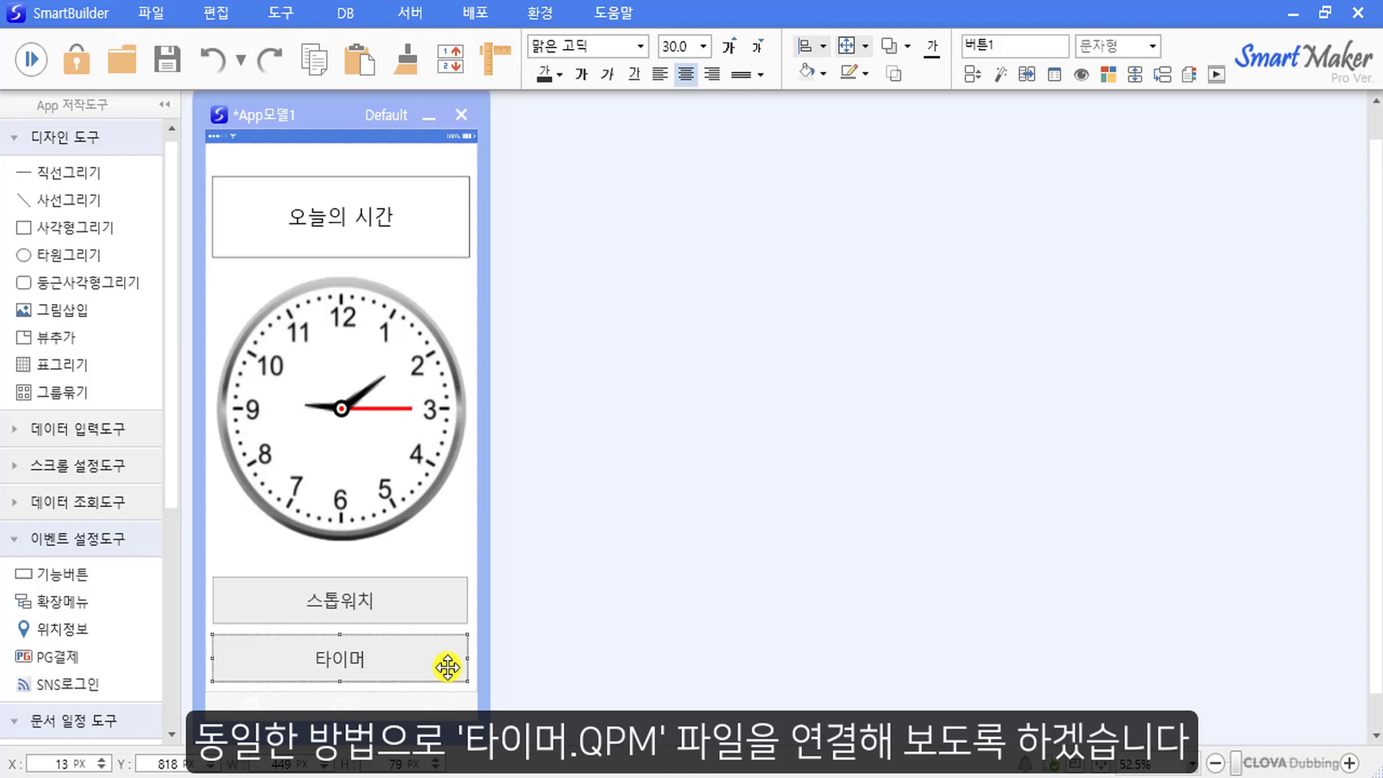
right_click(447, 667)
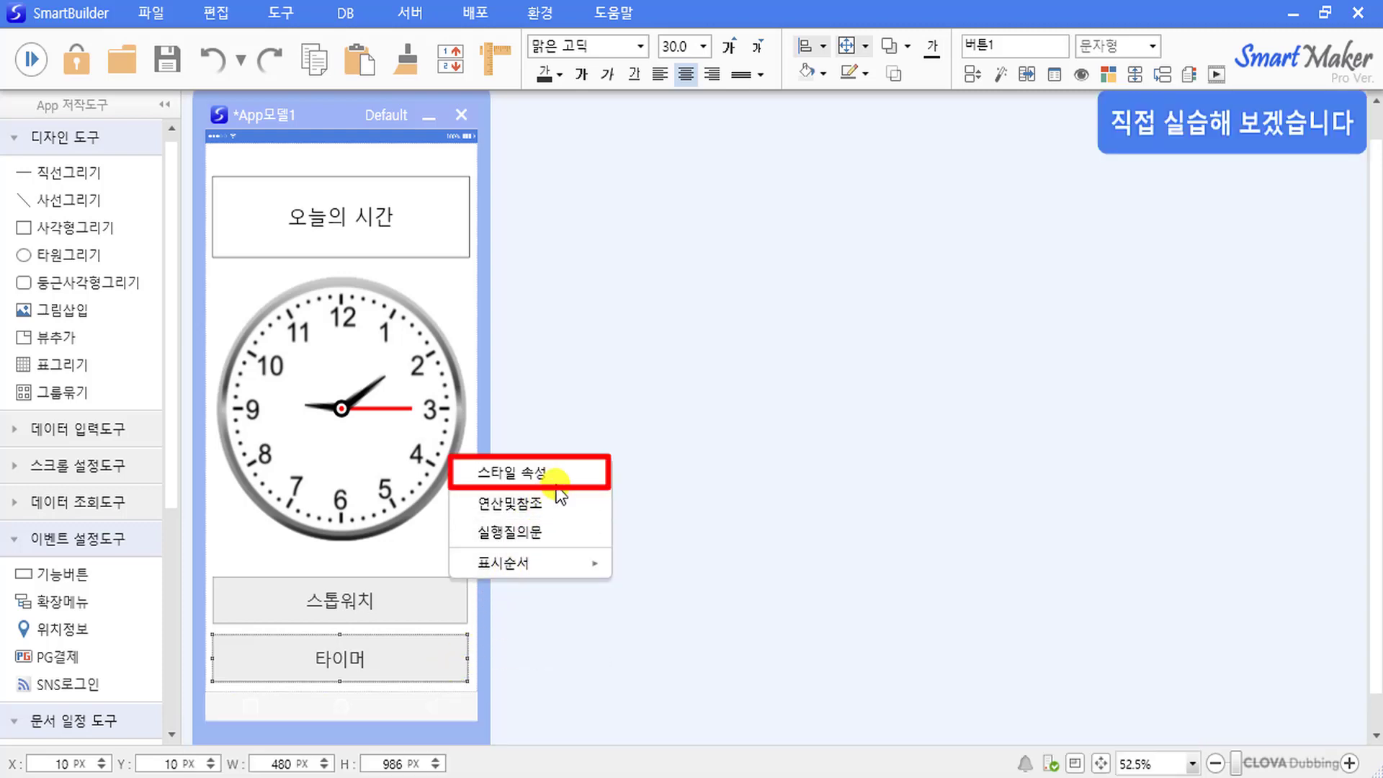
left_click(584, 472)
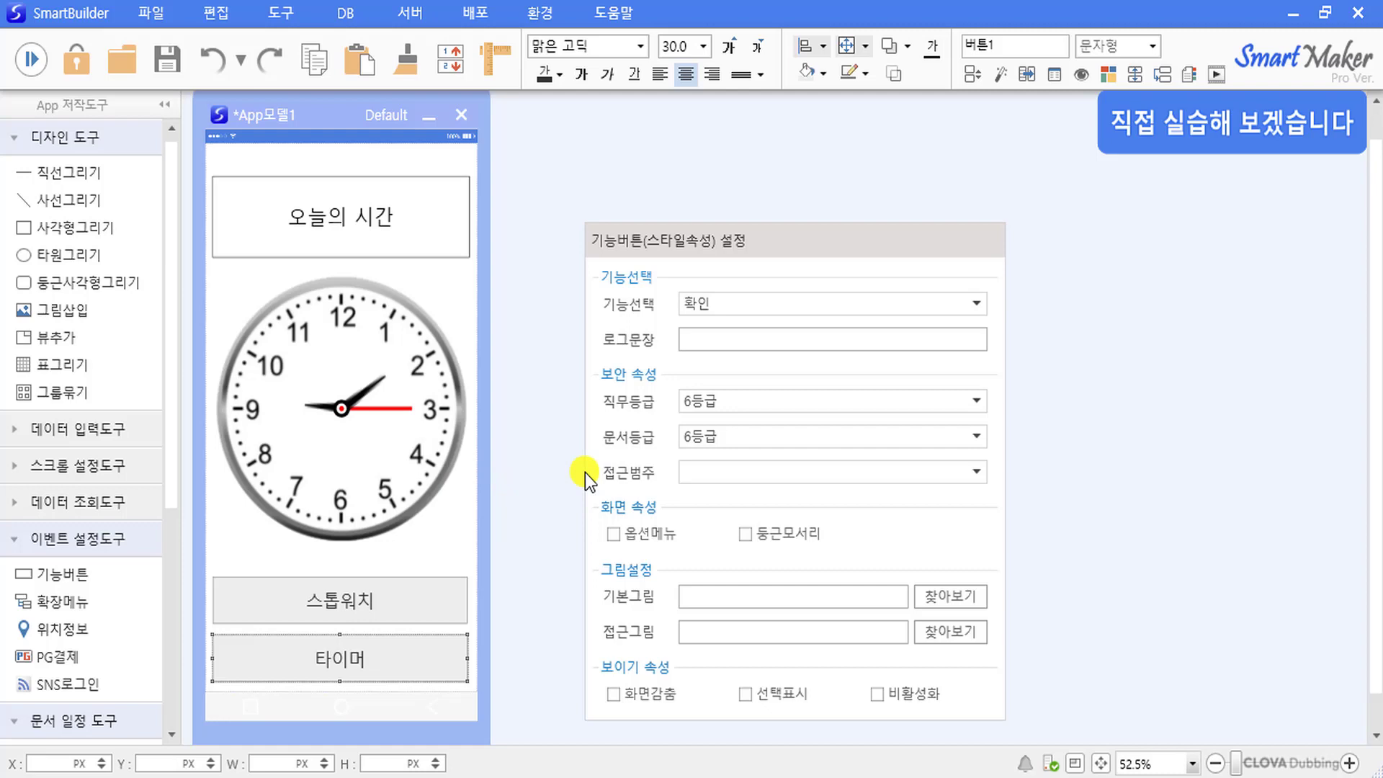
left_click(973, 308)
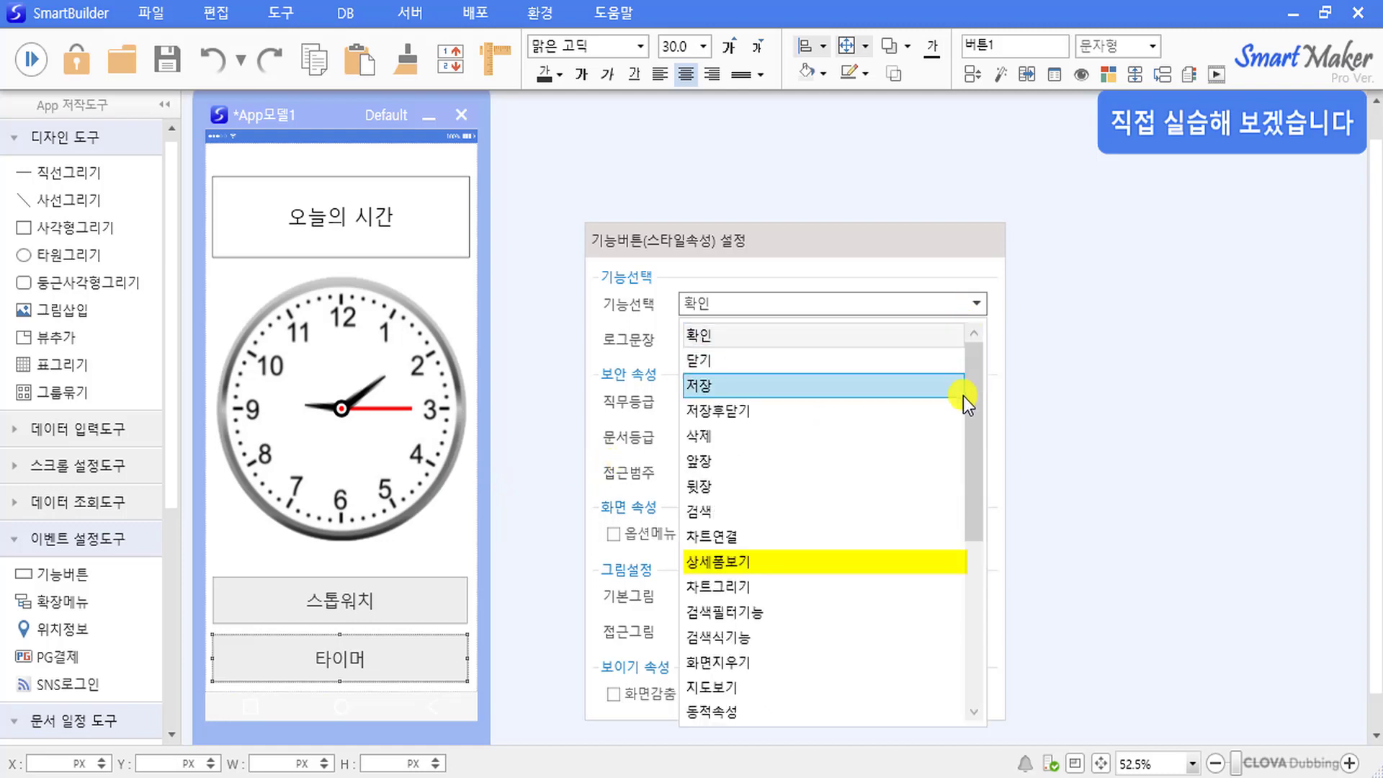
left_click(943, 561)
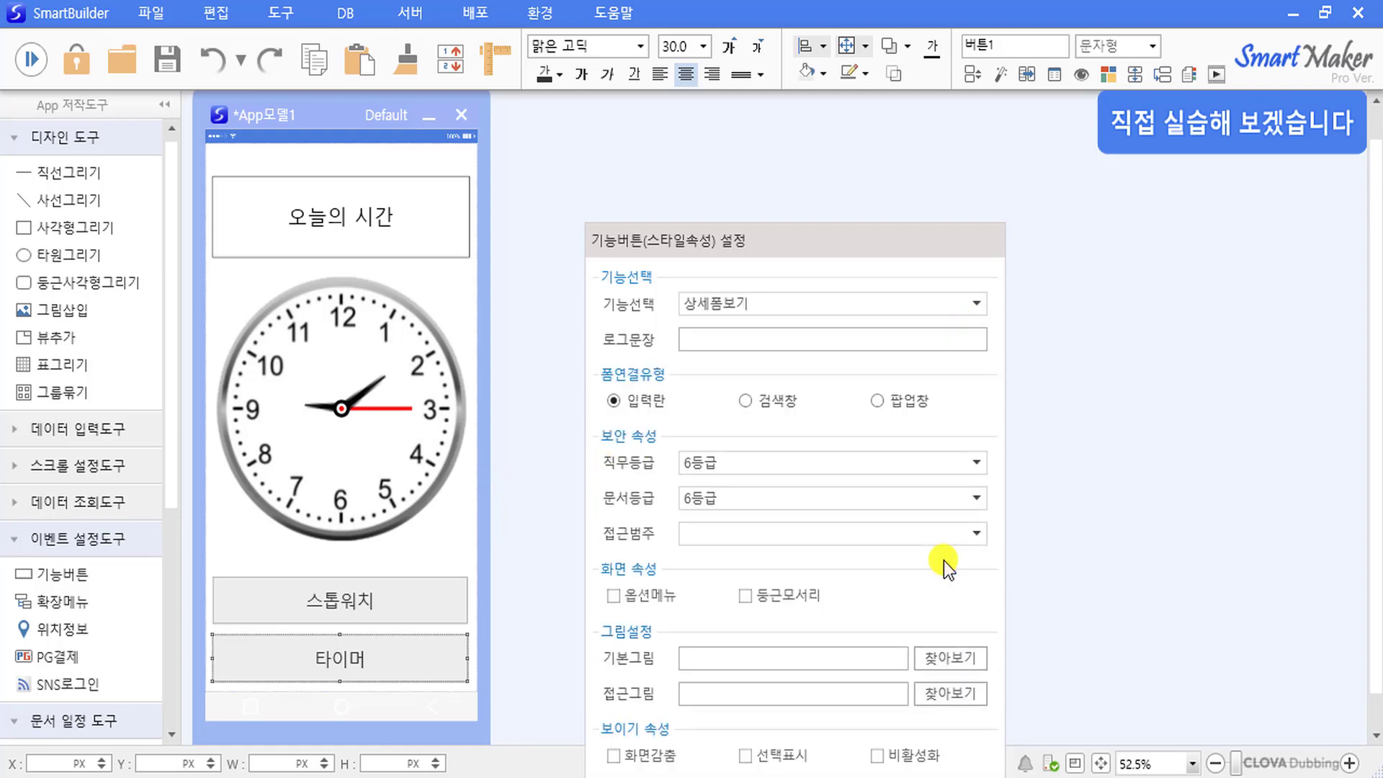
left_click(1023, 609)
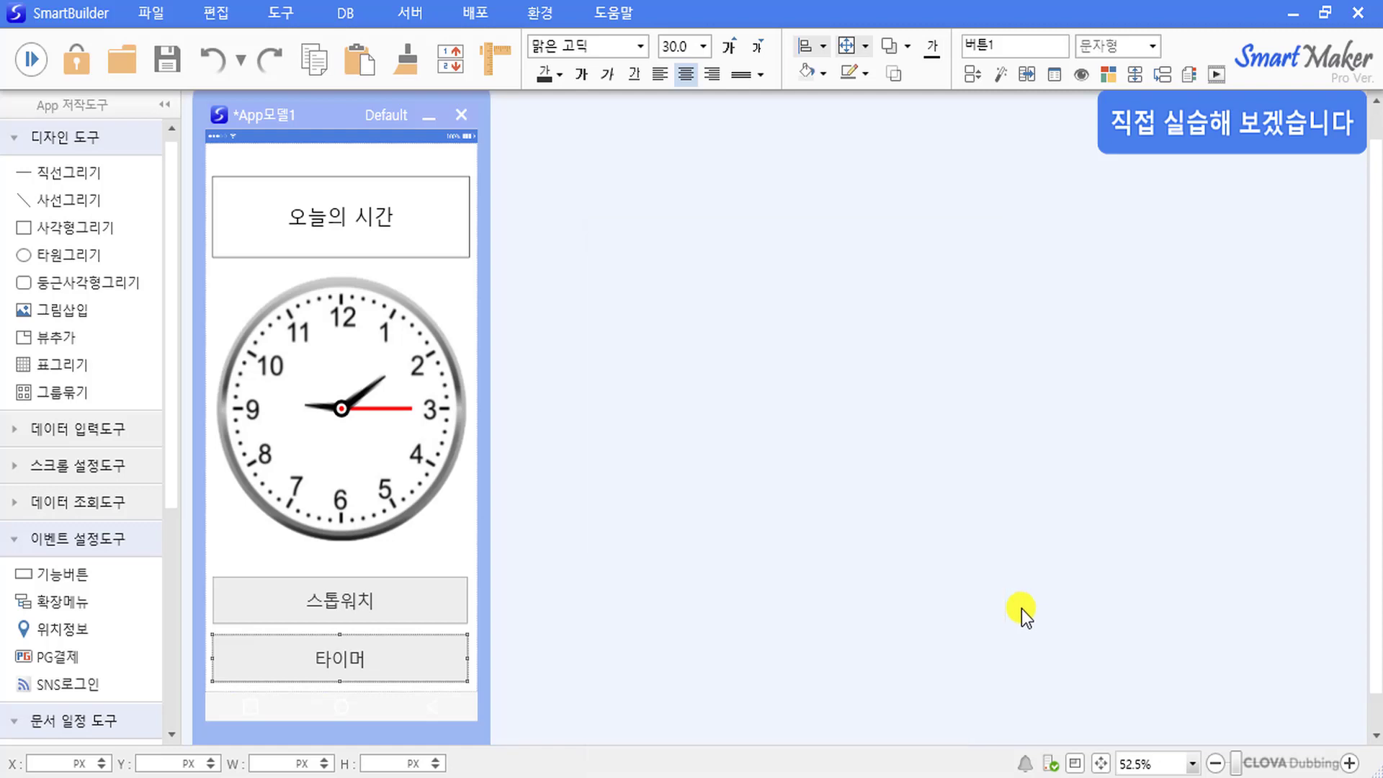
Link the "타이머" button to the model file 타이머.QPM from the 오늘의시간 folder.
right_click(436, 662)
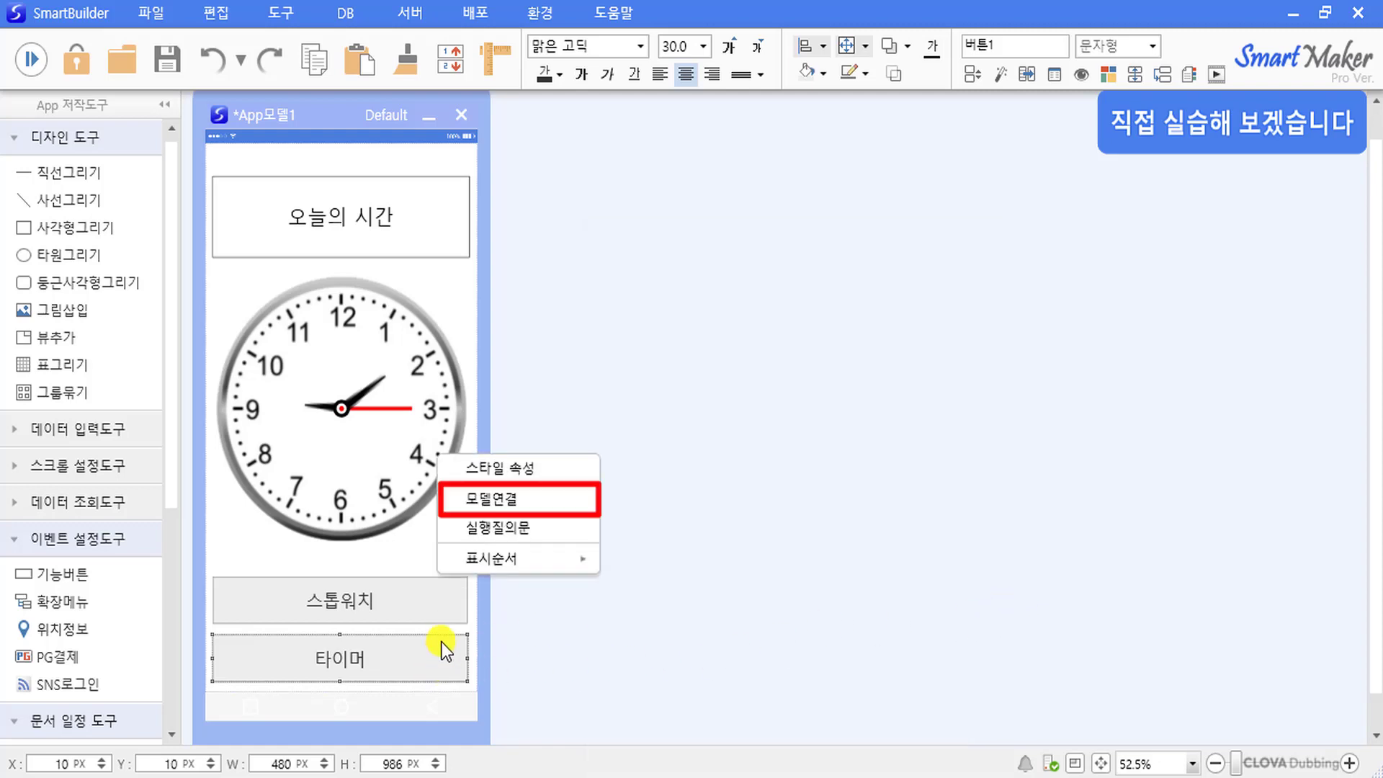
left_click(456, 497)
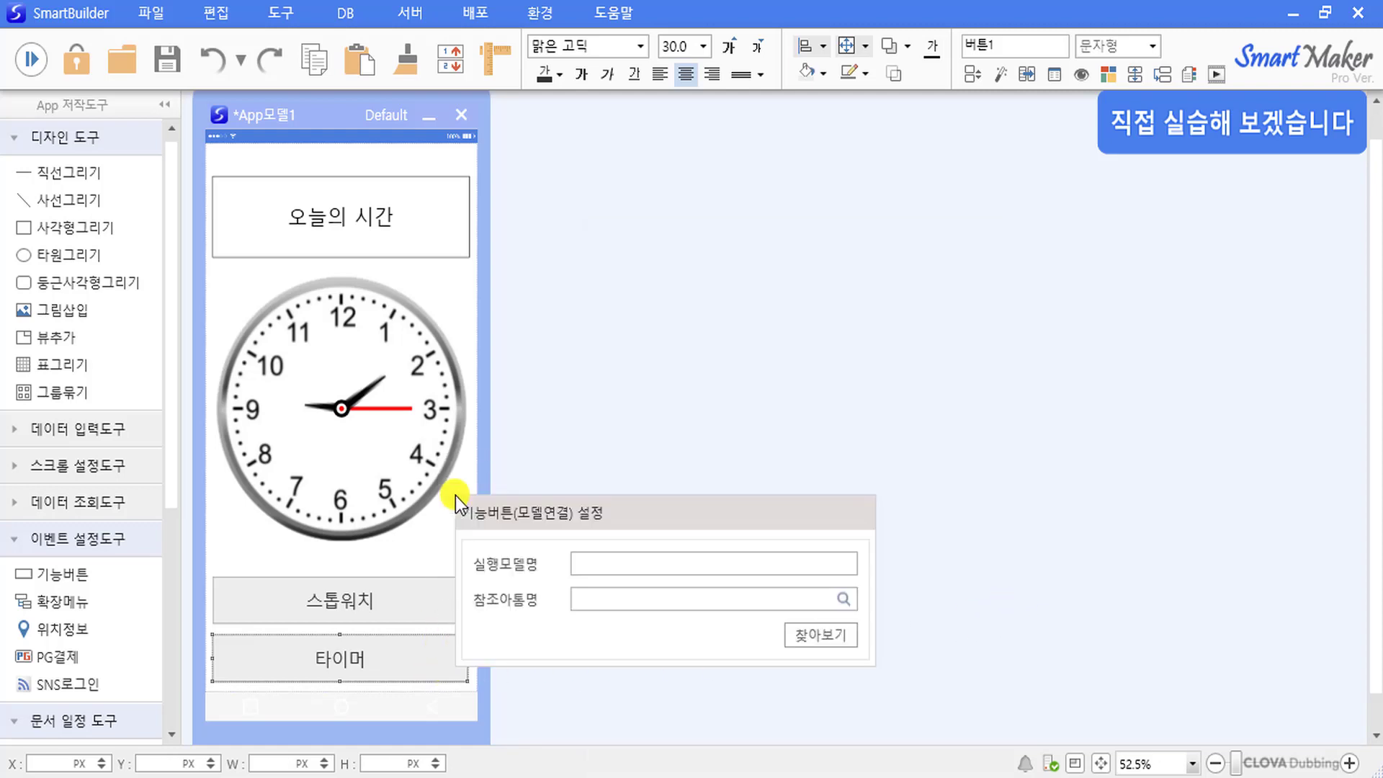
left_click(832, 632)
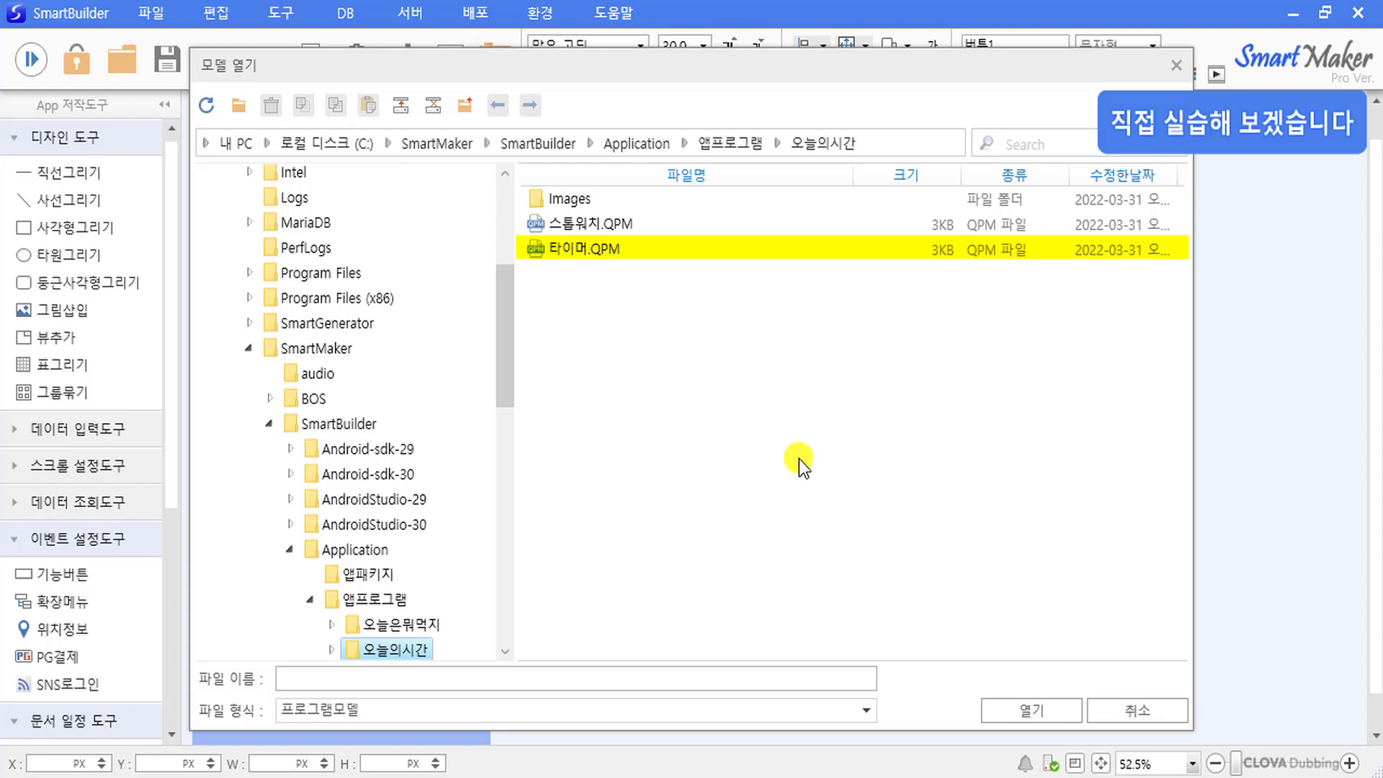
left_click(711, 257)
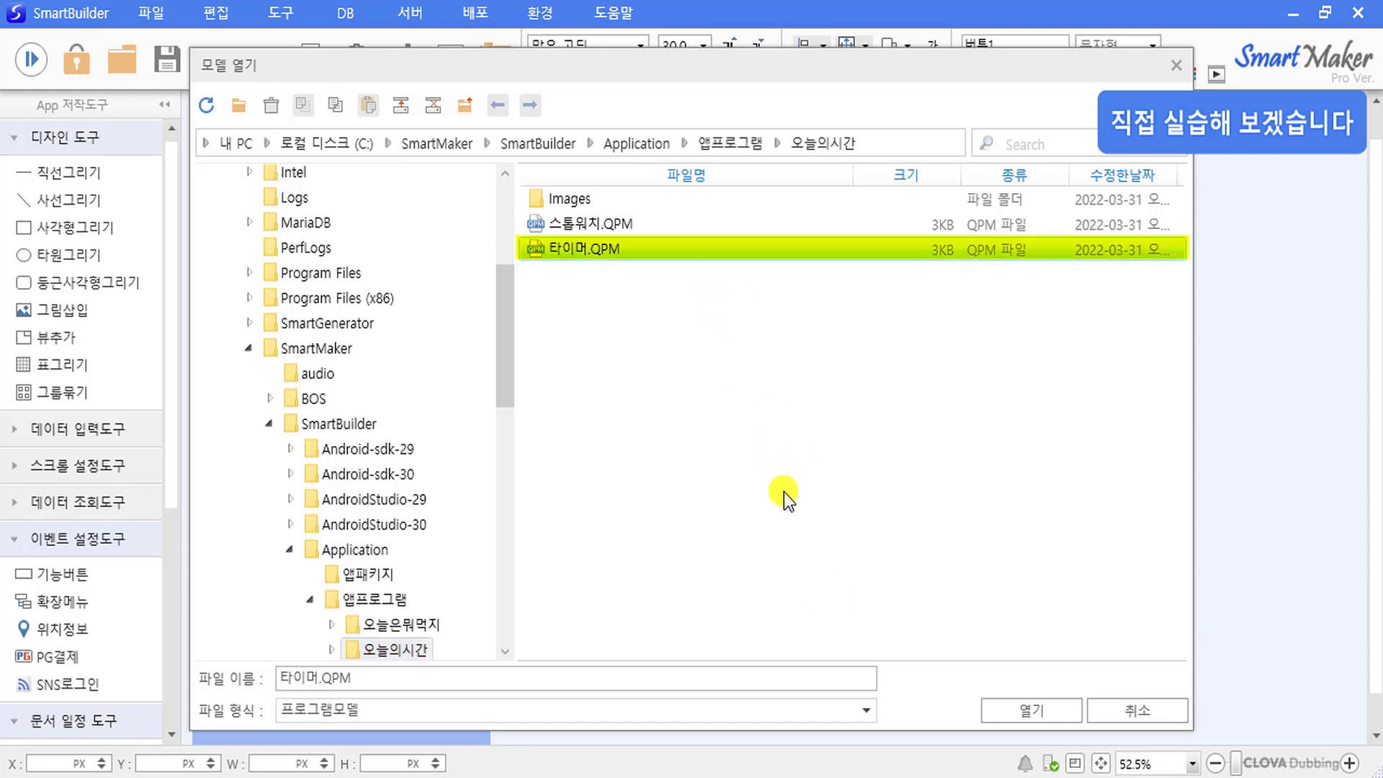
left_click(1023, 711)
left_click(1017, 706)
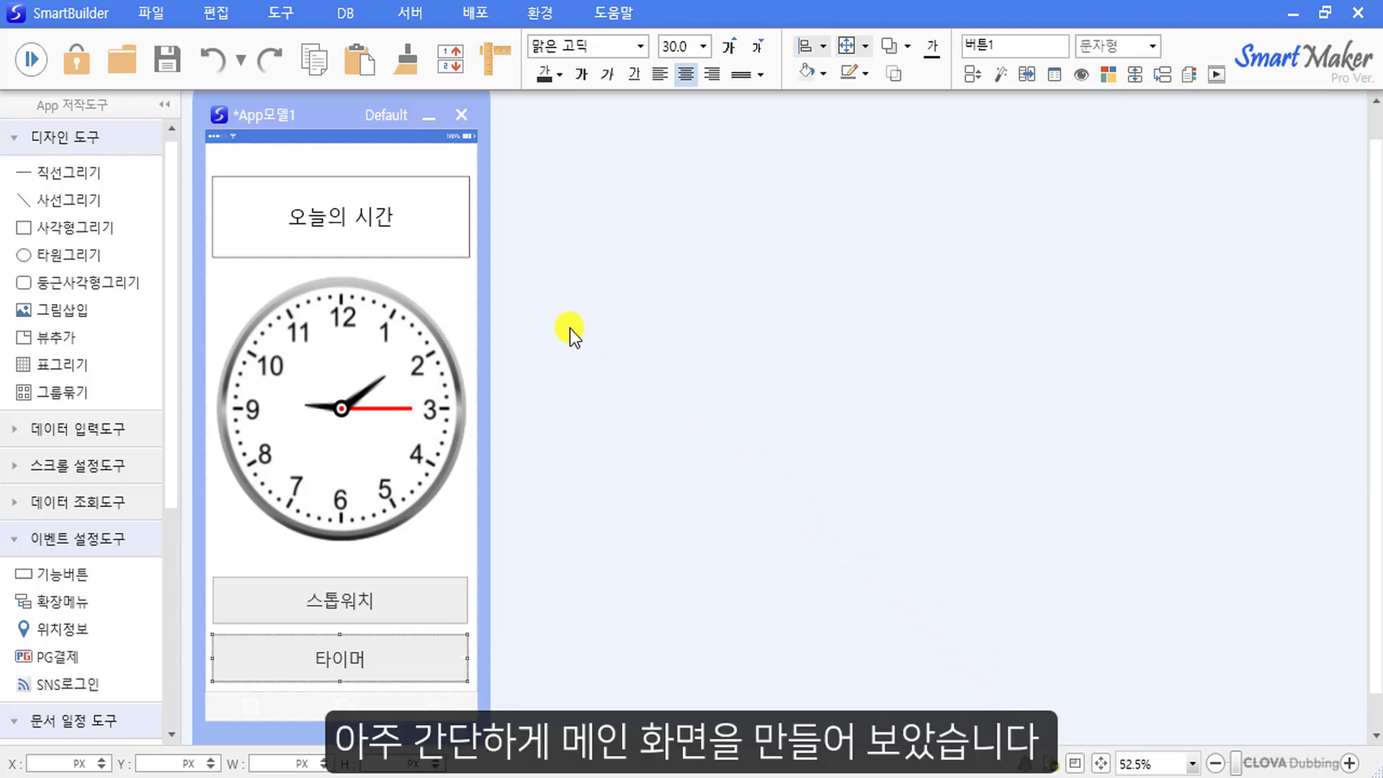
Run the app and test the "스톱워치" and "타이머" buttons, closing each screen they open.
left_click(34, 70)
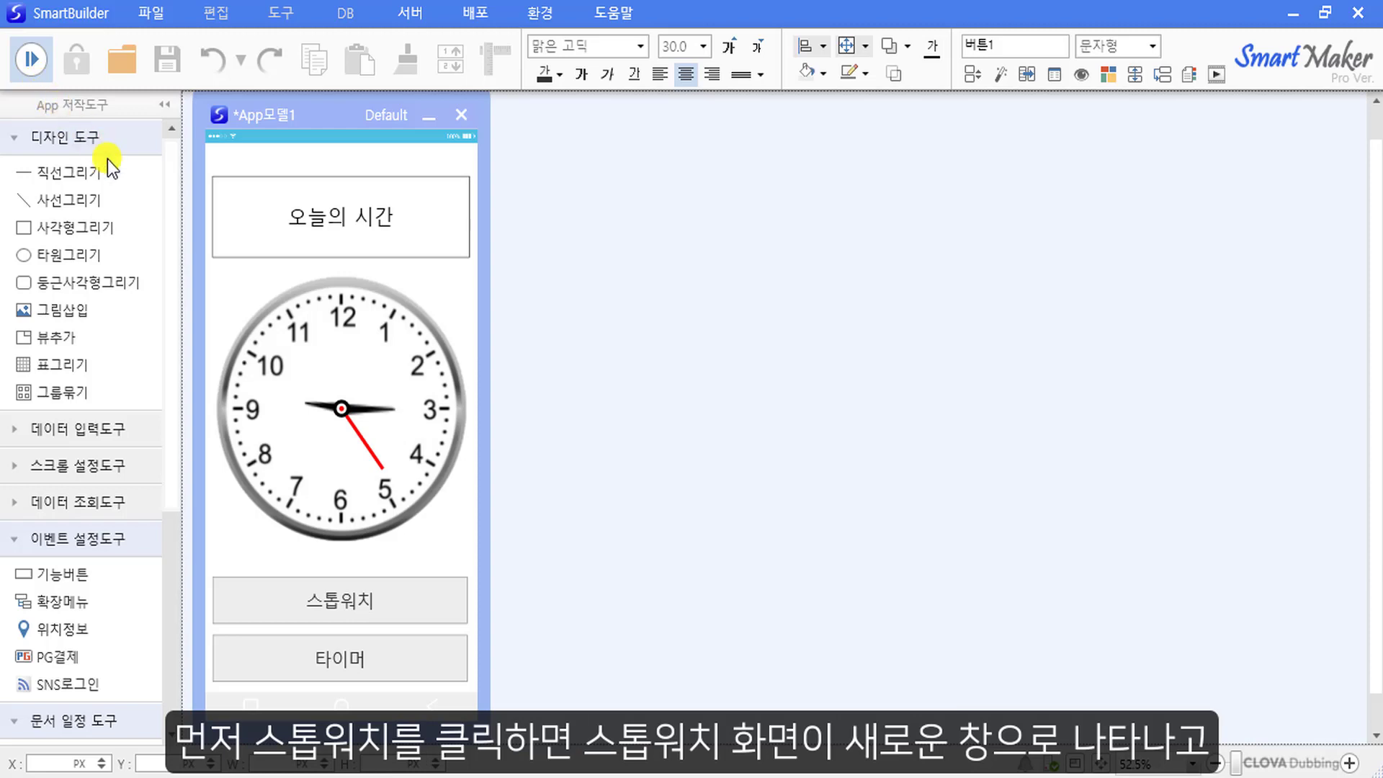
left_click(329, 606)
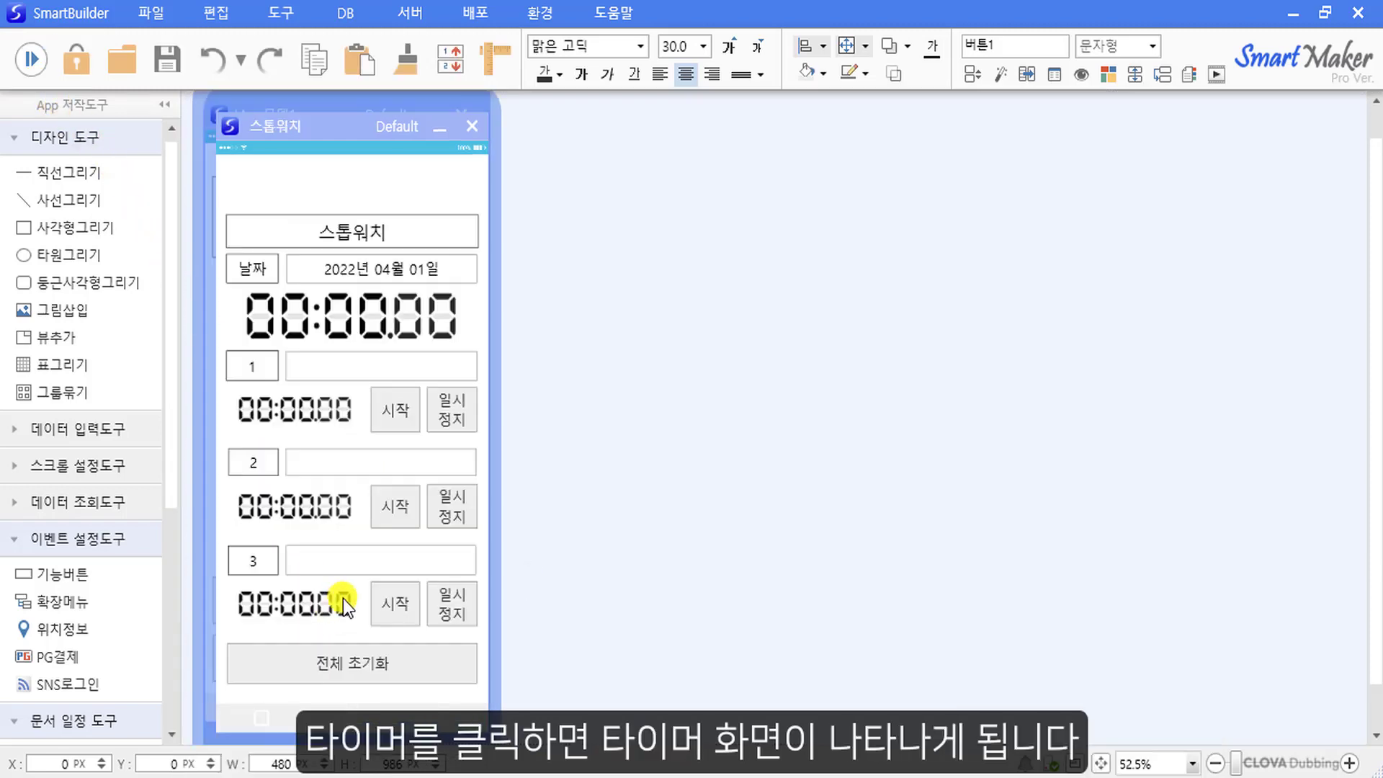
left_click(478, 131)
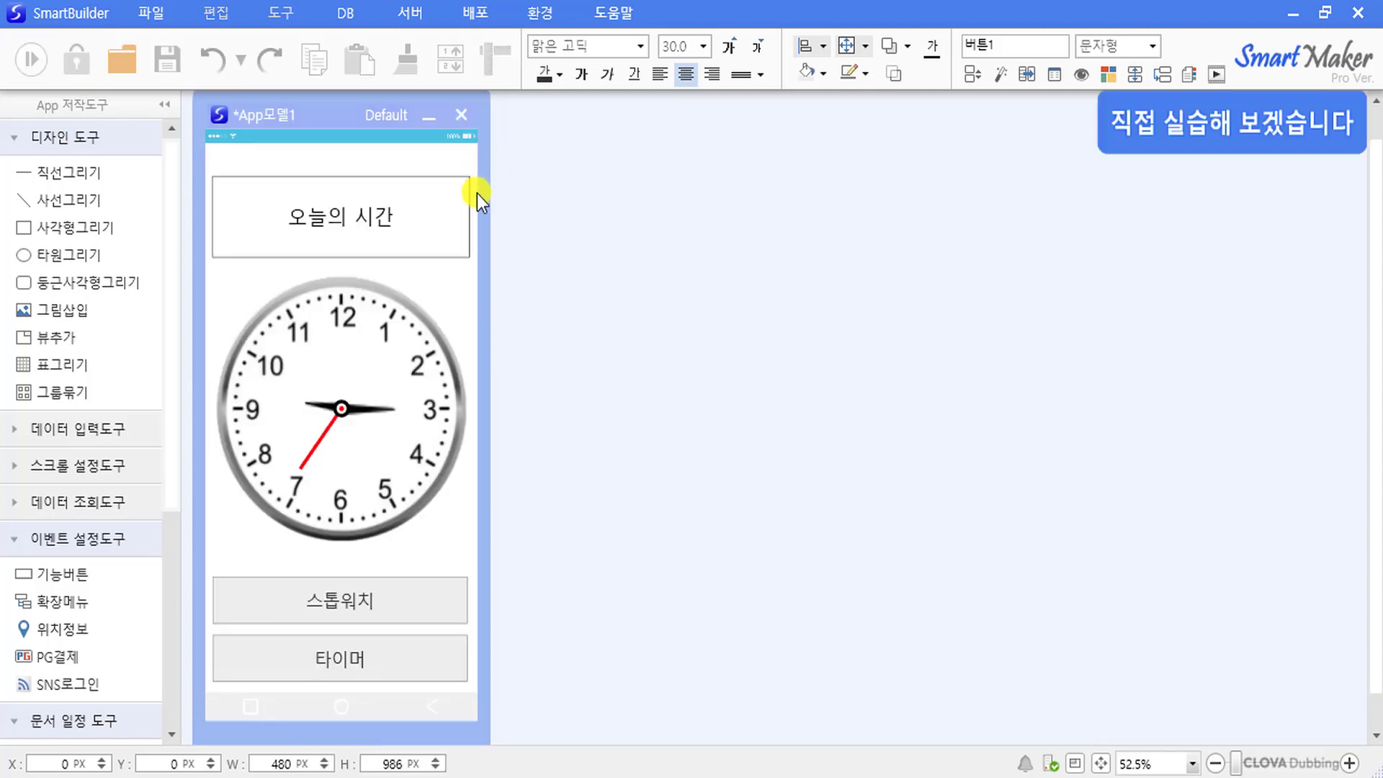
left_click(369, 667)
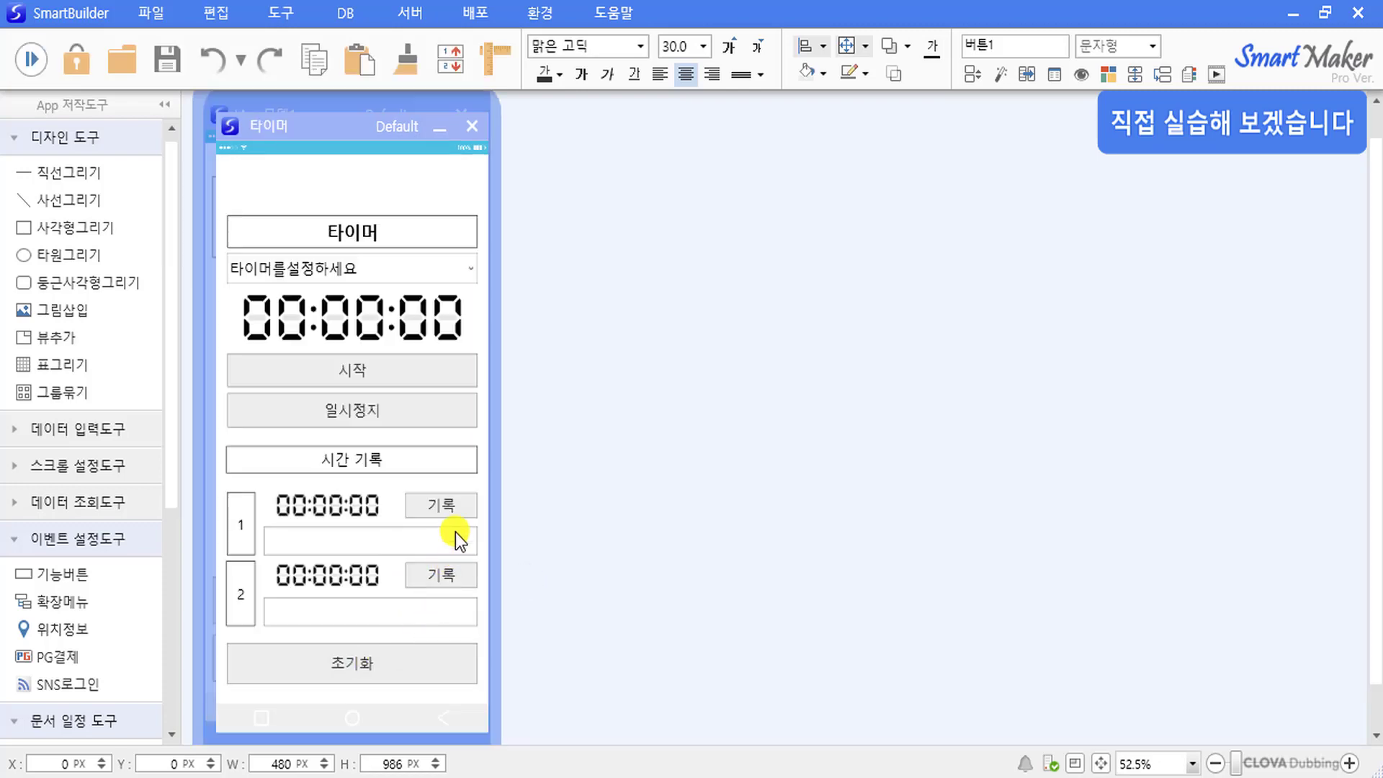
left_click(473, 128)
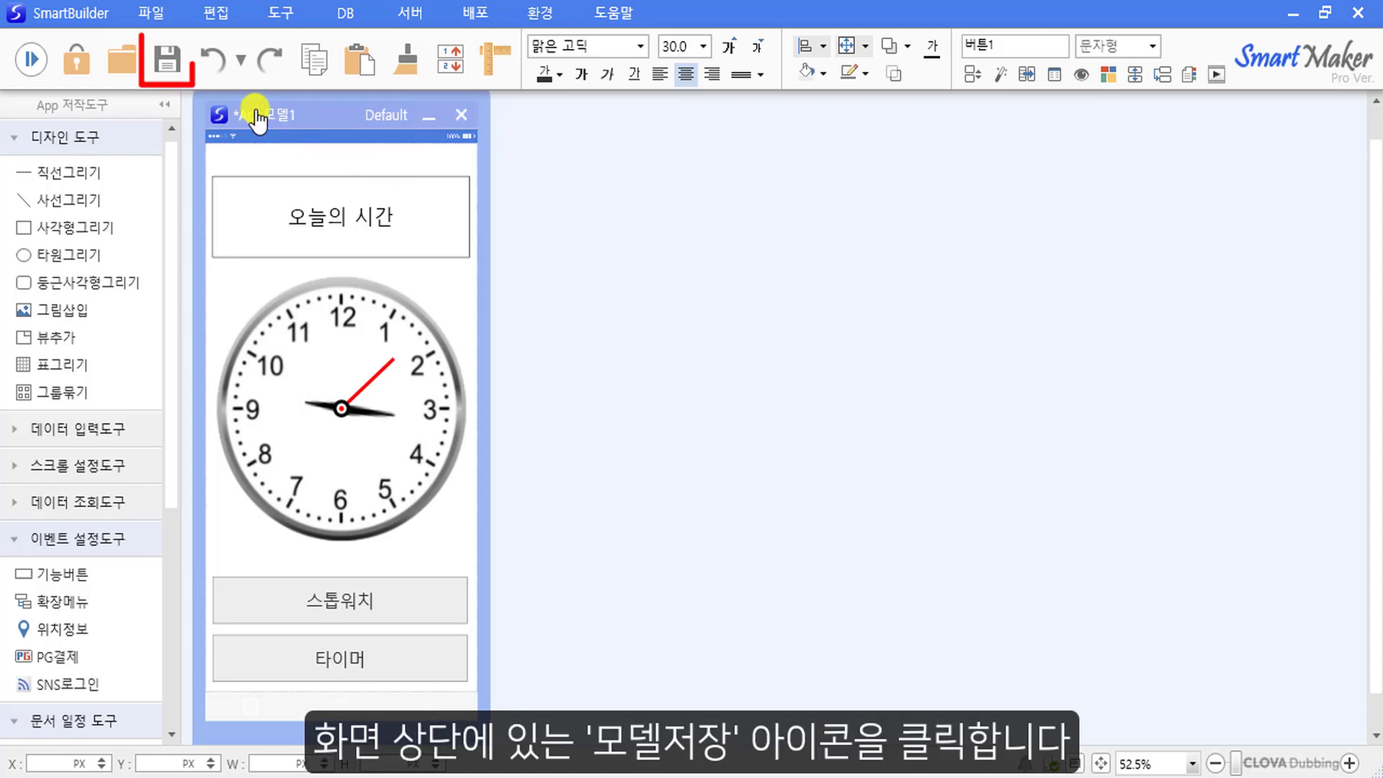
Save the model under the file name 오늘의시간 in the 오늘의시간 folder.
left_click(166, 71)
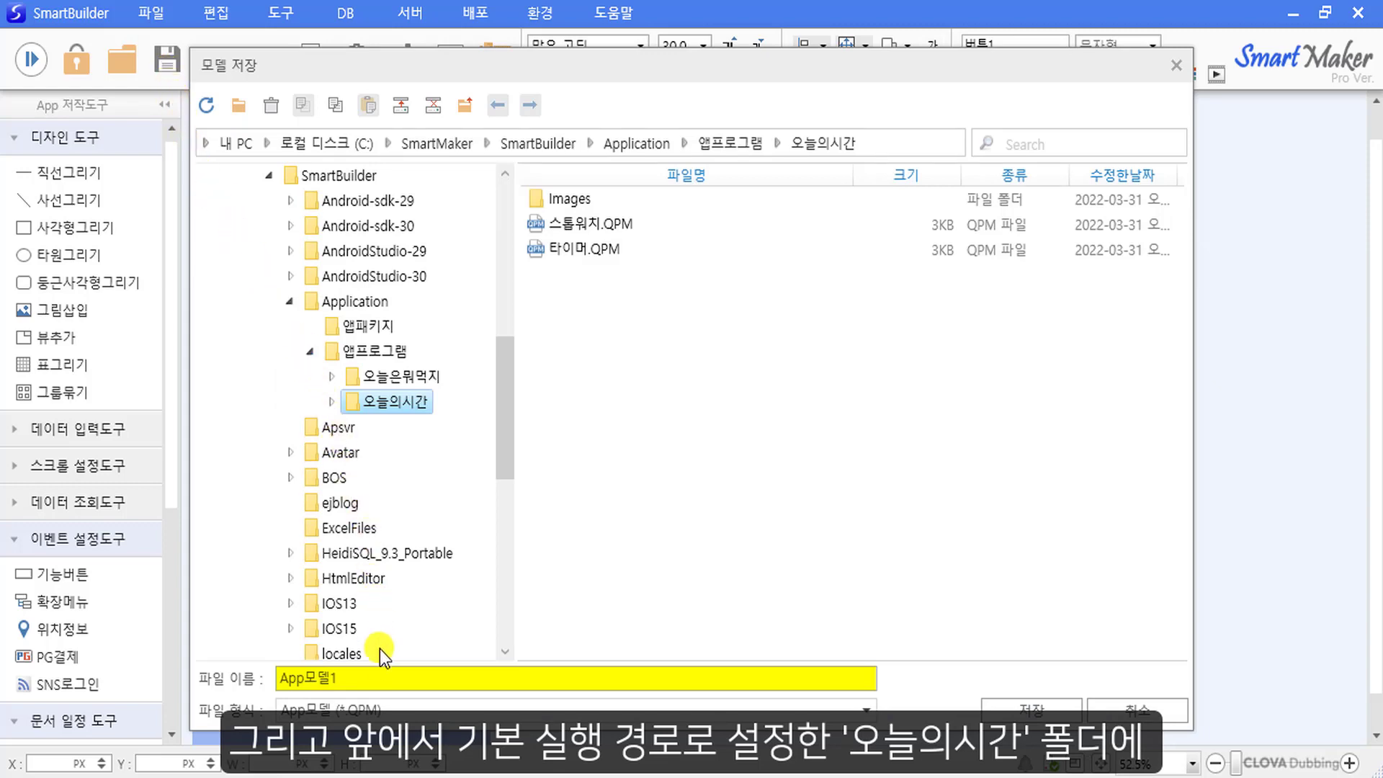
left_click(388, 676)
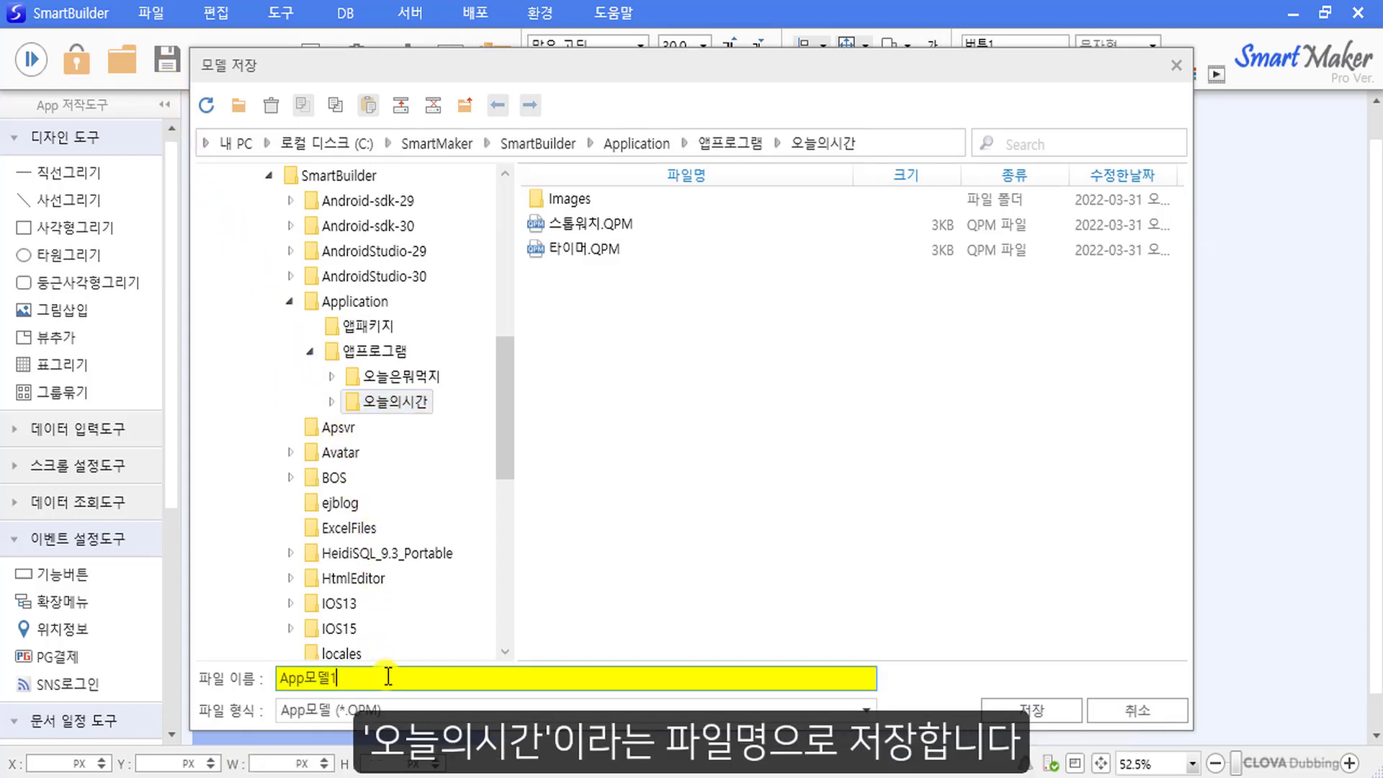
key("BackSpace")
key("BackSpace")
key("BackSpace")
key("BackSpace")
key("BackSpace")
key("BackSpace")
type("오늘의")
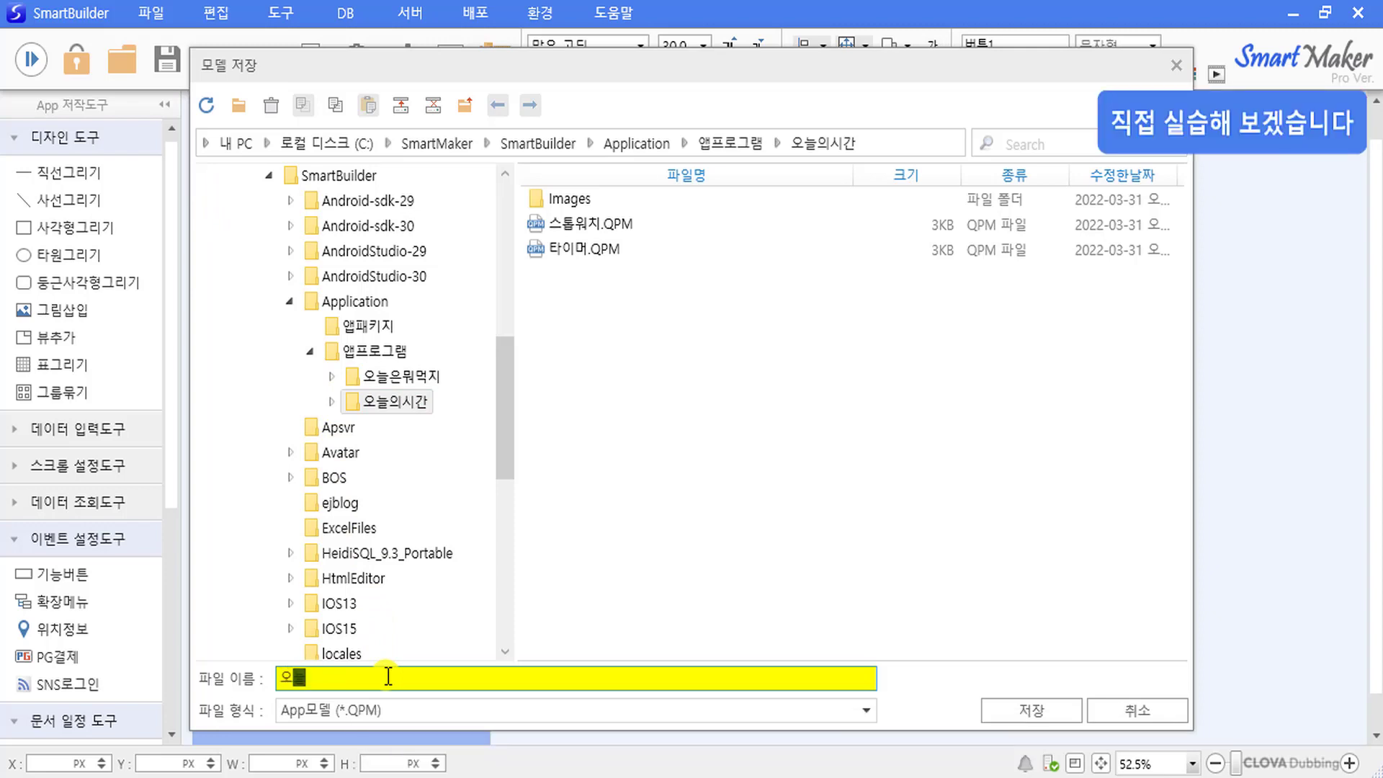
type("시간")
left_click(1057, 716)
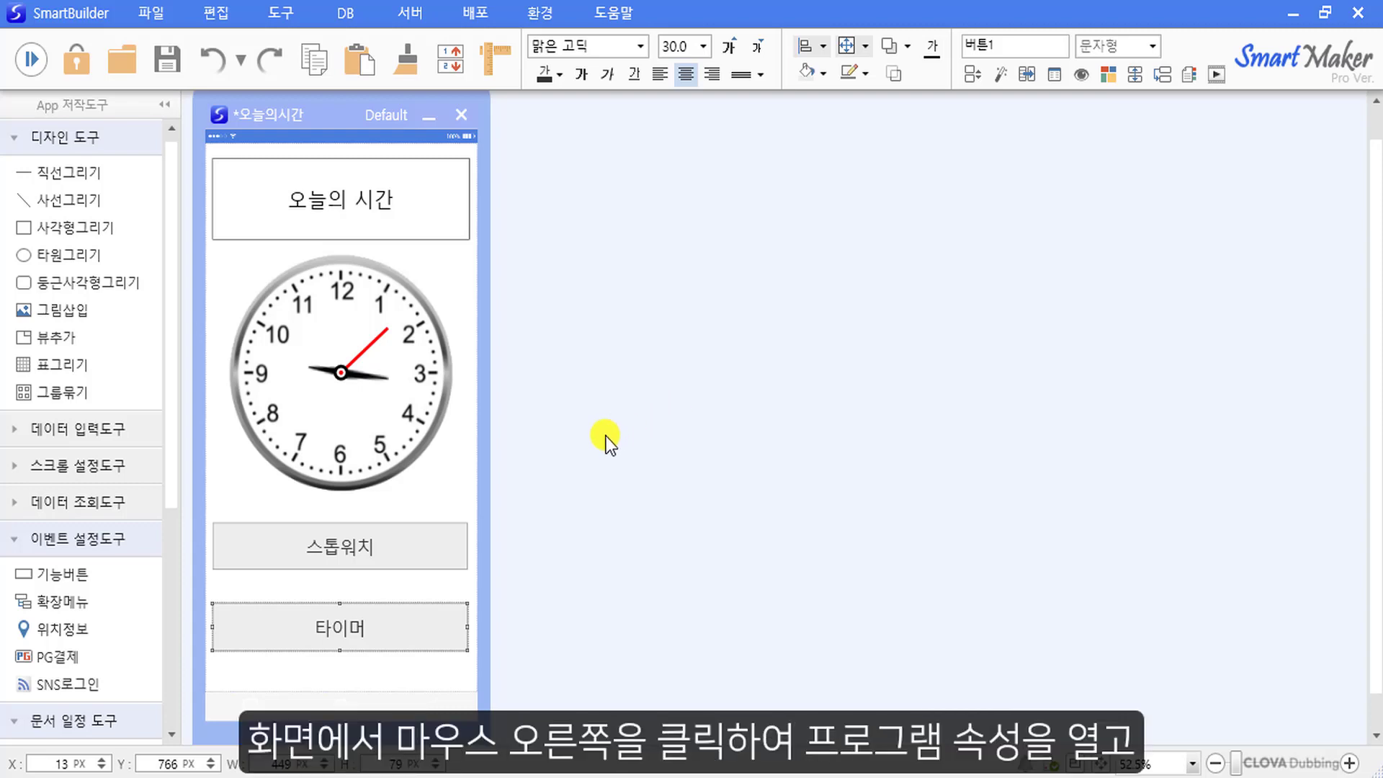
Set 메인화면.png from the Images folder as the form's background picture, with its display mode set to 크기맞춤.
right_click(461, 479)
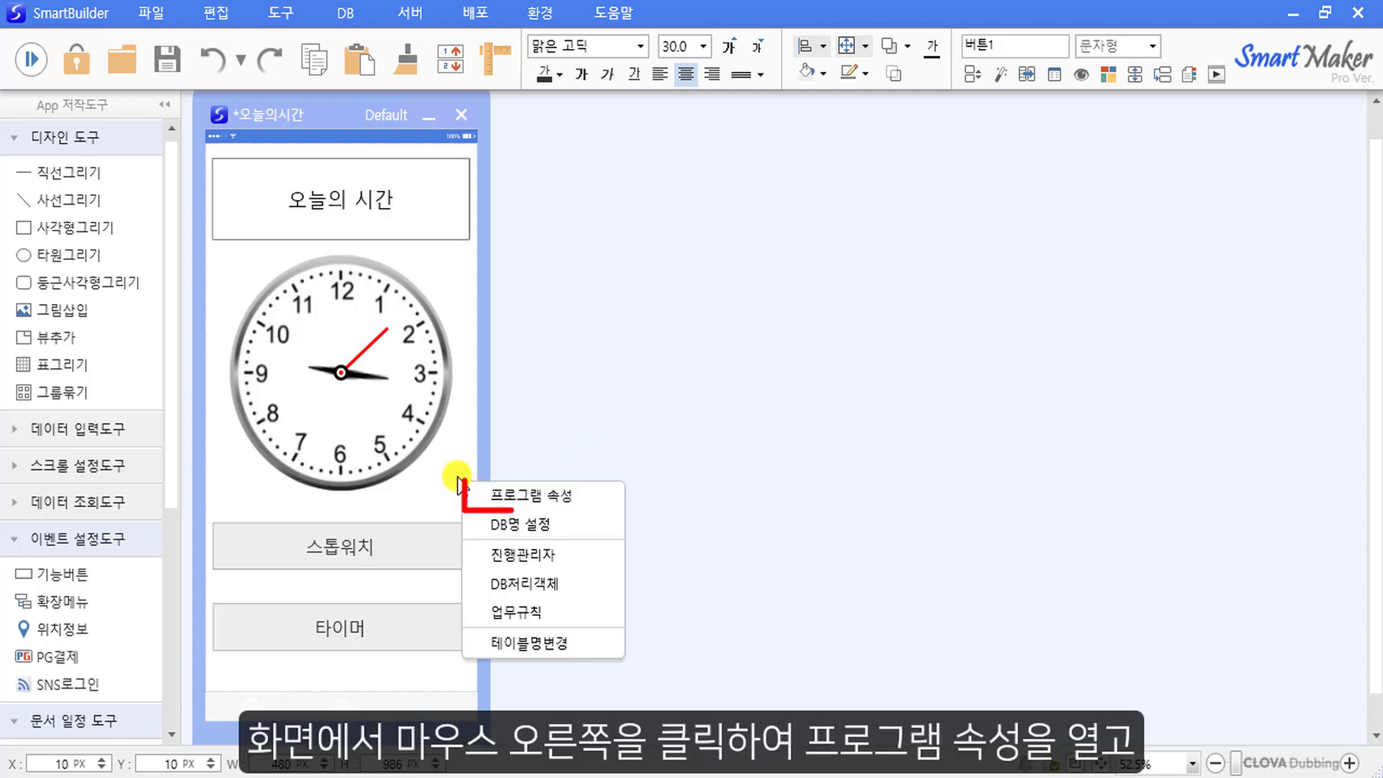
left_click(604, 497)
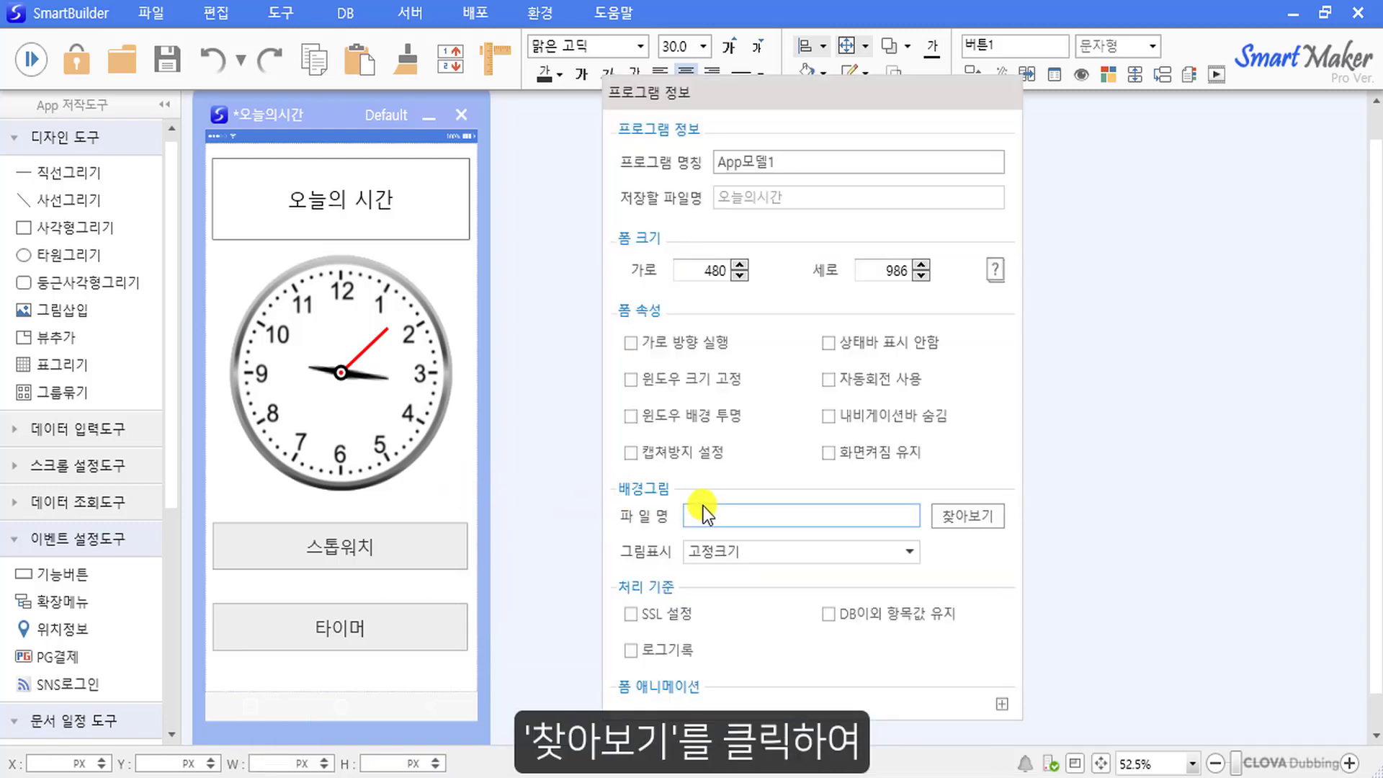
left_click(967, 516)
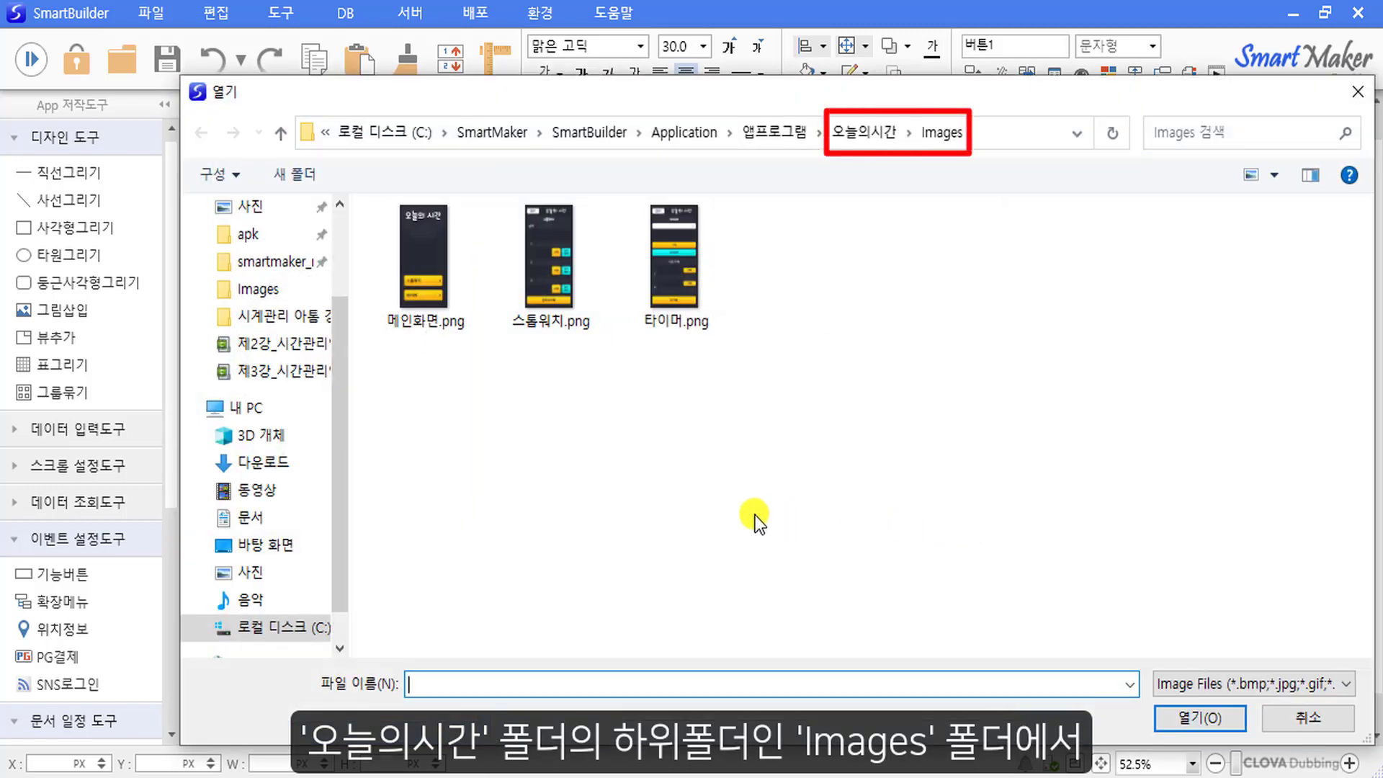
left_click(435, 314)
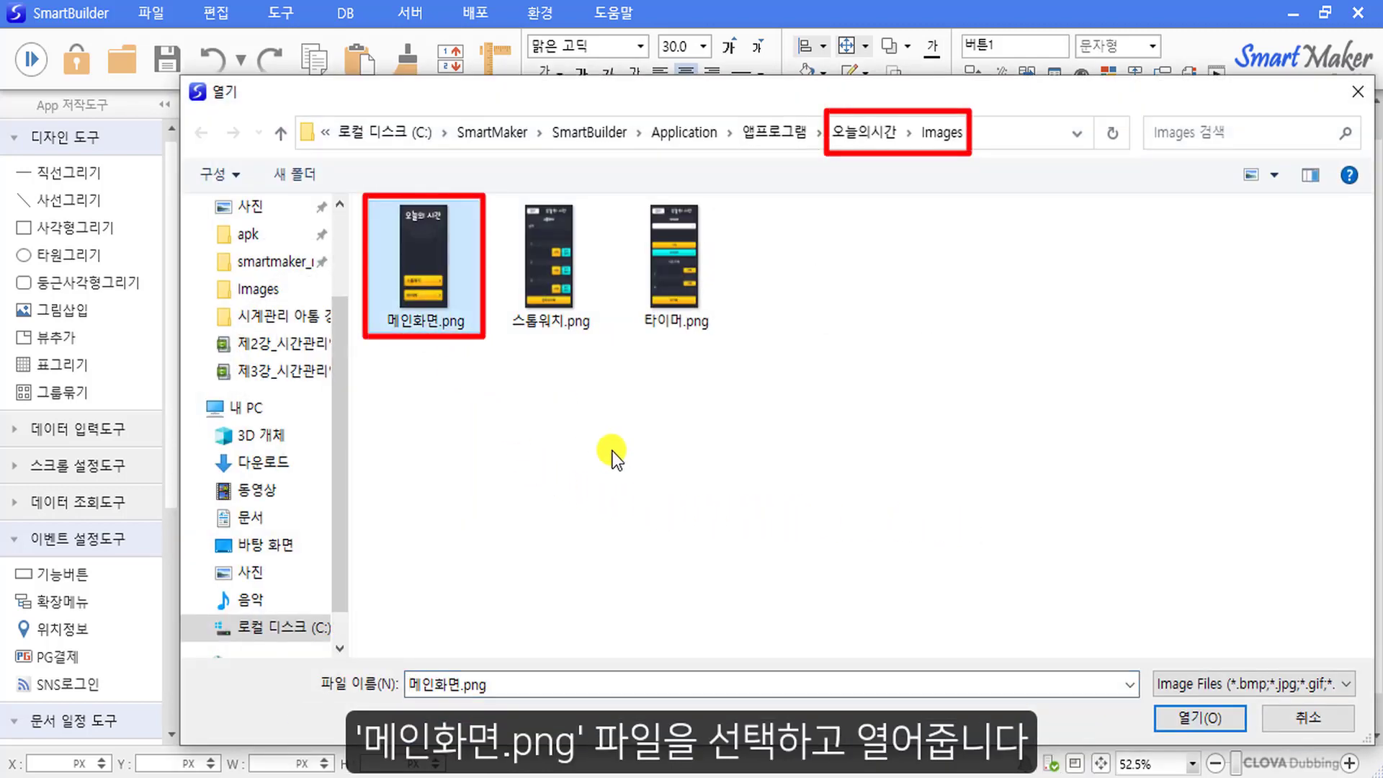
left_click(1195, 718)
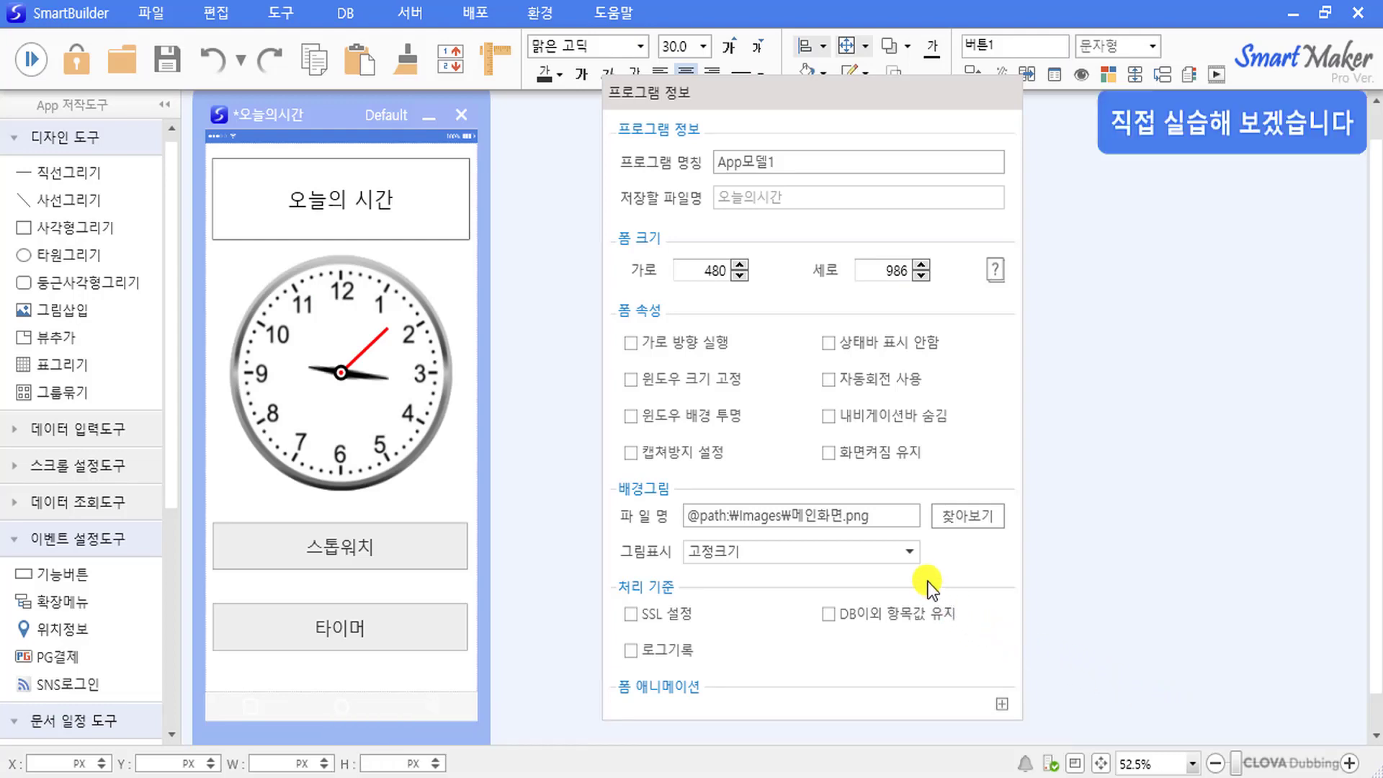
left_click(911, 559)
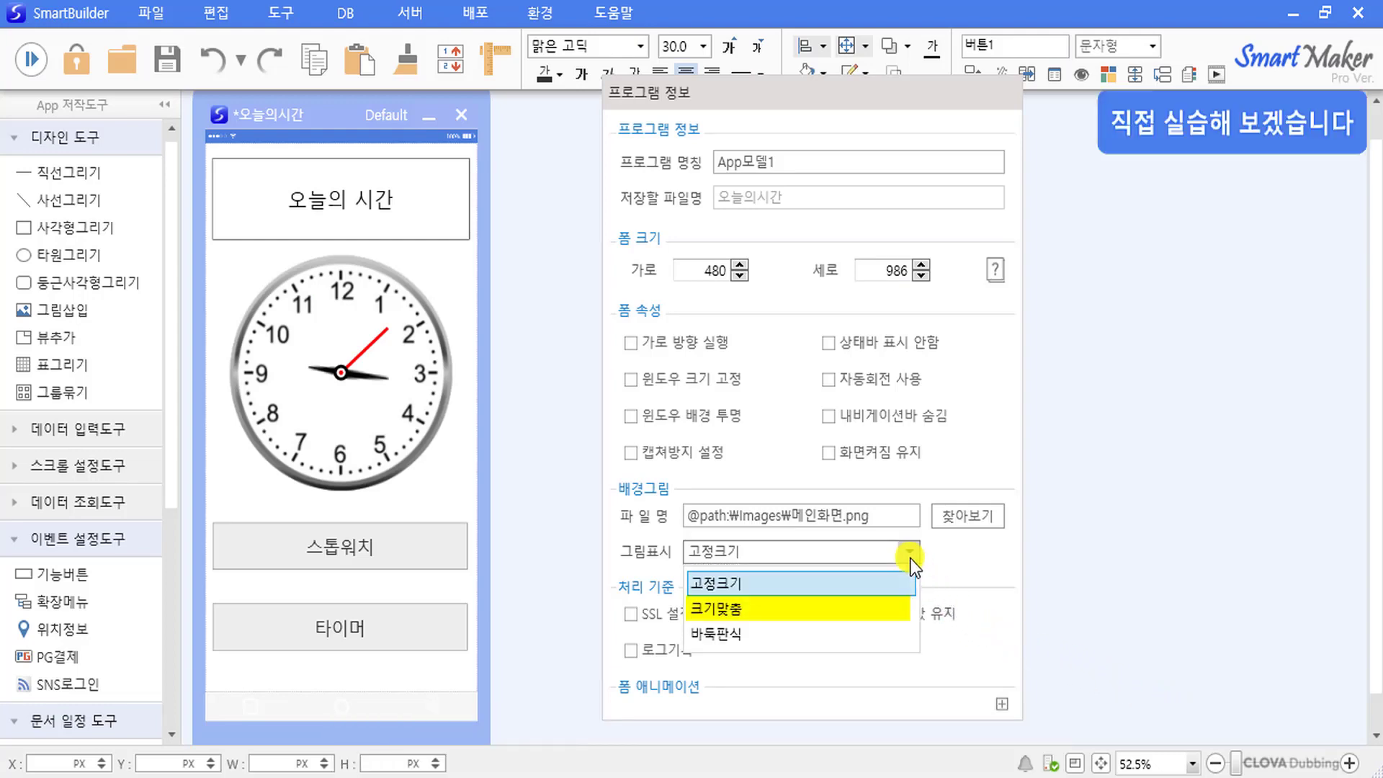
left_click(906, 611)
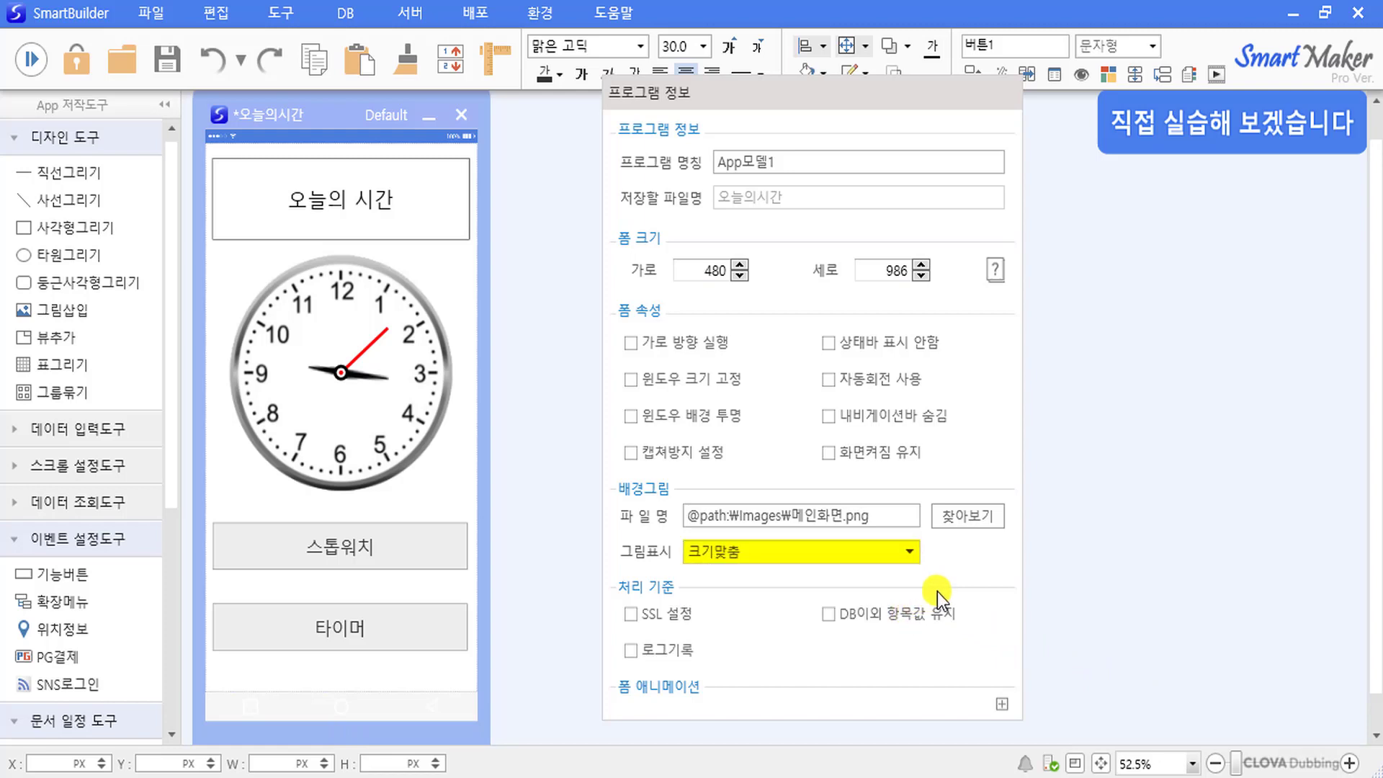
left_click(1075, 579)
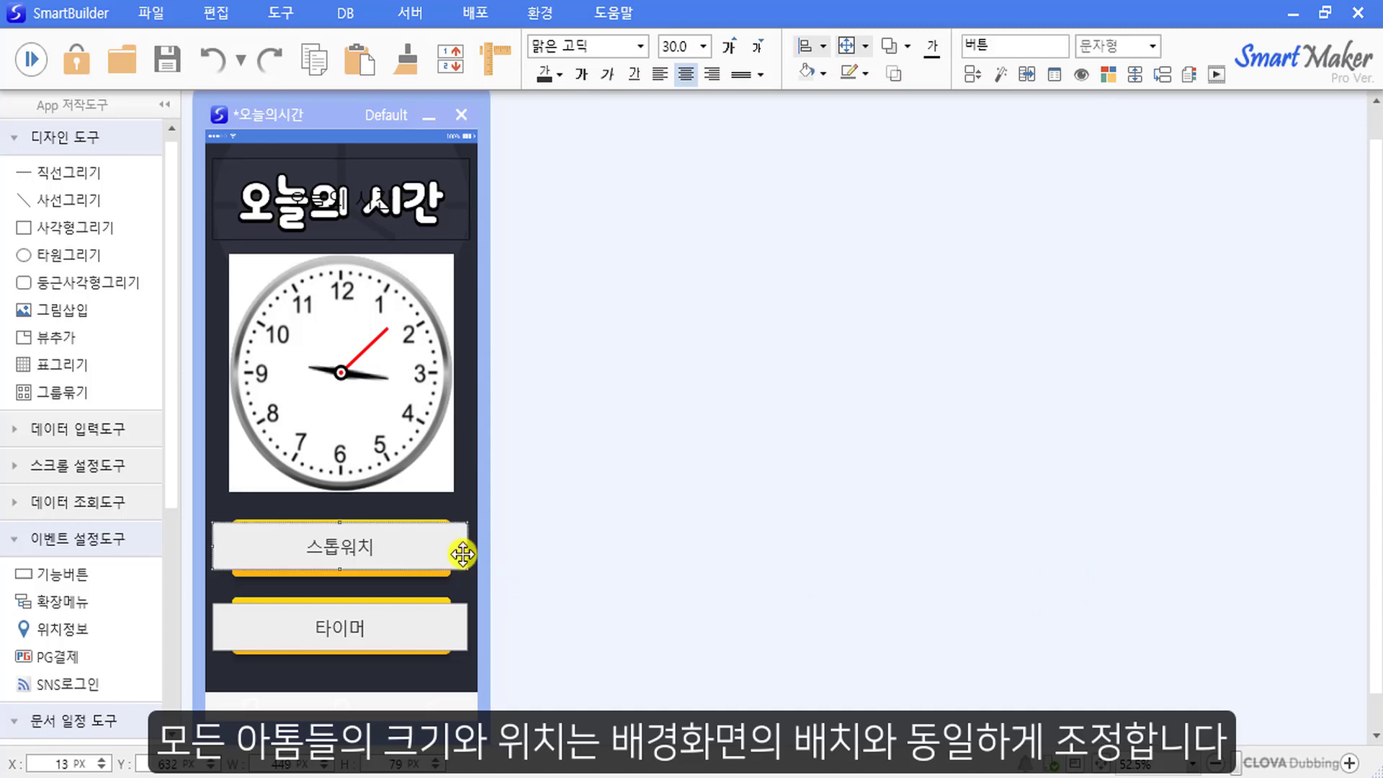
Resize the "스톱워치" button to about 390 × 98 px and fit it over the upper yellow background button at about X 44, Y 626.
left_click_drag(457, 565, 450, 559)
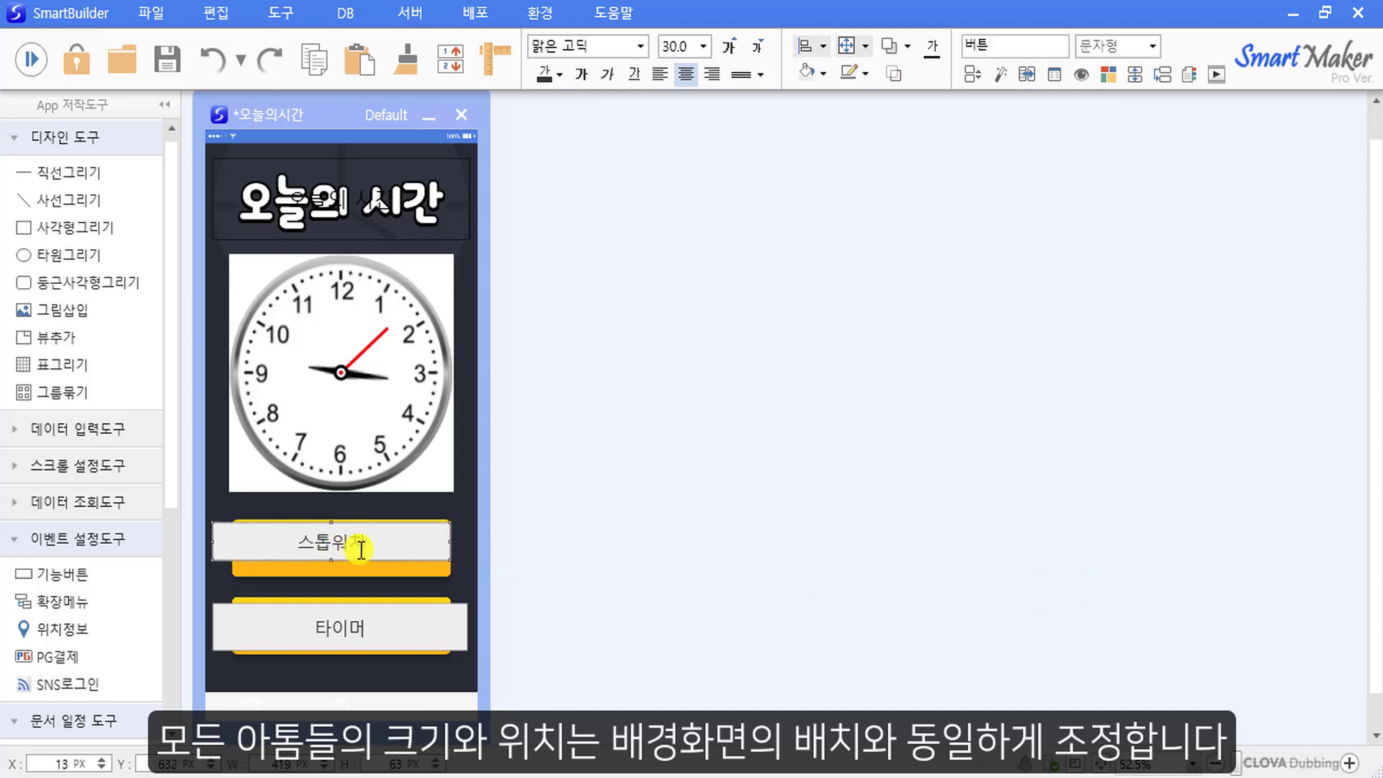
left_click_drag(360, 550, 451, 559)
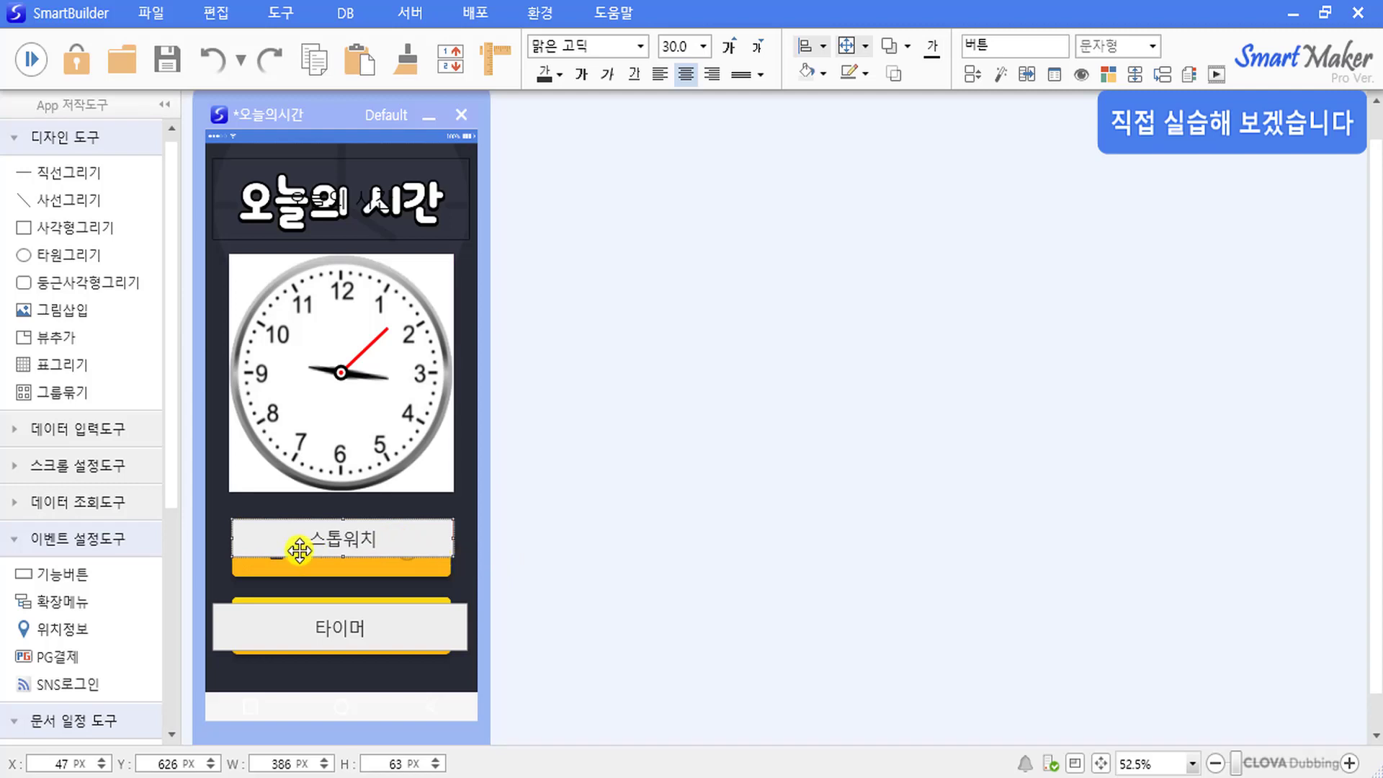
left_click_drag(343, 557, 343, 576)
Fit the "타이머" button over the lower yellow background button, about 393 × 96 px at X 41, Y 755.
left_click(426, 644)
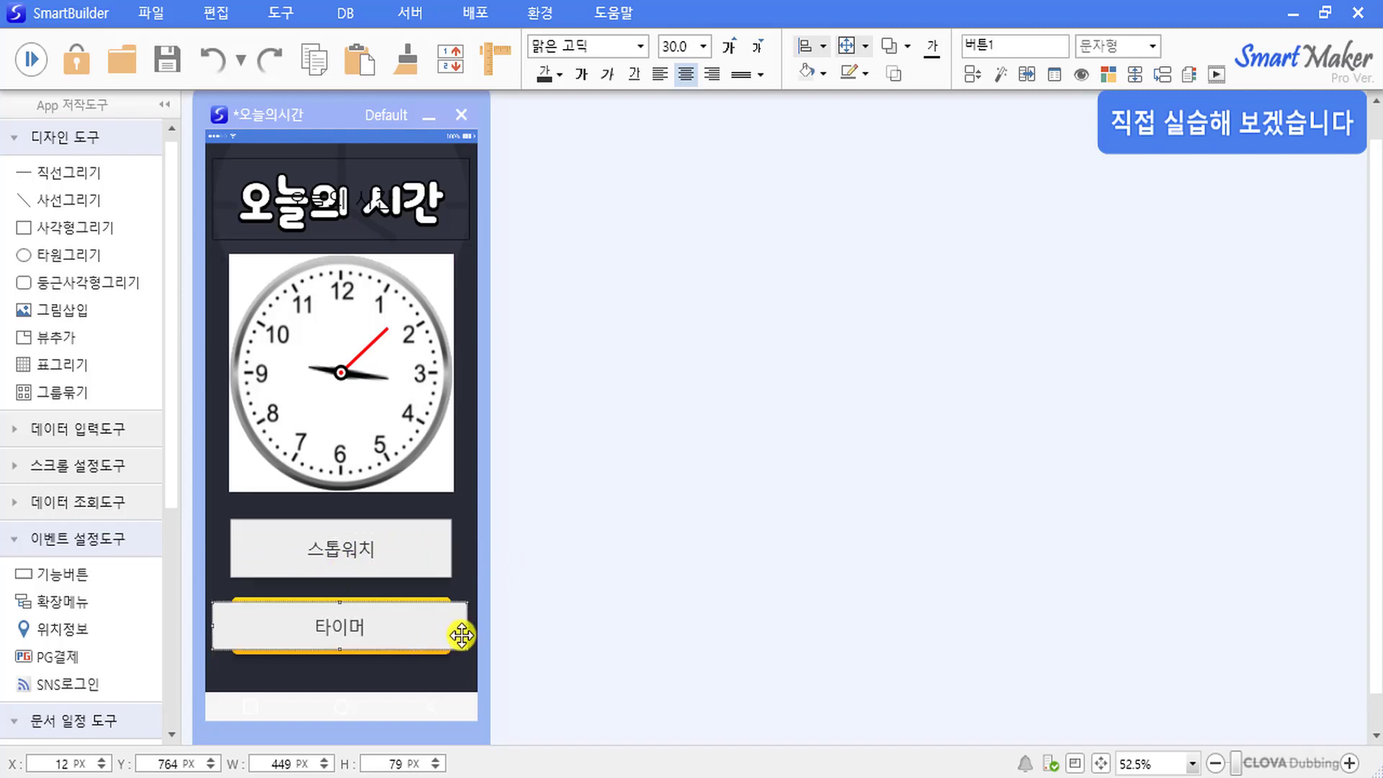
mouse_move(468, 626)
left_mouse_down()
mouse_move(403, 626)
mouse_move(451, 619)
left_mouse_up()
left_click_drag(343, 647, 341, 653)
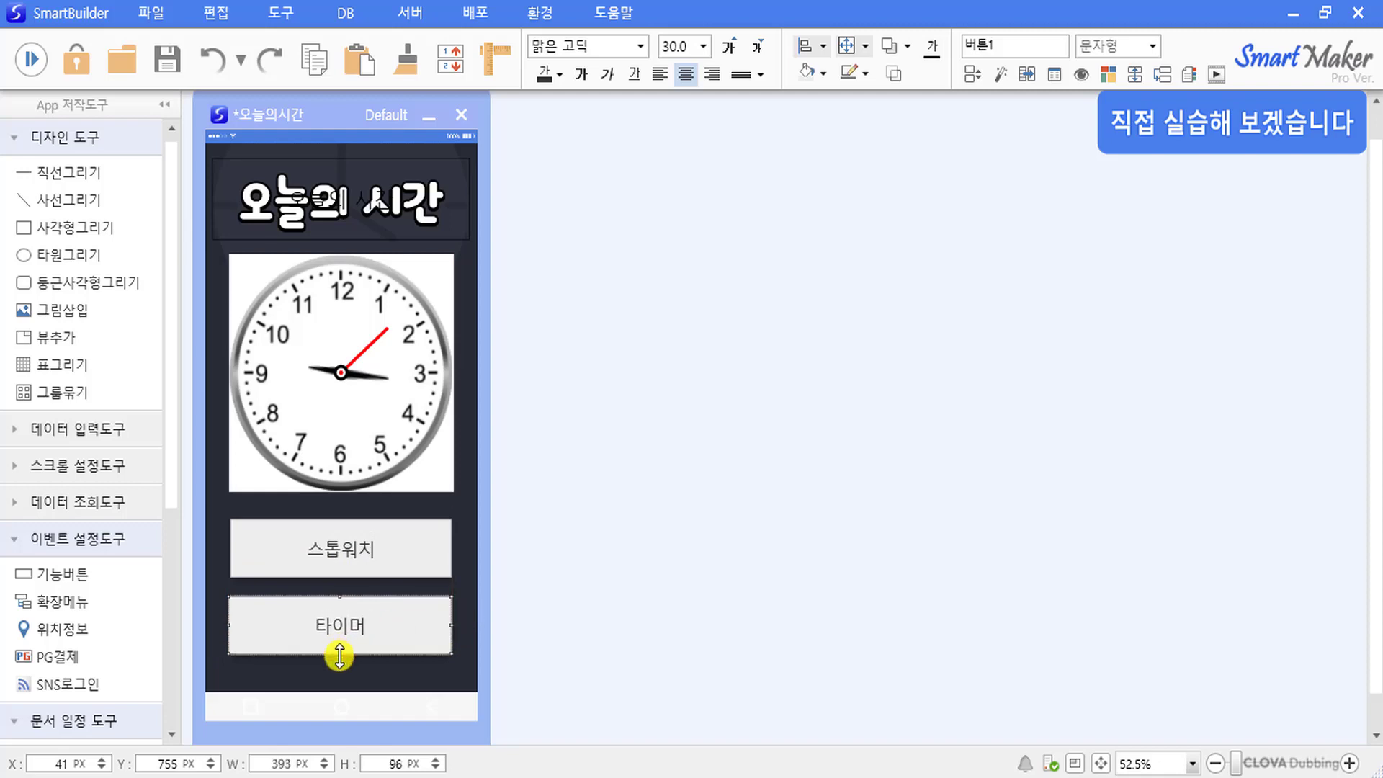
left_click(408, 677)
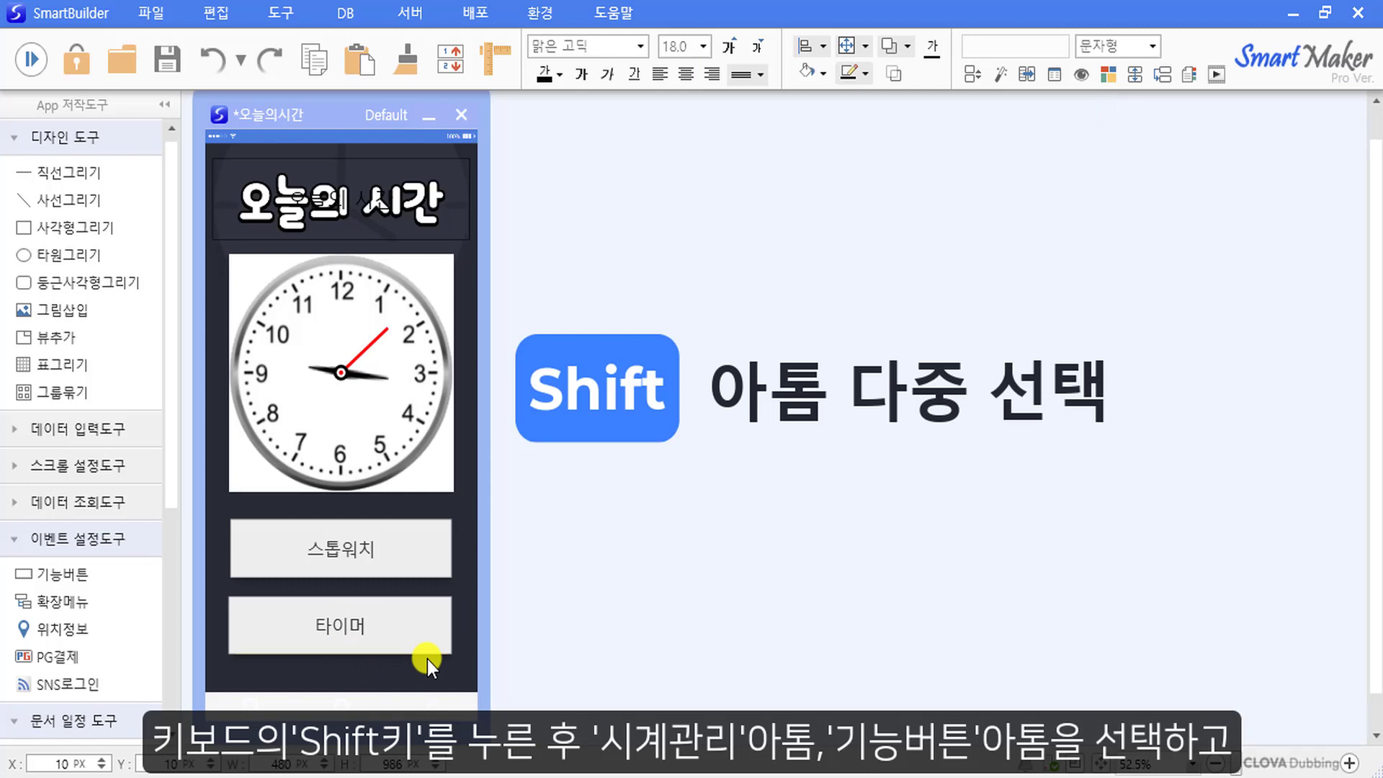
Set the clock and both function buttons together to no fill (채우기 없음) and no line (선 없음).
left_click(426, 637)
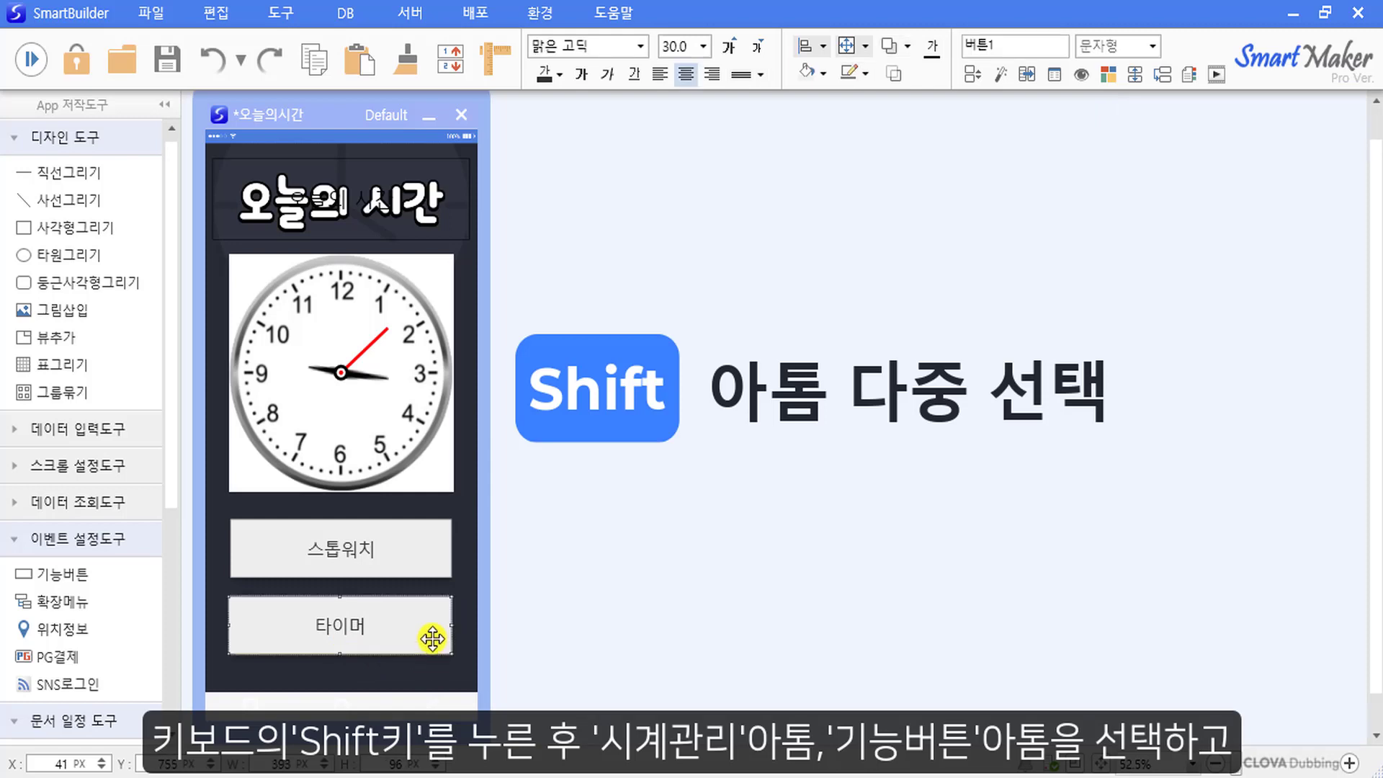
left_click(428, 578, "shift")
left_click(431, 466, "shift")
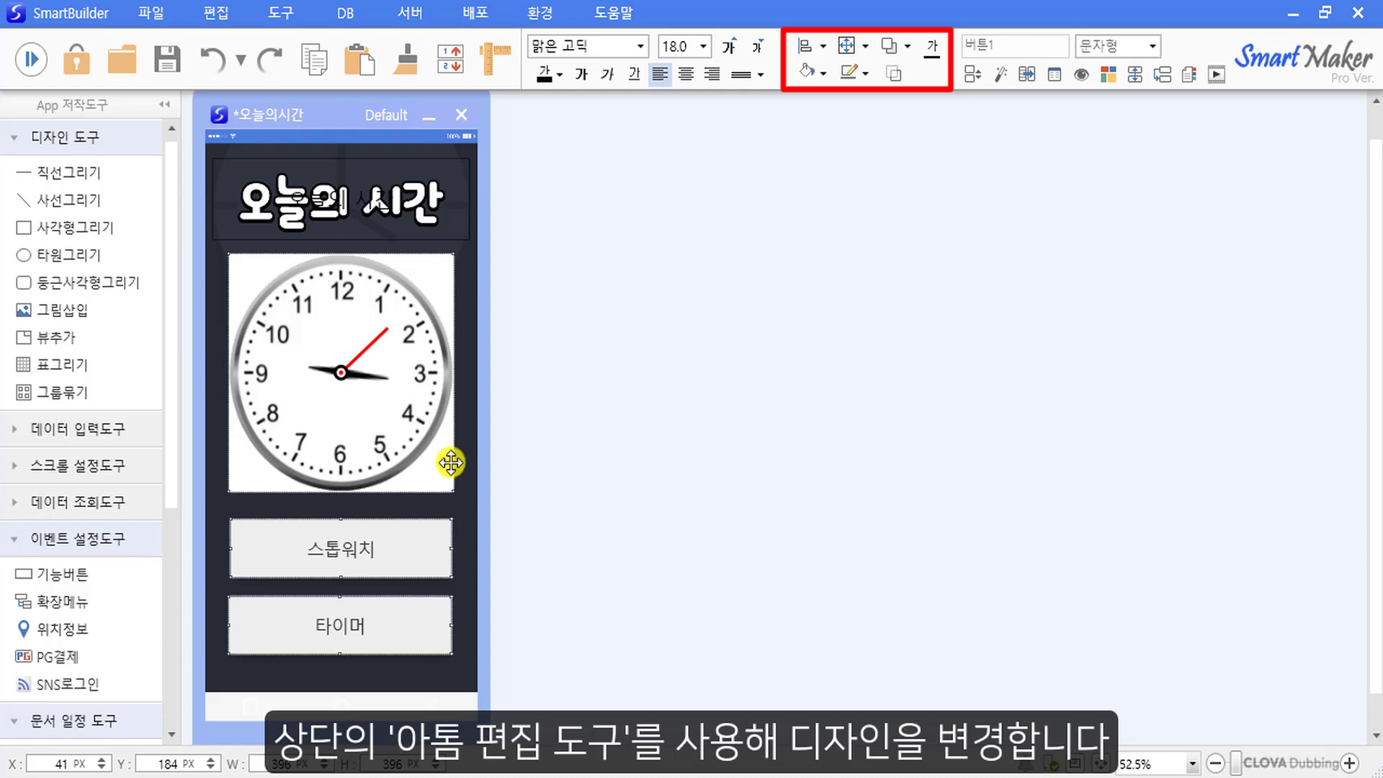
left_click(822, 74)
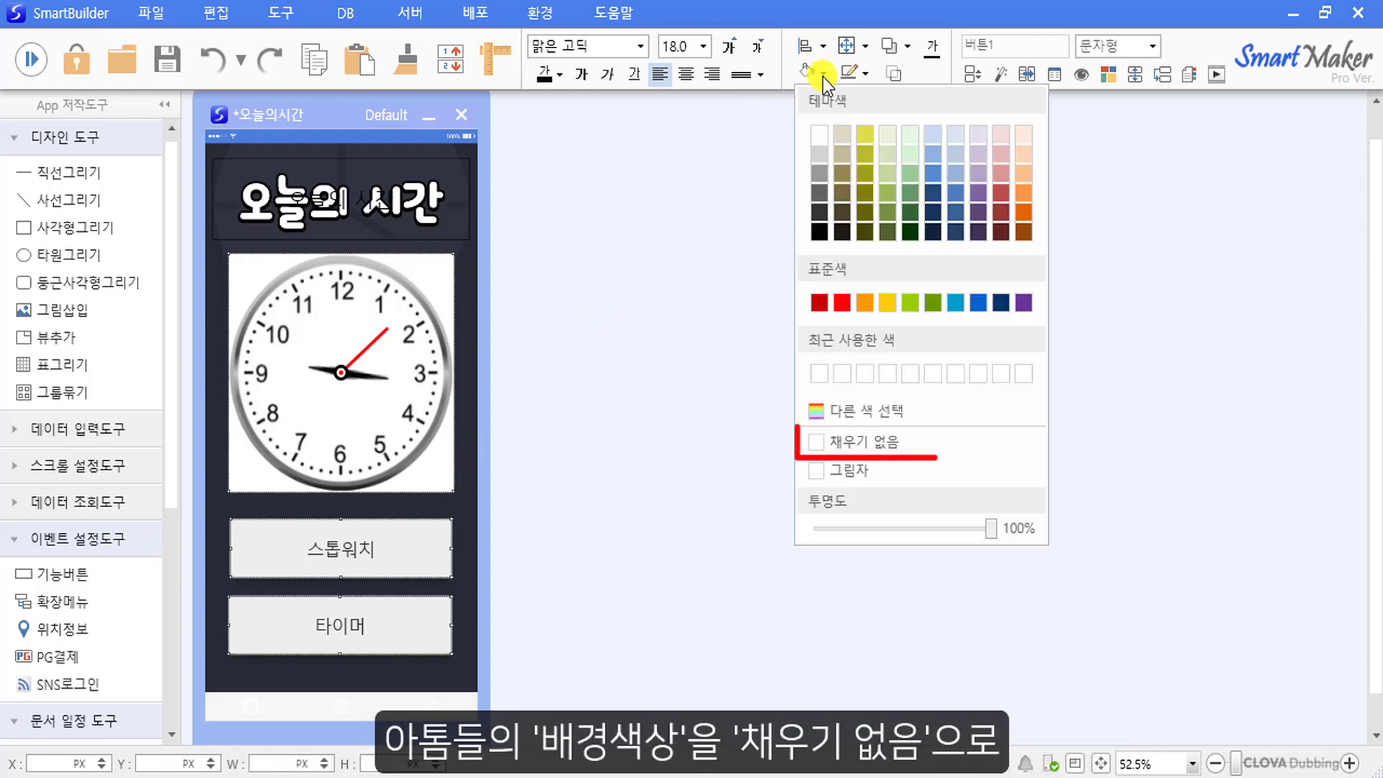
left_click(973, 447)
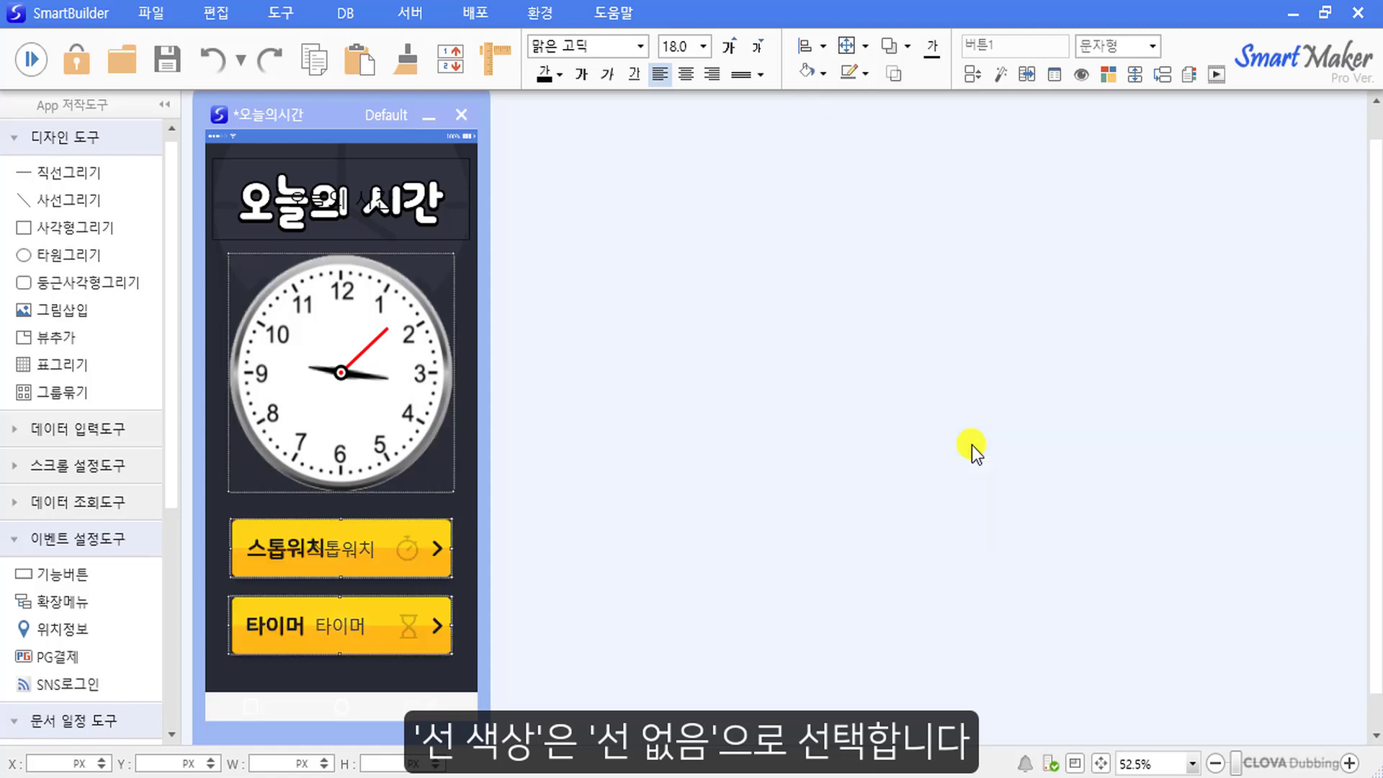
left_click(866, 75)
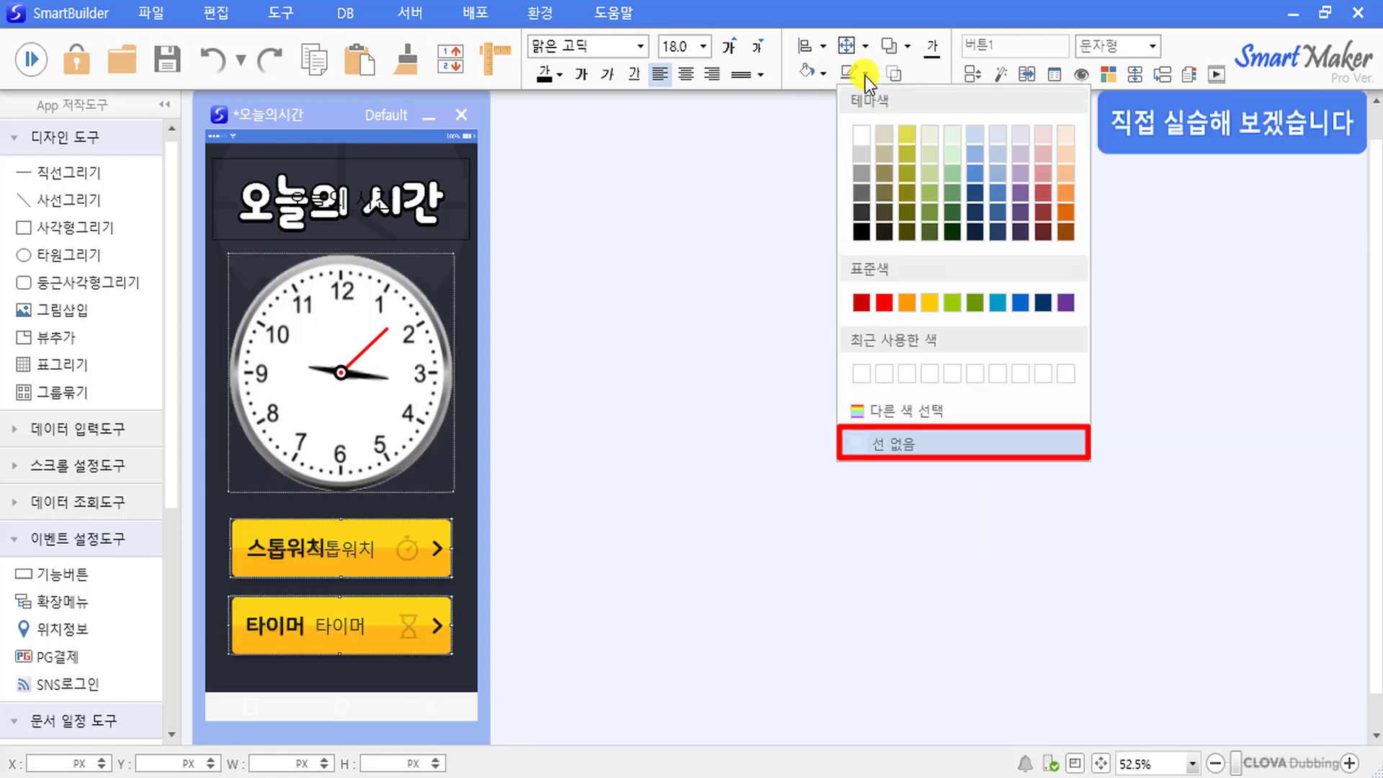
left_click(932, 438)
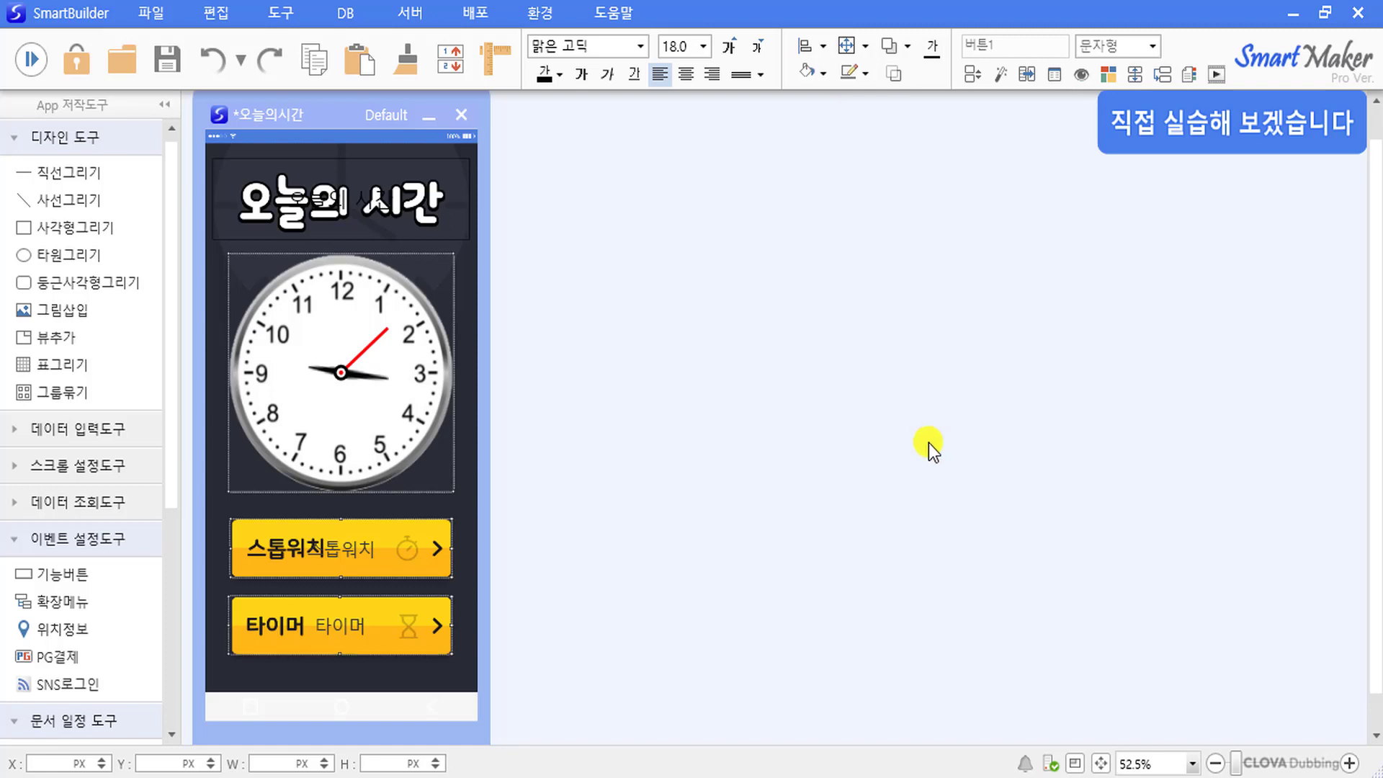
left_click(468, 500)
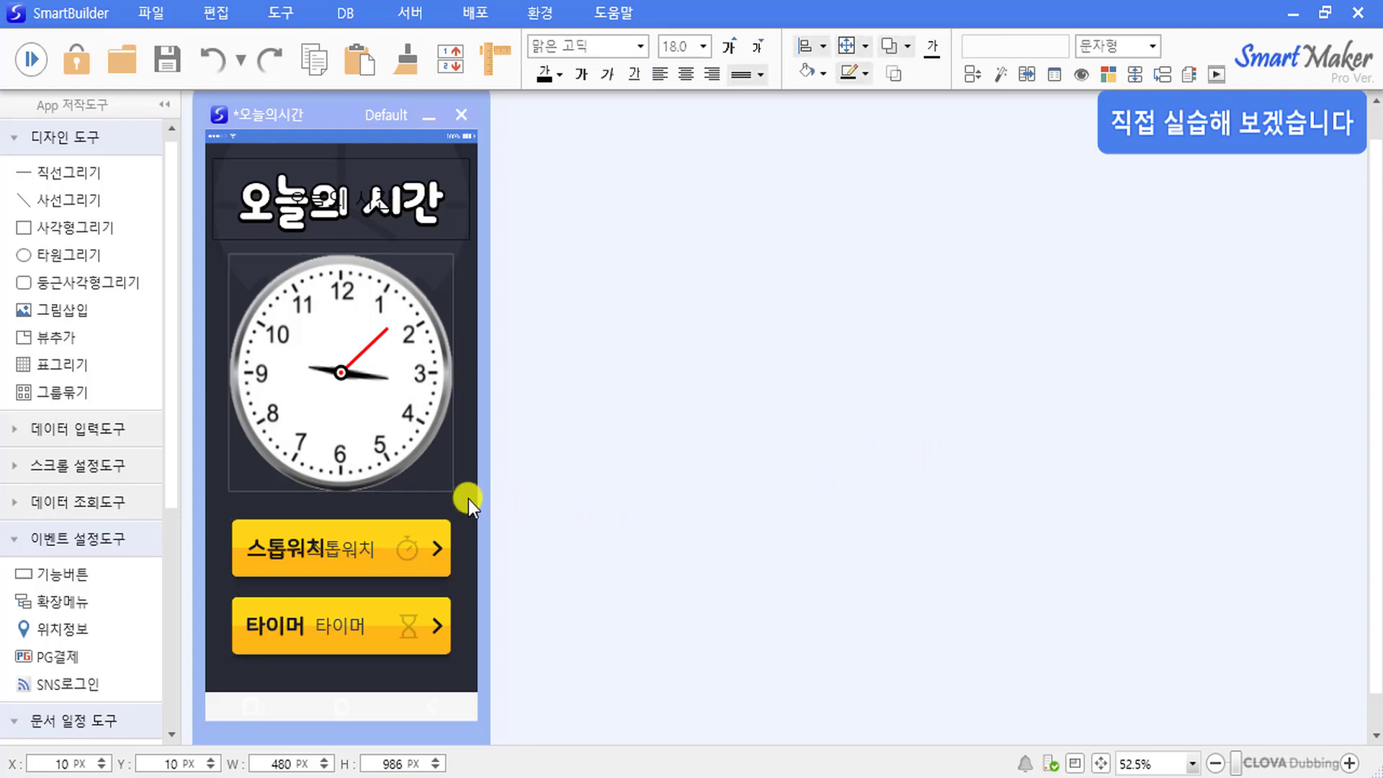
Delete the text label of the "스톱워치" function button.
left_click(407, 552)
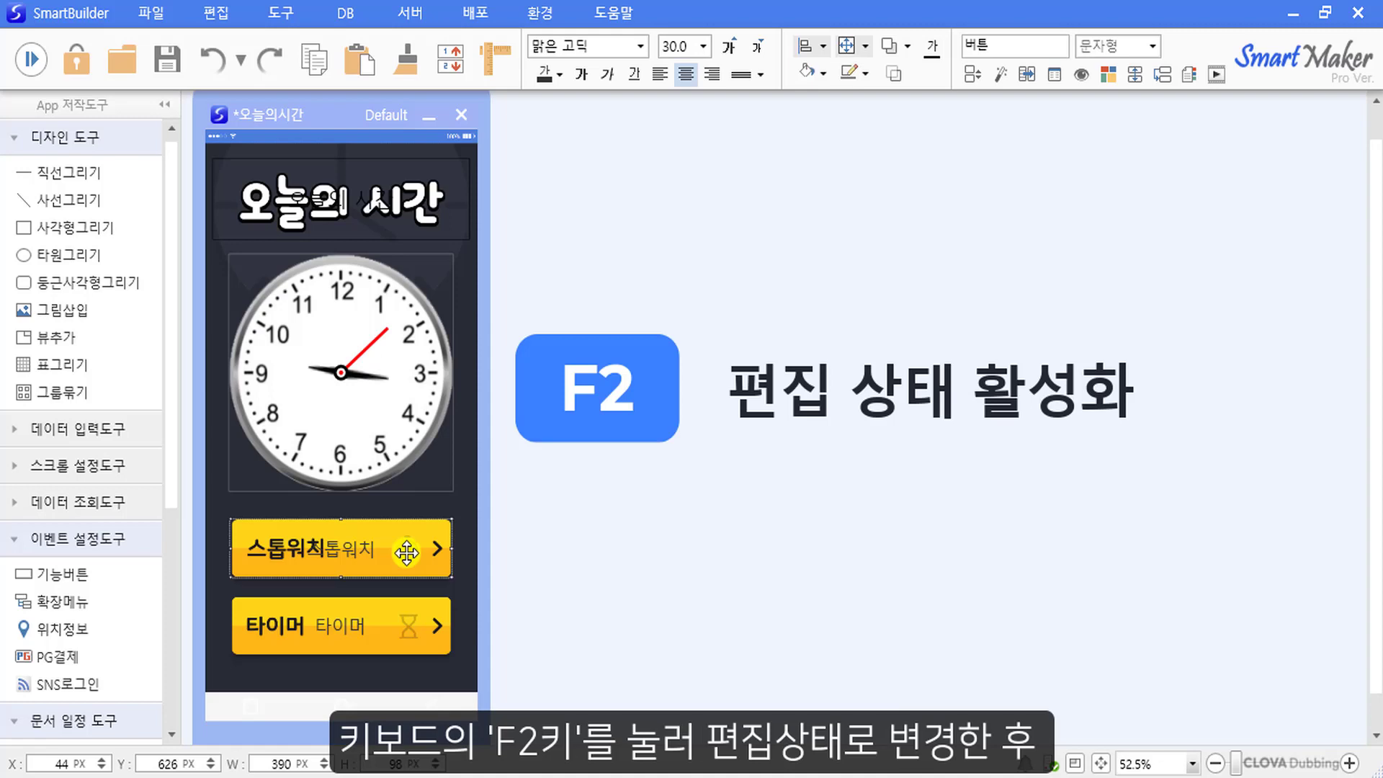
key("BackSpace")
key("BackSpace")
key("BackSpace")
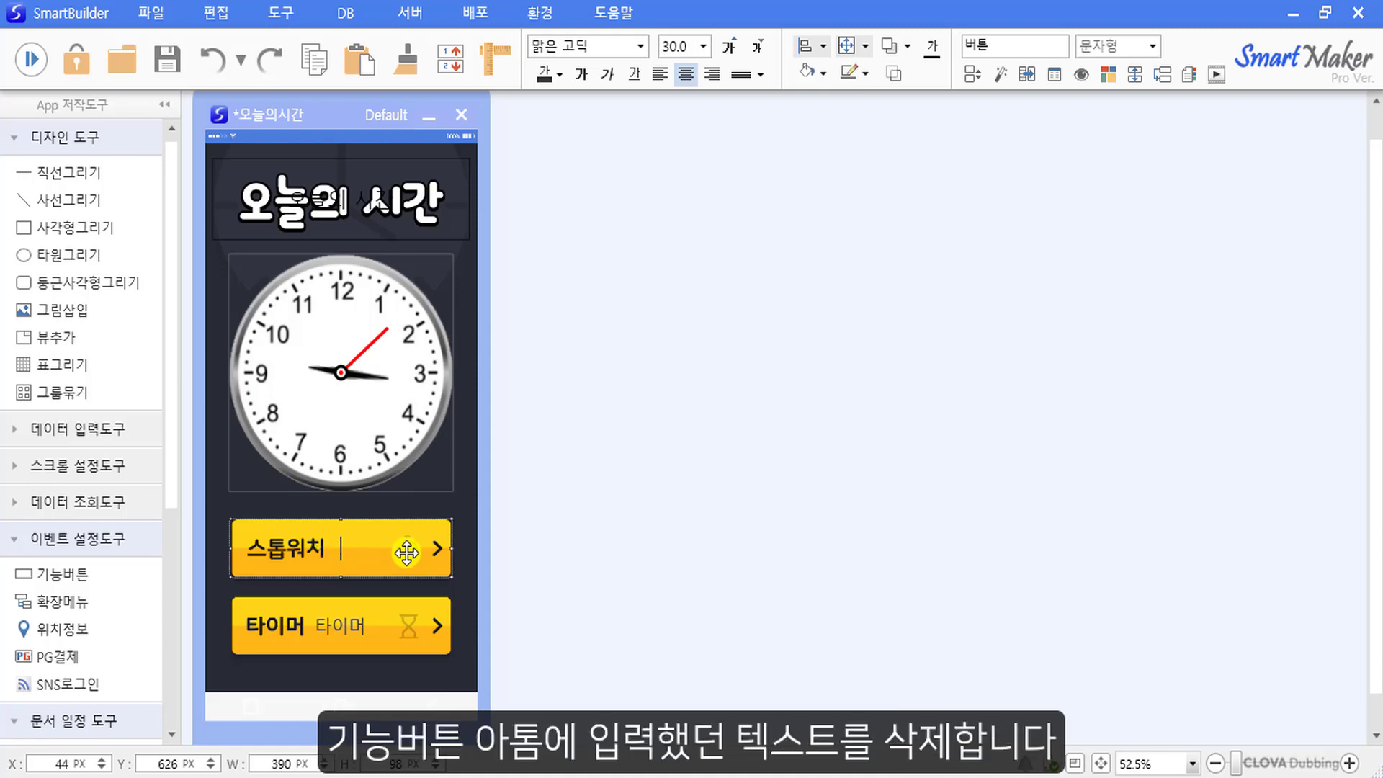
left_click(457, 599)
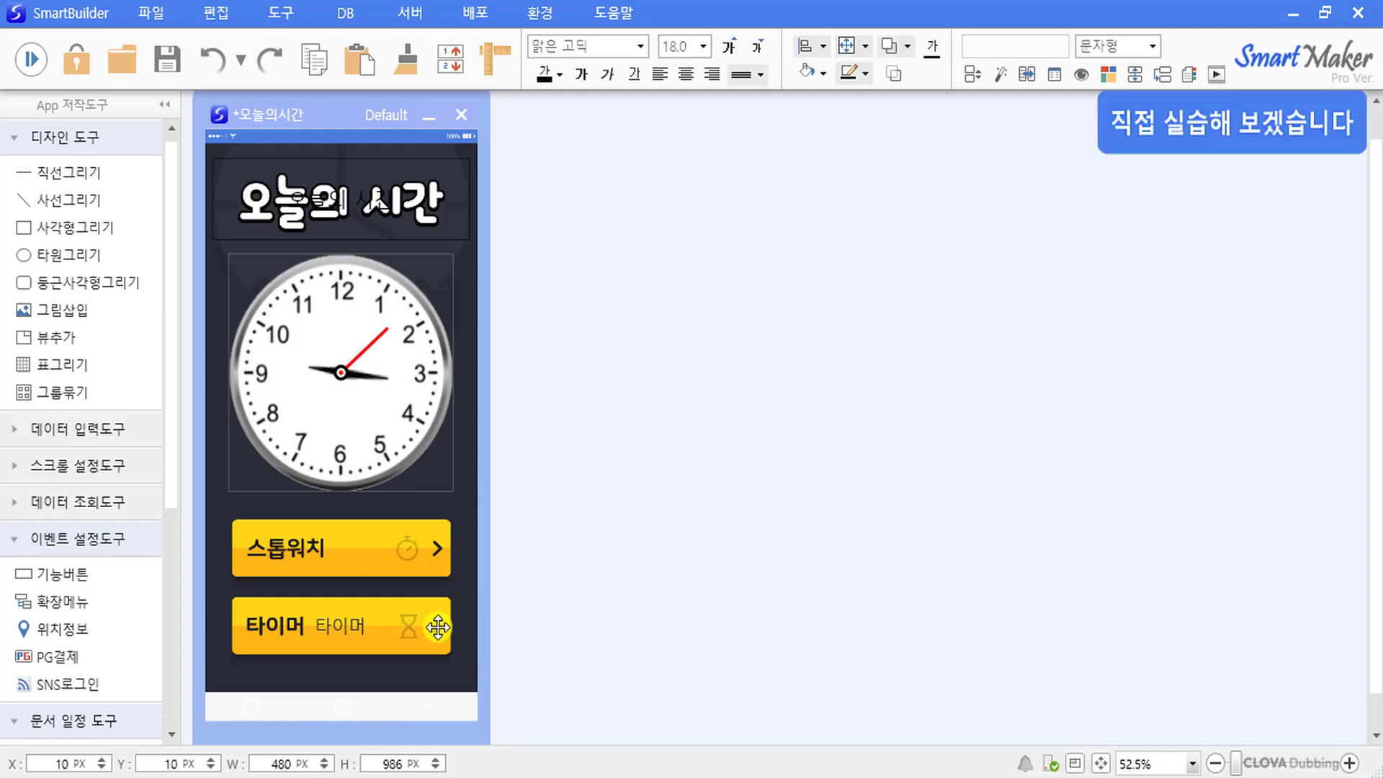
Delete the text label of the "타이머" function button.
left_click(438, 627)
key("F2")
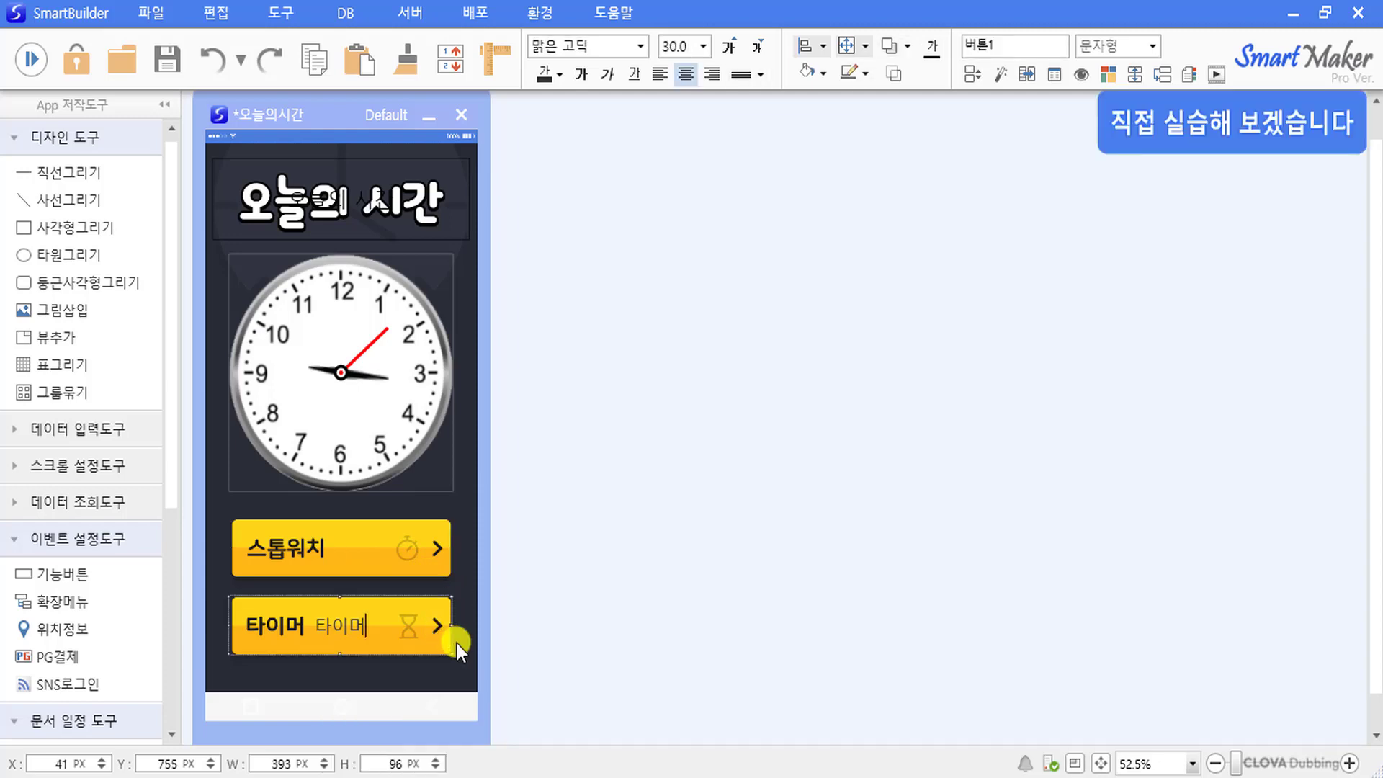
key("BackSpace")
key("BackSpace")
key("BackSpace")
left_click(456, 643)
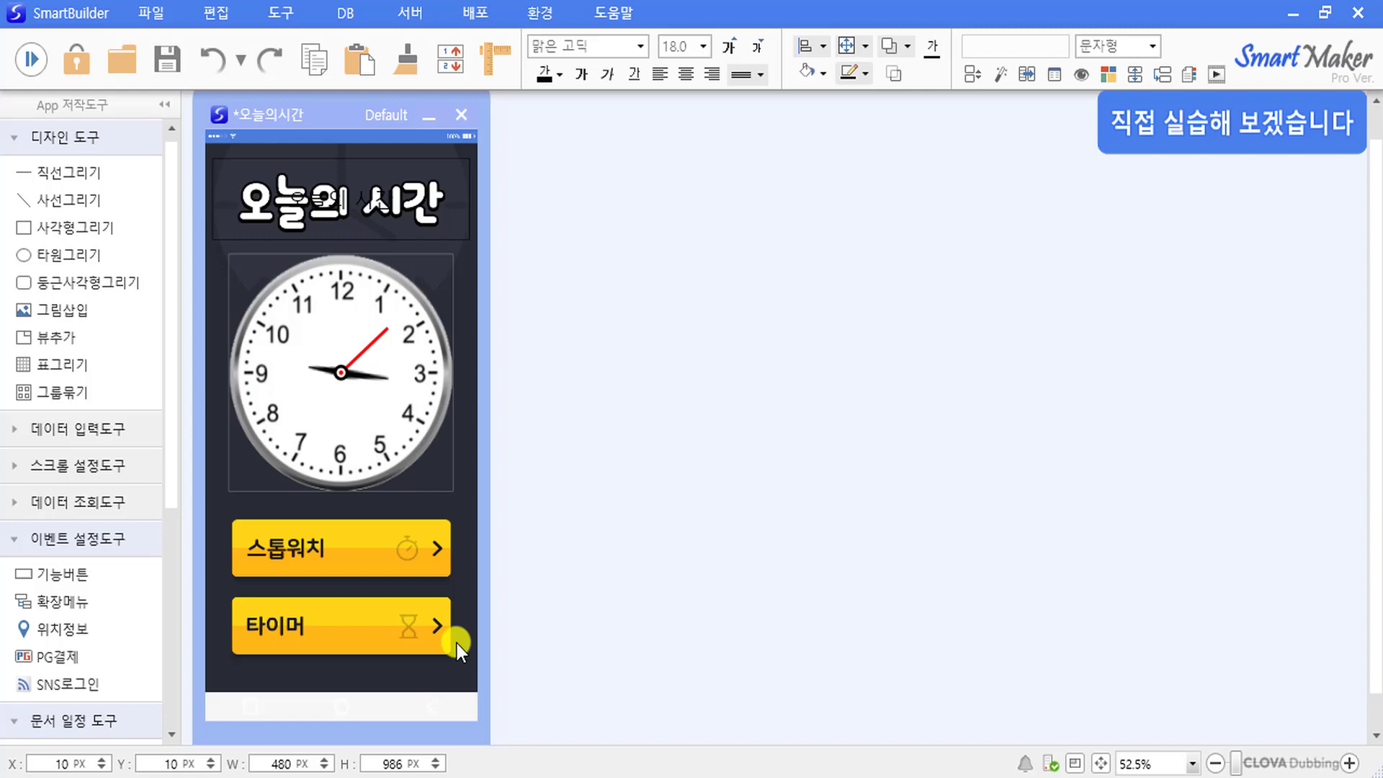
Hide the title rectangle by enabling 화면감춤 in its style properties, and save the model.
left_click(441, 233)
right_click(441, 233)
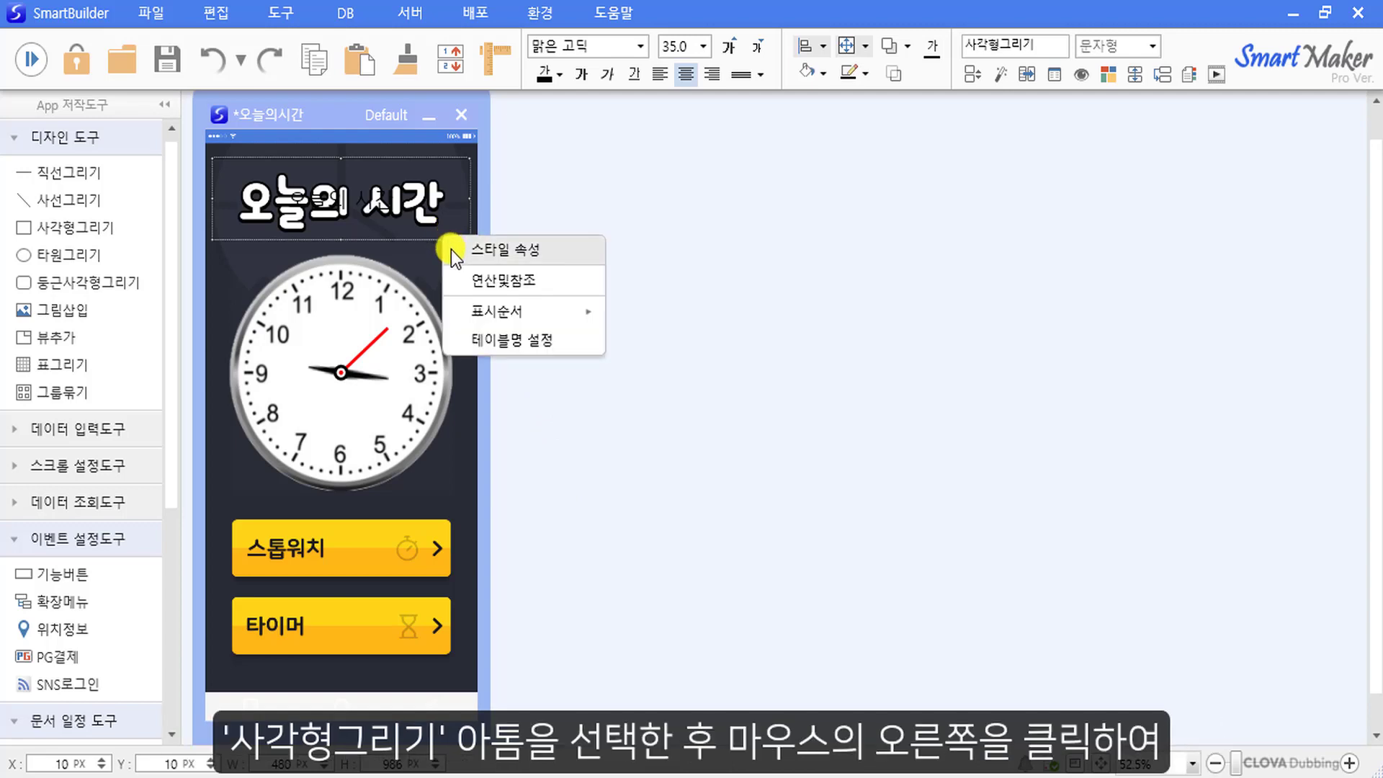
left_click(451, 250)
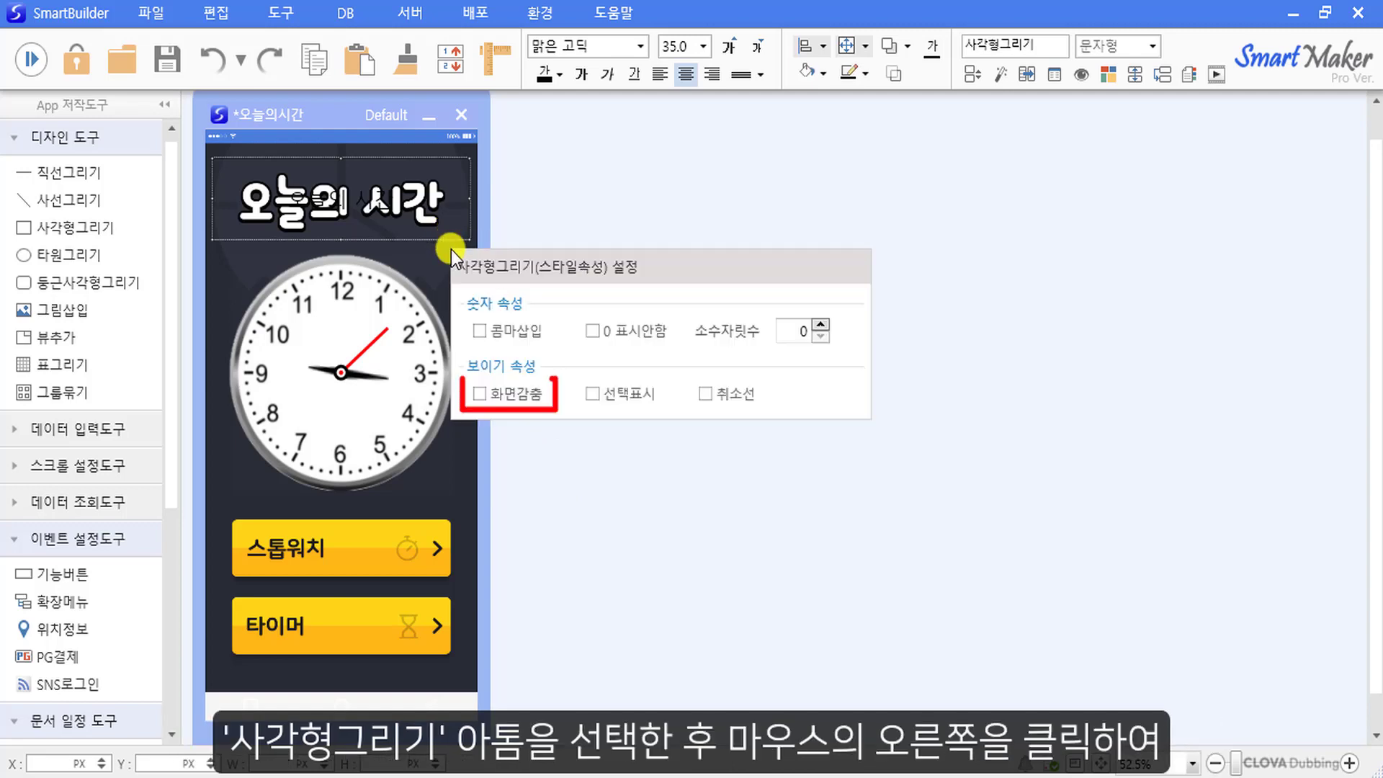
left_click(481, 394)
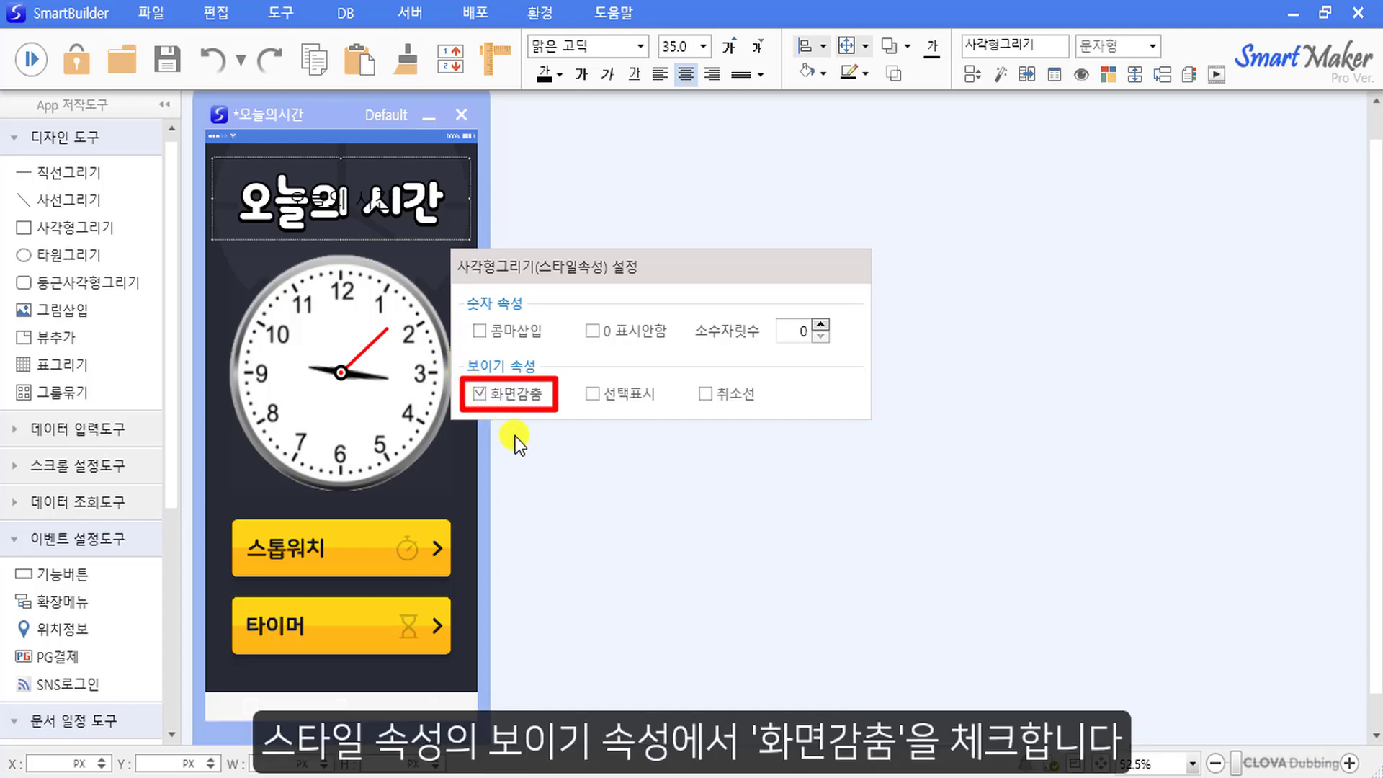
left_click(516, 435)
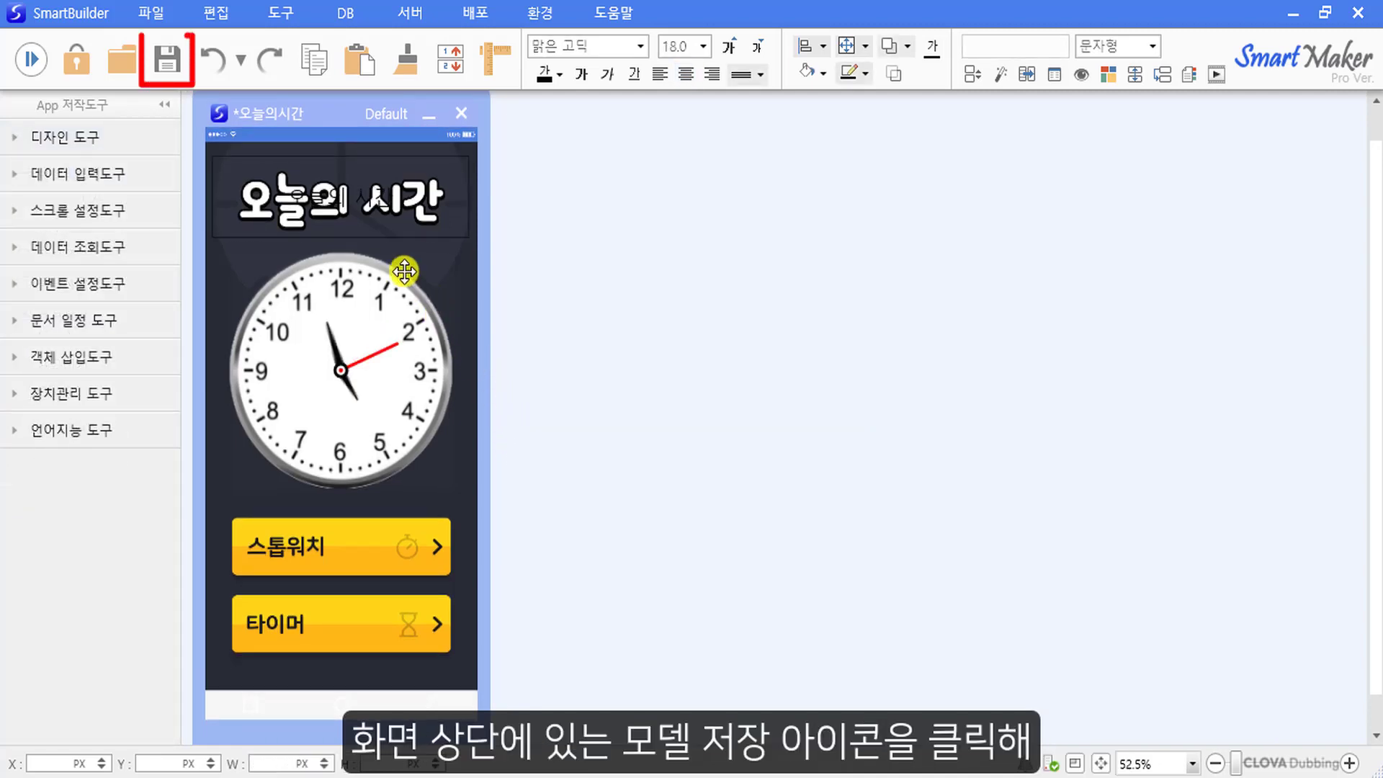
left_click(171, 67)
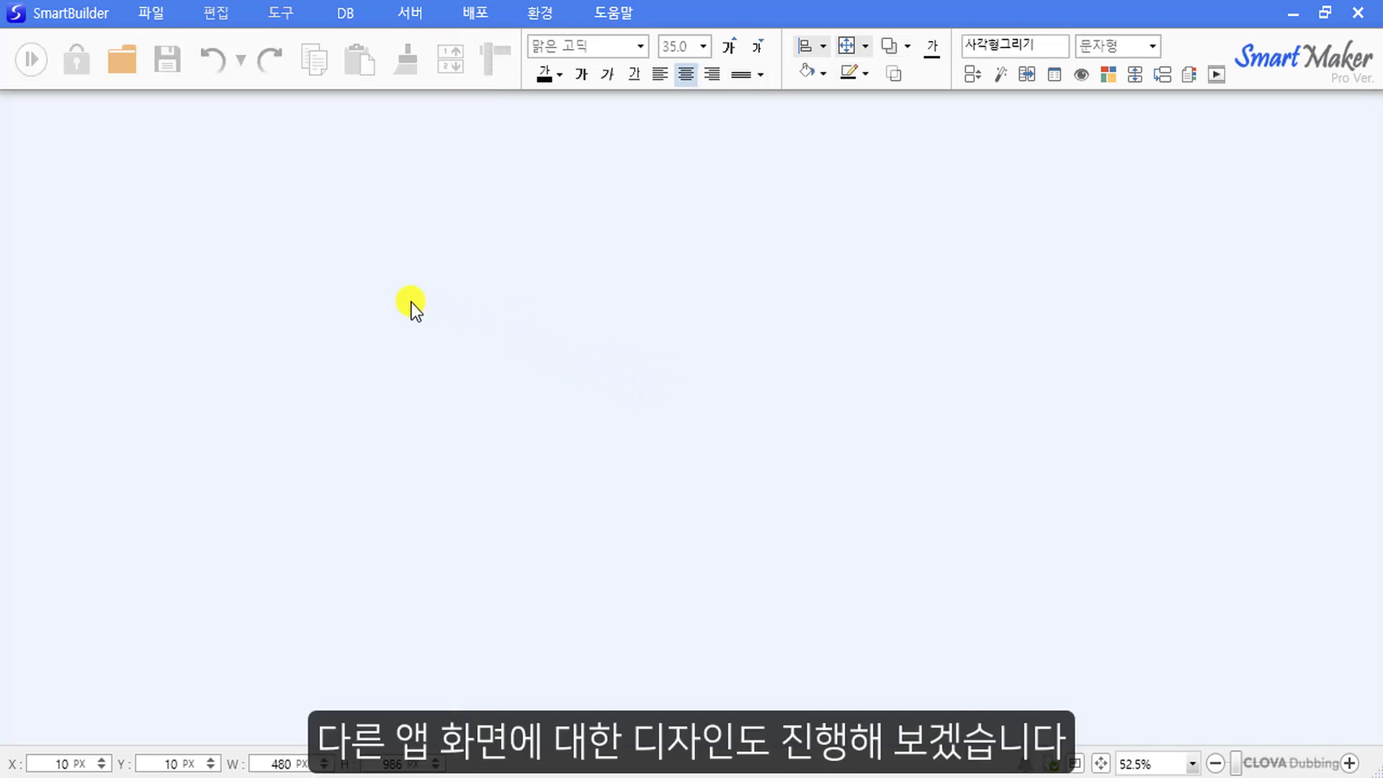
Open the model file 스톱워치.QPM from the 오늘의시간 folder.
left_click(158, 17)
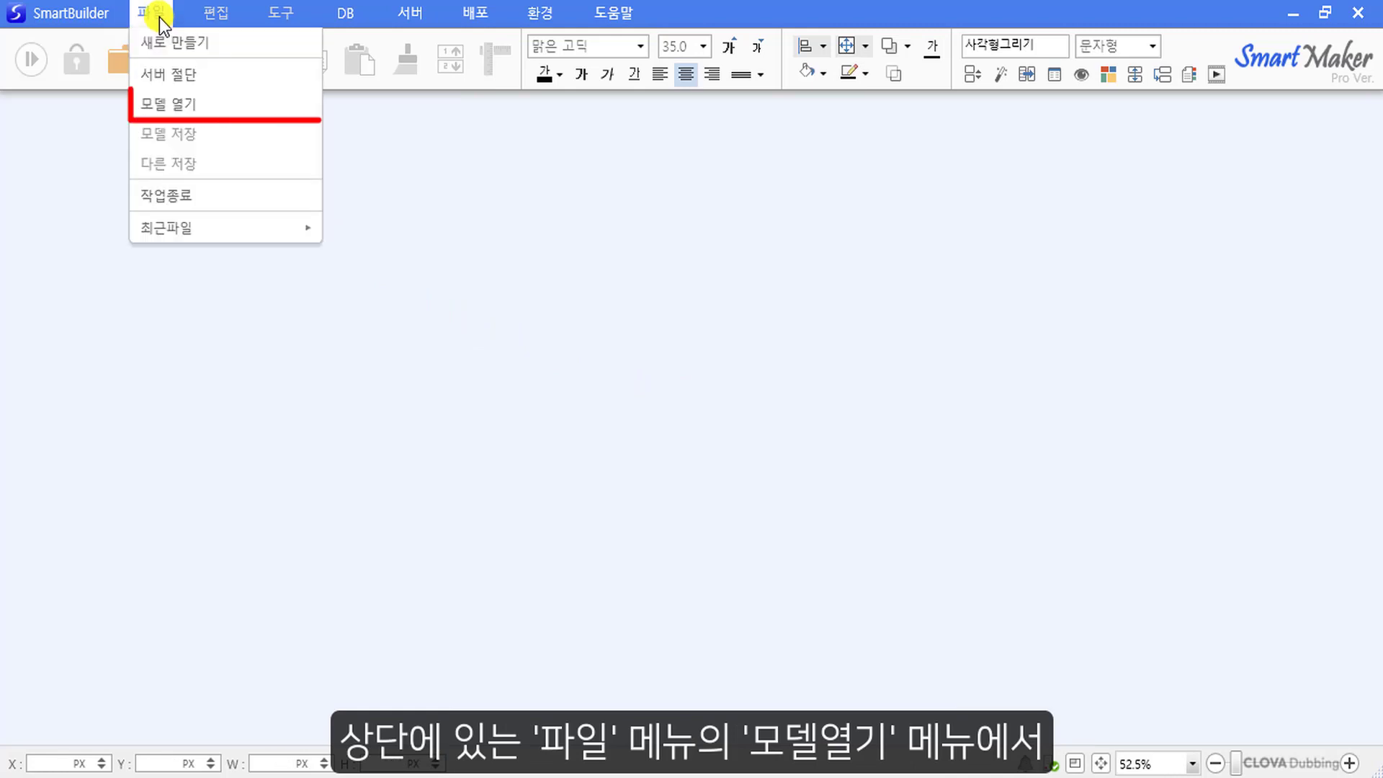
left_click(245, 108)
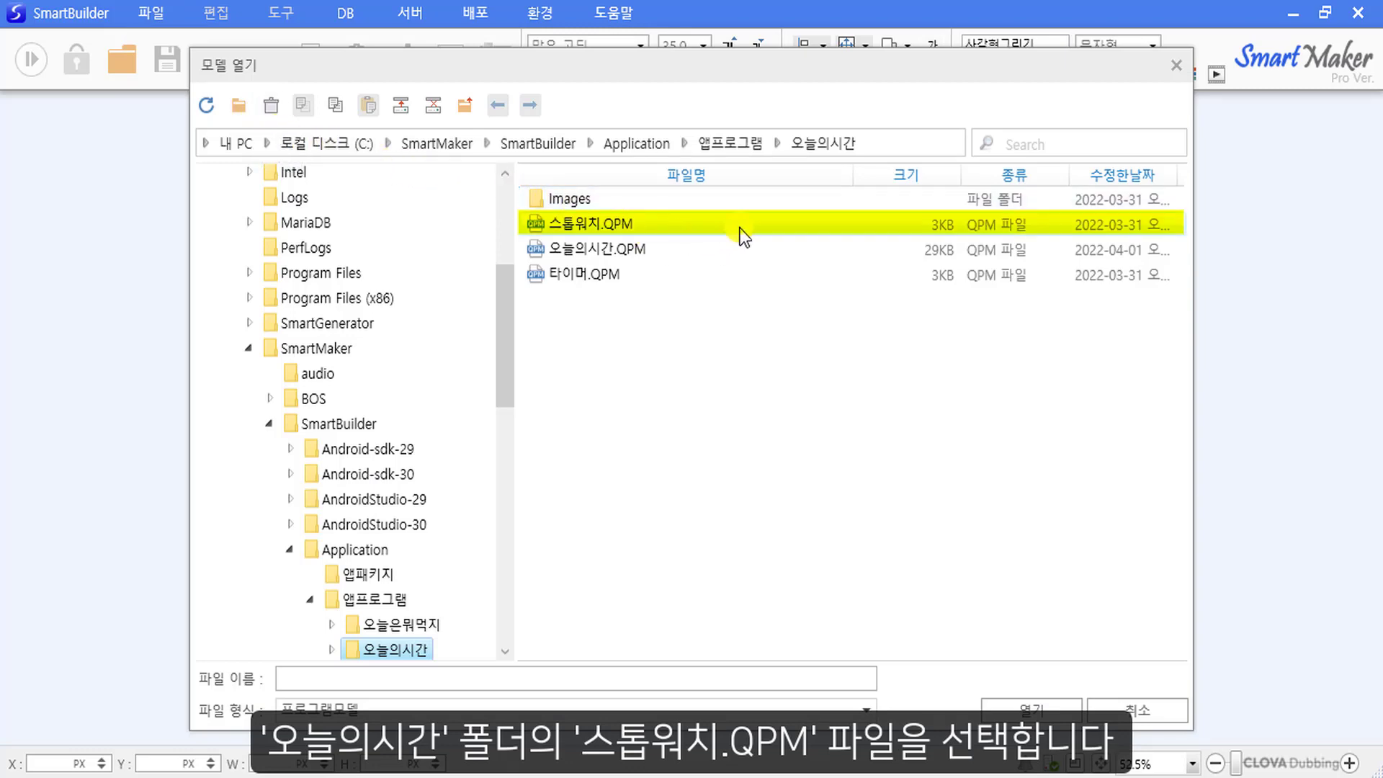
left_click(741, 226)
left_click(1011, 709)
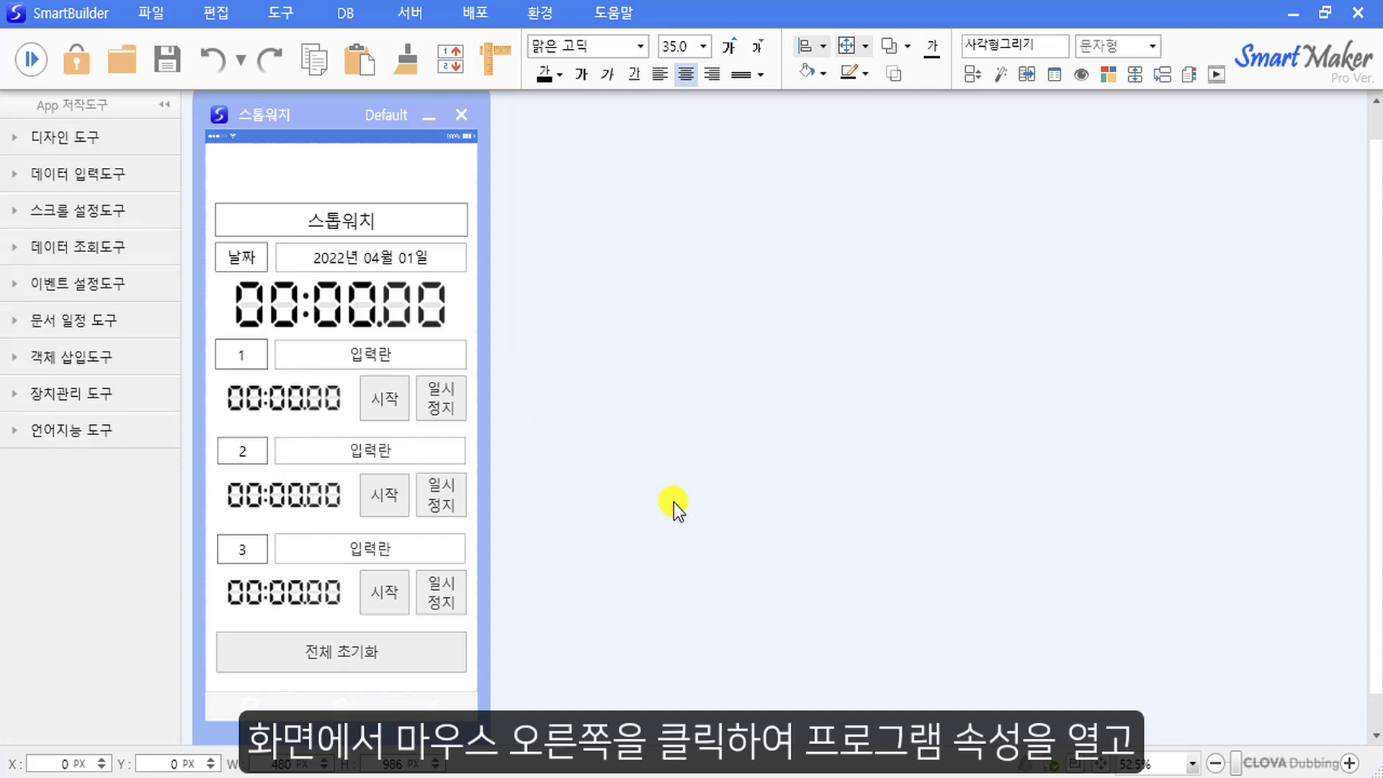
Set 스톱워치.png as the stopwatch form's background image in the program properties, with 그림표시 set to 크기맞춤.
right_click(436, 175)
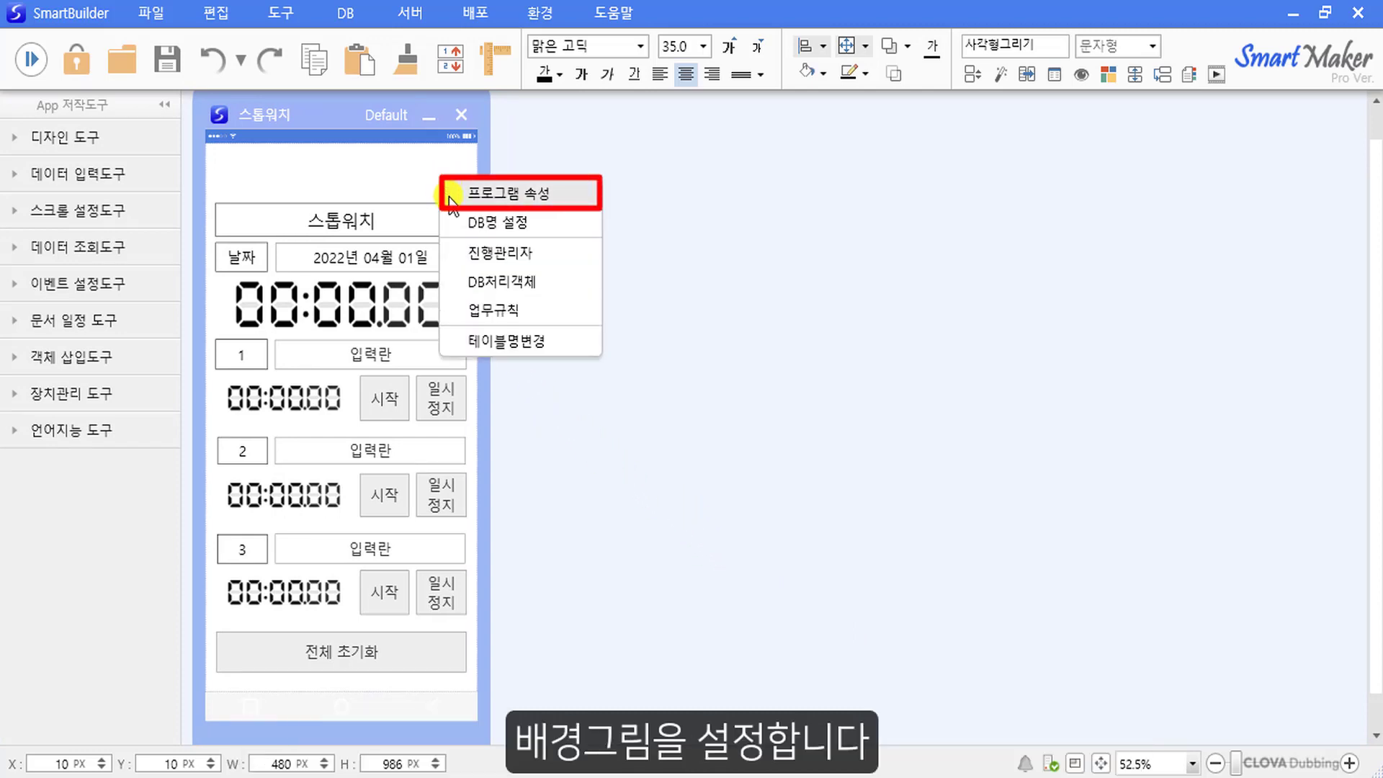
left_click(451, 194)
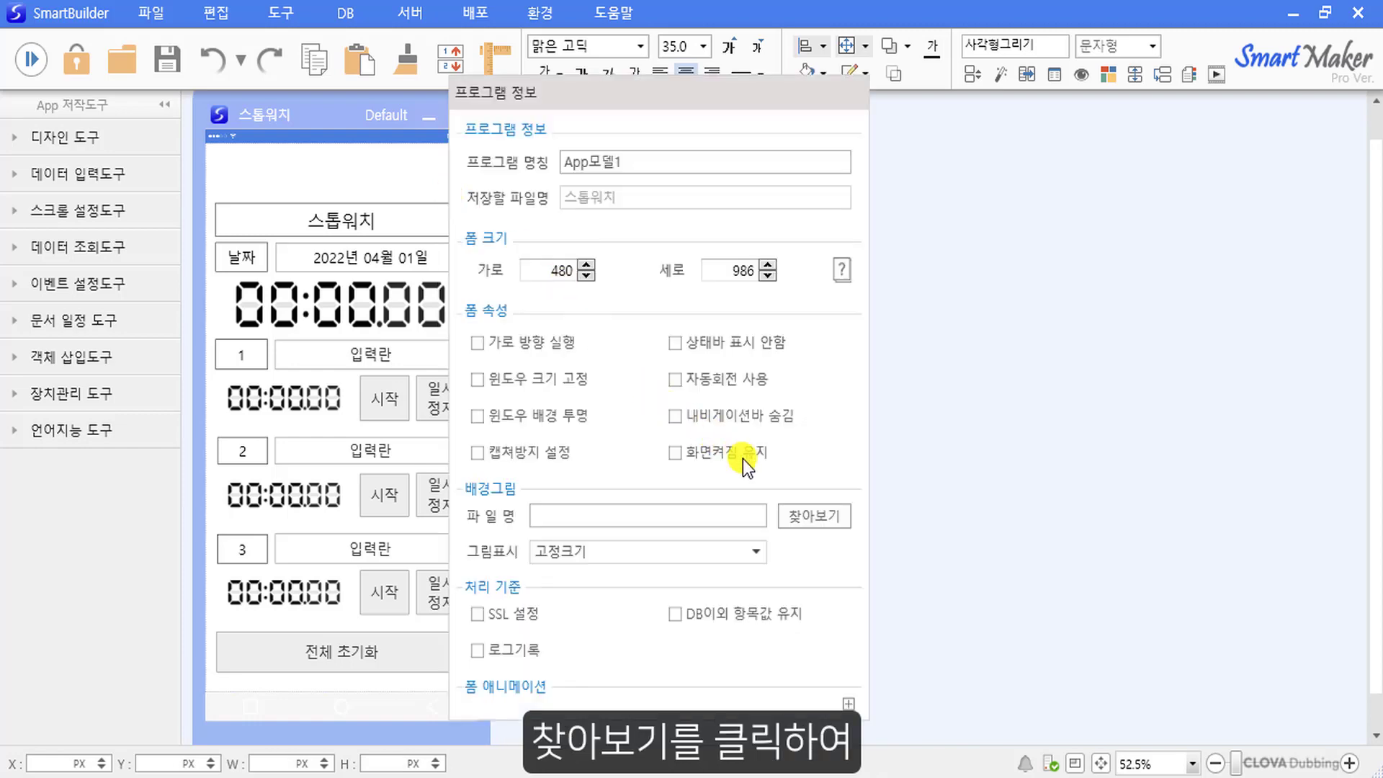
left_click(830, 518)
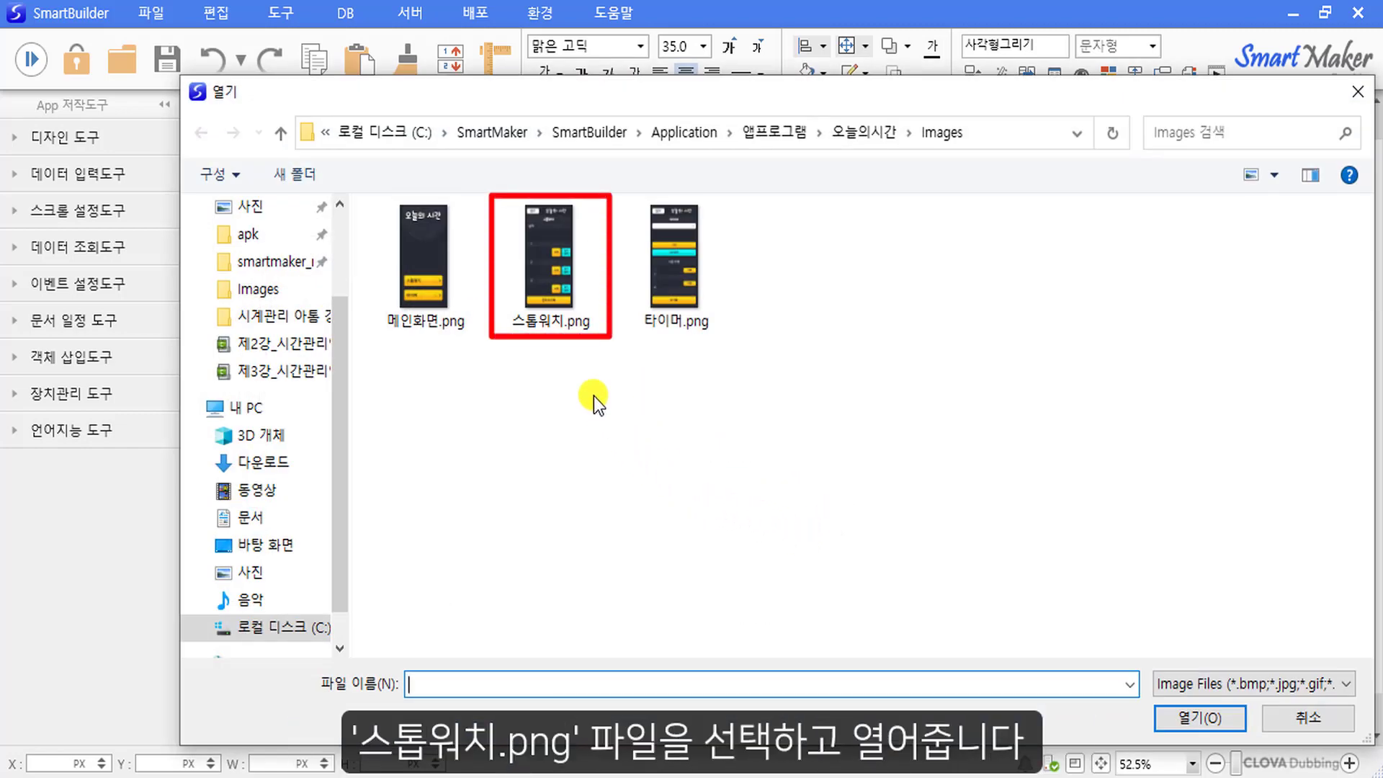
left_click(574, 313)
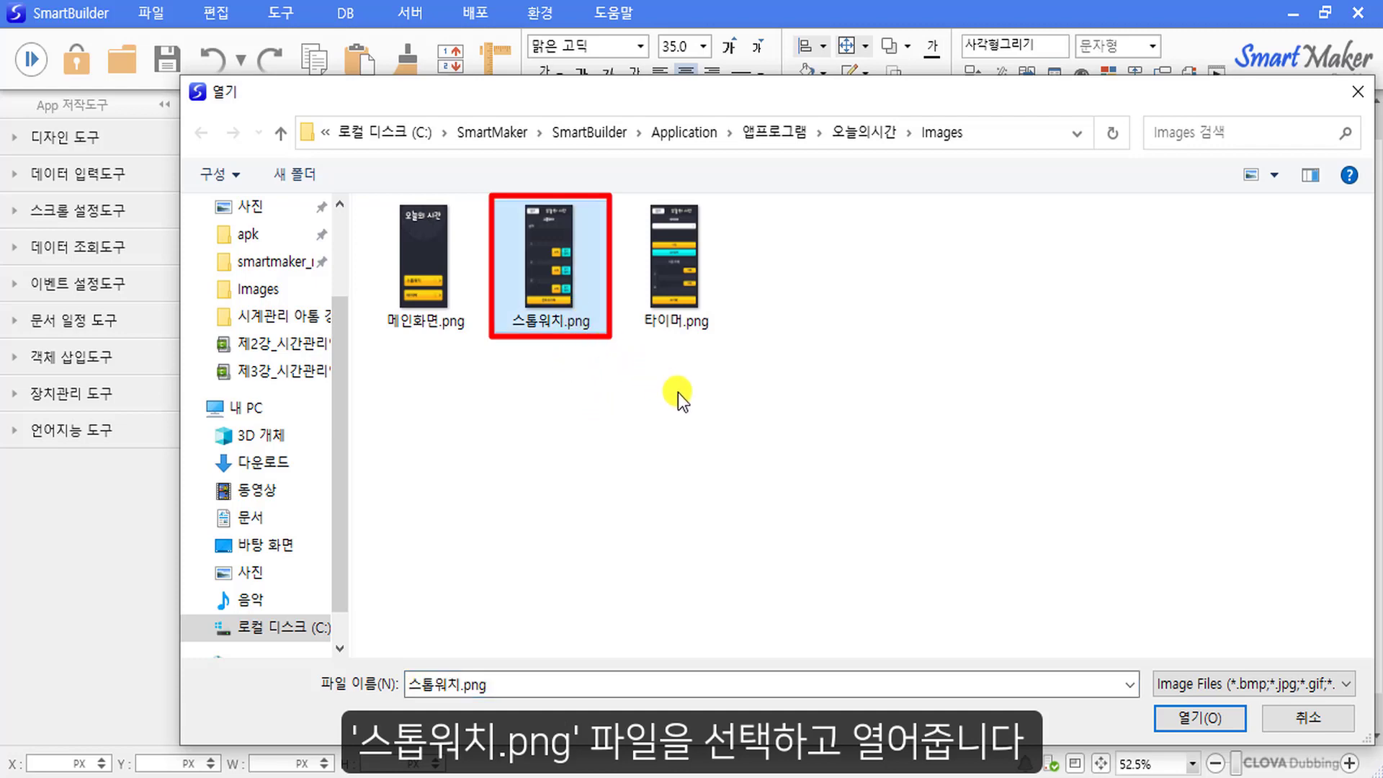
left_click(1213, 723)
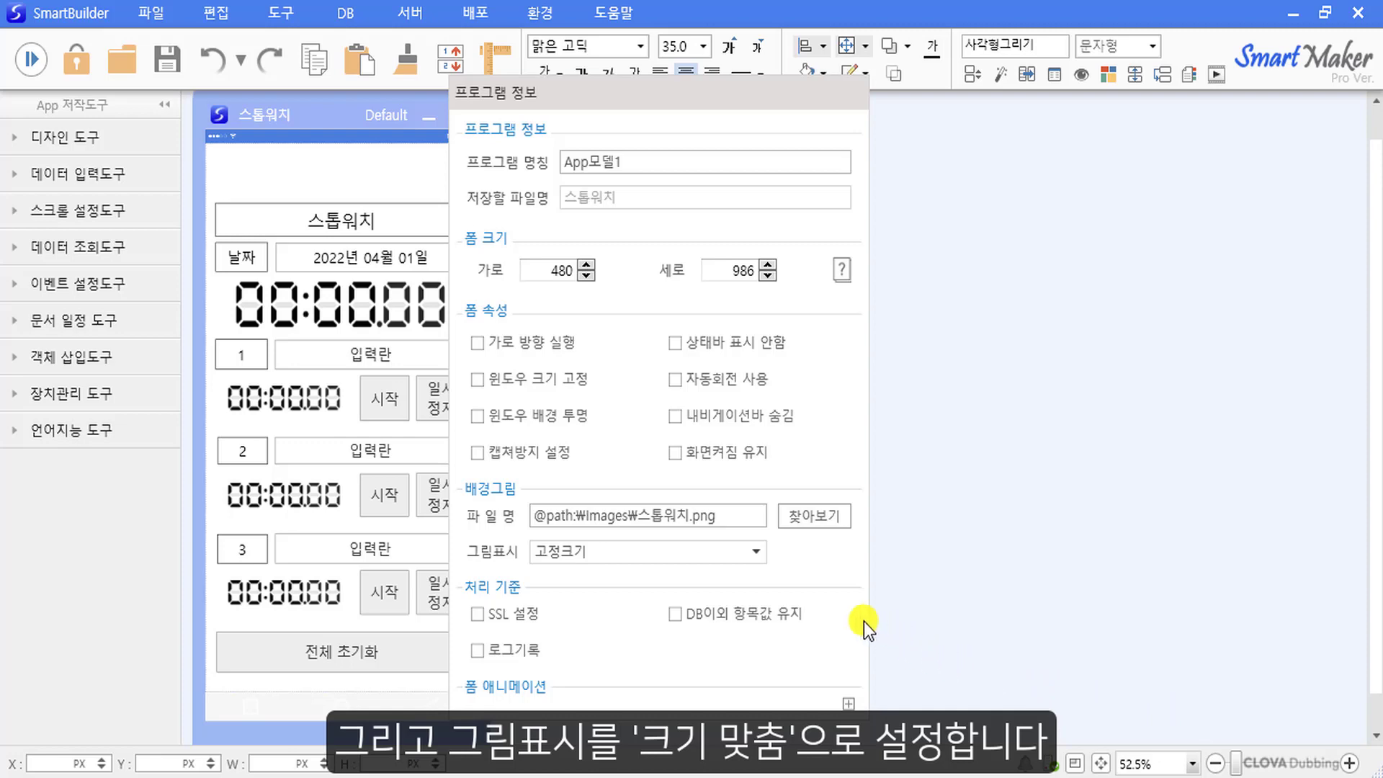
left_click(754, 556)
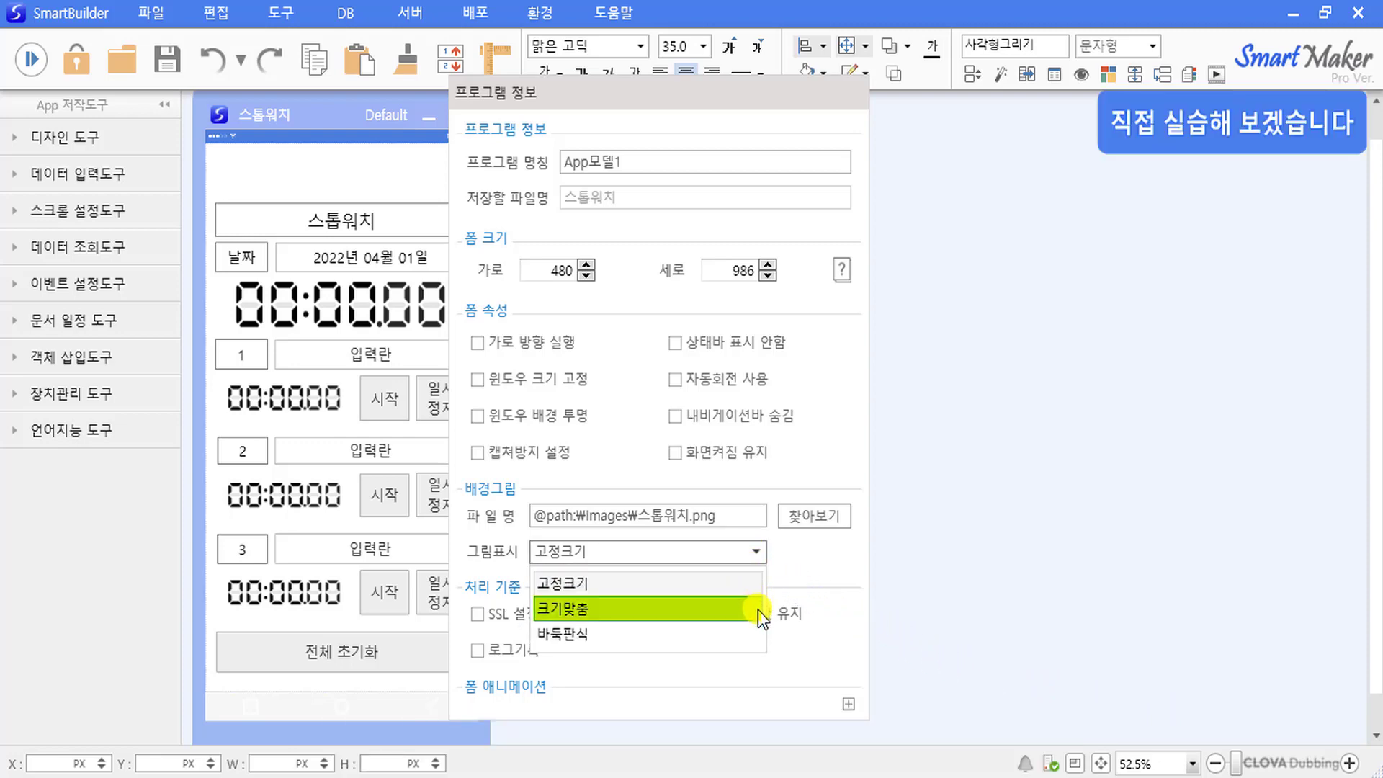
left_click(758, 609)
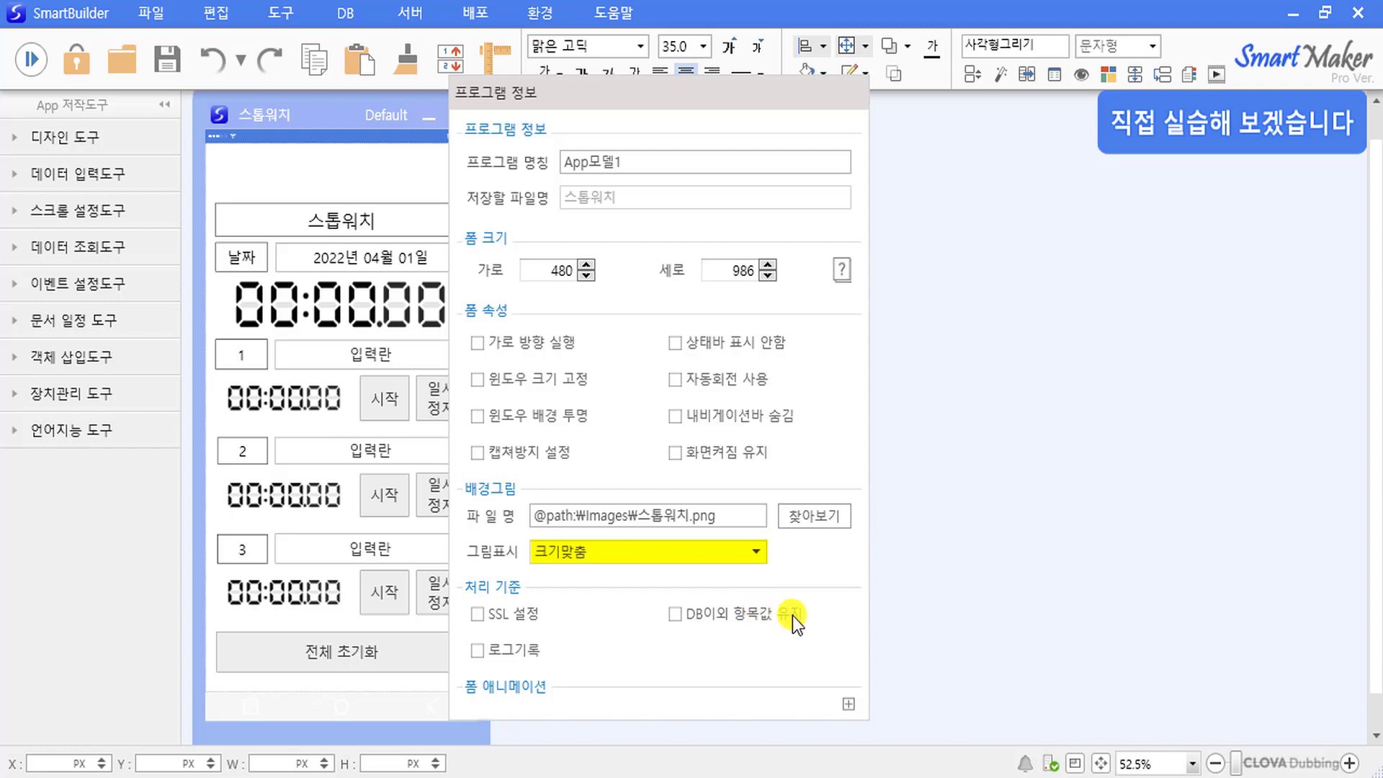
left_click(883, 627)
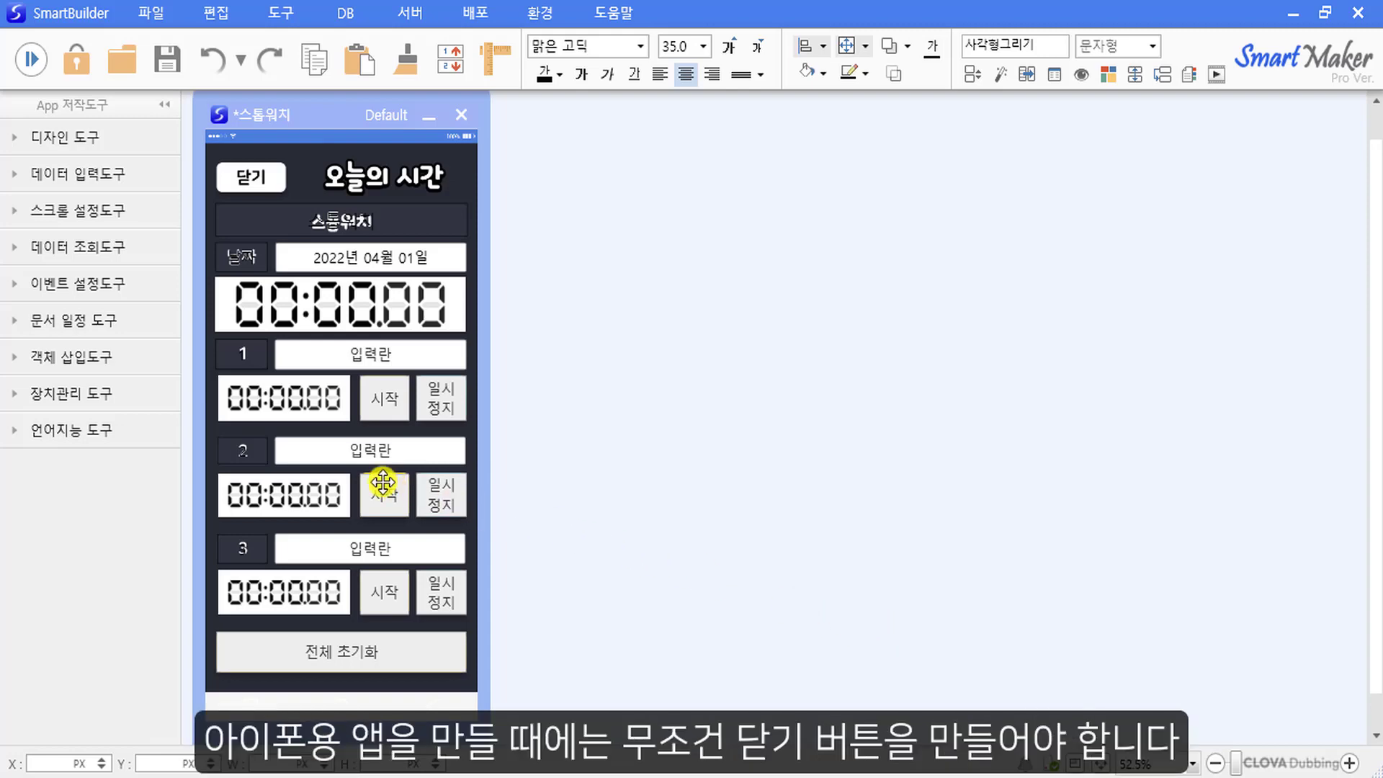
Place a 기능버튼 atom over the 닫기 graphic in the background and widen it to about 117 px.
left_click(149, 291)
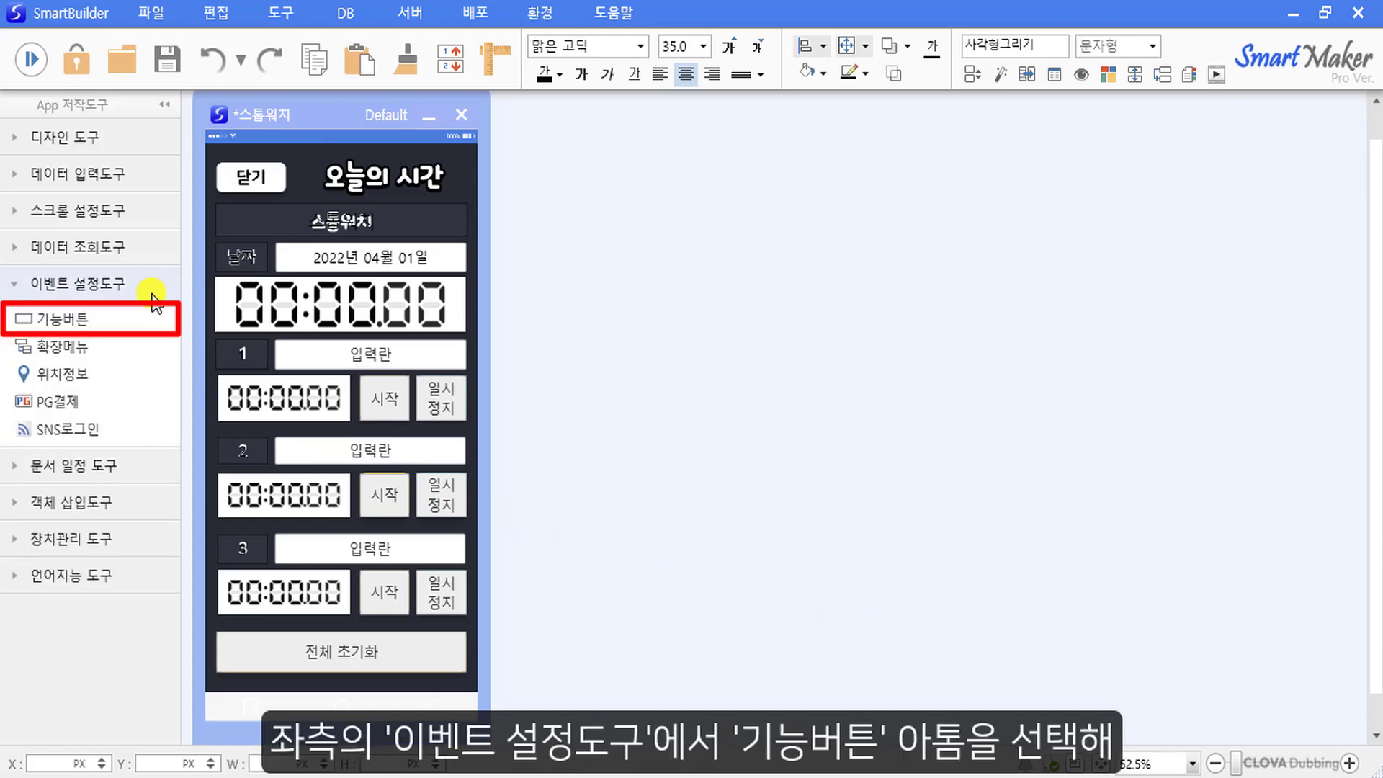
left_click(159, 319)
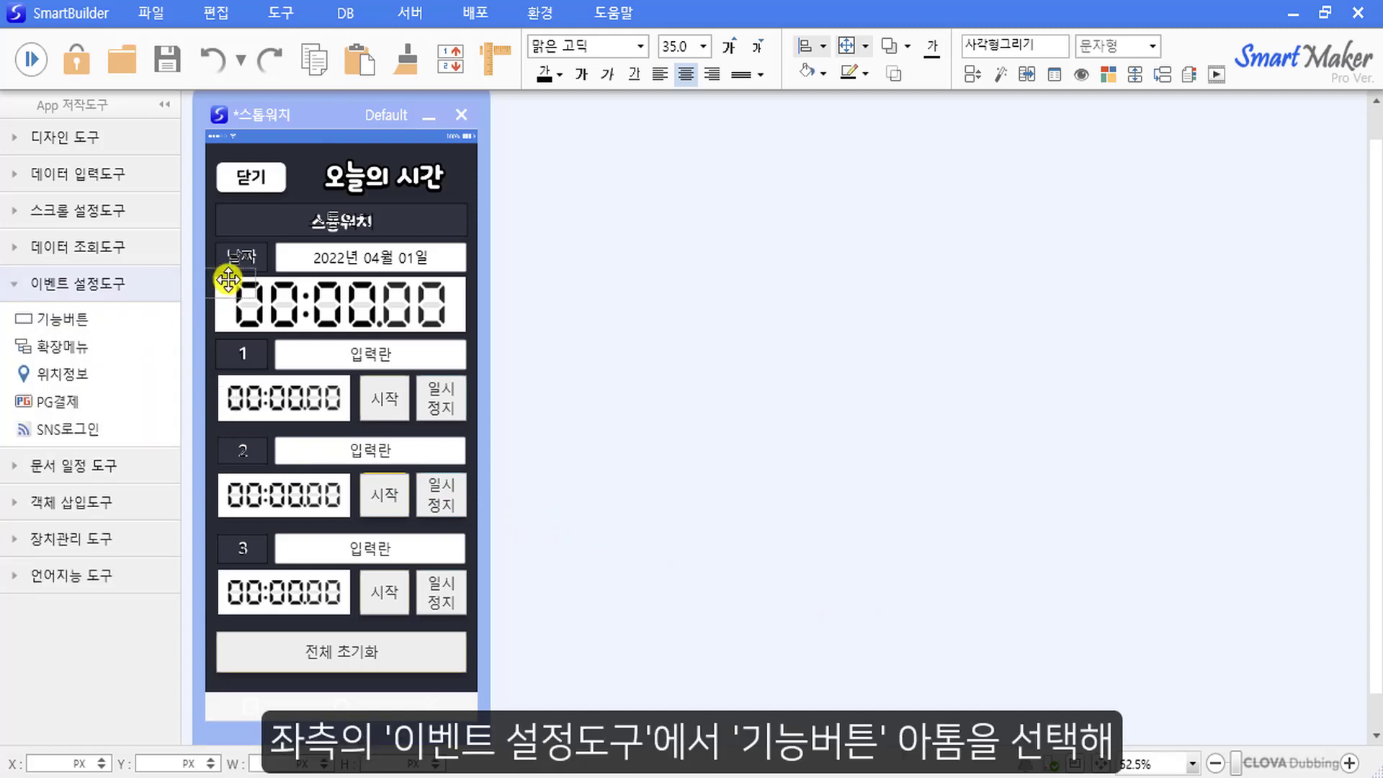
left_click(244, 176)
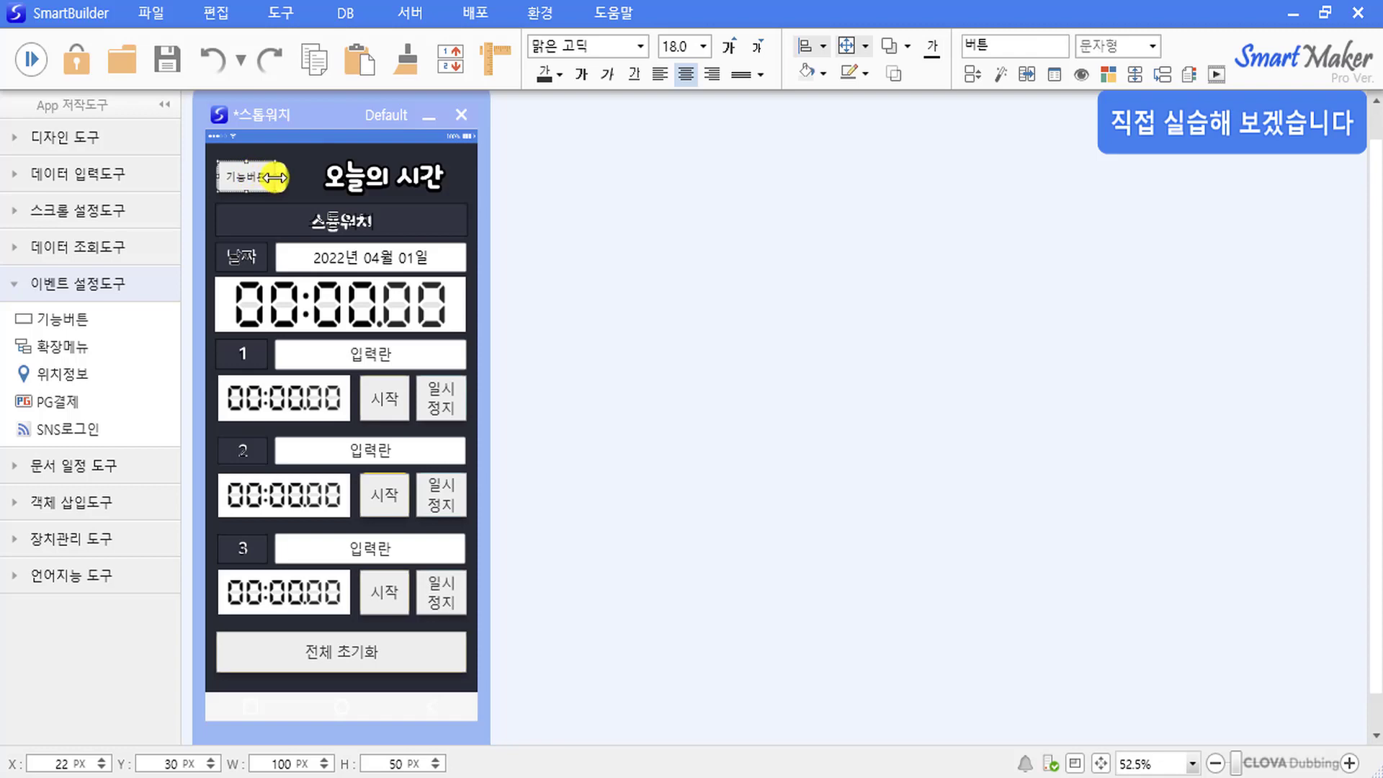
left_click_drag(275, 178, 286, 179)
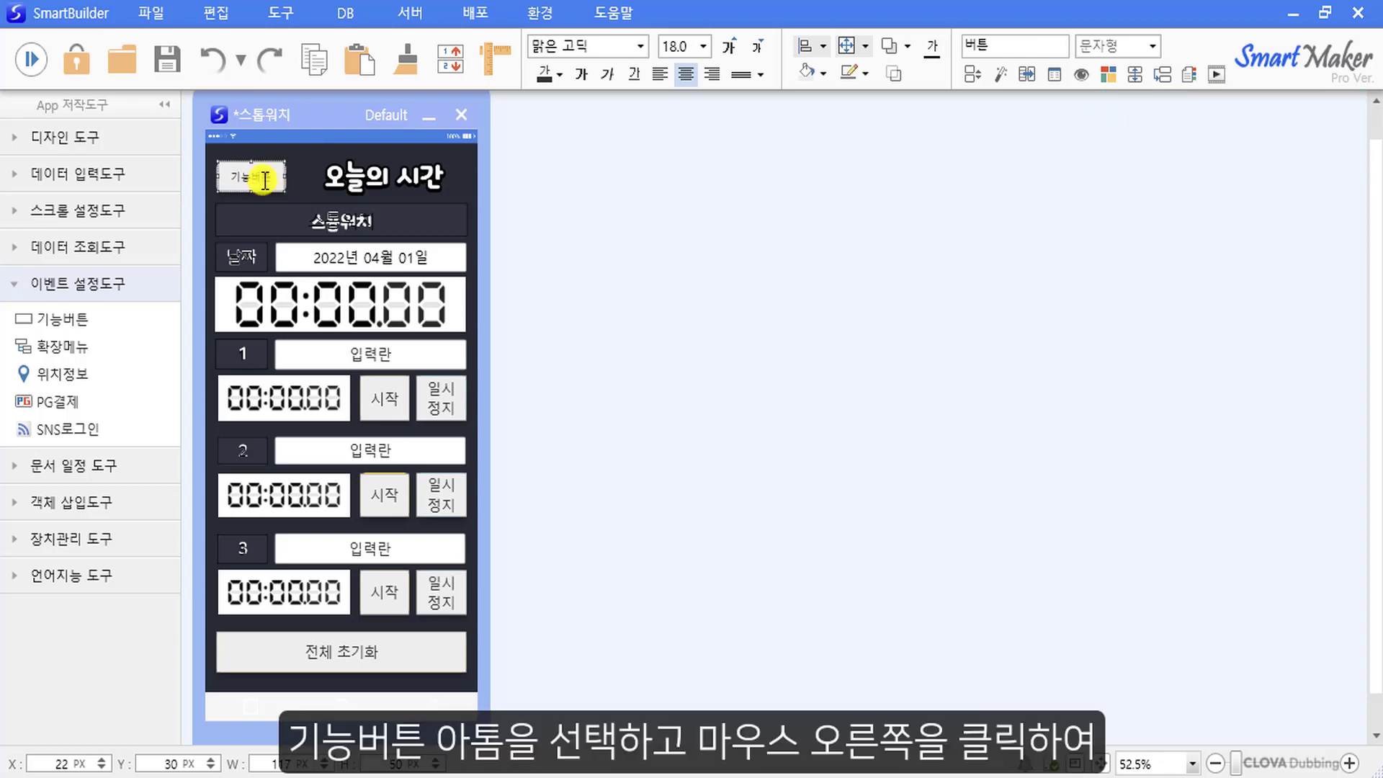
Set the new function button's 기능선택 to 닫기 in its style properties.
right_click(265, 180)
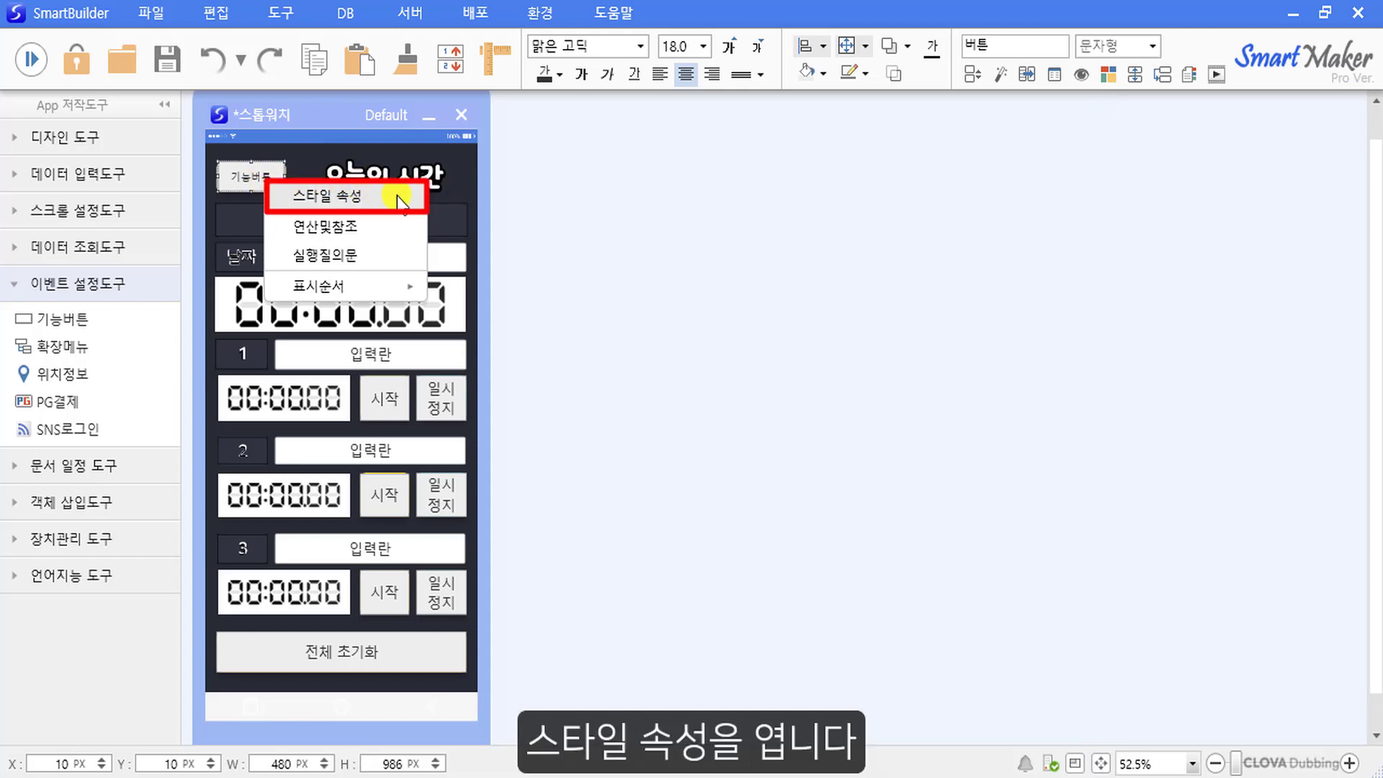
left_click(400, 202)
left_click(790, 279)
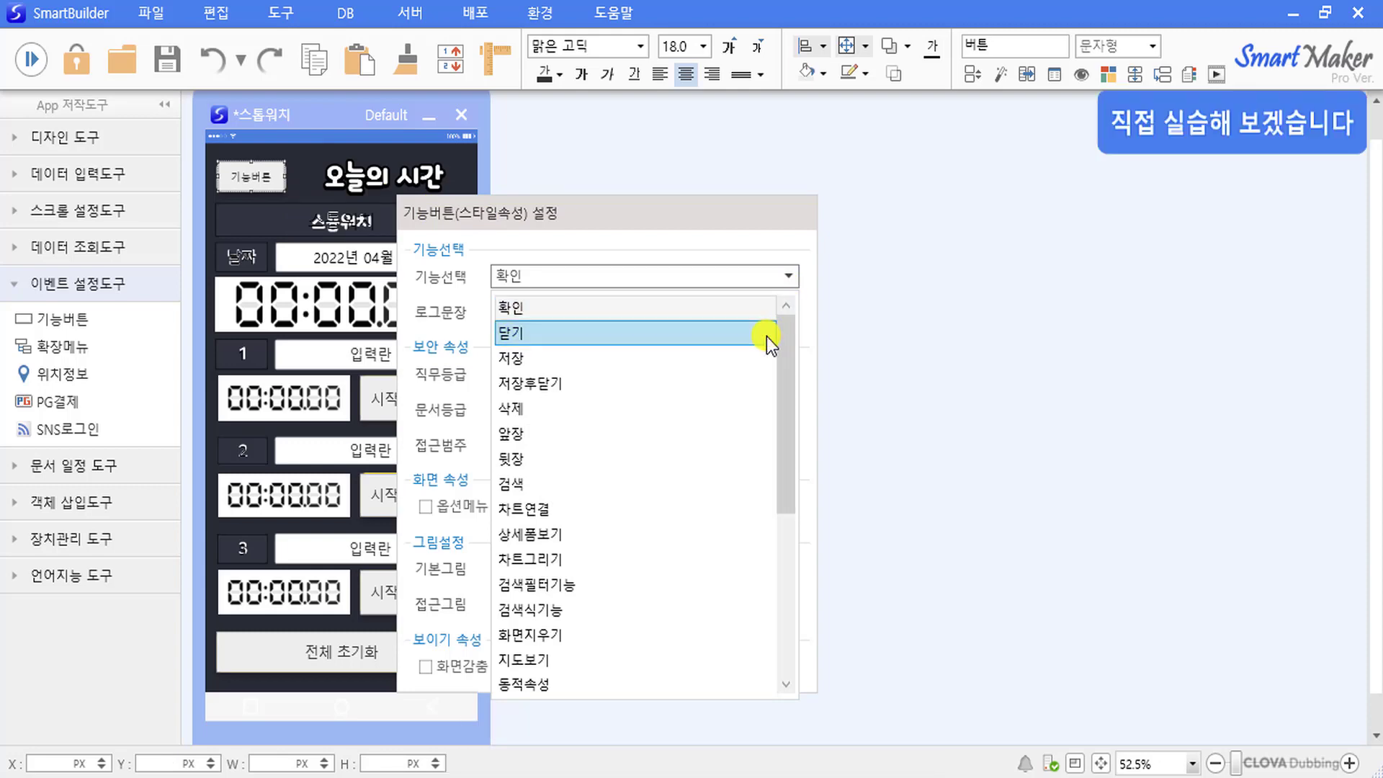
left_click(767, 336)
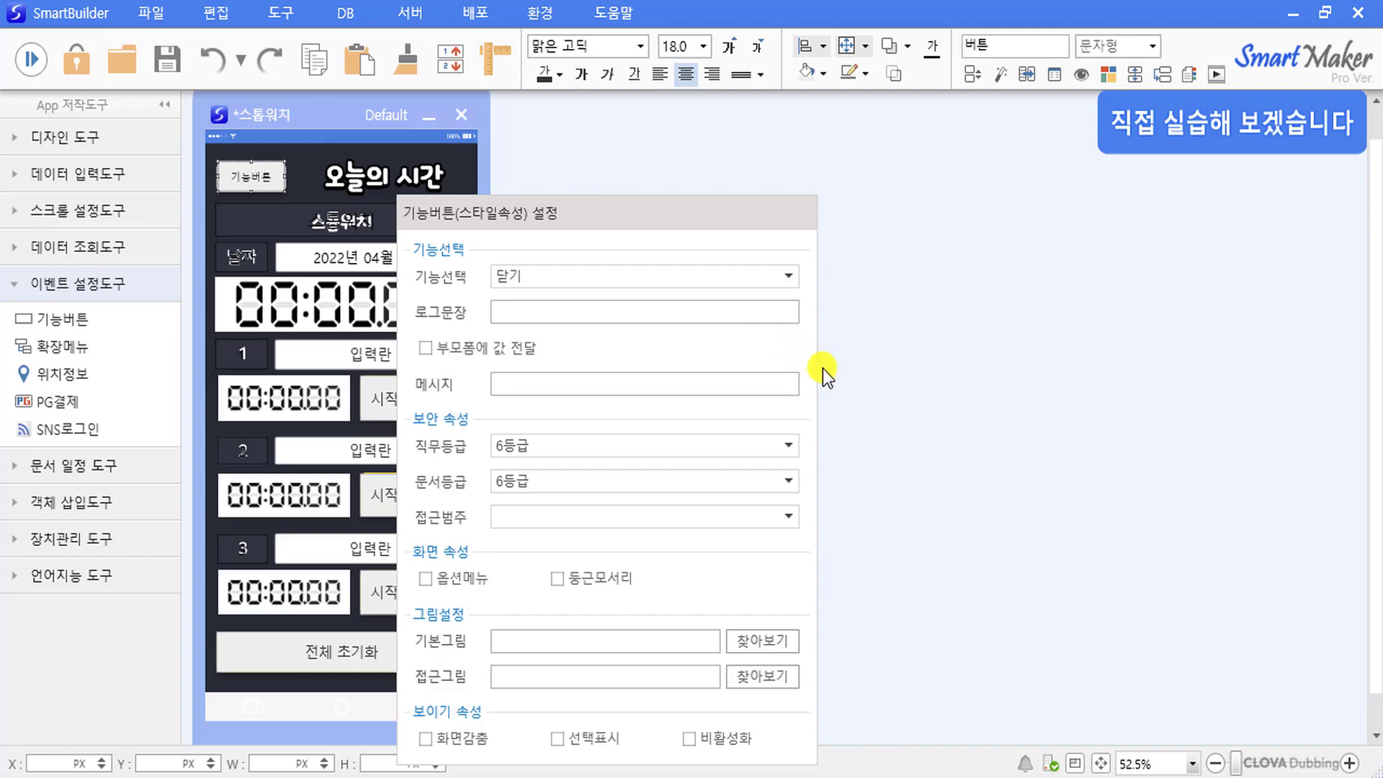
left_click(876, 478)
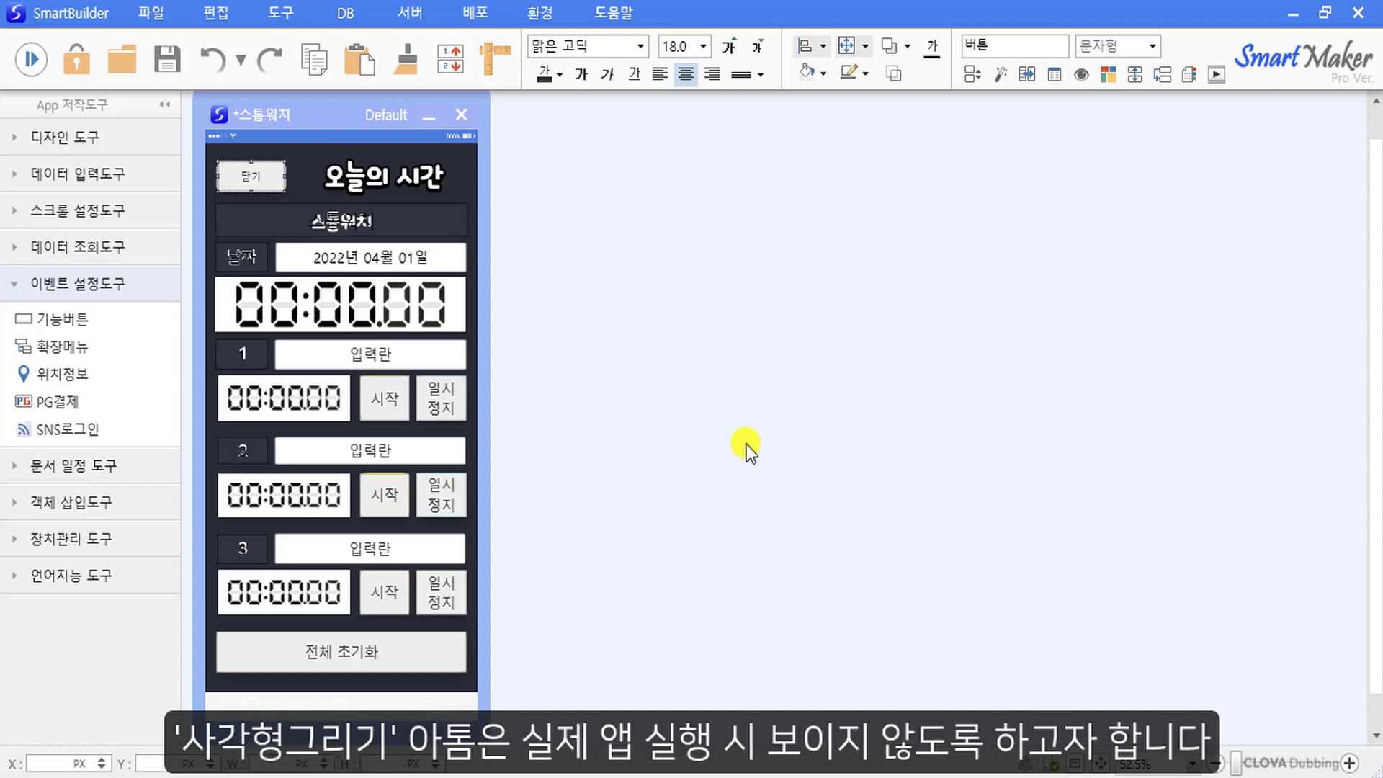
Hide the 스톱워치 title rectangle at run time by enabling 화면감춤 in its style properties.
left_click(441, 220)
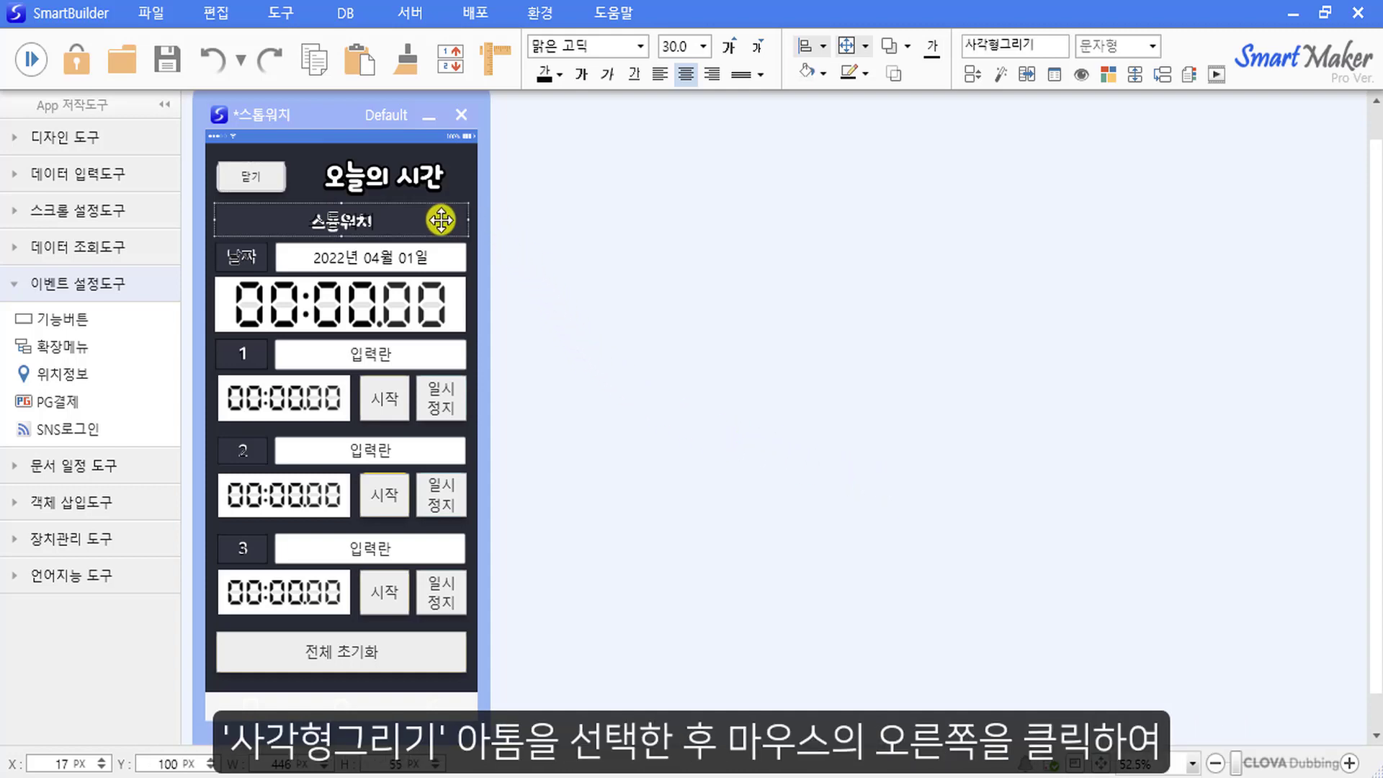
right_click(441, 221)
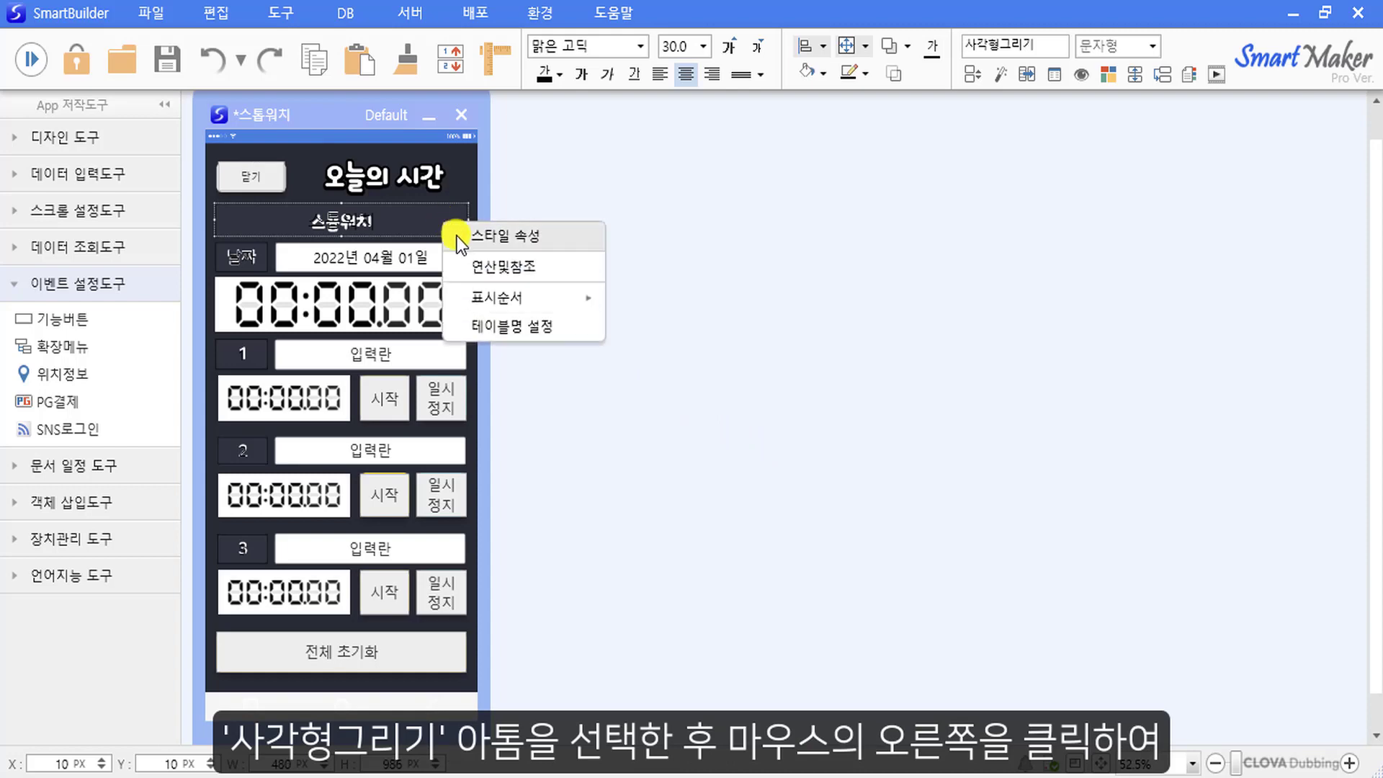
left_click(457, 235)
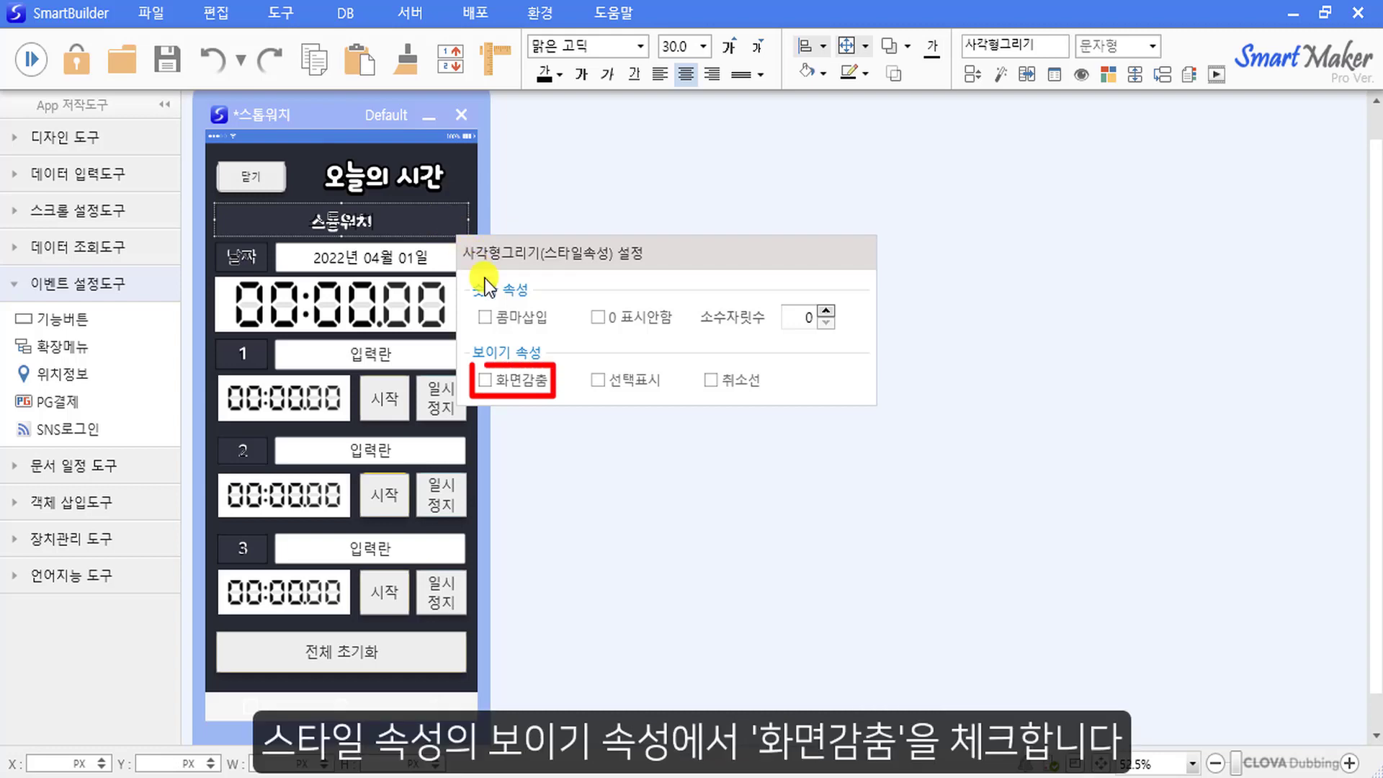
left_click(515, 388)
left_click(530, 428)
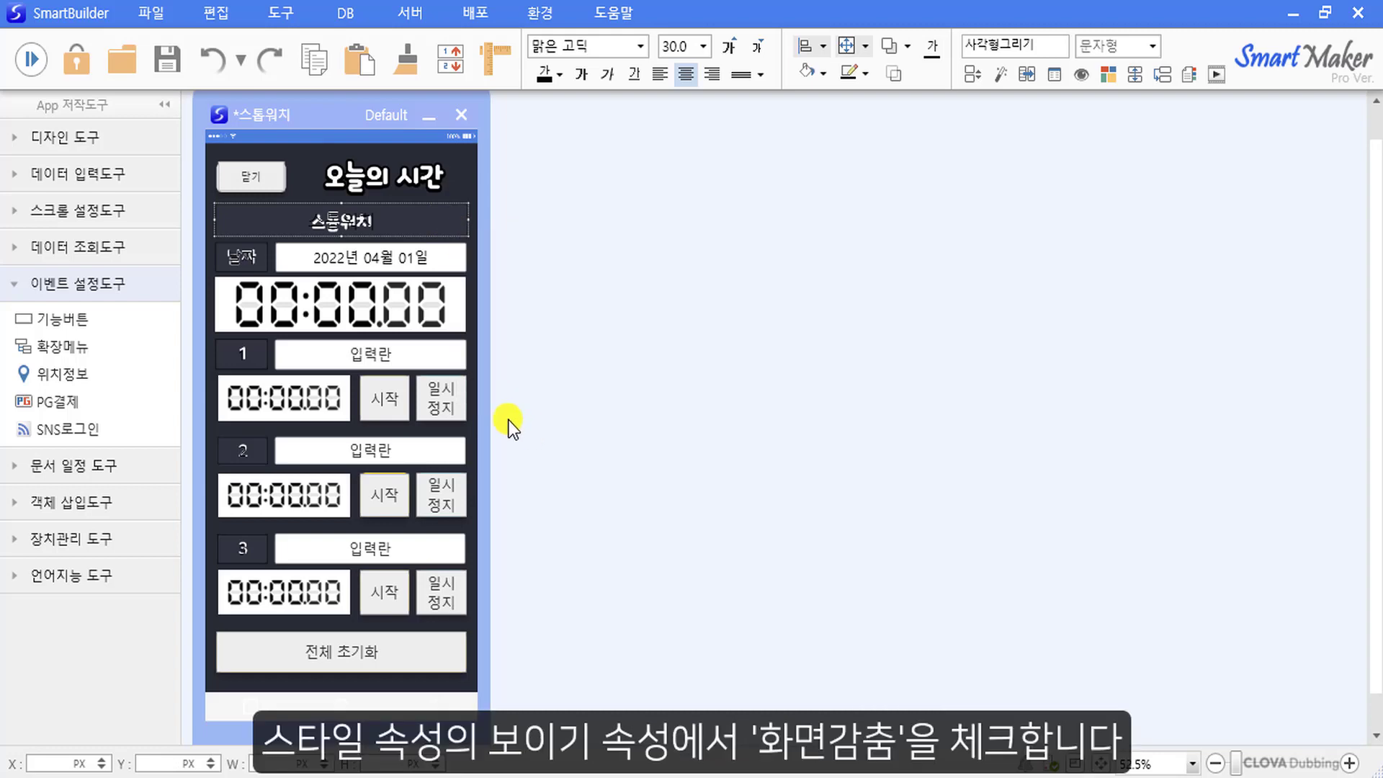
Enable 화면감춤 in the style properties of the 날짜 label rectangle.
left_click(261, 260)
right_click(271, 266)
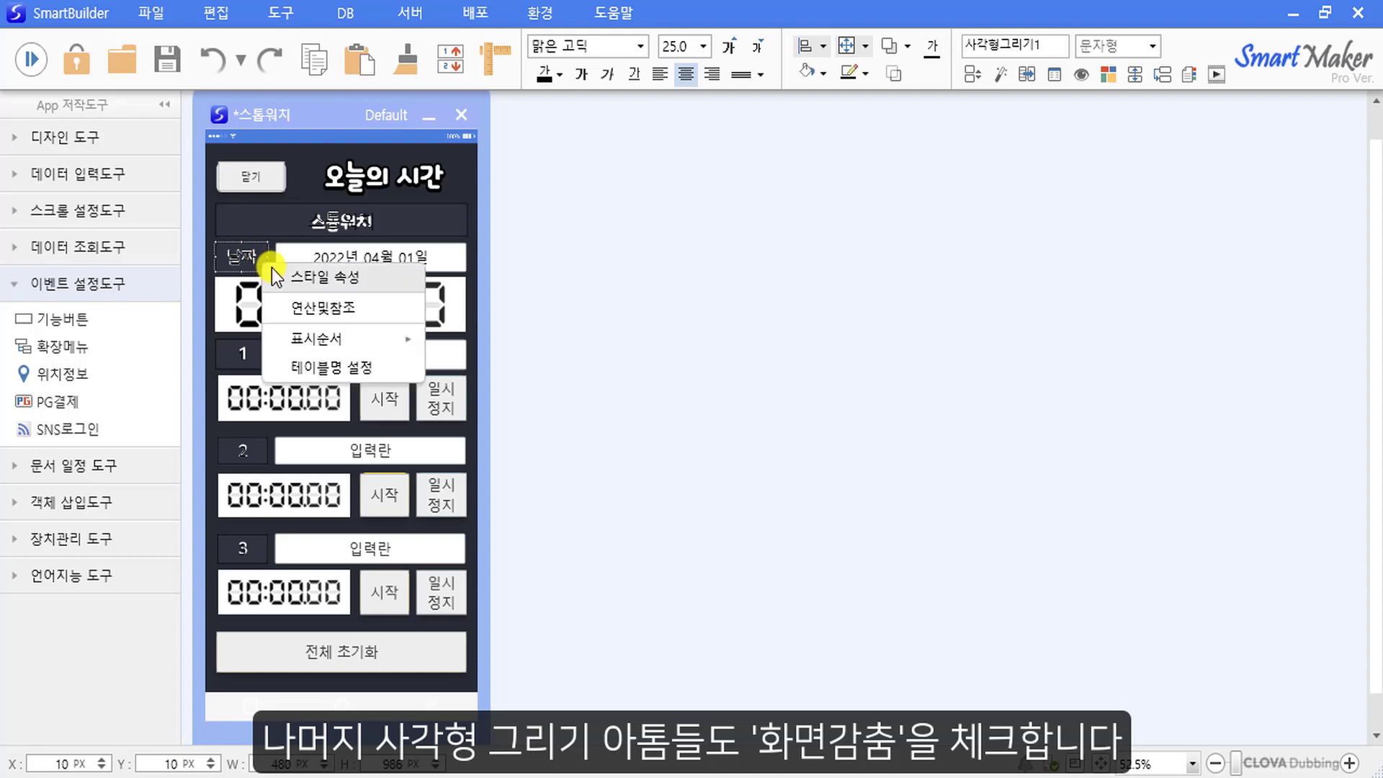
left_click(276, 274)
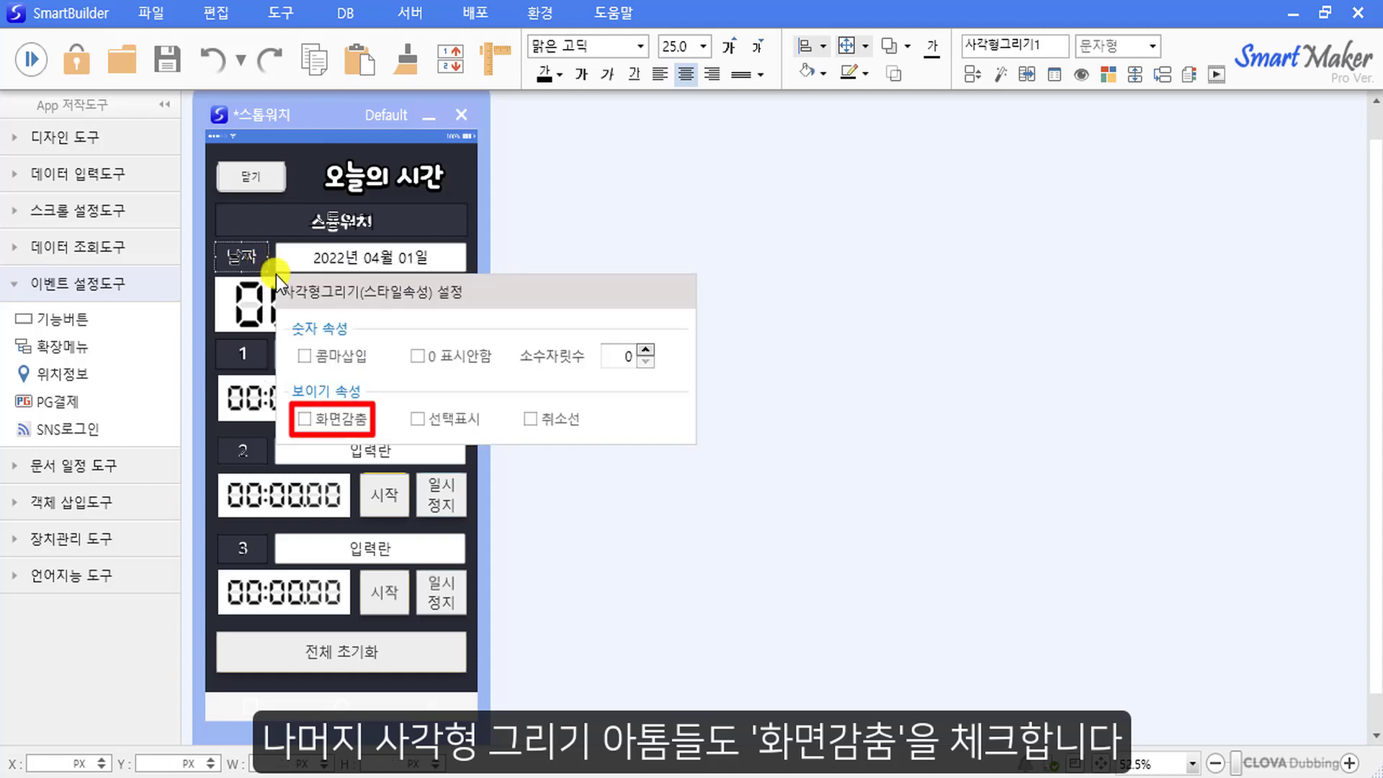
left_click(307, 422)
left_click(530, 479)
Enable 화면감춤 in the style properties of the rectangle labelled 1.
left_click(251, 360)
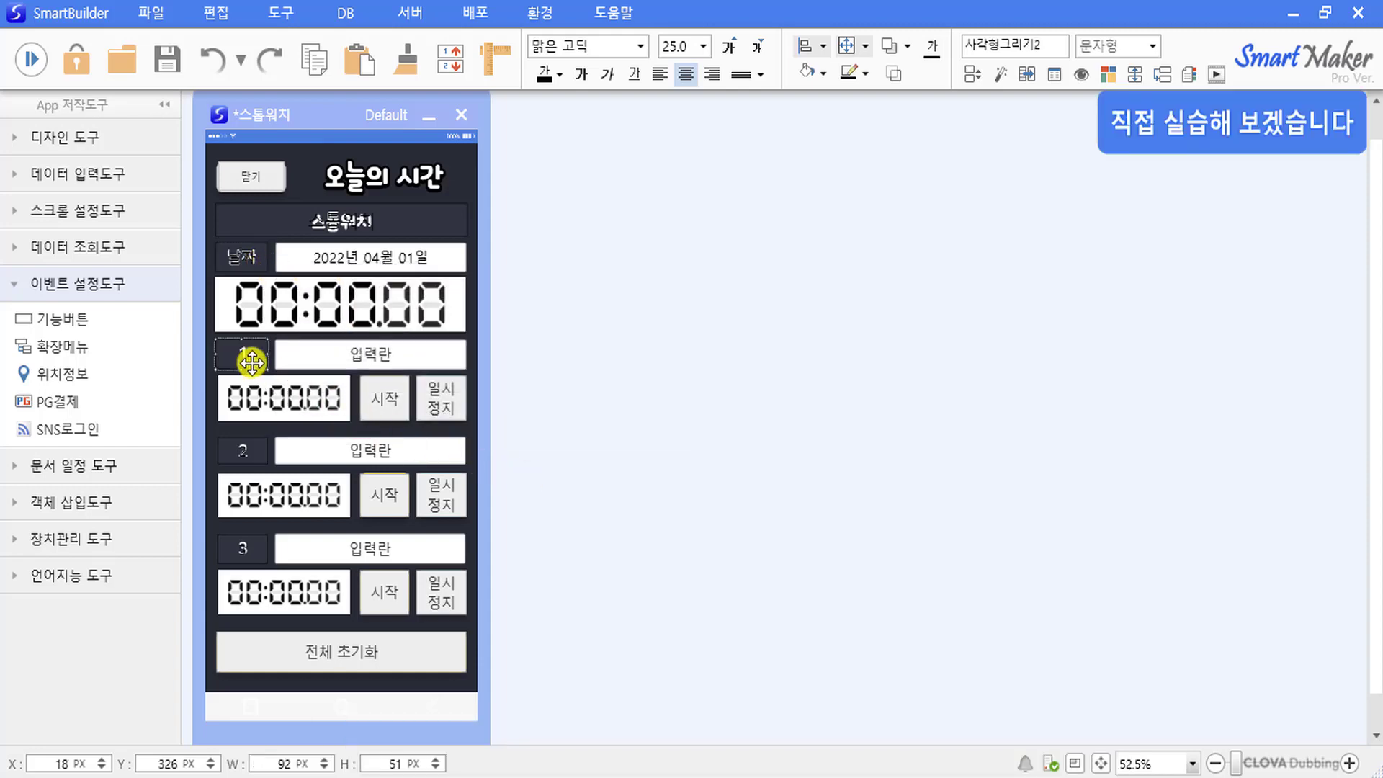
right_click(252, 360)
left_click(267, 375)
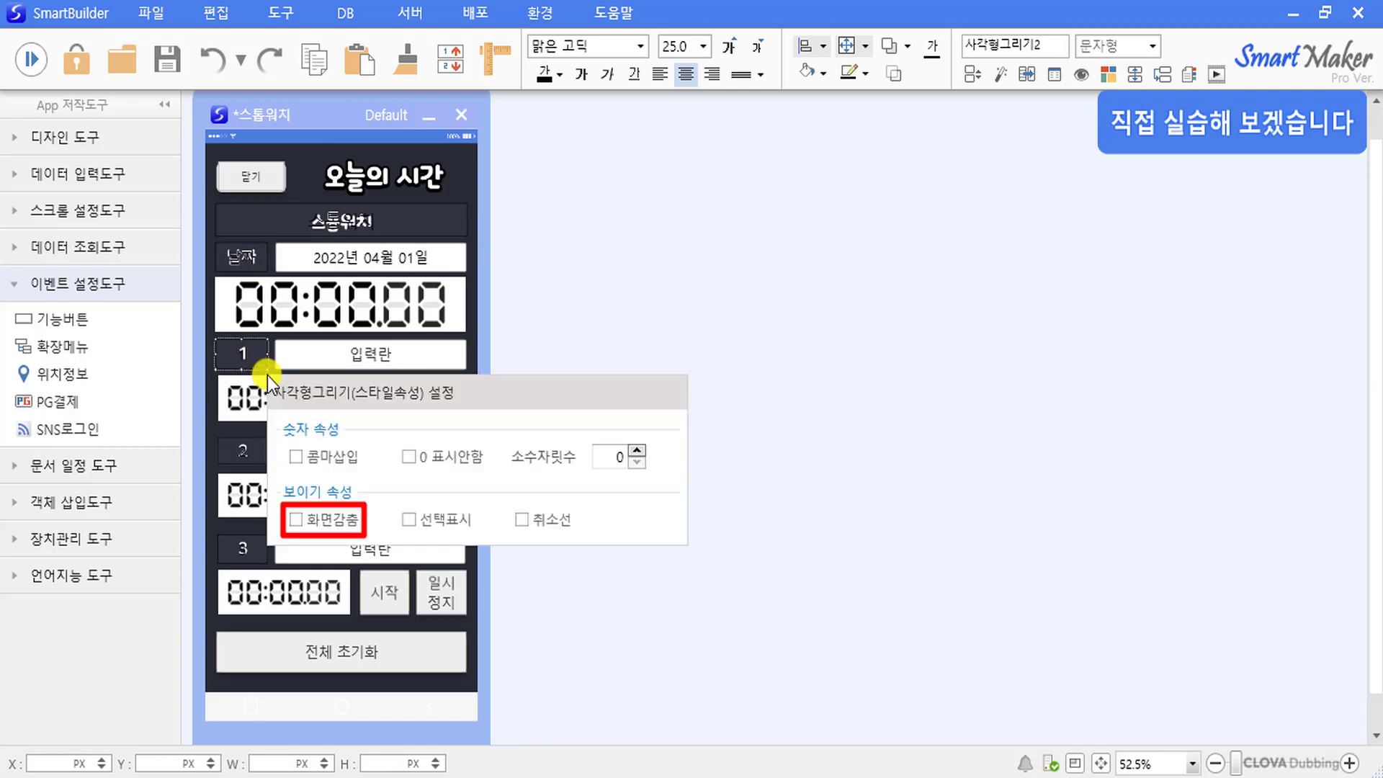
left_click(338, 514)
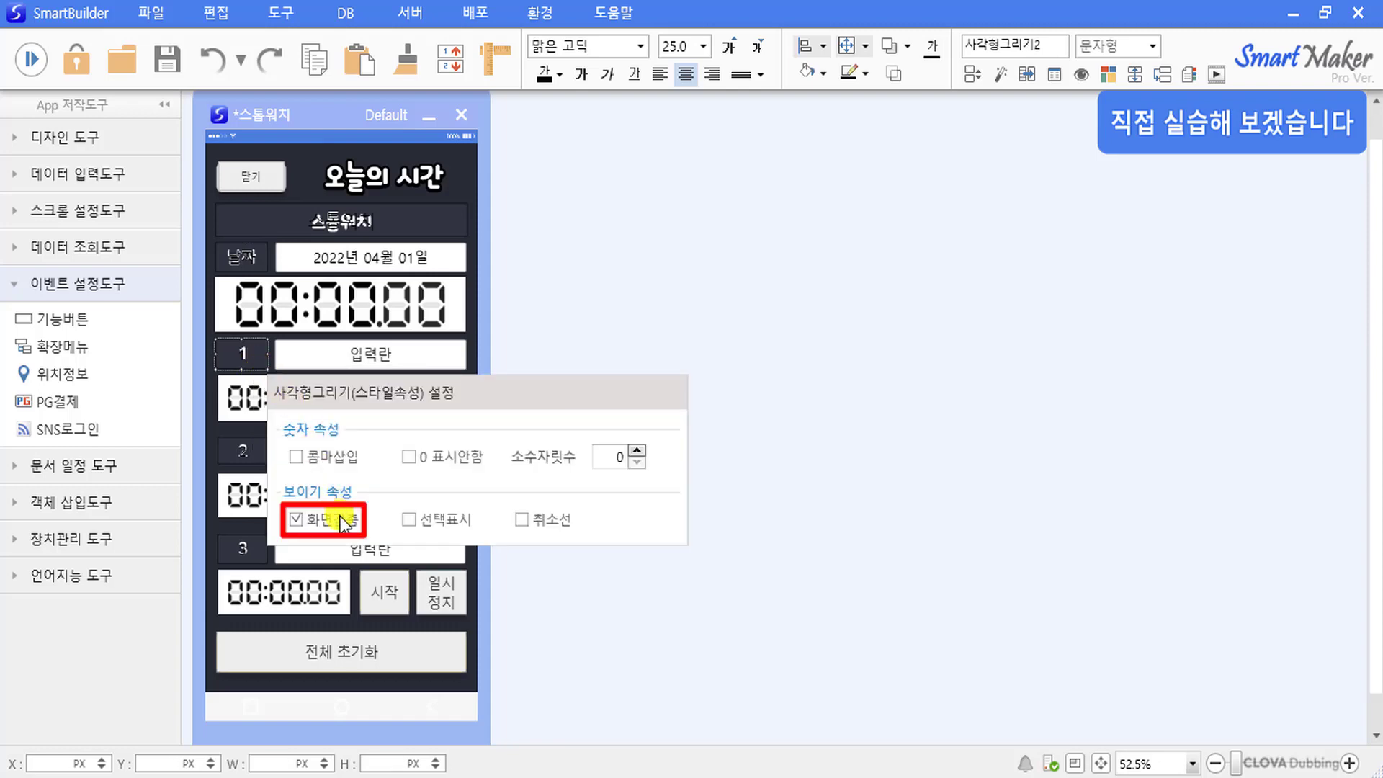
left_click(503, 569)
Enable 화면감춤 in the style properties of the rectangle labelled 2.
left_click(257, 459)
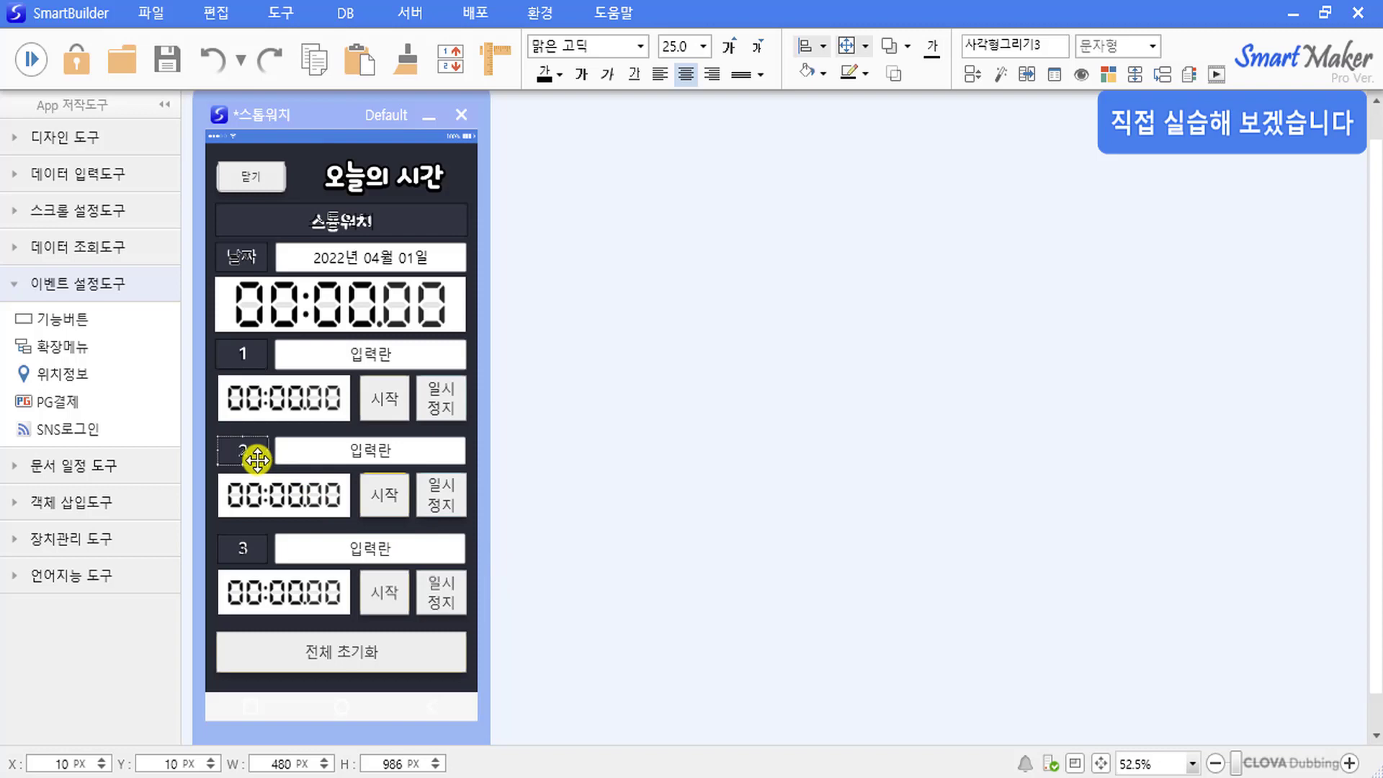
right_click(257, 459)
left_click(275, 474)
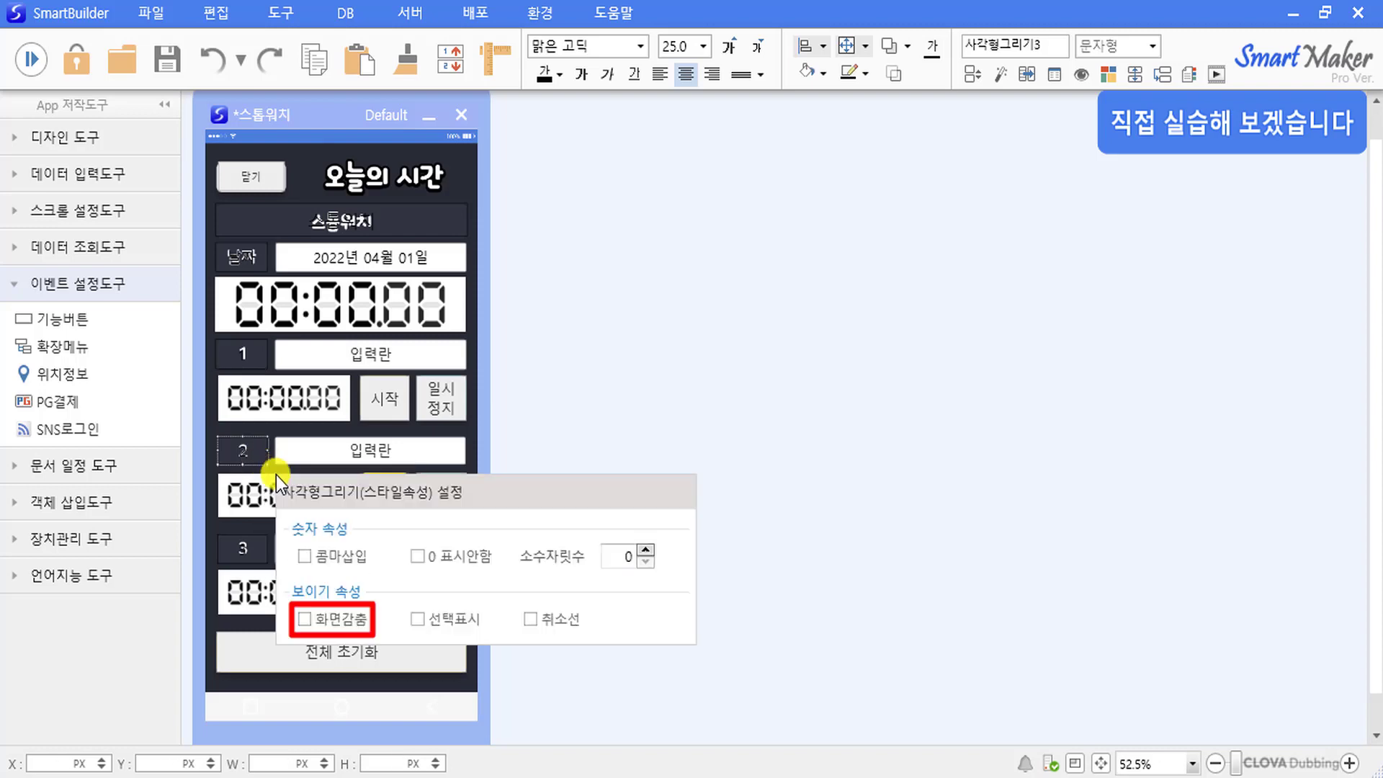
left_click(341, 622)
left_click(524, 654)
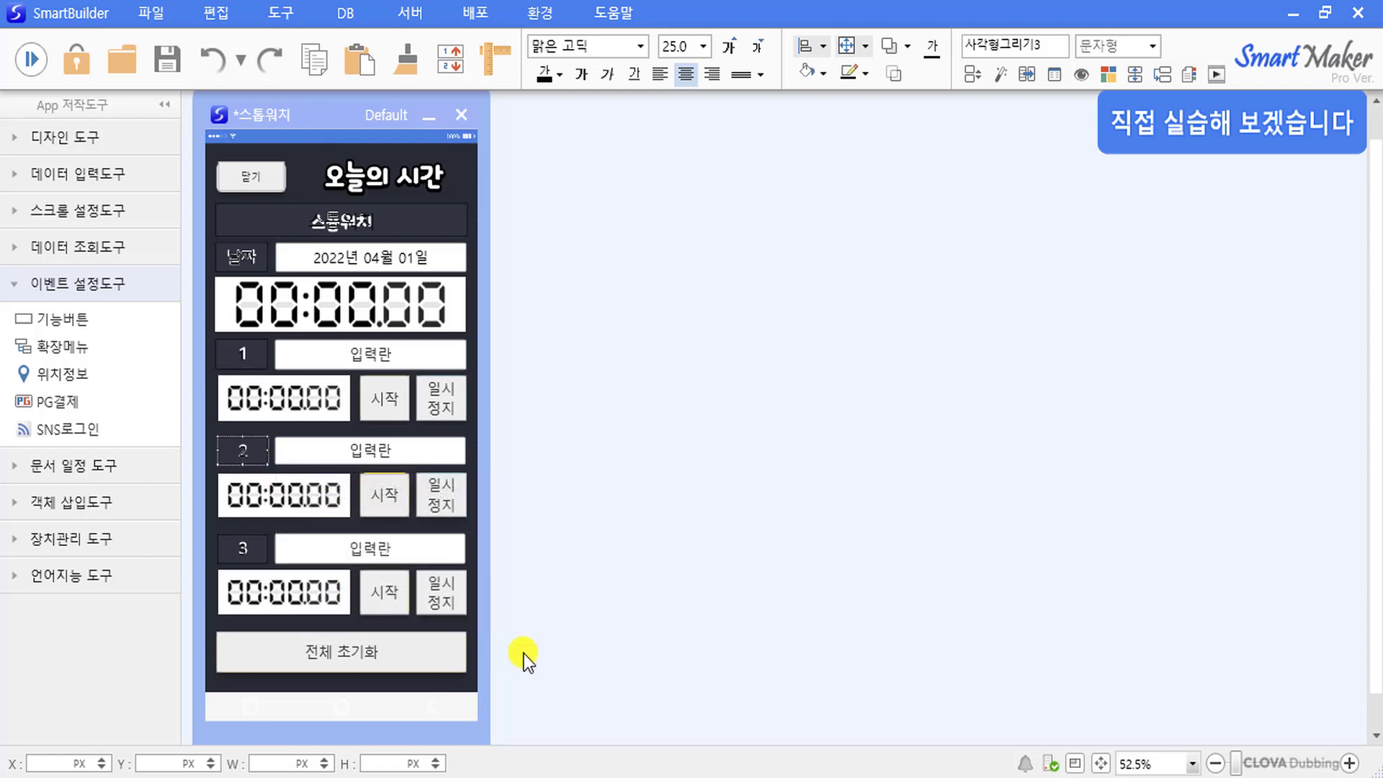
Enable 화면감춤 in the style properties of the rectangle labelled 3.
left_click(253, 555)
right_click(253, 555)
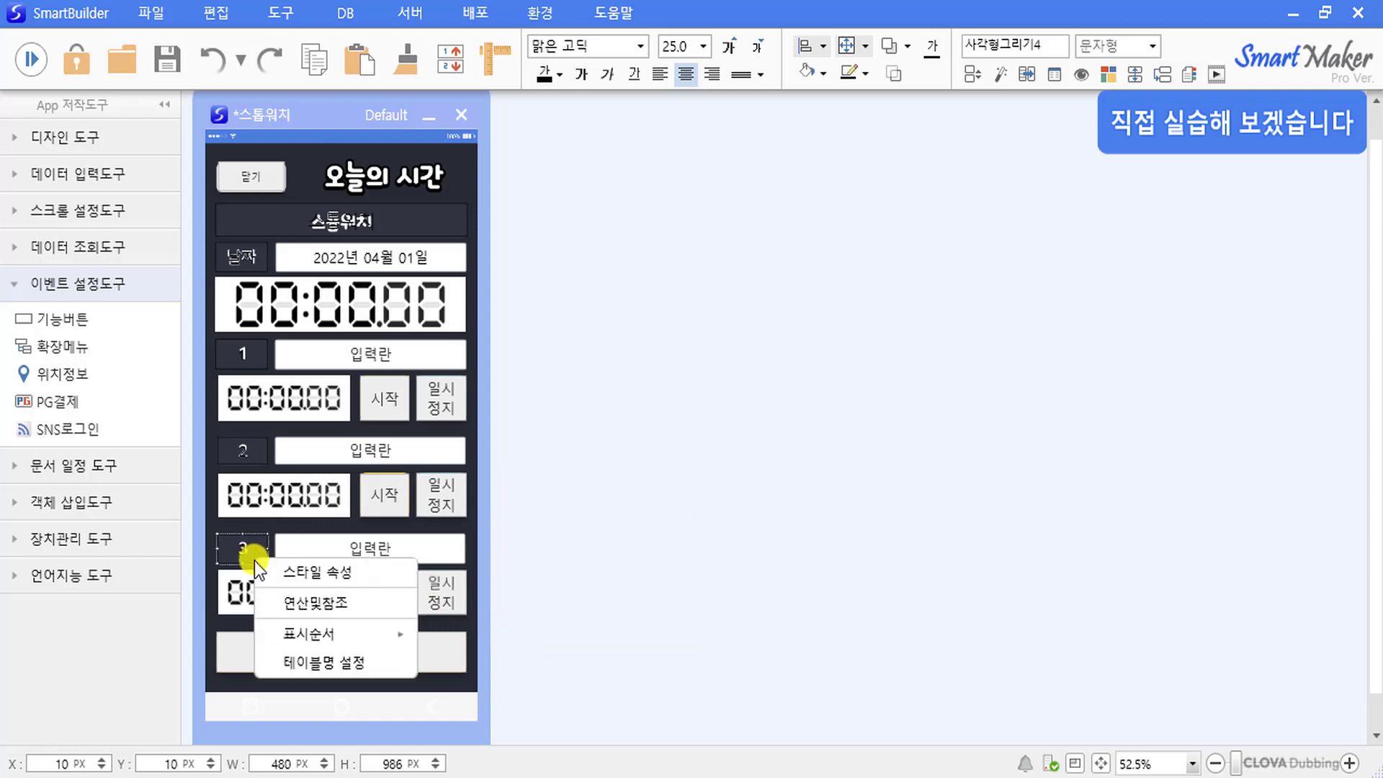
left_click(272, 572)
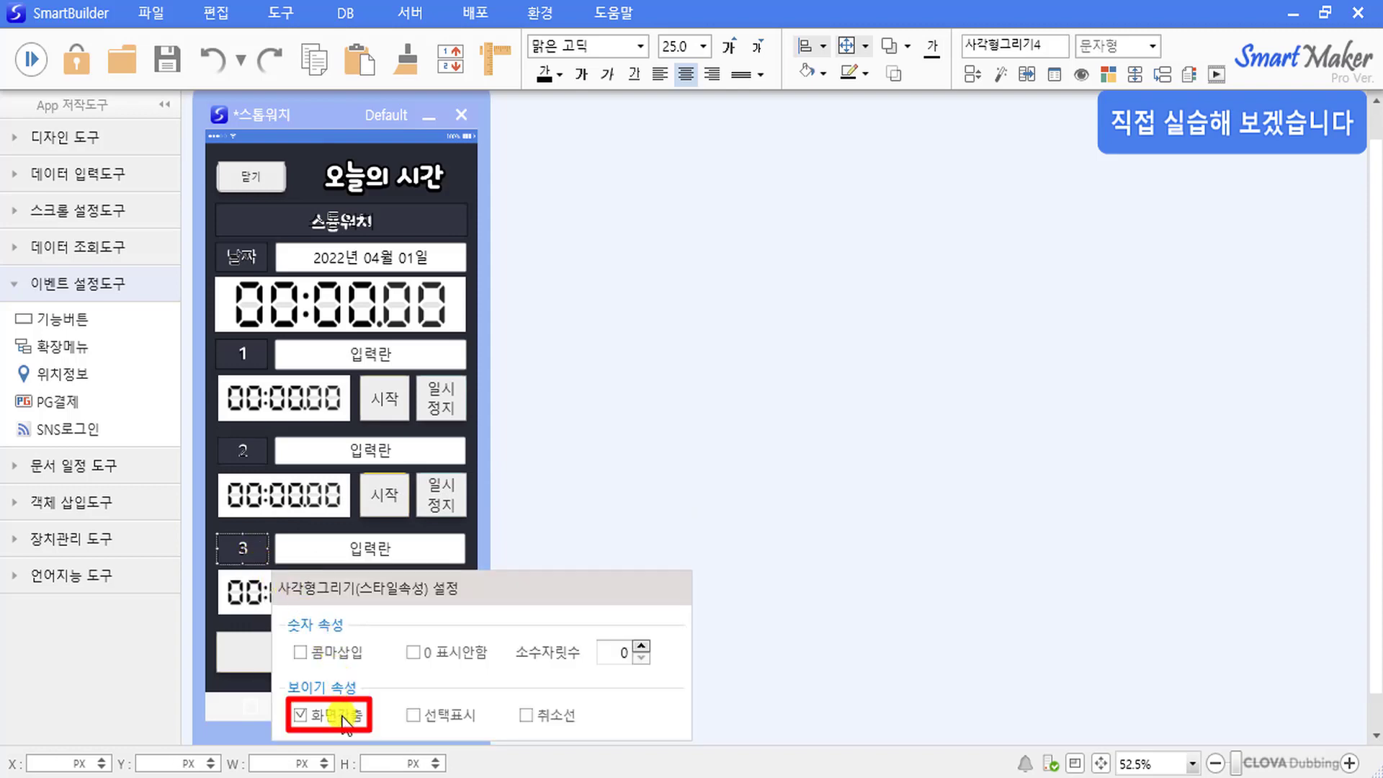
left_click(703, 714)
Set the fill of the 닫기 button, date field, clocks, 입력란 fields, 시작, 일시정지 and 전체 초기화 buttons to 채우기 없음.
left_click(277, 184, "shift")
left_click(298, 256, "shift")
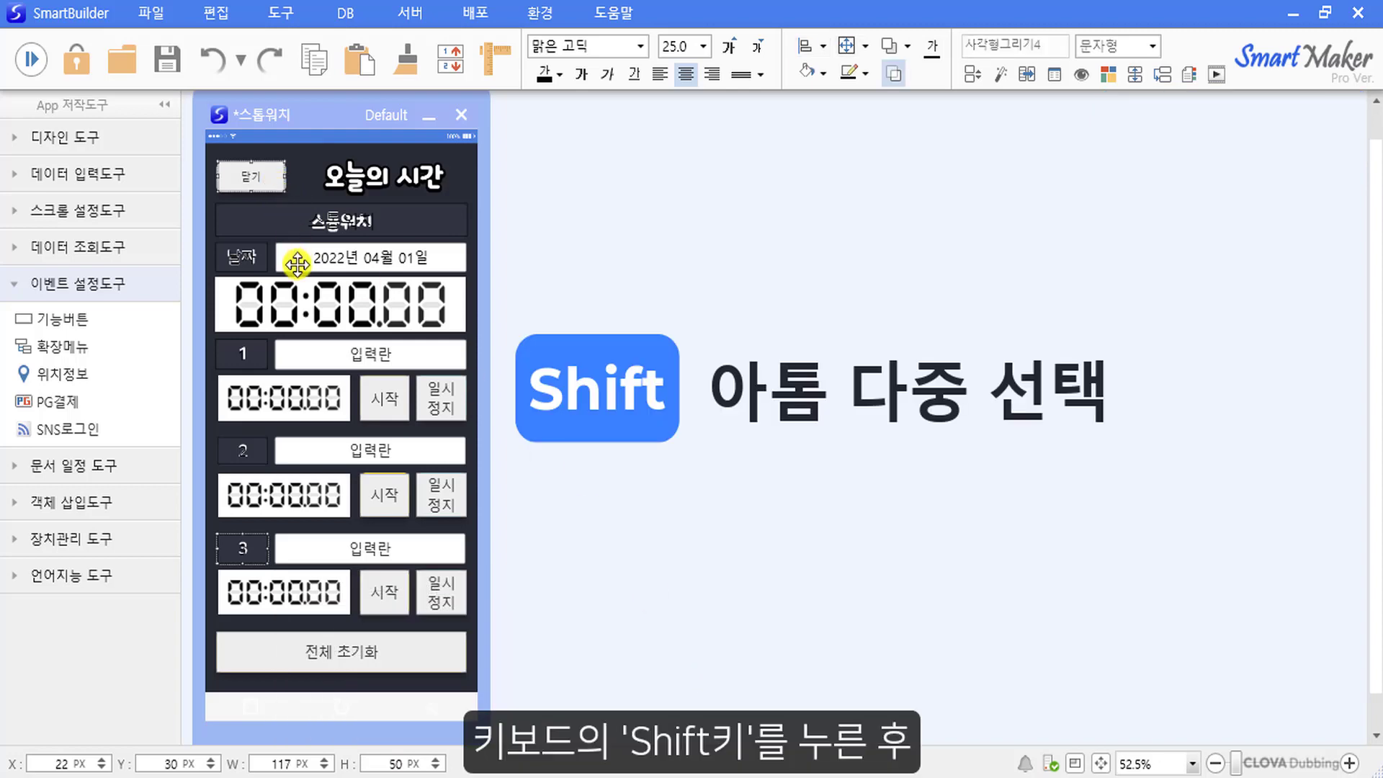
left_click(298, 302, "shift")
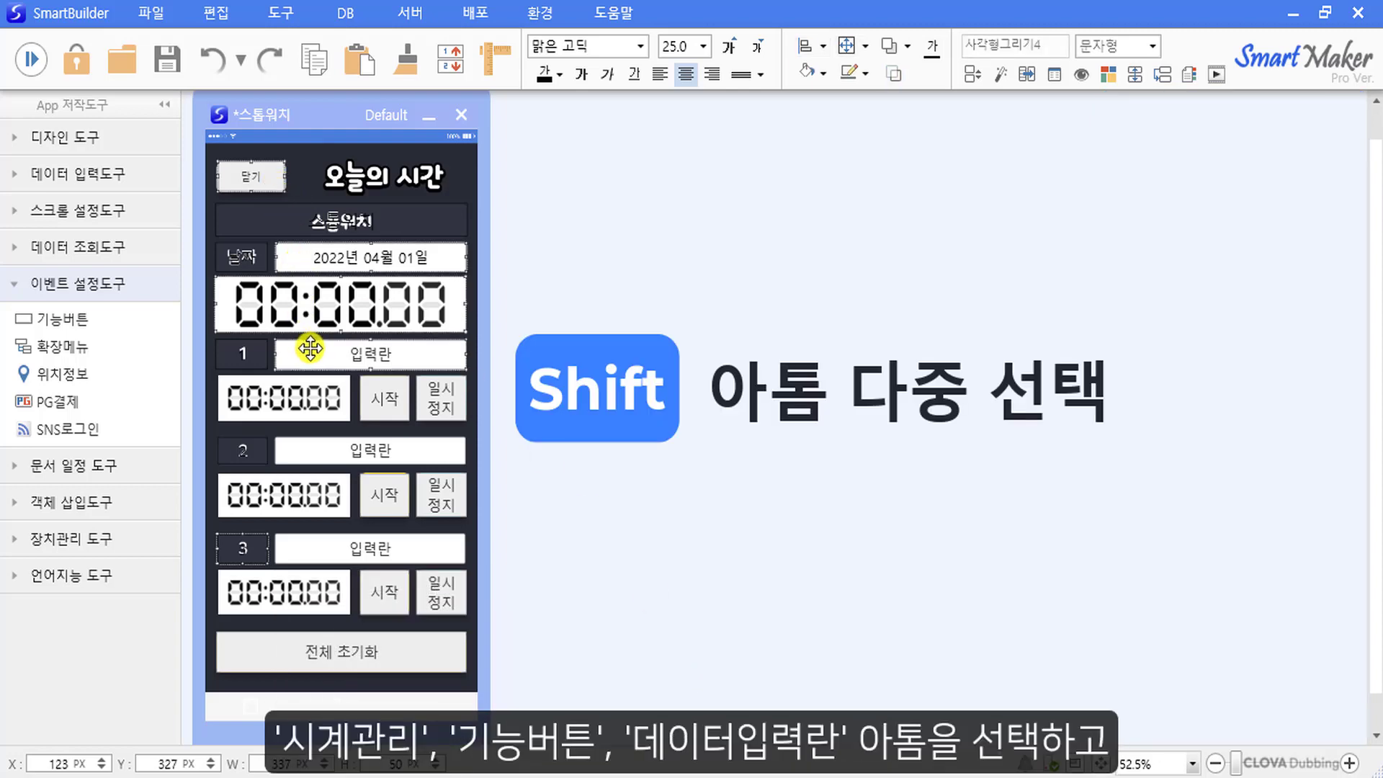
left_click(326, 398, "shift")
left_click(385, 398, "shift")
left_click(436, 400, "shift")
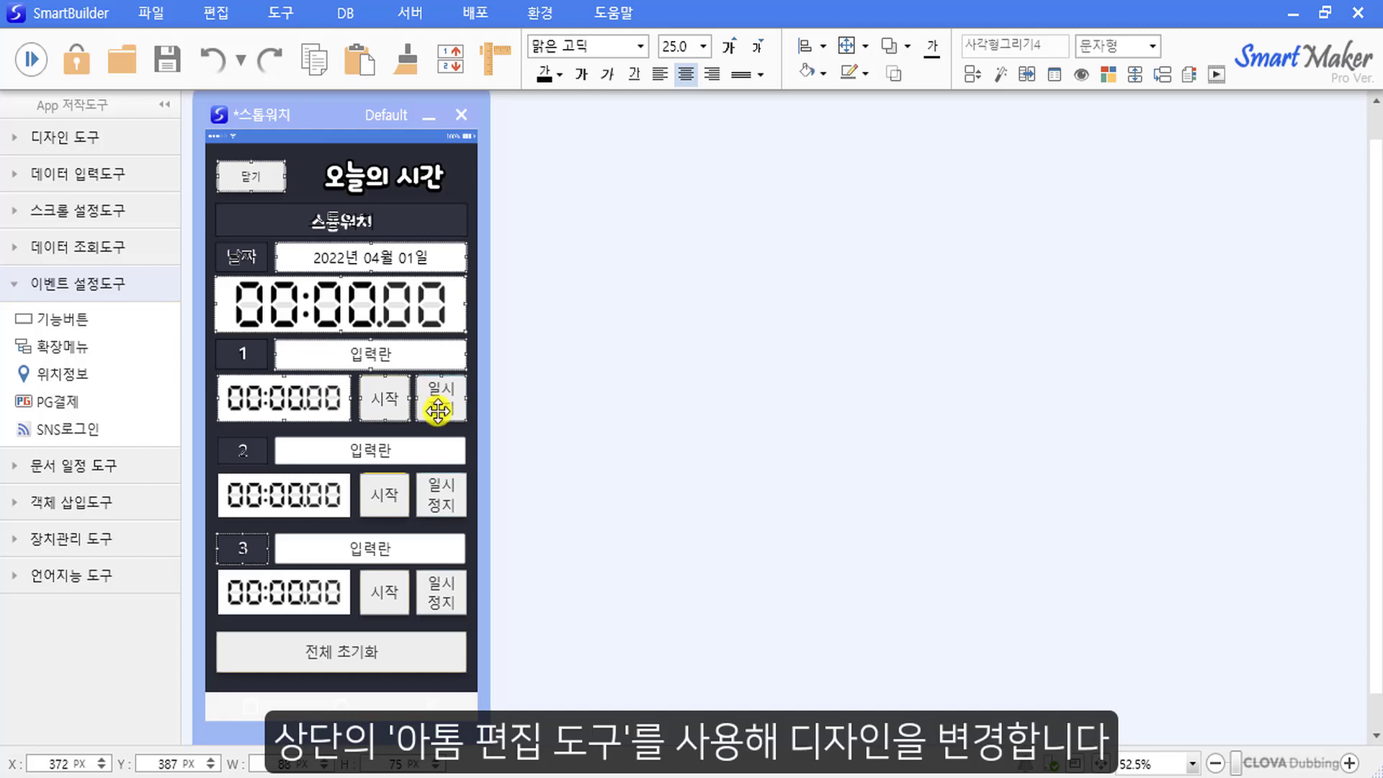
left_click(396, 448, "shift")
left_click(340, 492, "shift")
left_click(384, 495, "shift")
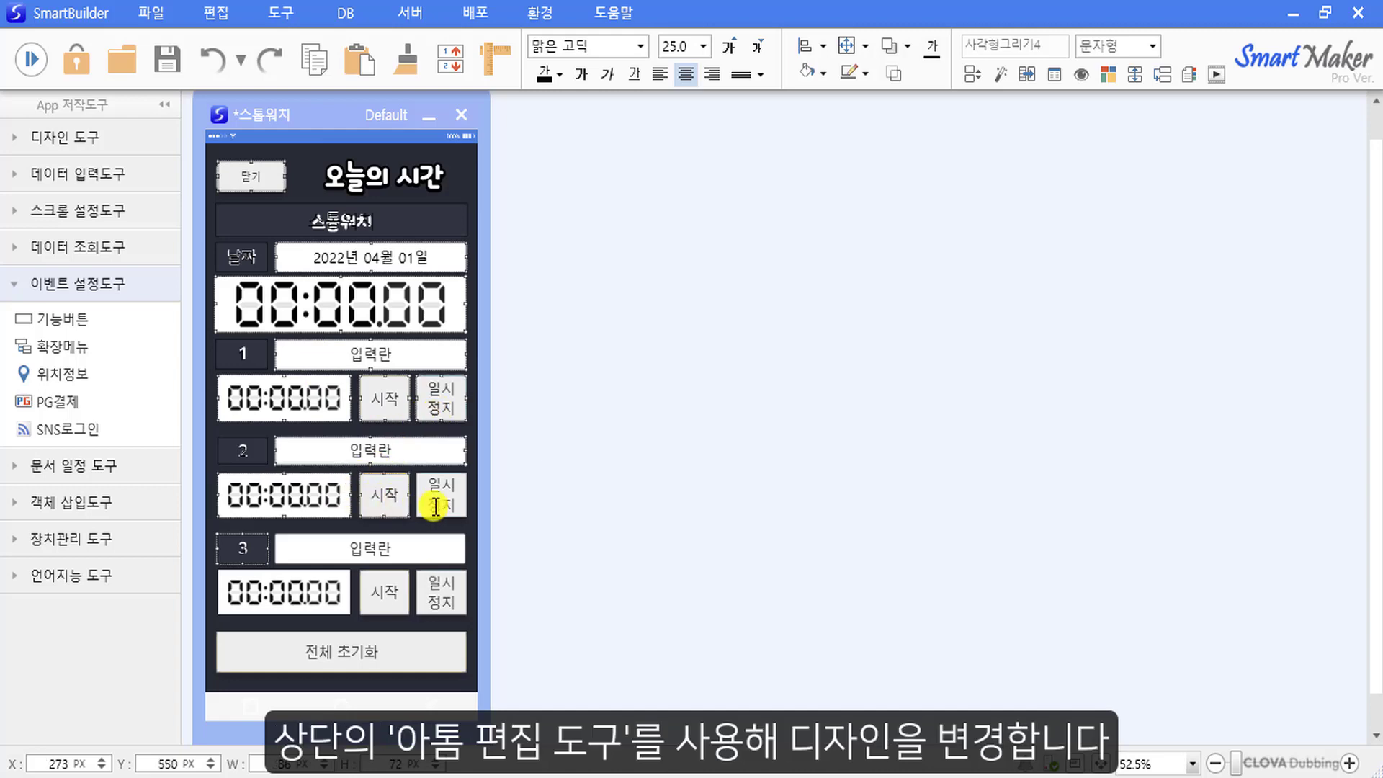
left_click(435, 512, "shift")
left_click(243, 558, "shift")
left_click(283, 555, "shift")
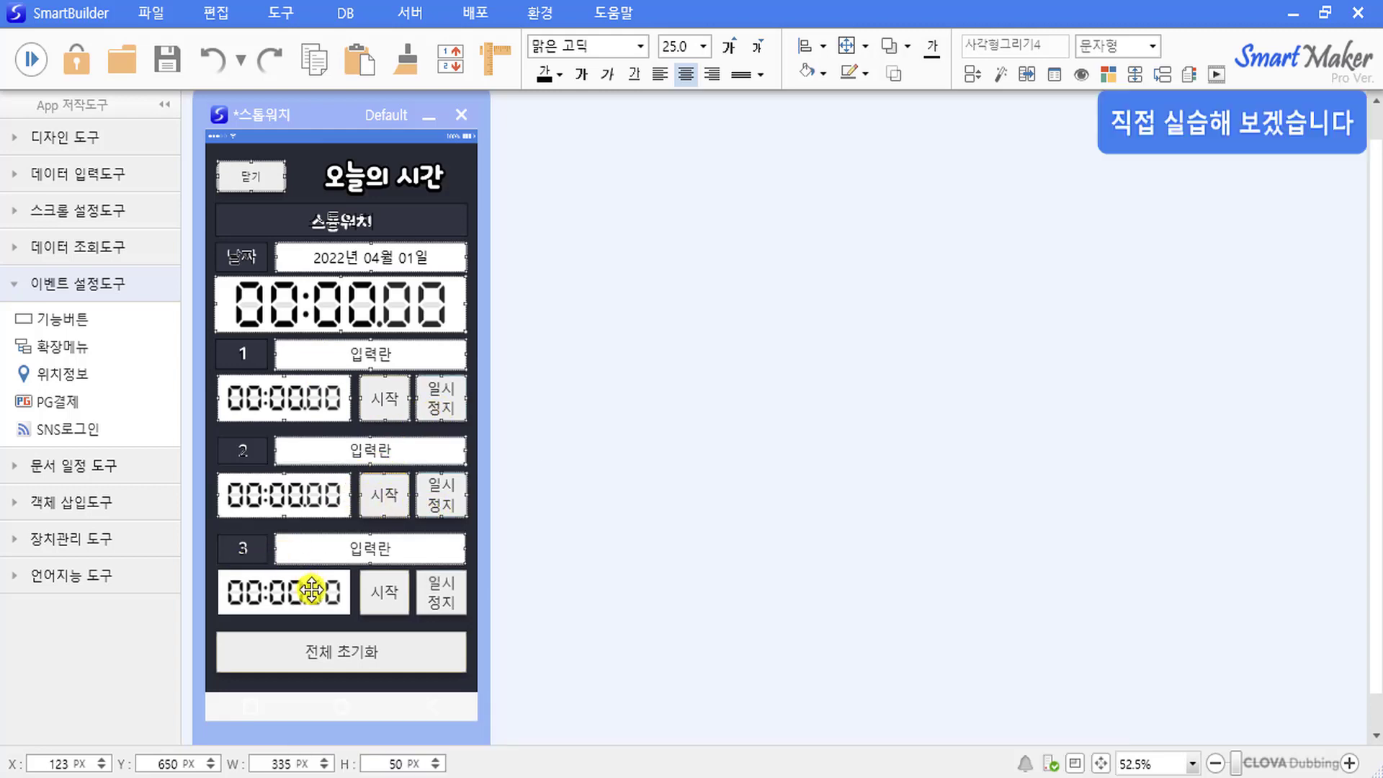
left_click(308, 586, "shift")
left_click(396, 596, "shift")
left_click(434, 603, "shift")
left_click(417, 651, "shift")
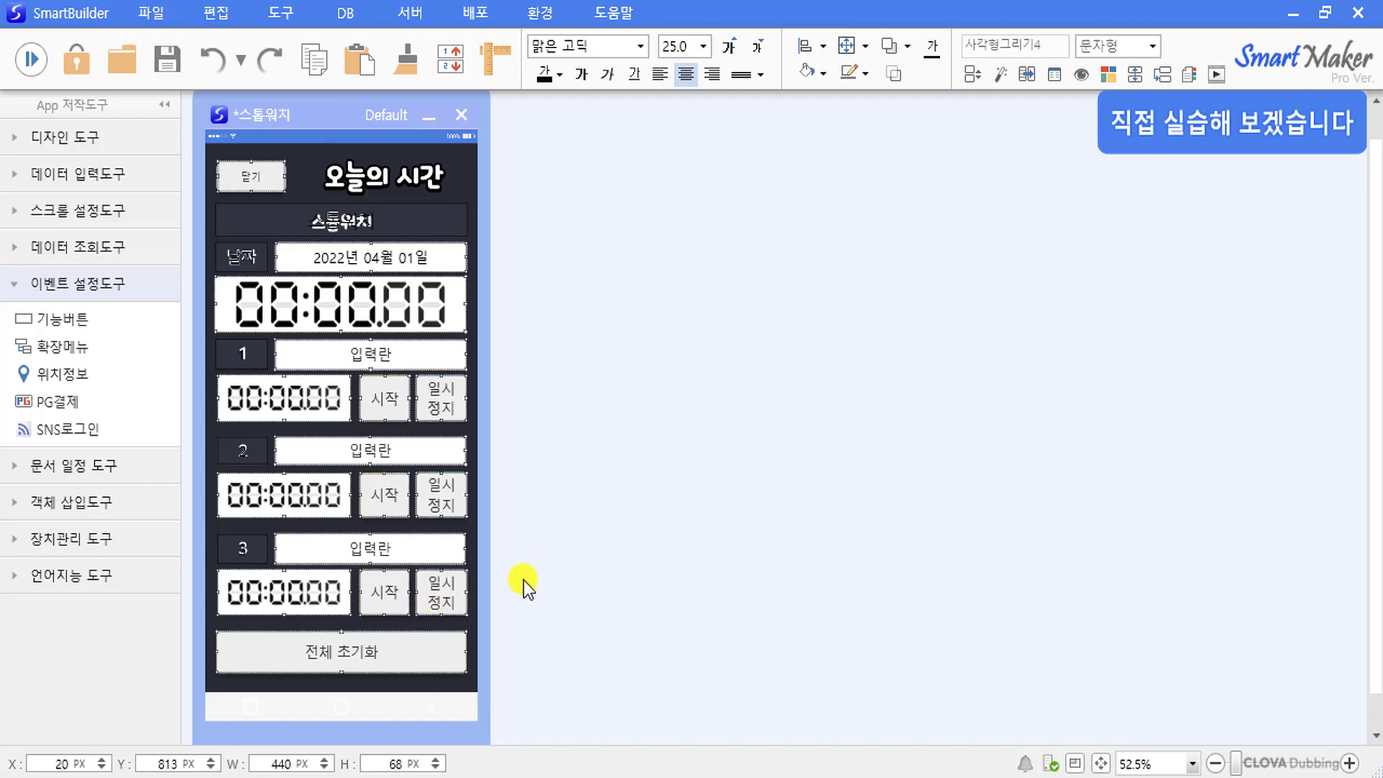
left_click(823, 73)
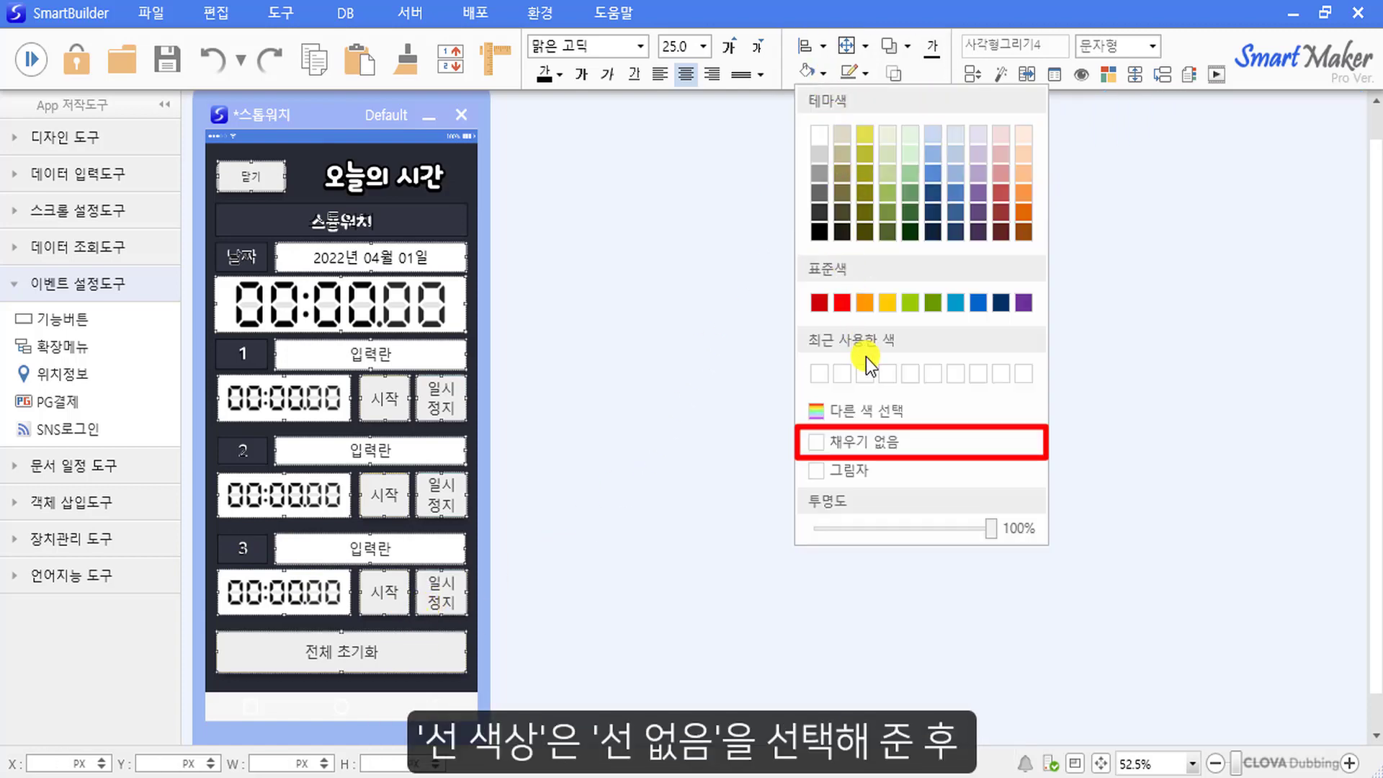
left_click(1001, 445)
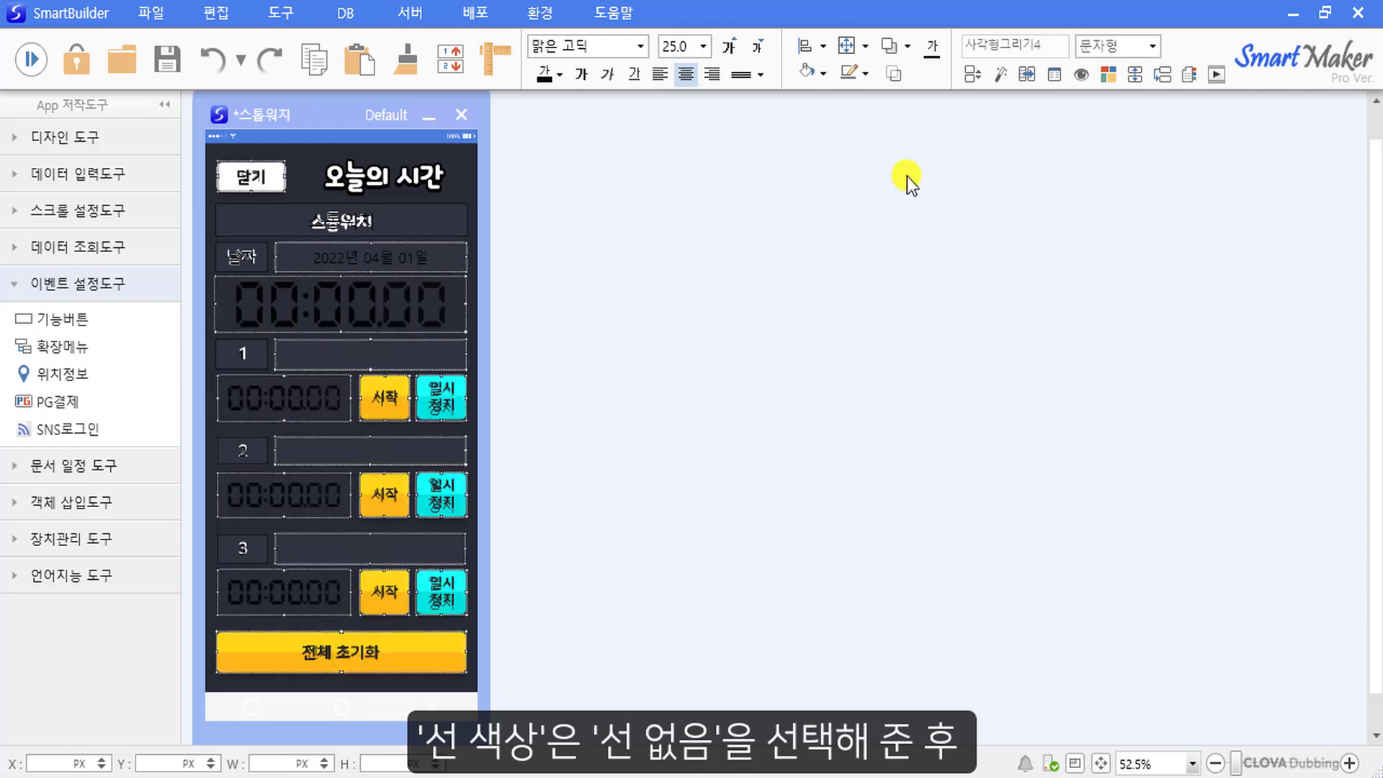
Set the selected atoms' line colour to 선 없음 and their text colour to white.
left_click(865, 74)
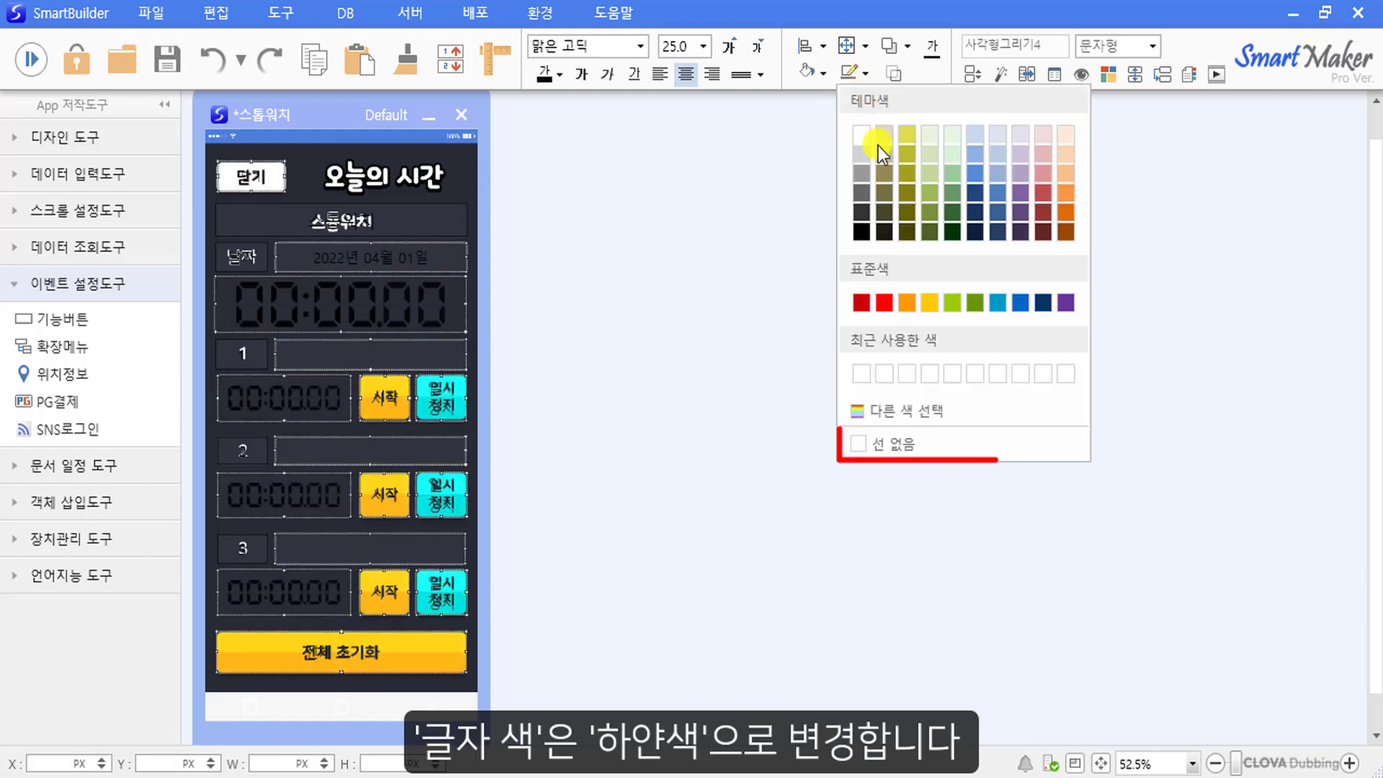
left_click(954, 445)
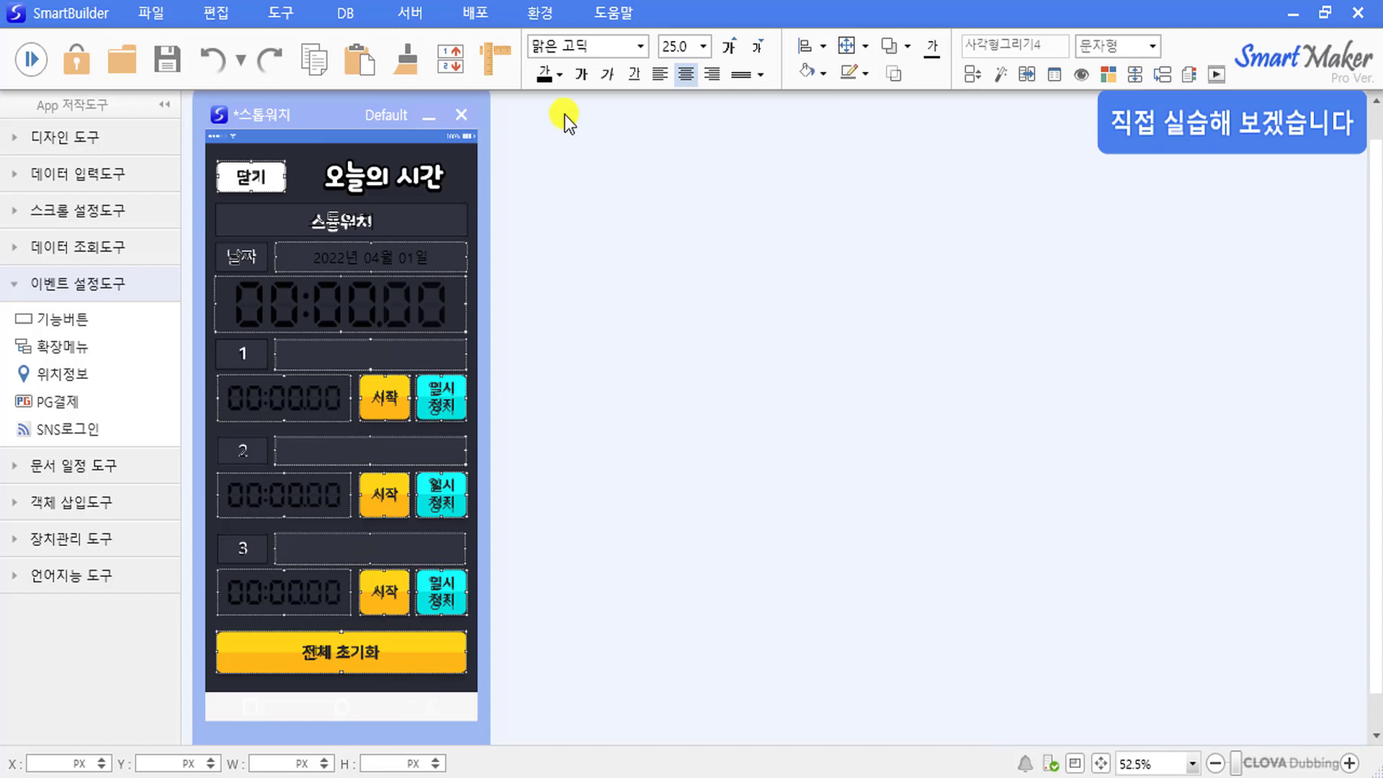
left_click(556, 77)
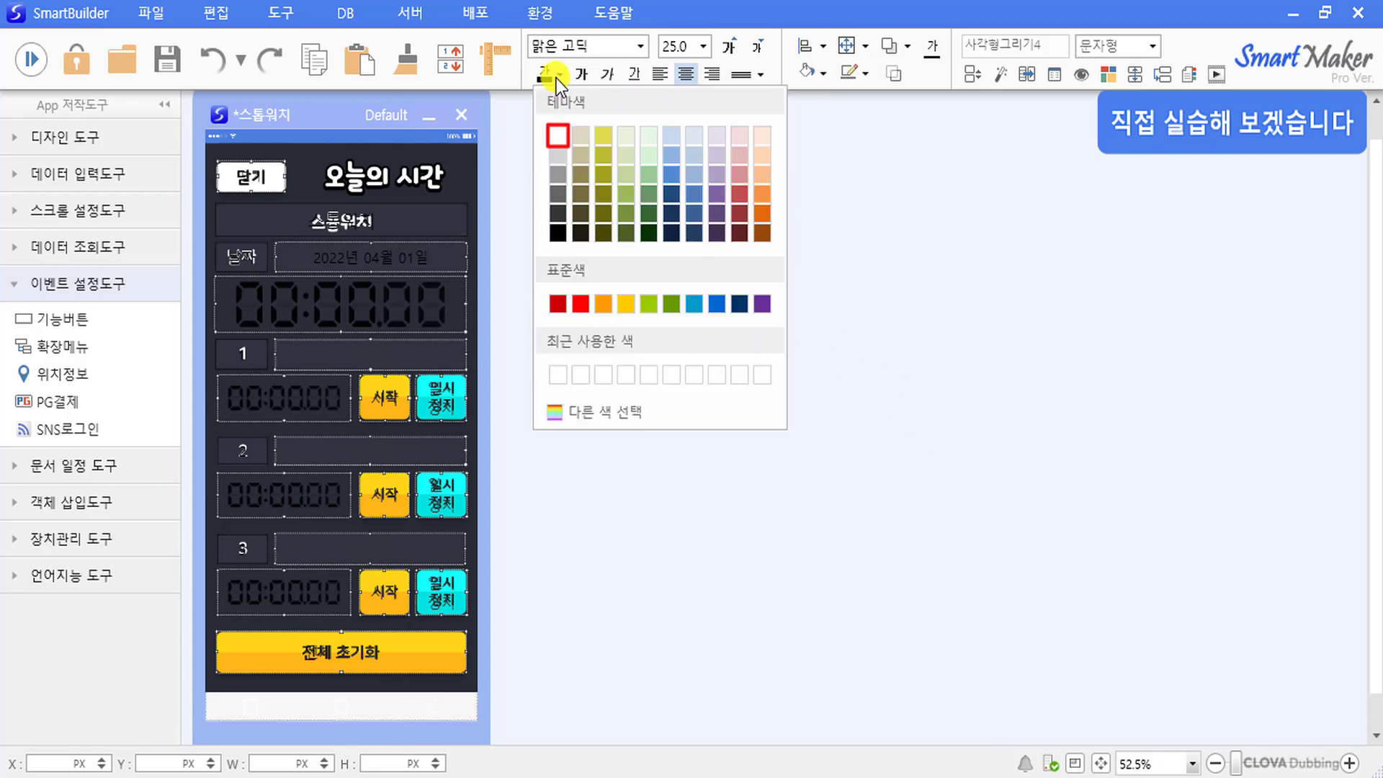
left_click(558, 136)
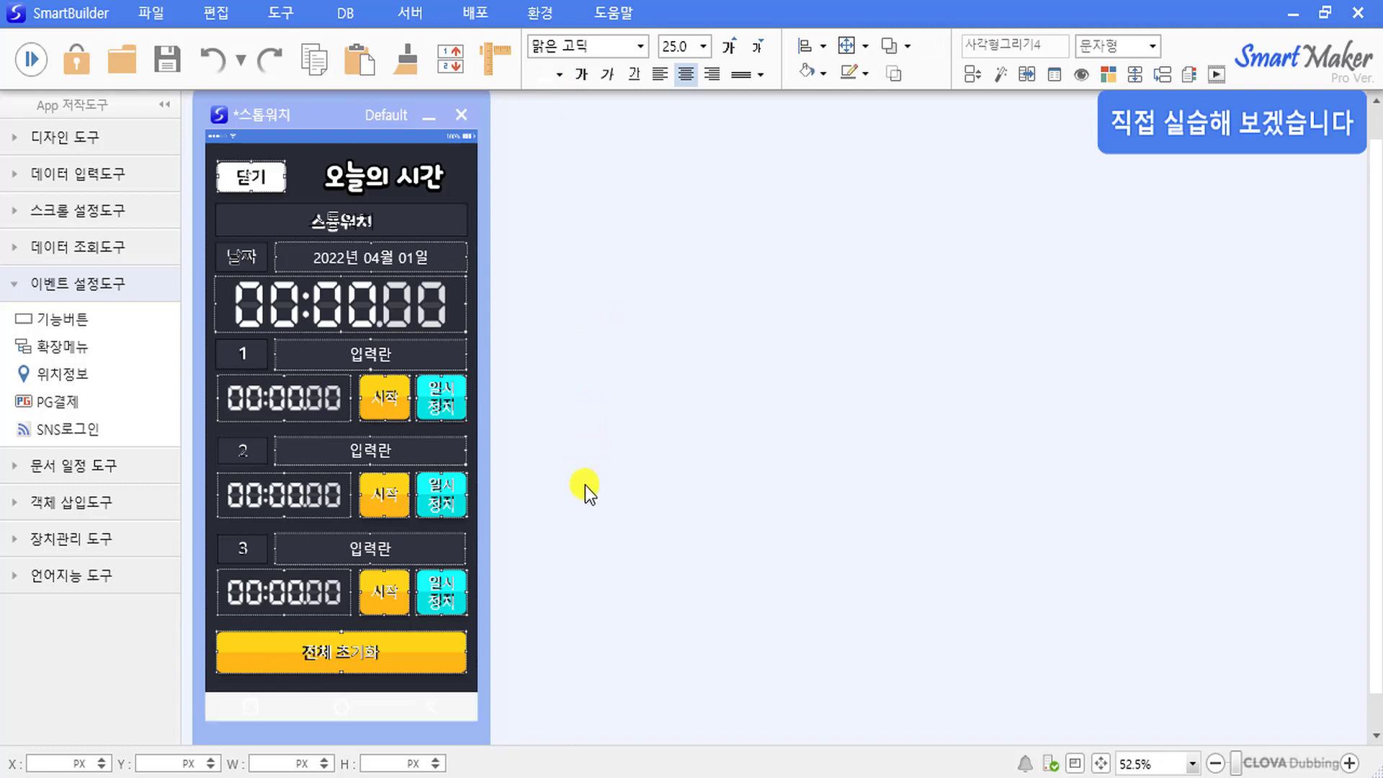
left_click(470, 681)
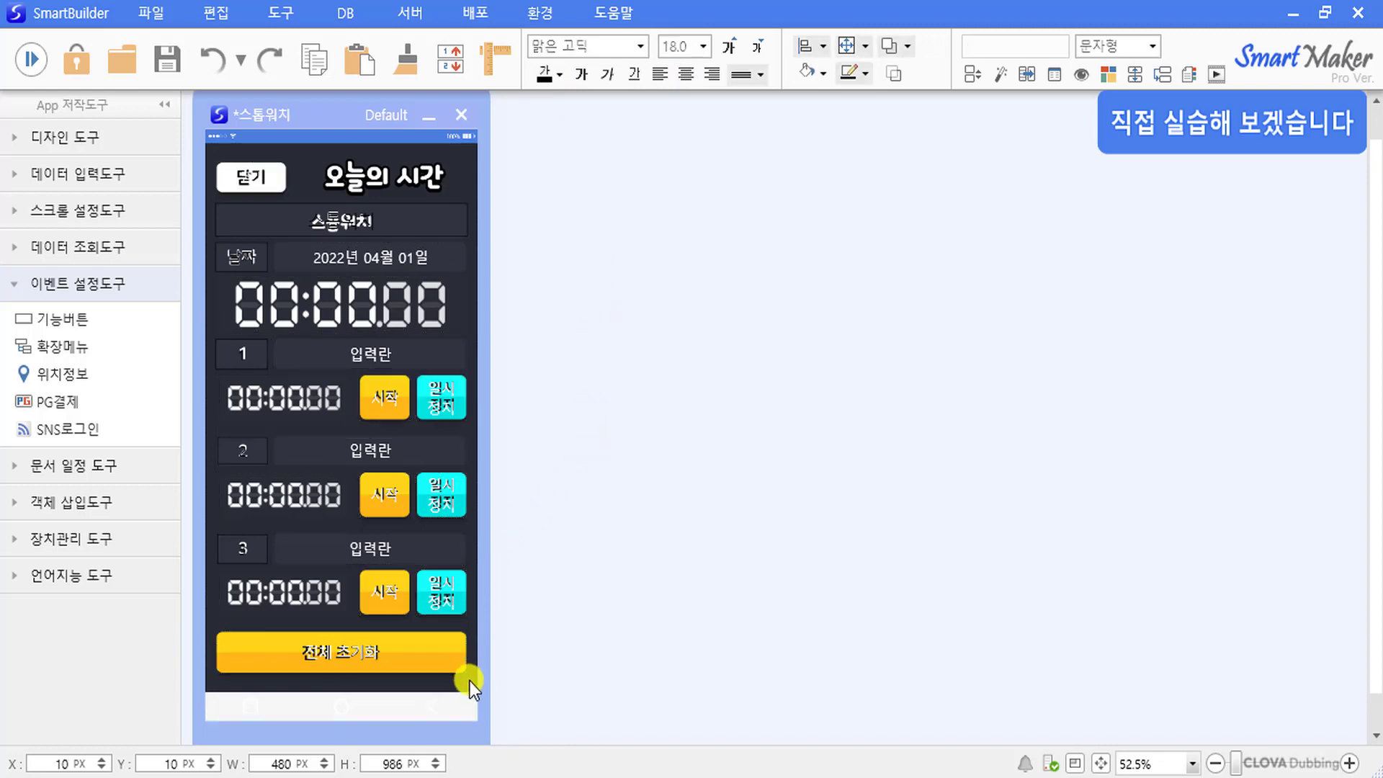
Delete the text from the 시작 and 일시정지 buttons in all three stopwatch rows.
left_click(397, 402)
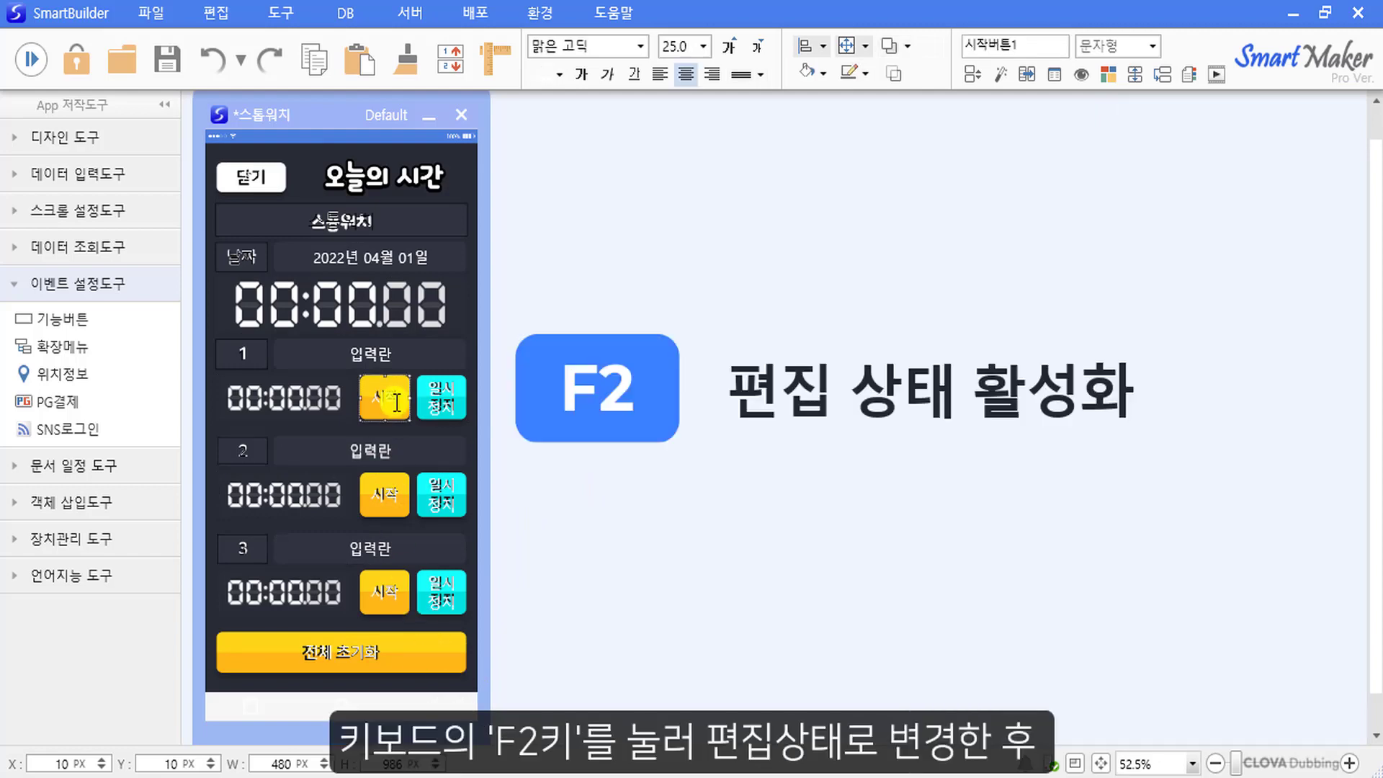
key("F2")
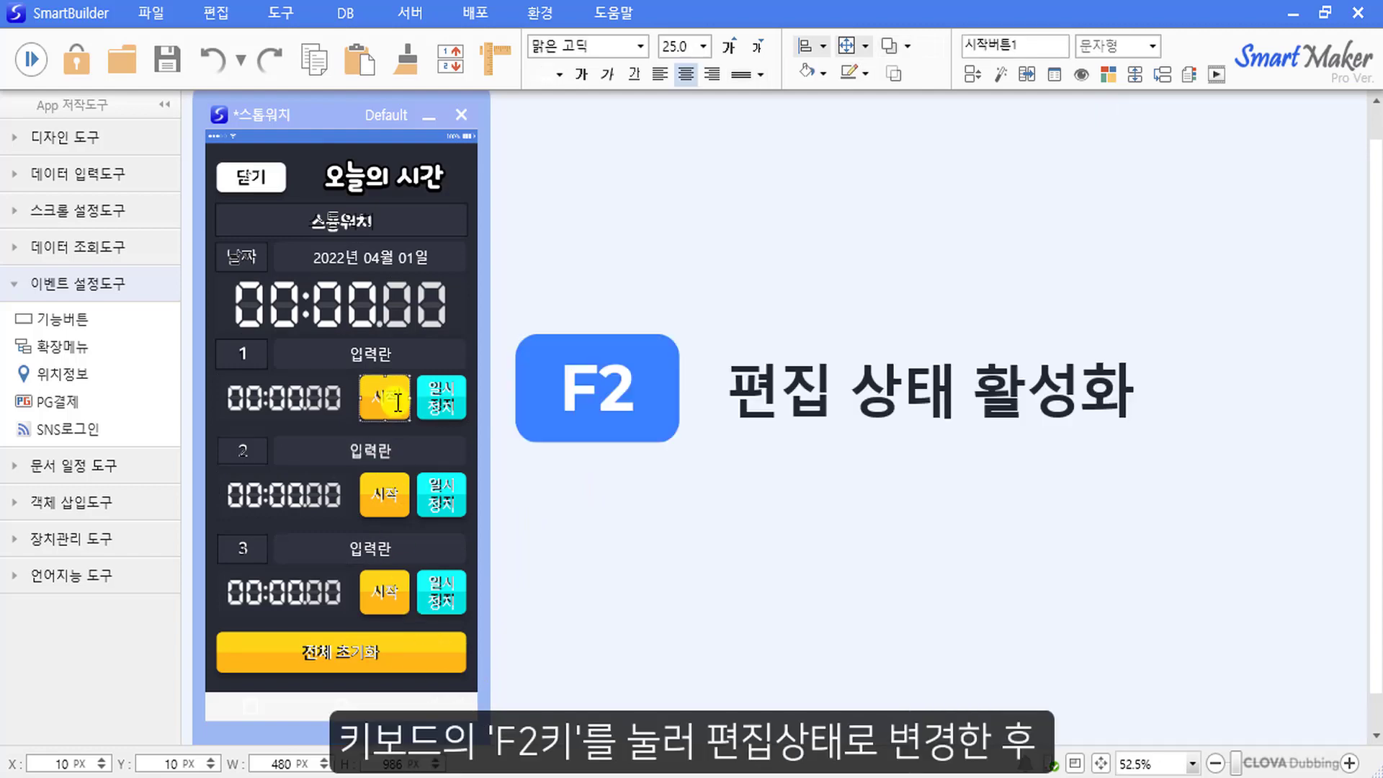
left_click(447, 401)
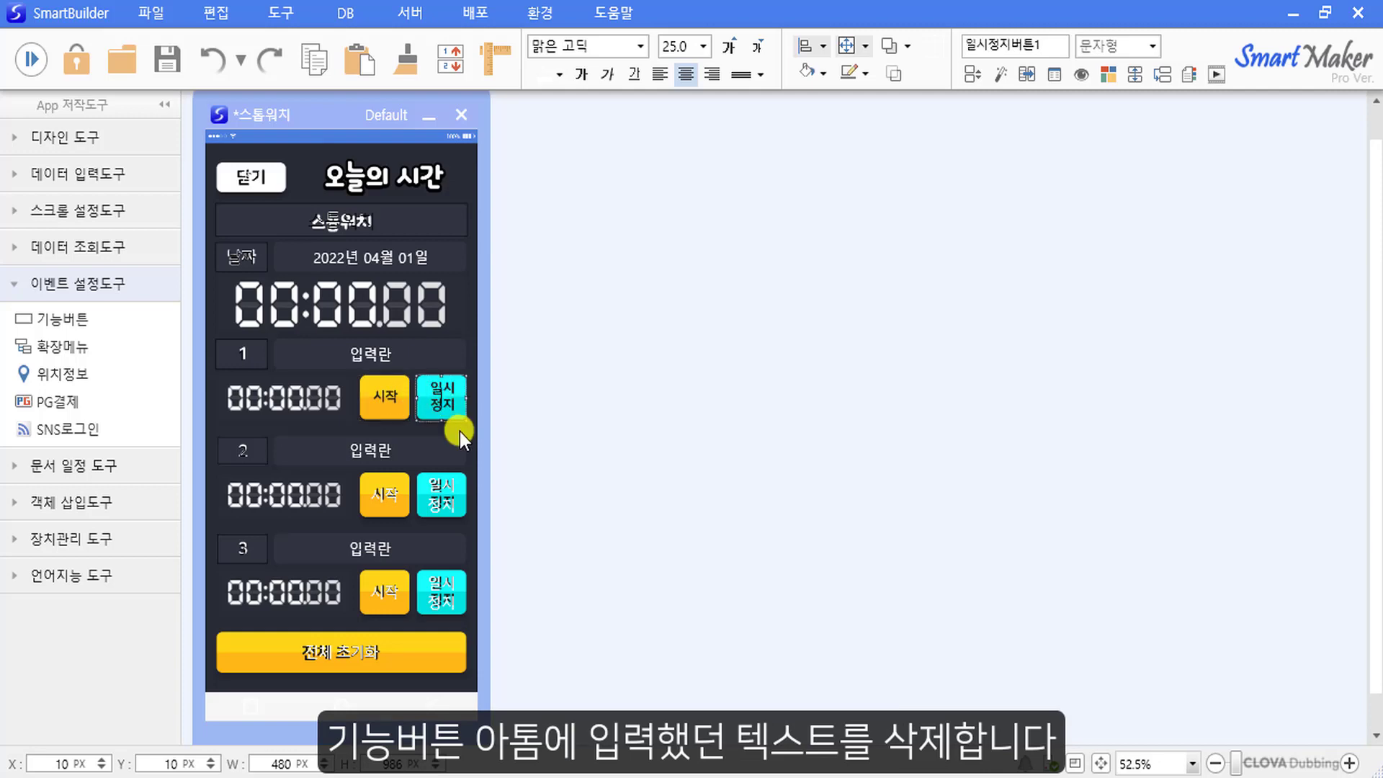
left_click(392, 501)
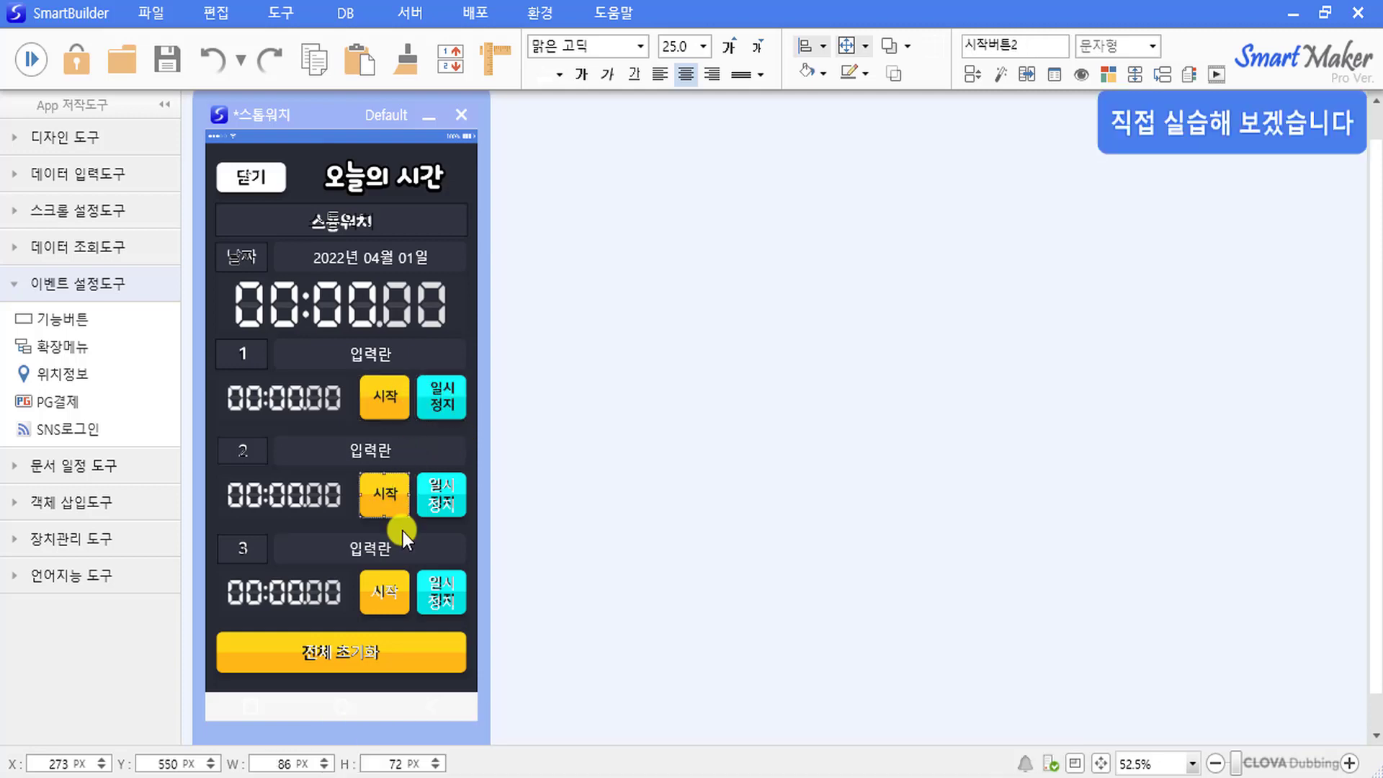
left_click(425, 513)
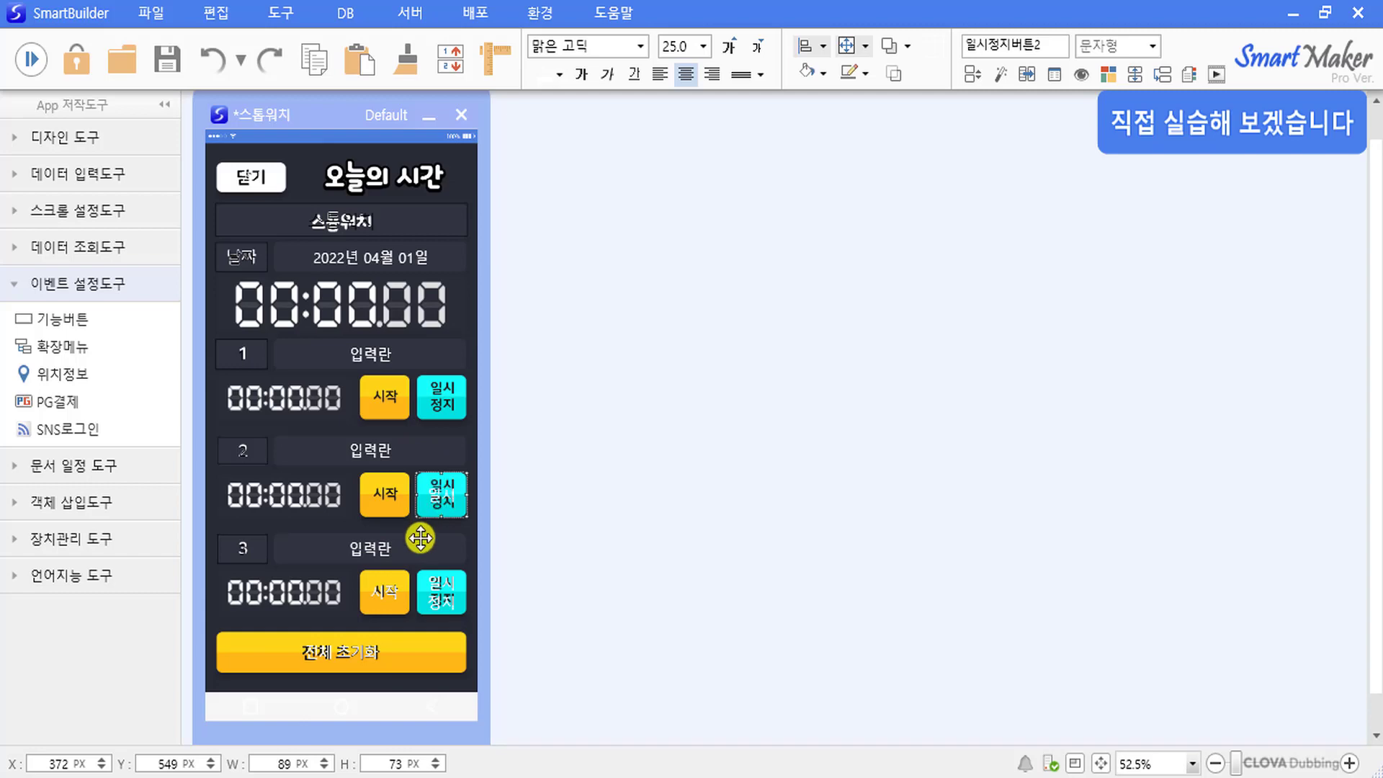
left_click(396, 601)
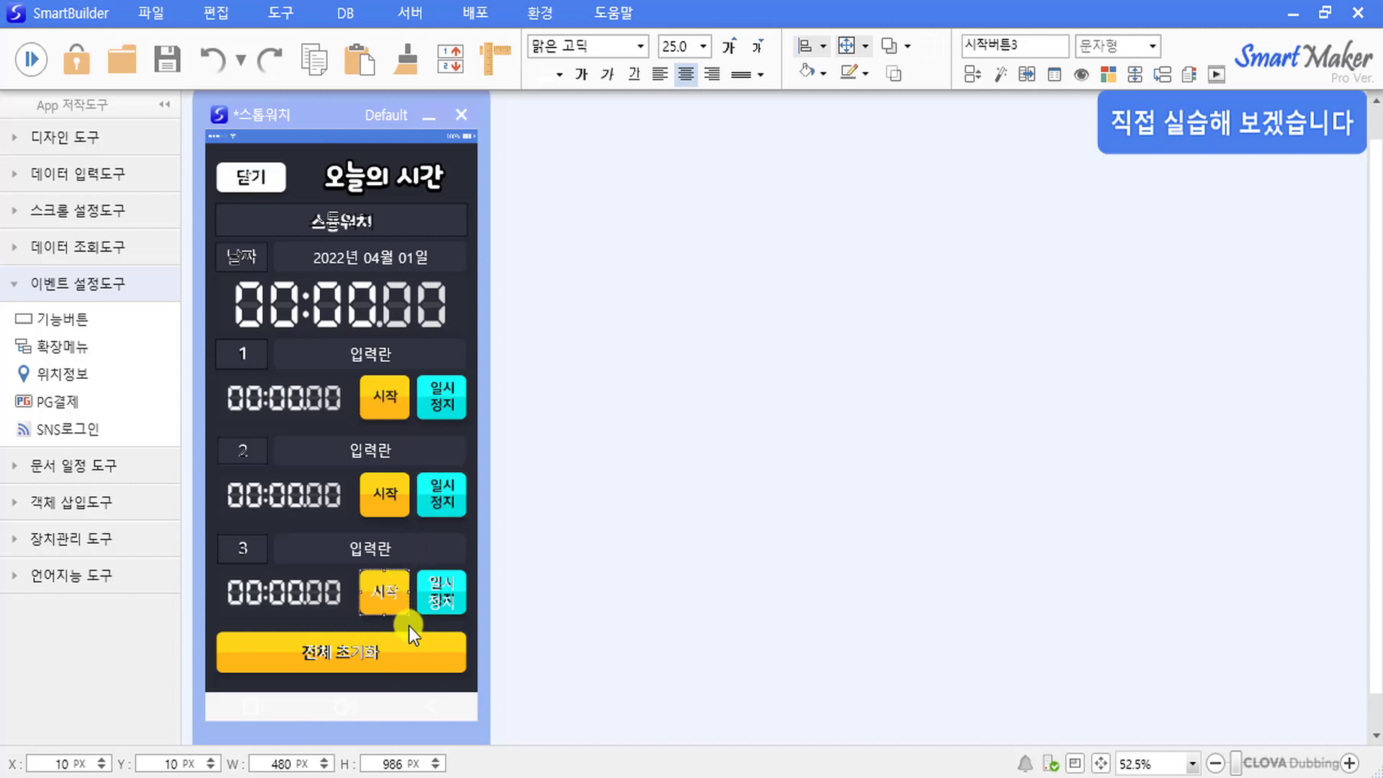
left_click(423, 611)
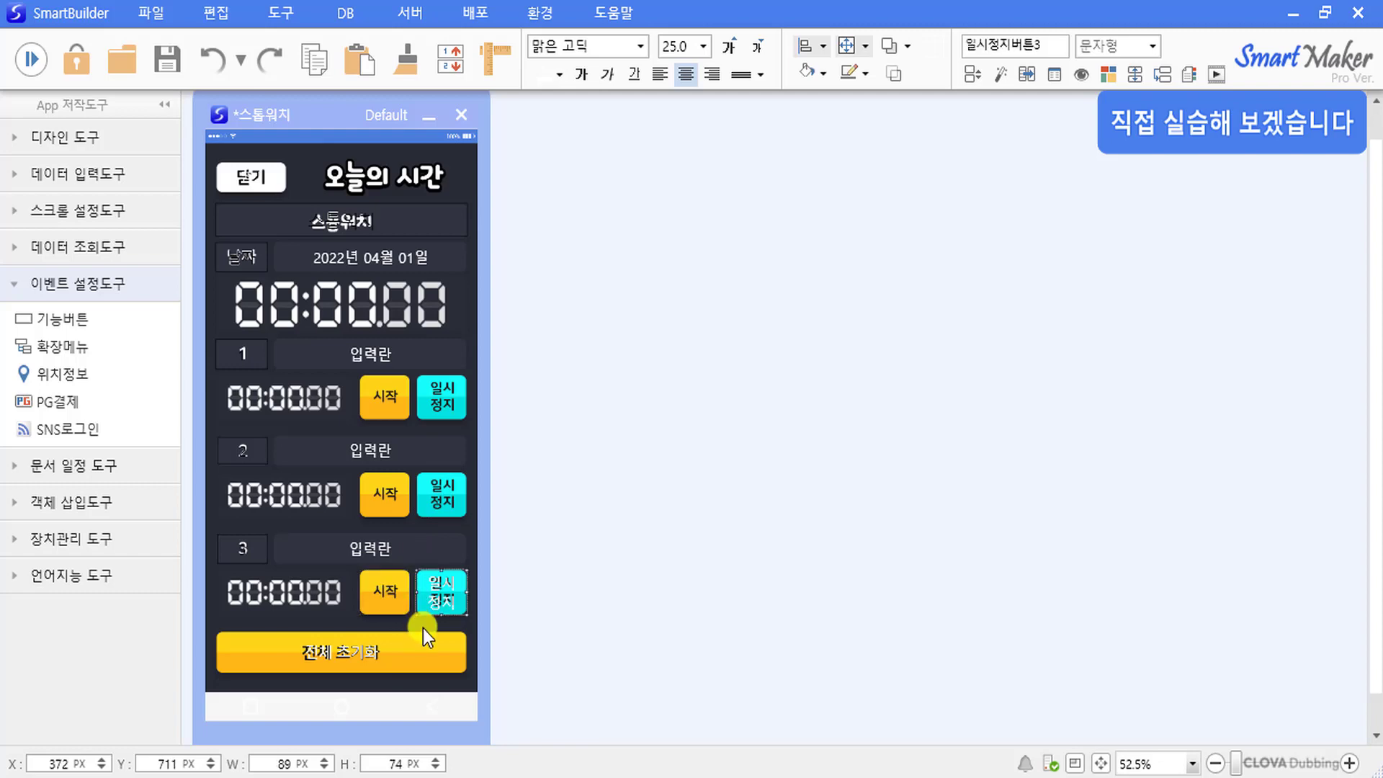
key("BackSpace")
key("BackSpace")
key("BackSpace")
Delete the text from the 전체 초기화 button and the 닫기 button.
left_click(427, 661)
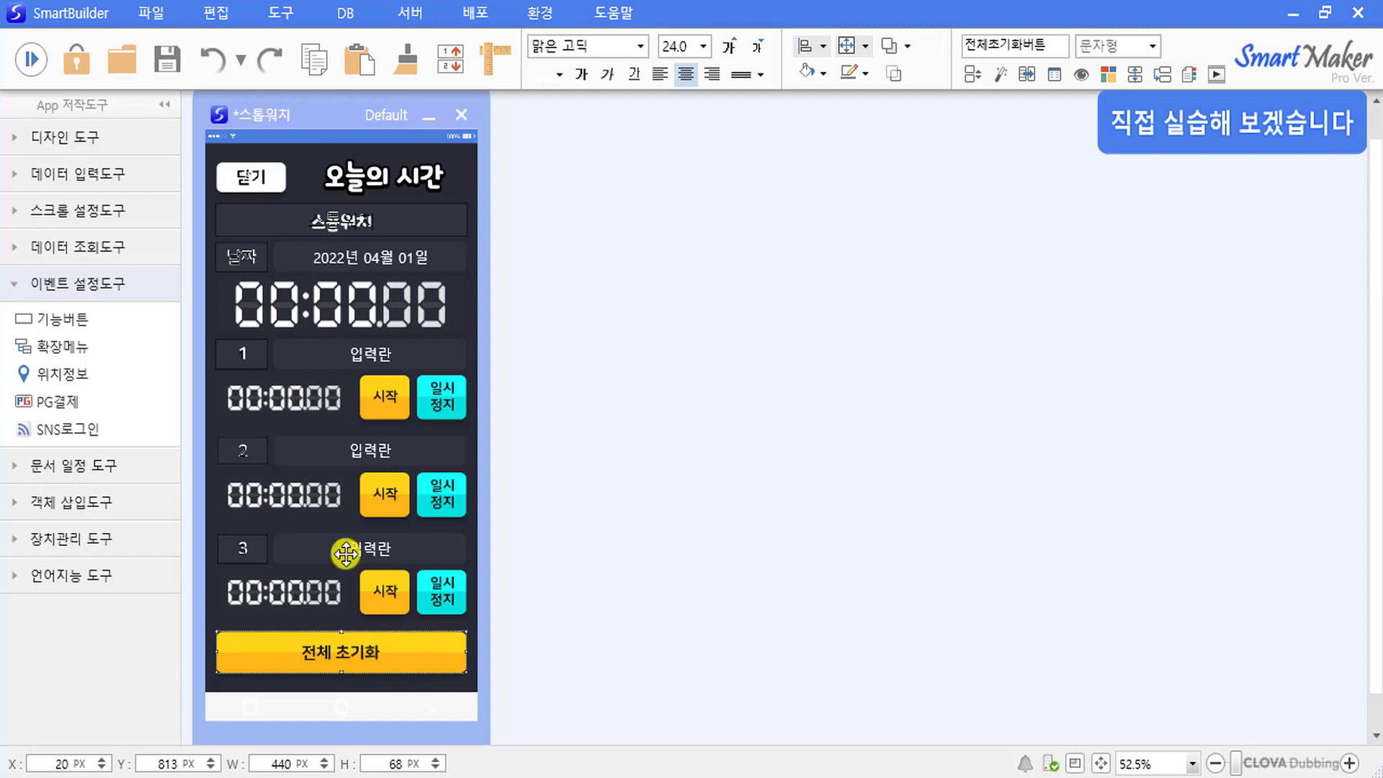
left_click(269, 175)
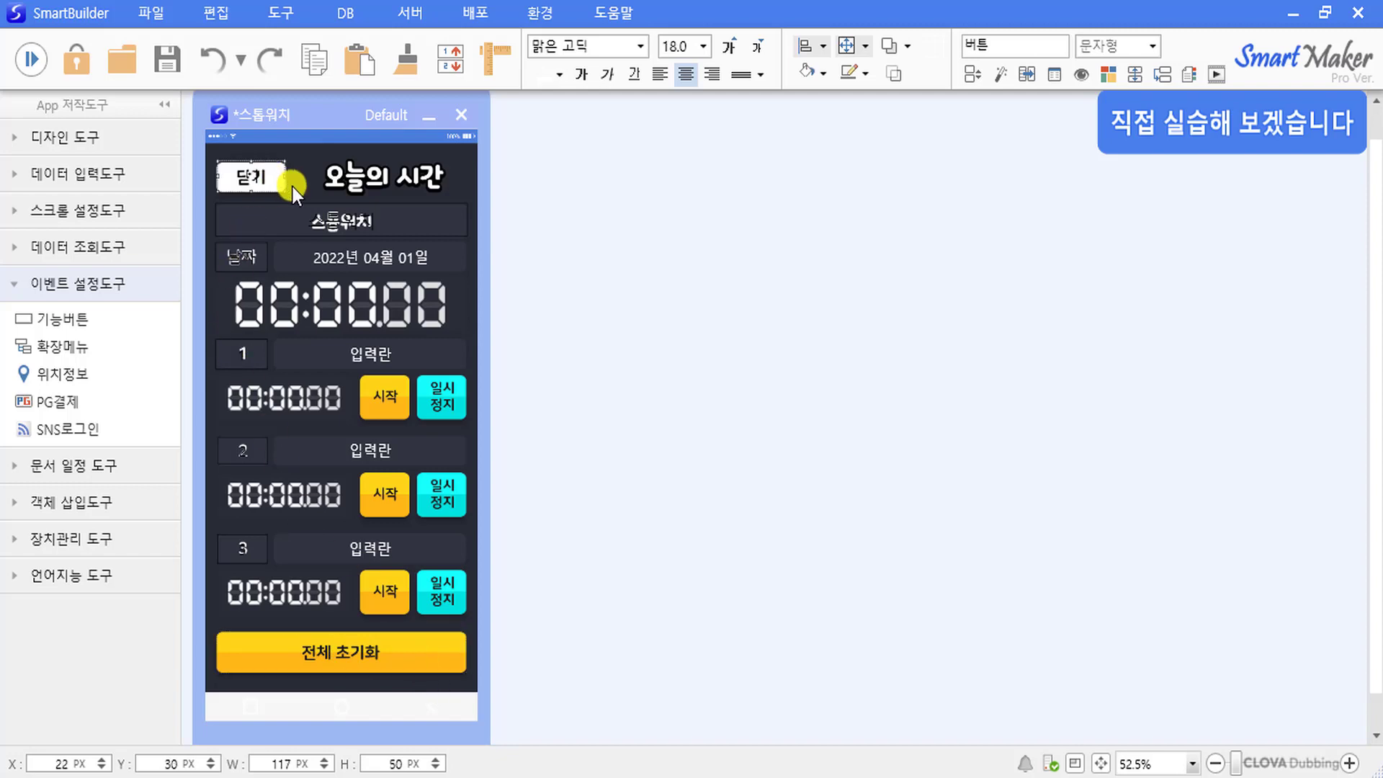
left_click(293, 188)
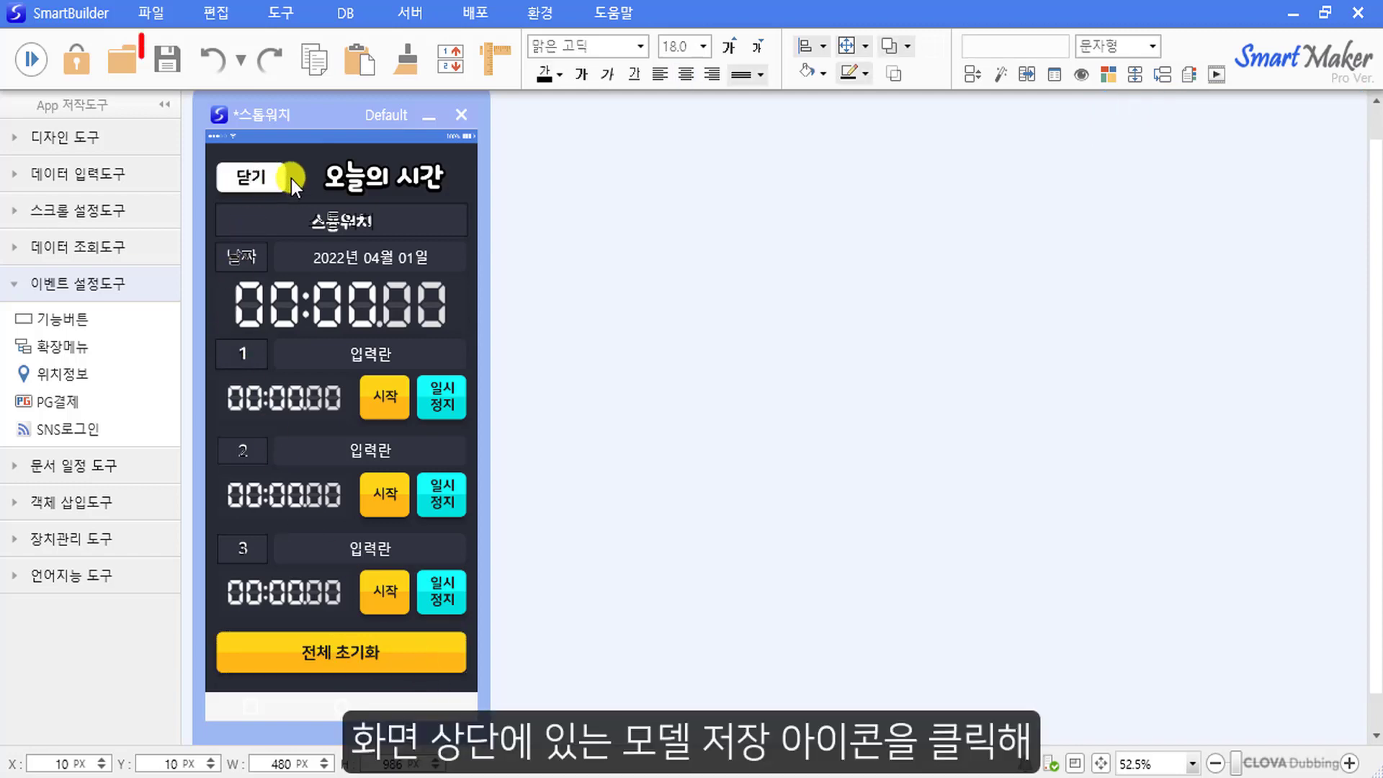
Save the 스톱워치 model and open 타이머.QPM from the 오늘의시간 folder.
left_click(168, 61)
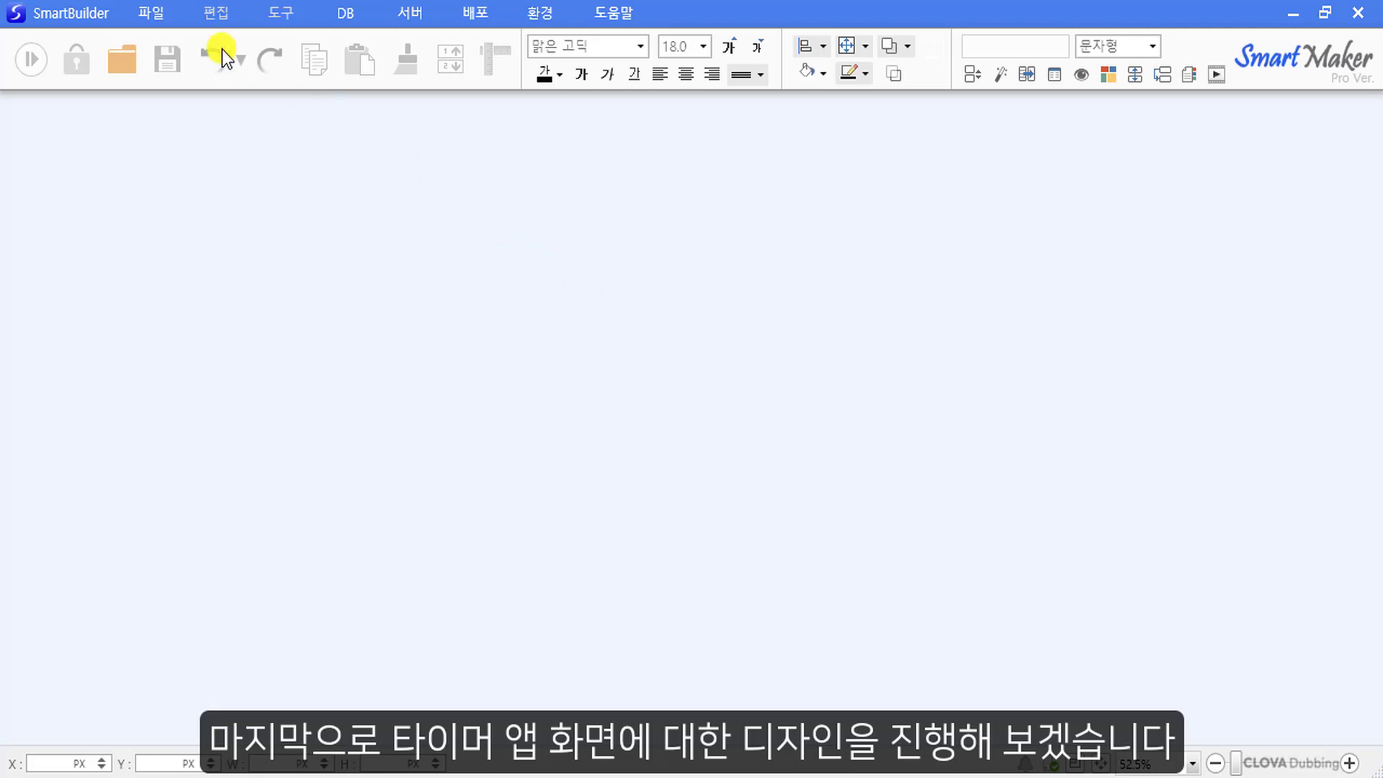
left_click(158, 20)
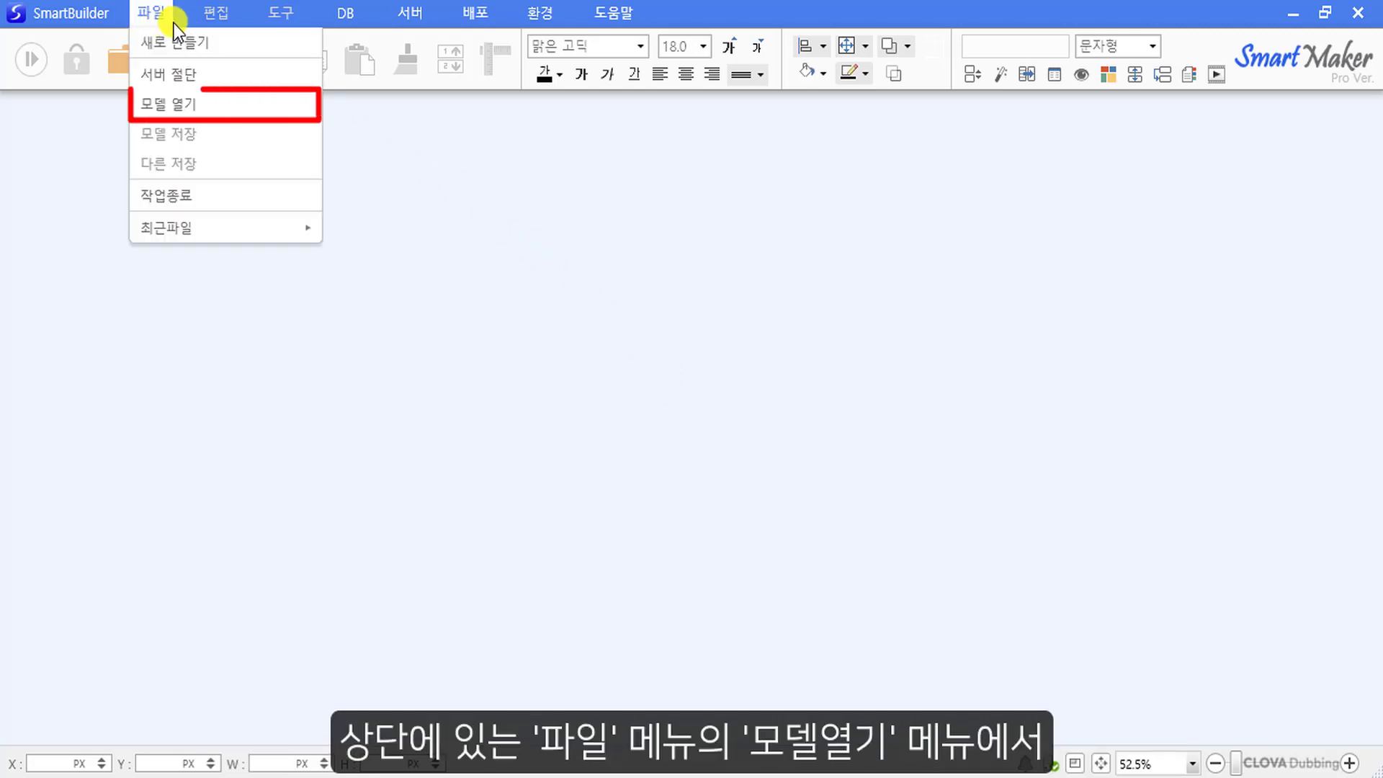
left_click(253, 105)
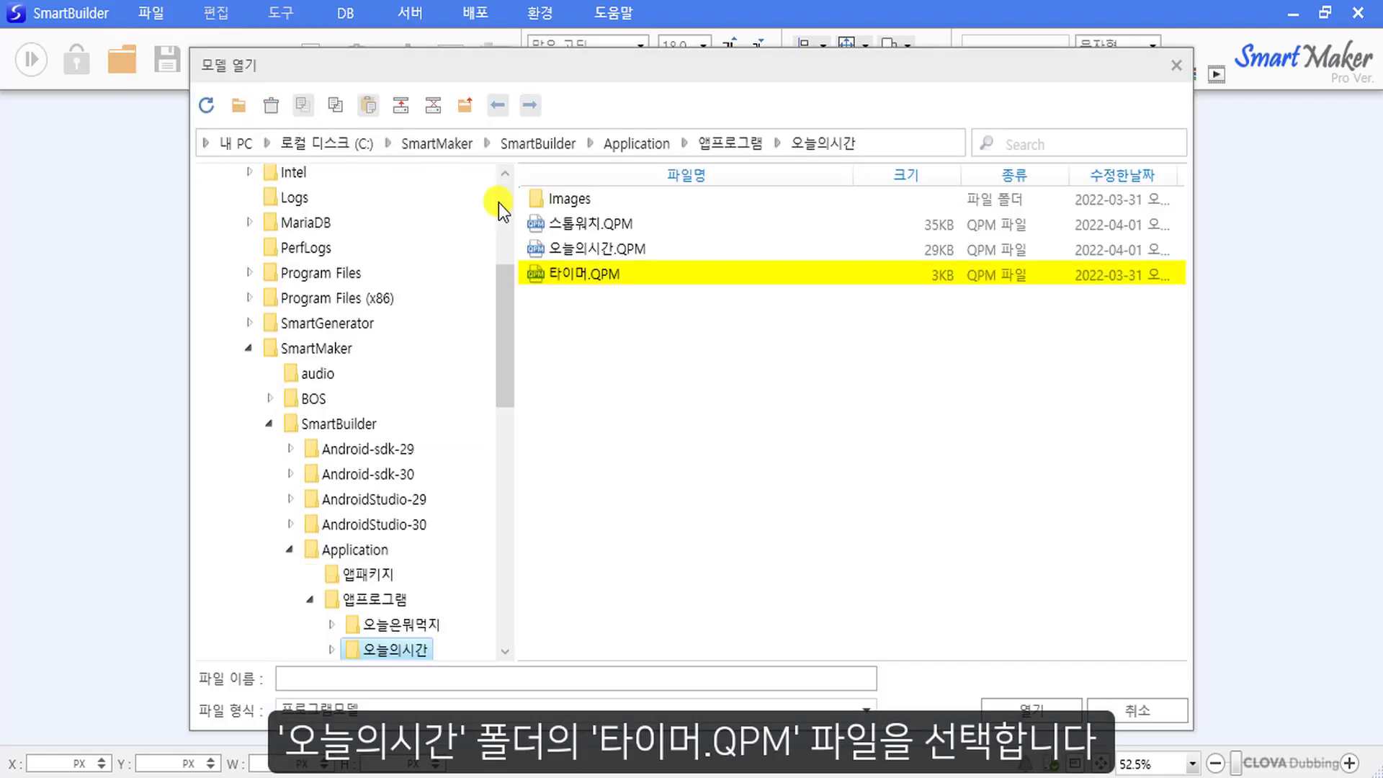
left_click(612, 273)
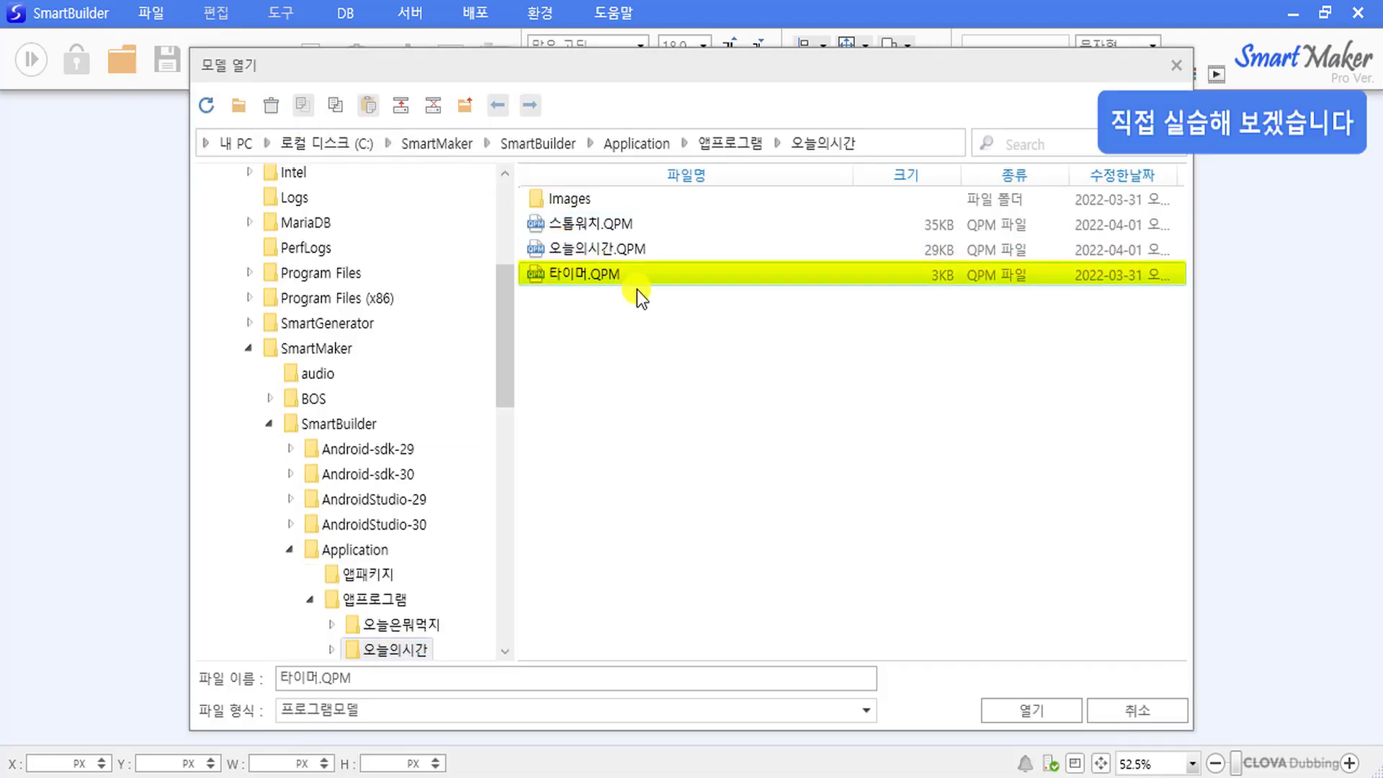
left_click(1069, 707)
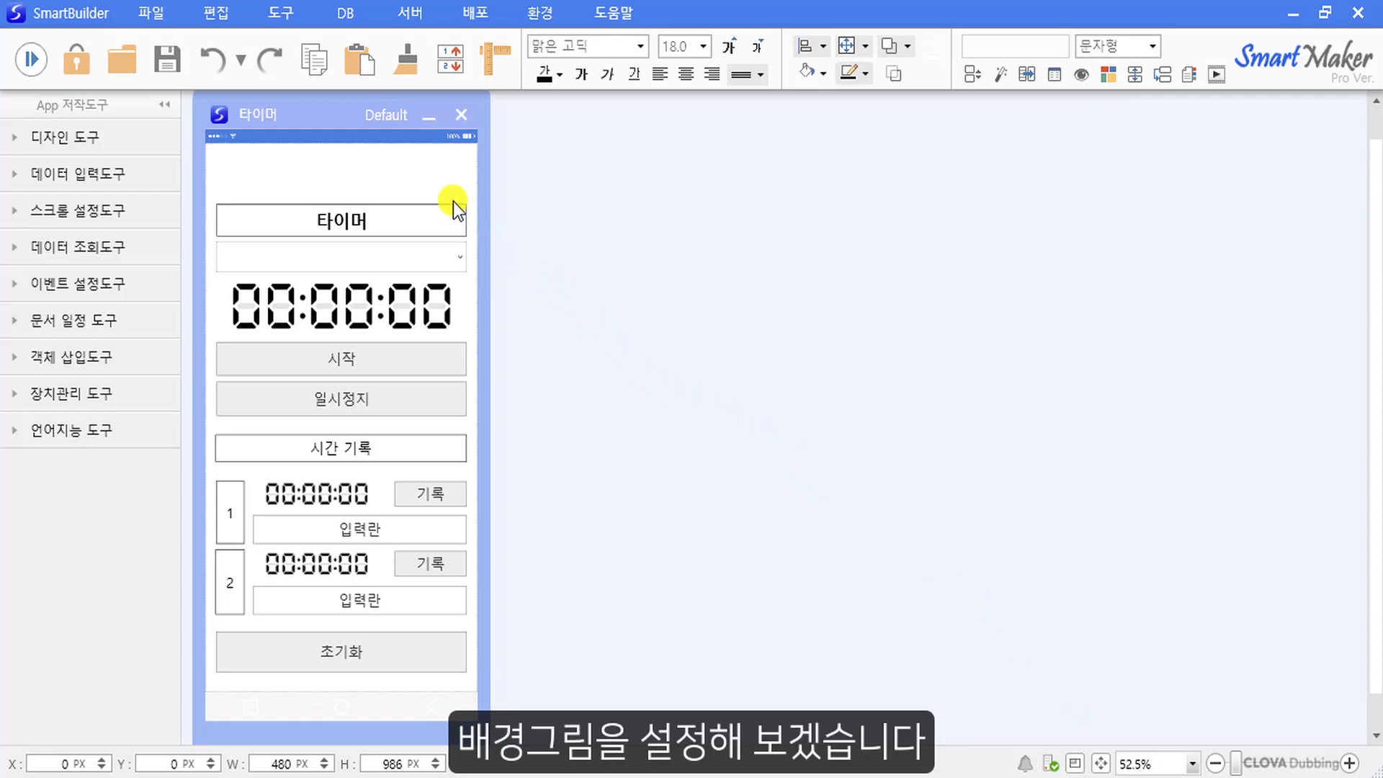
Set 타이머.png from the Images folder as the 타이머 screen's background image in the program properties, with 그림표시 set to 크기맞춤.
right_click(440, 183)
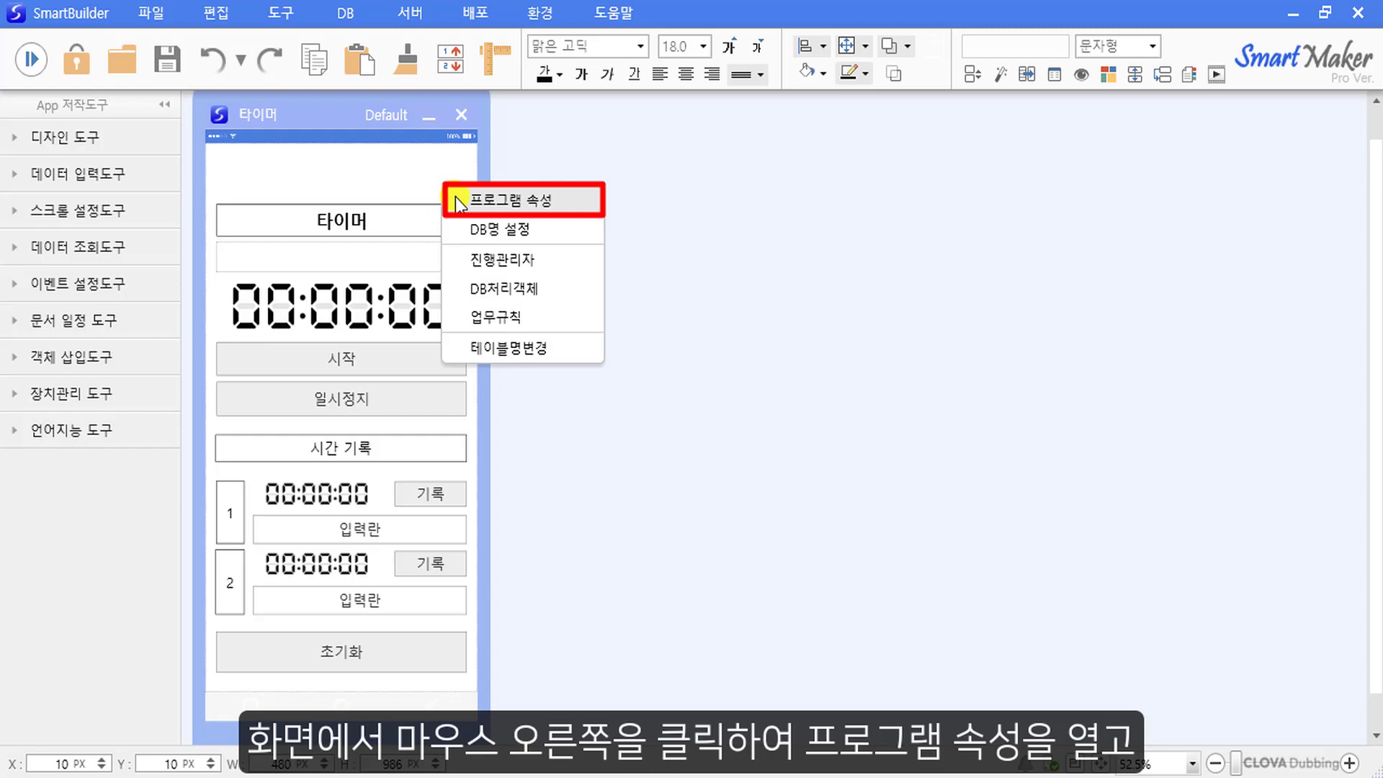
left_click(455, 197)
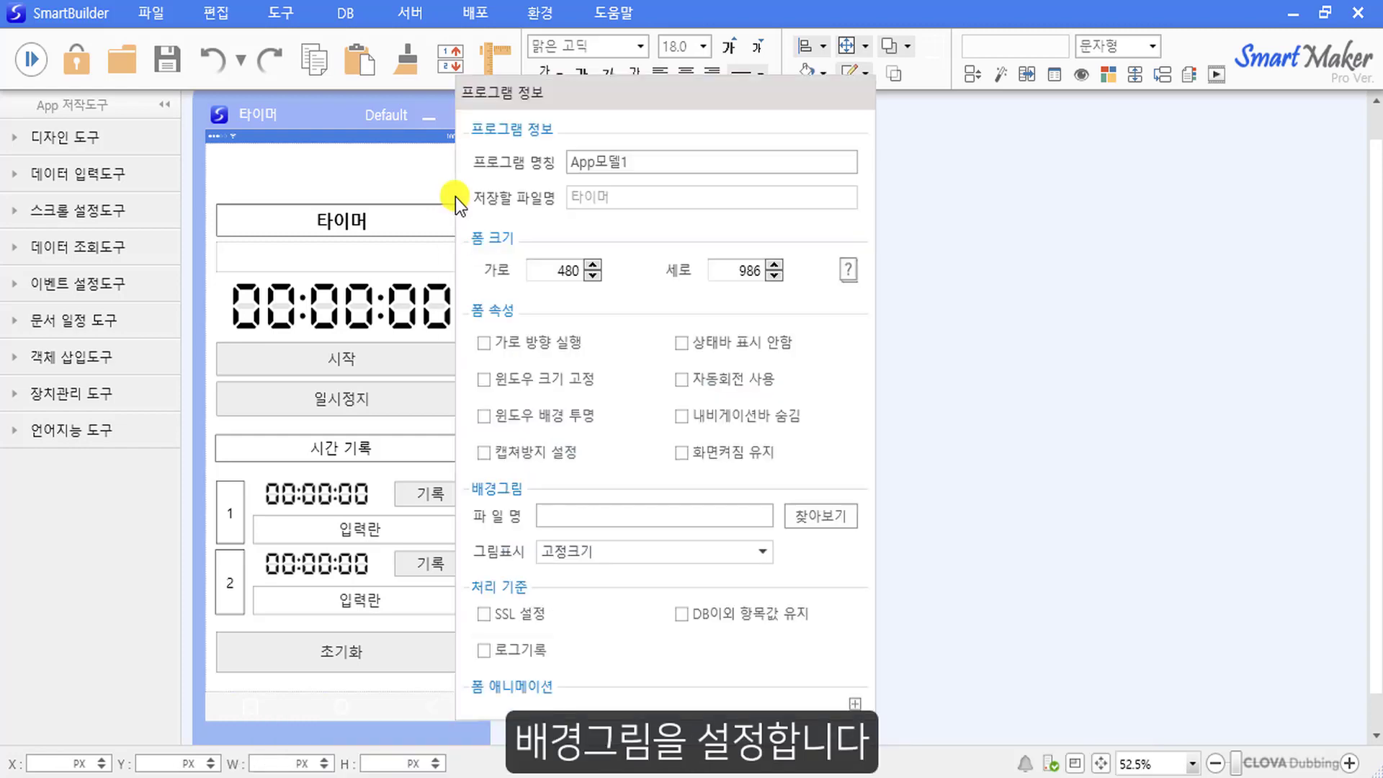
left_click(832, 520)
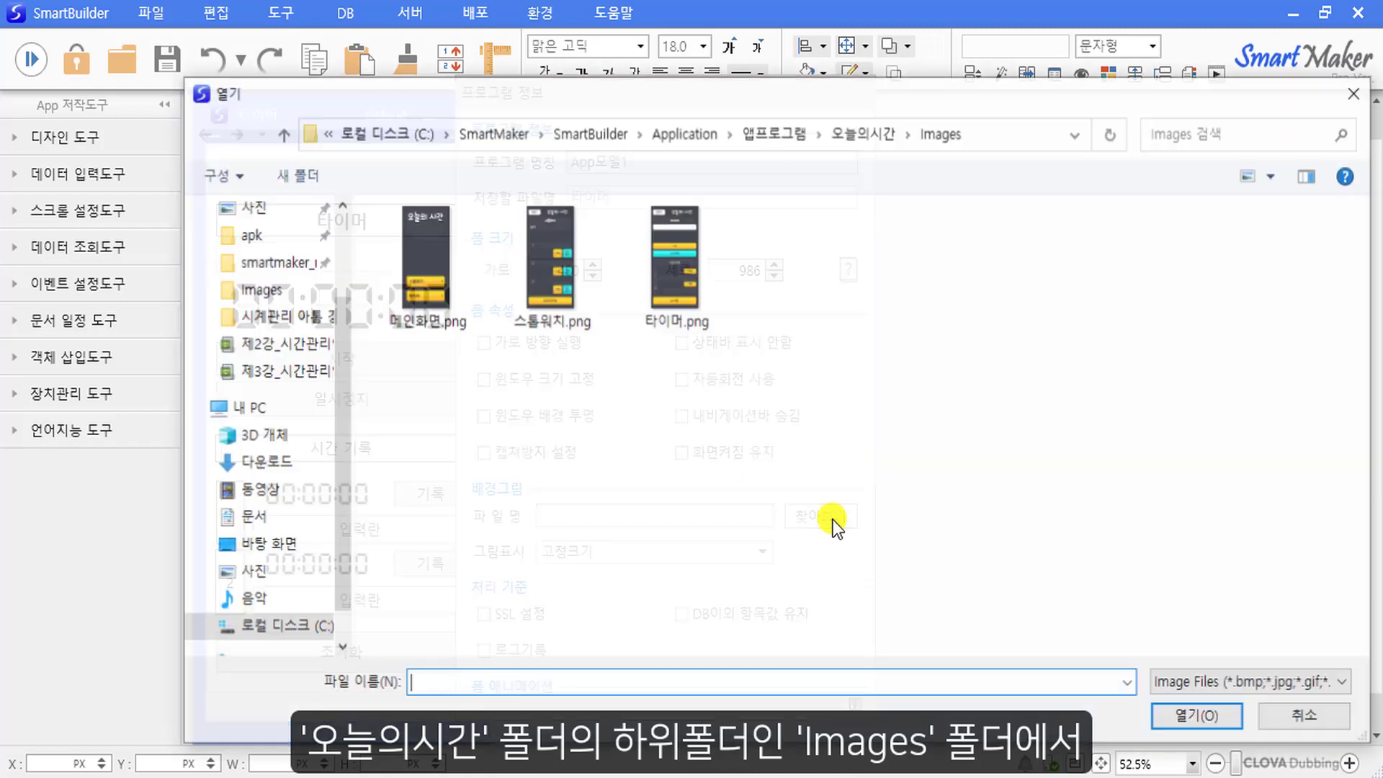
left_click(695, 321)
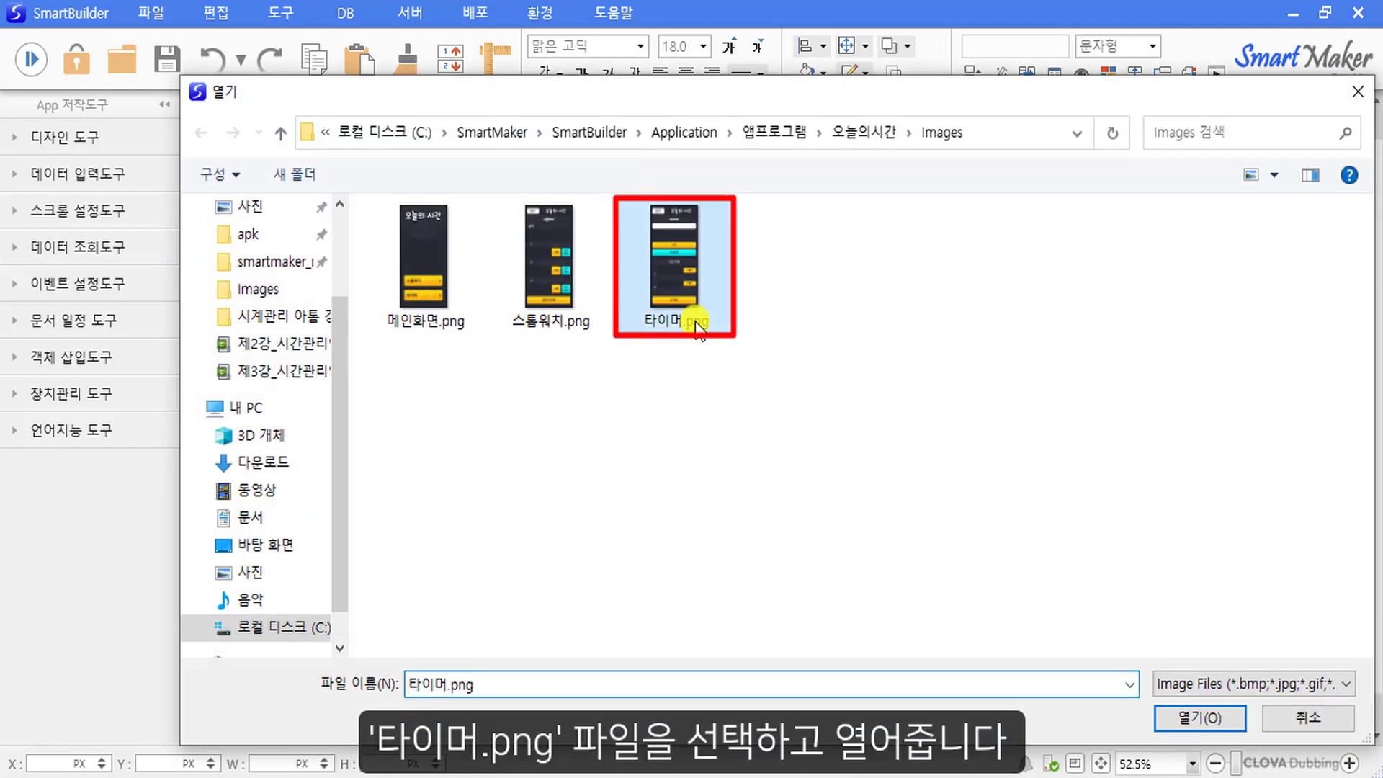
left_click(1191, 718)
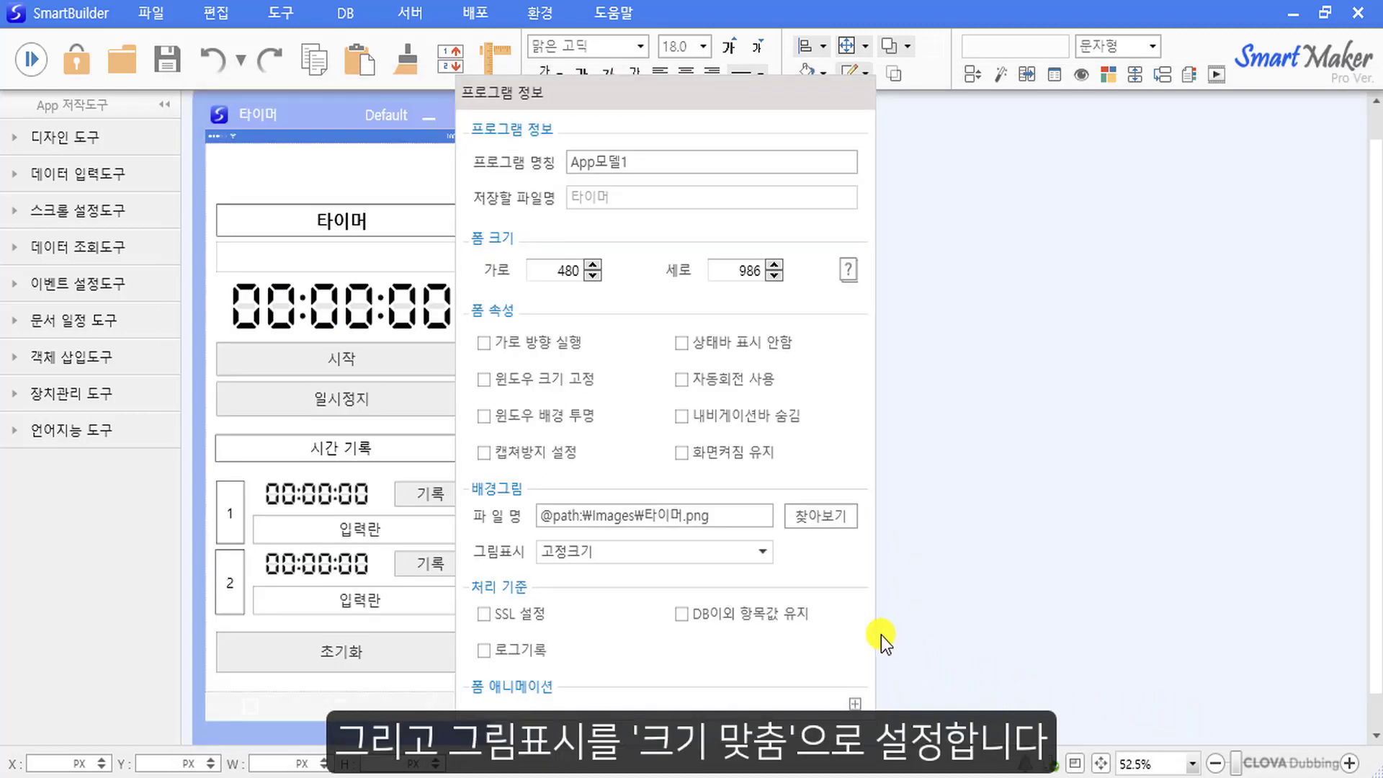
left_click(767, 560)
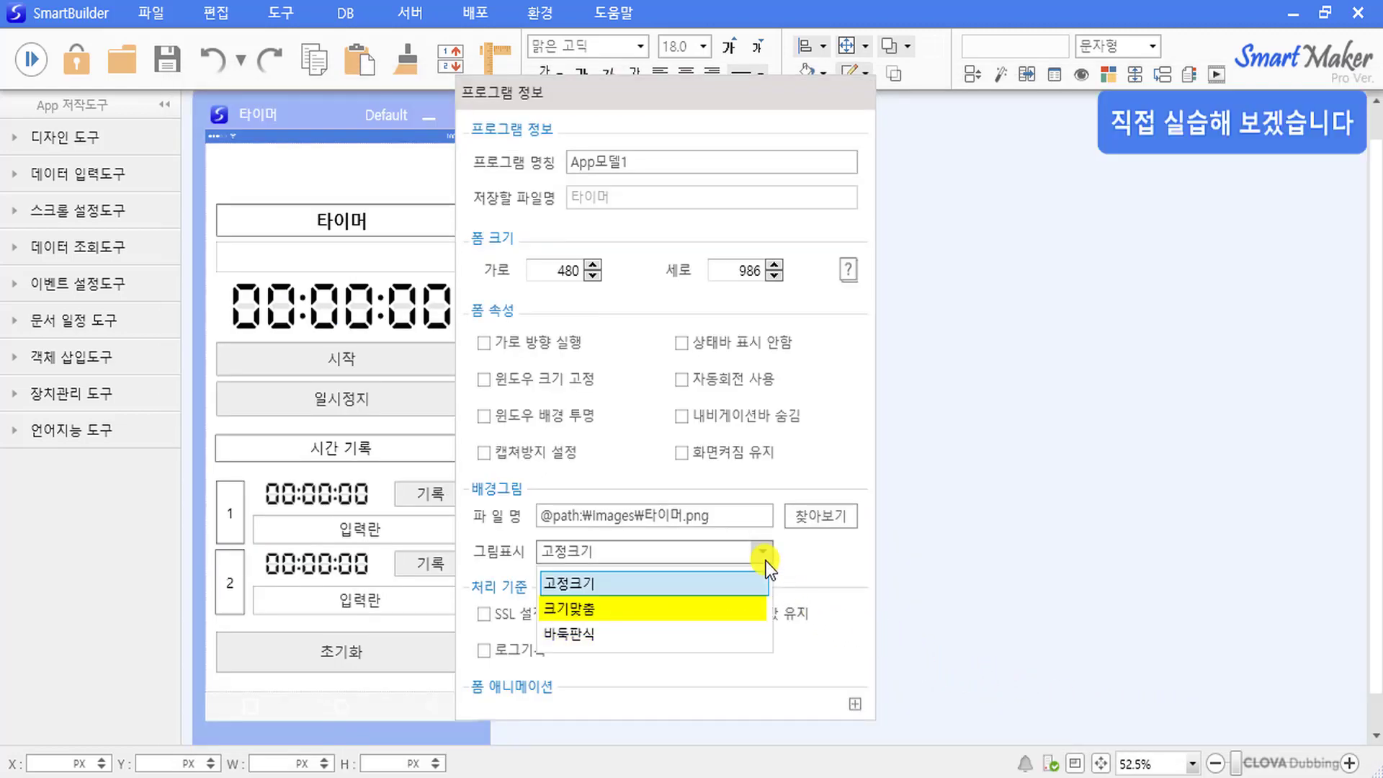
left_click(759, 608)
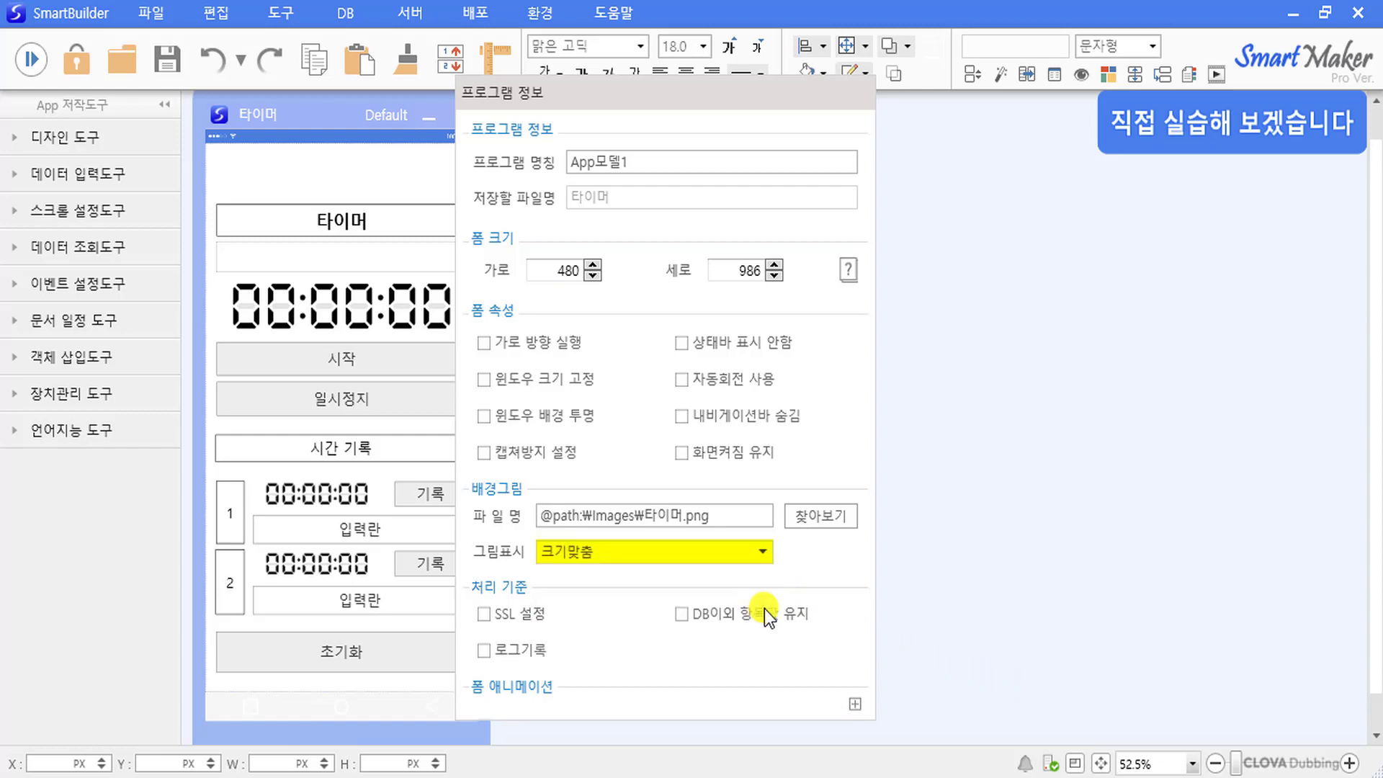
Close the program properties and place a 기능버튼 about 121 × 56 px over the background's 닫기 graphic.
left_click(893, 608)
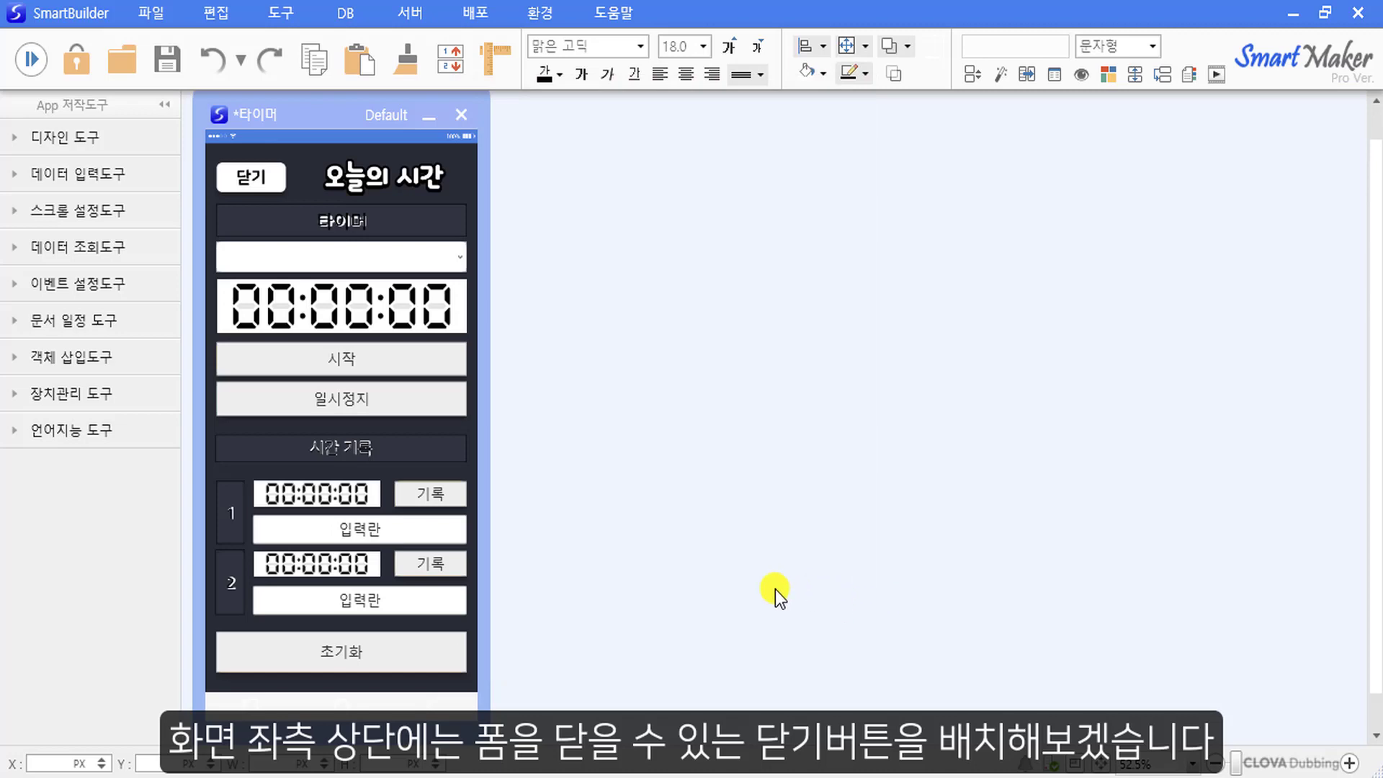
left_click(159, 283)
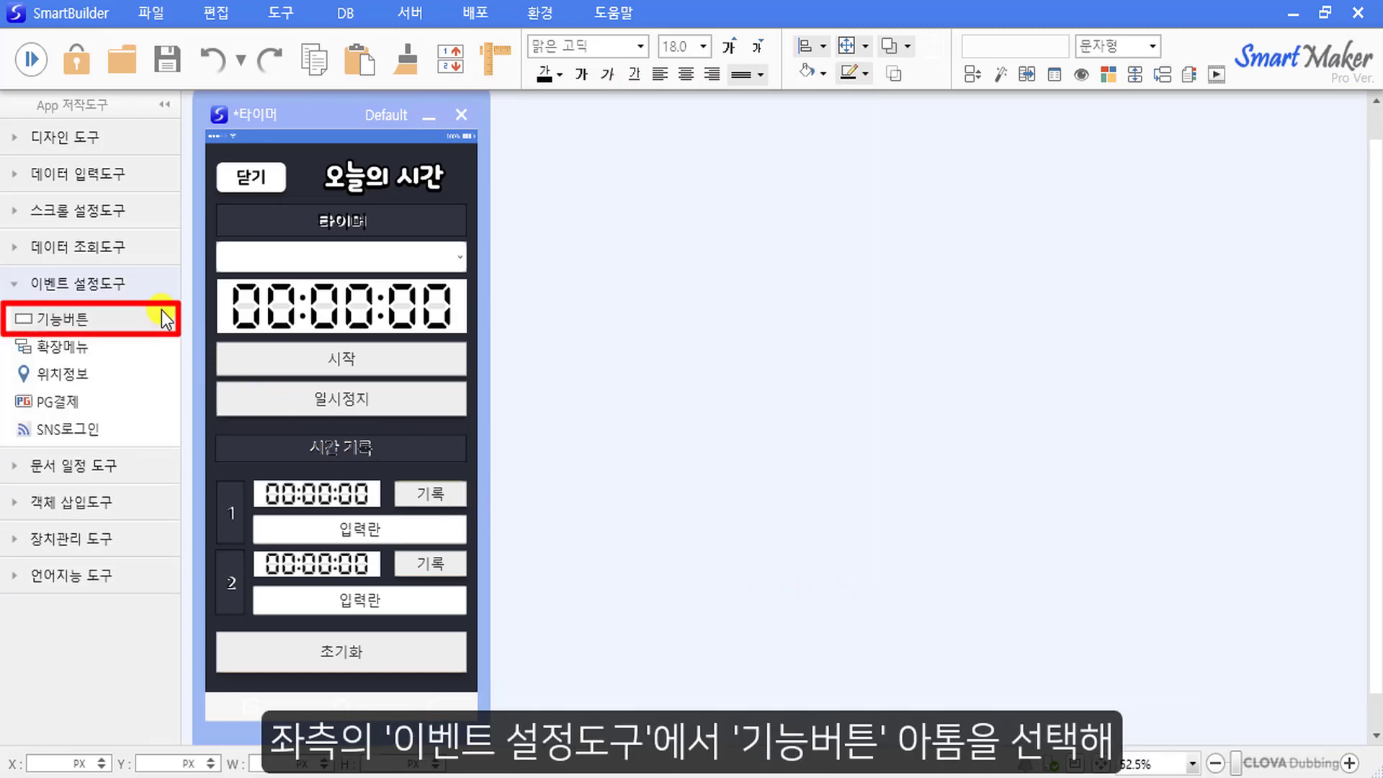
left_click(163, 314)
left_click(245, 176)
left_click_drag(274, 191, 287, 195)
left_click(291, 193)
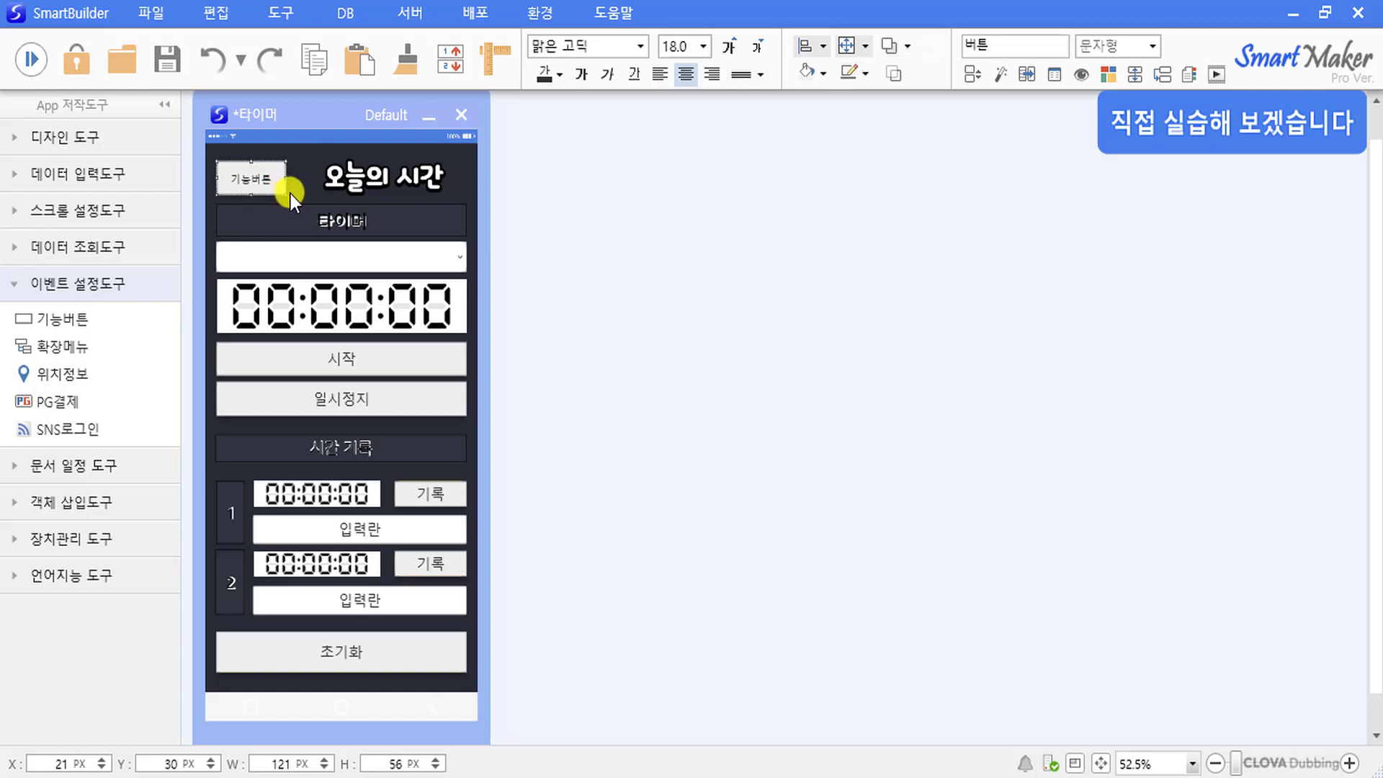
Set the new button's 기능선택 to 닫기 in its style properties.
left_click(278, 181)
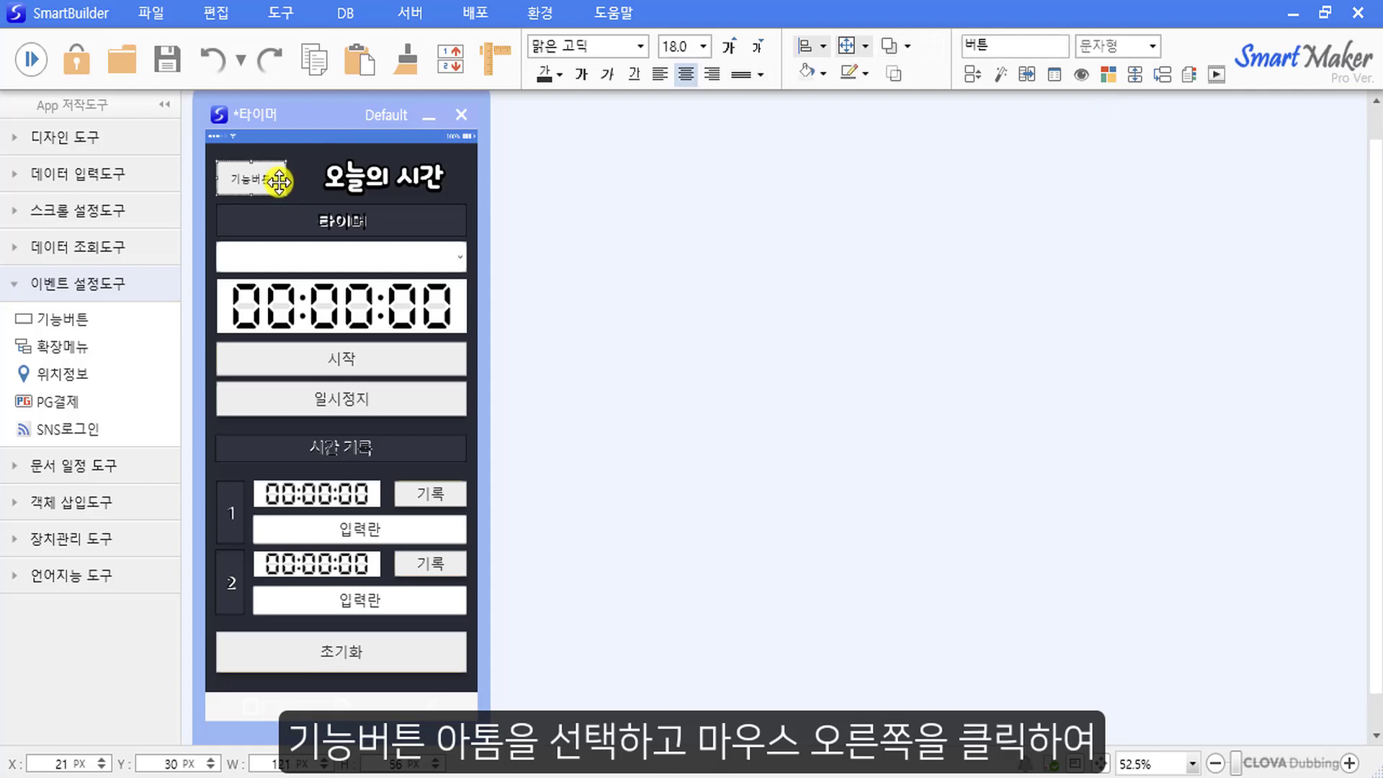
right_click(280, 184)
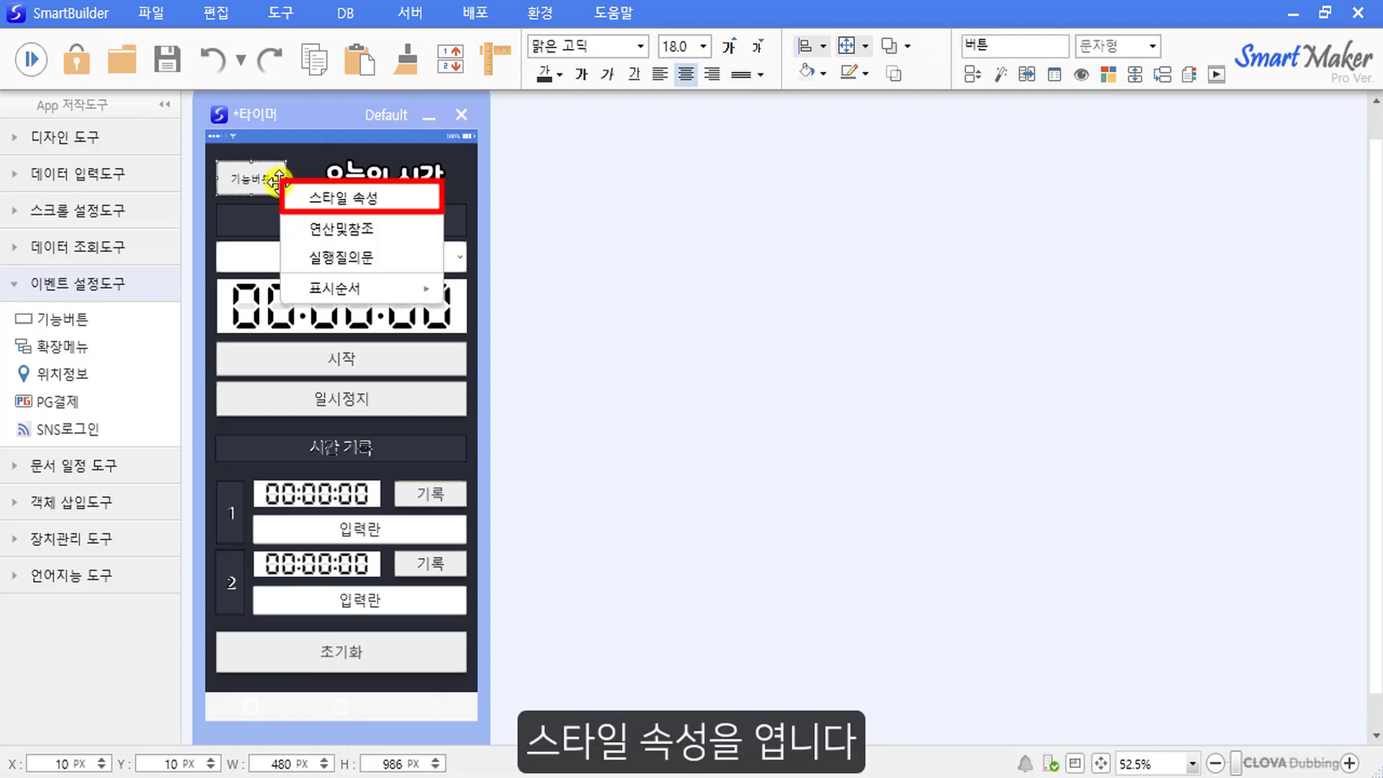
left_click(310, 197)
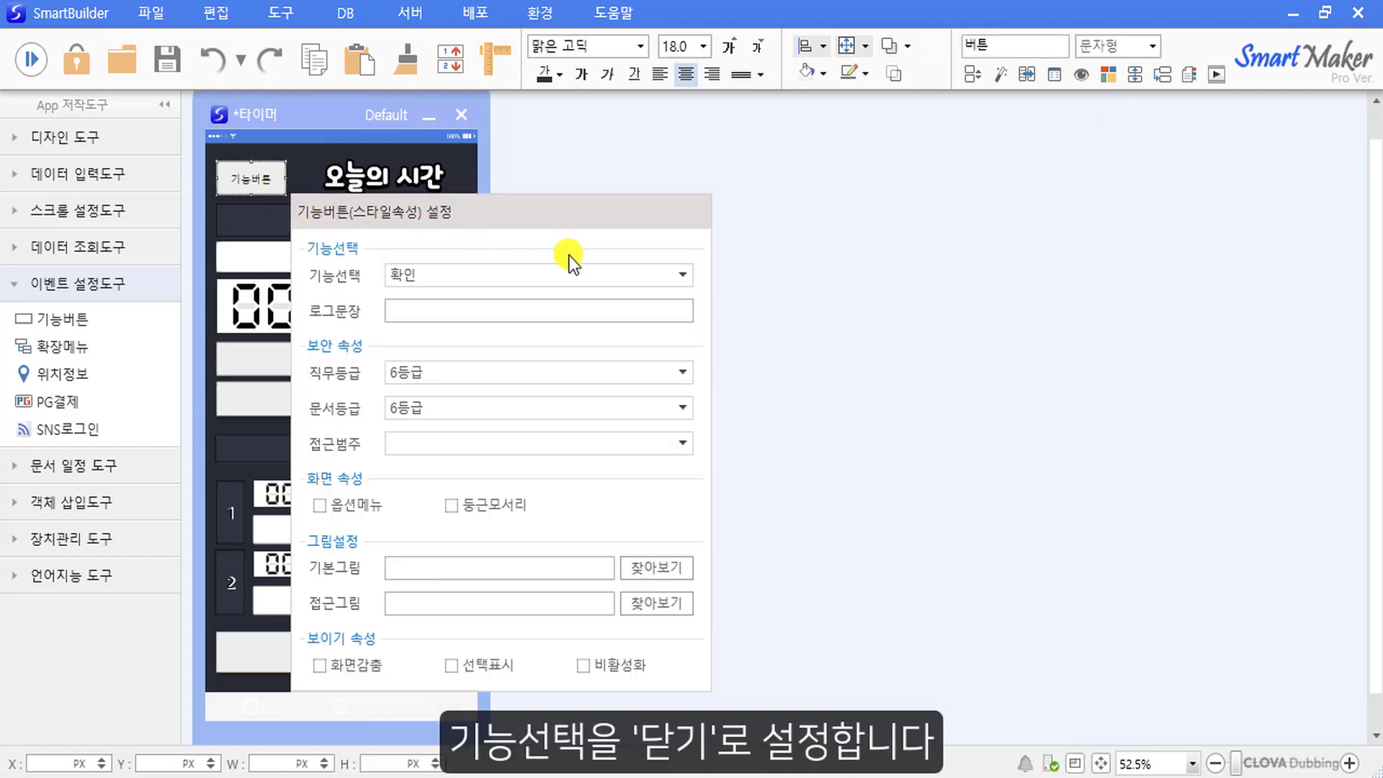
left_click(686, 274)
left_click(664, 334)
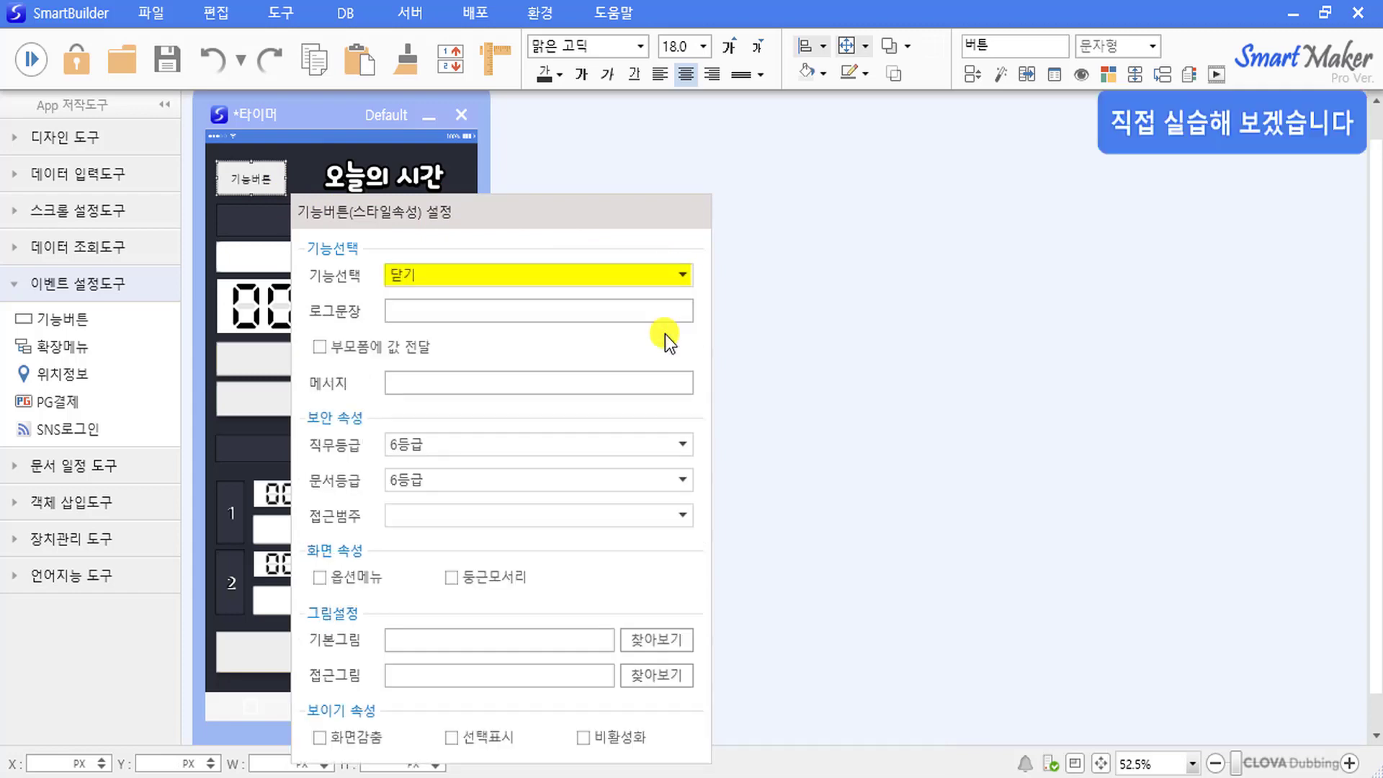
left_click(736, 347)
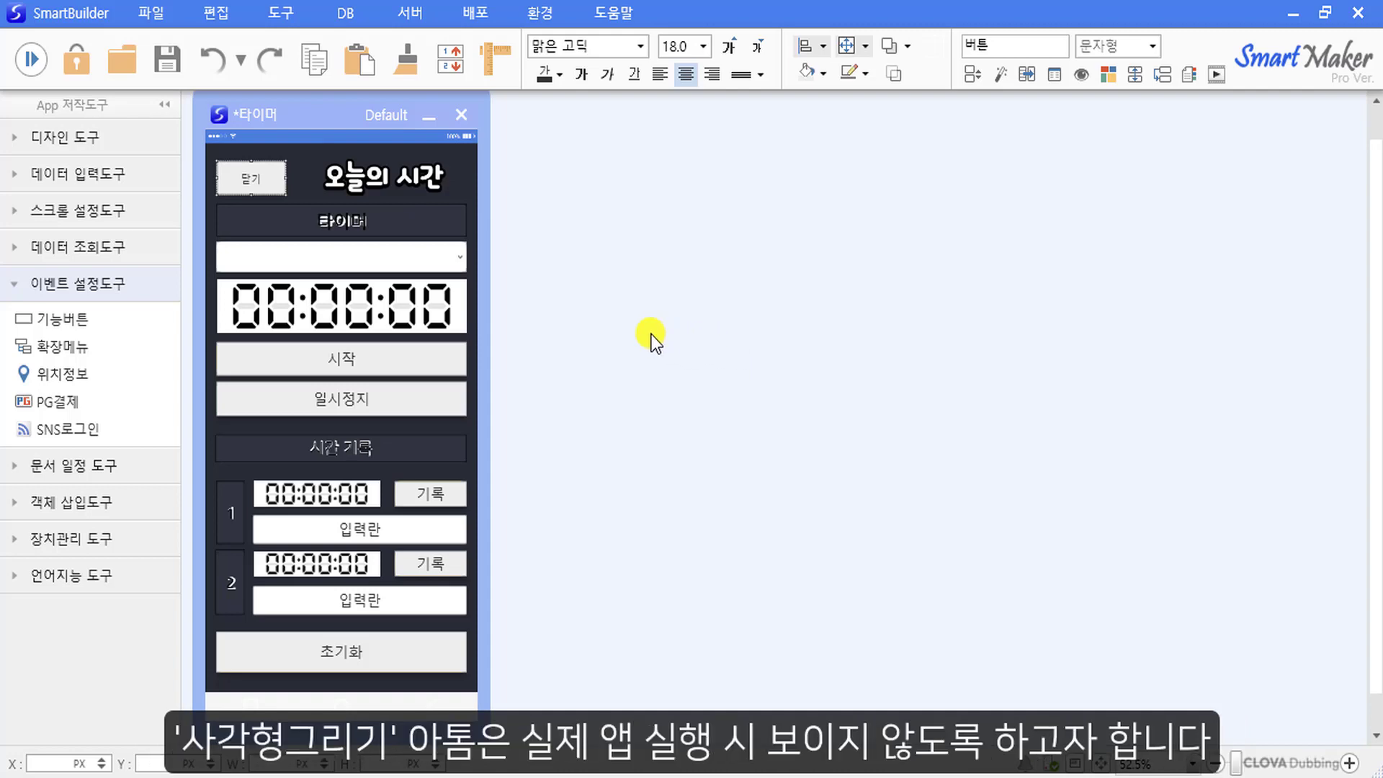
Enable 화면감춤 in the style properties of the 타이머 and 시간 기록 title rectangles.
left_click(429, 221)
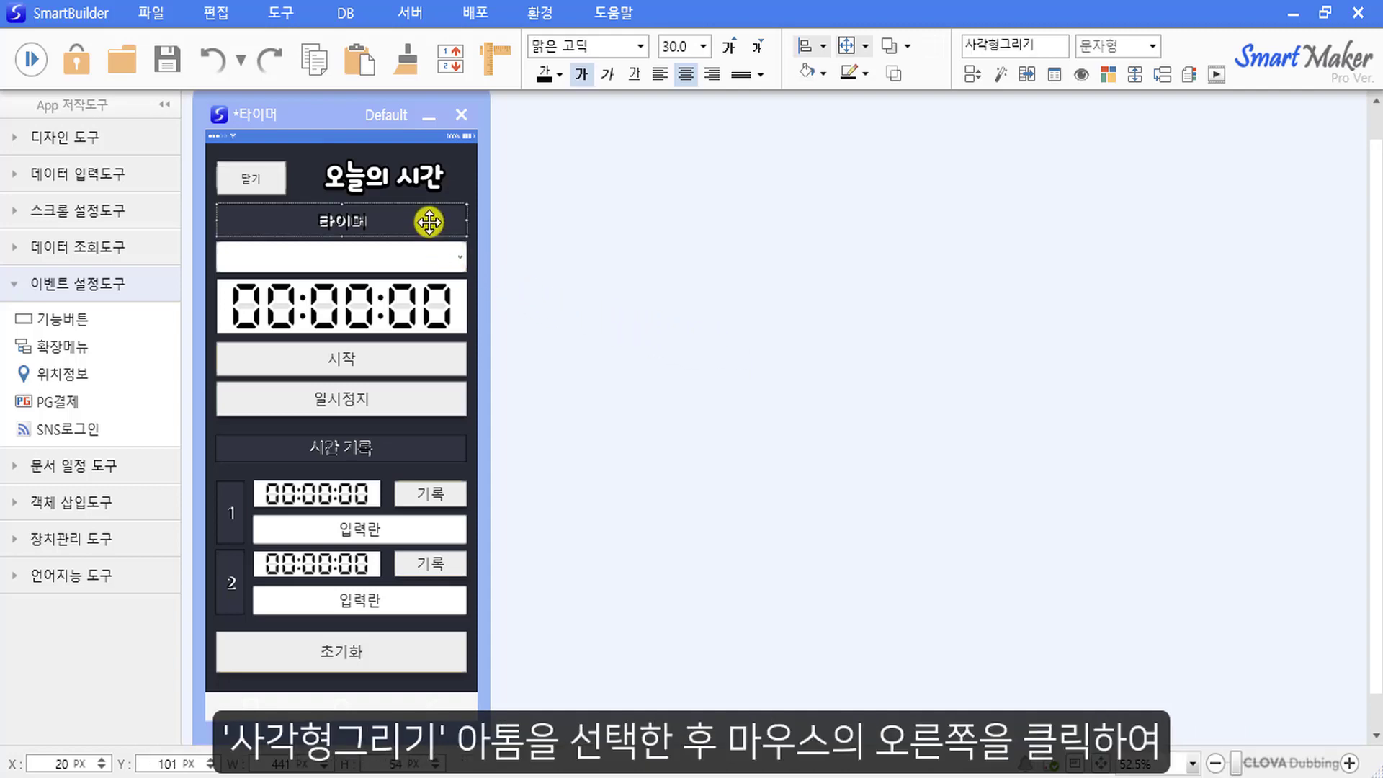
right_click(430, 223)
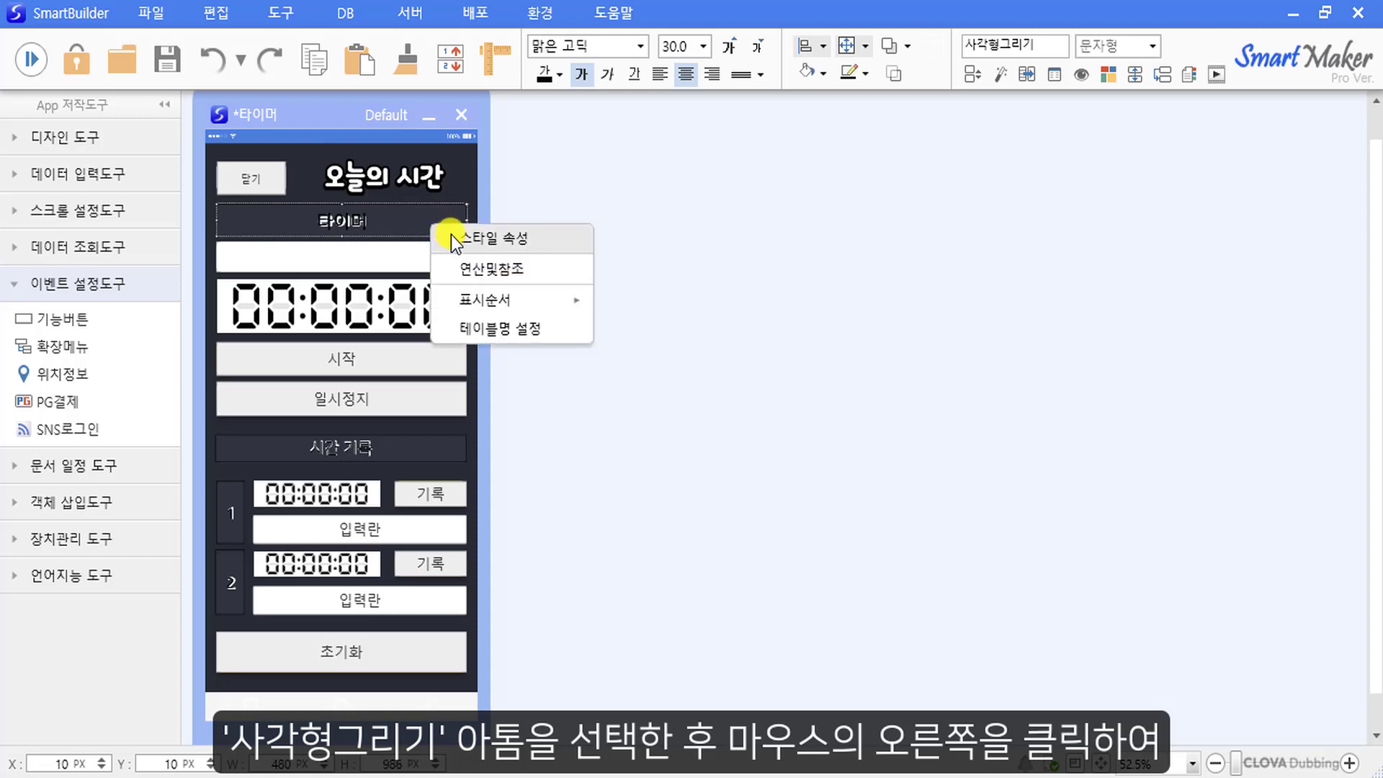
left_click(452, 238)
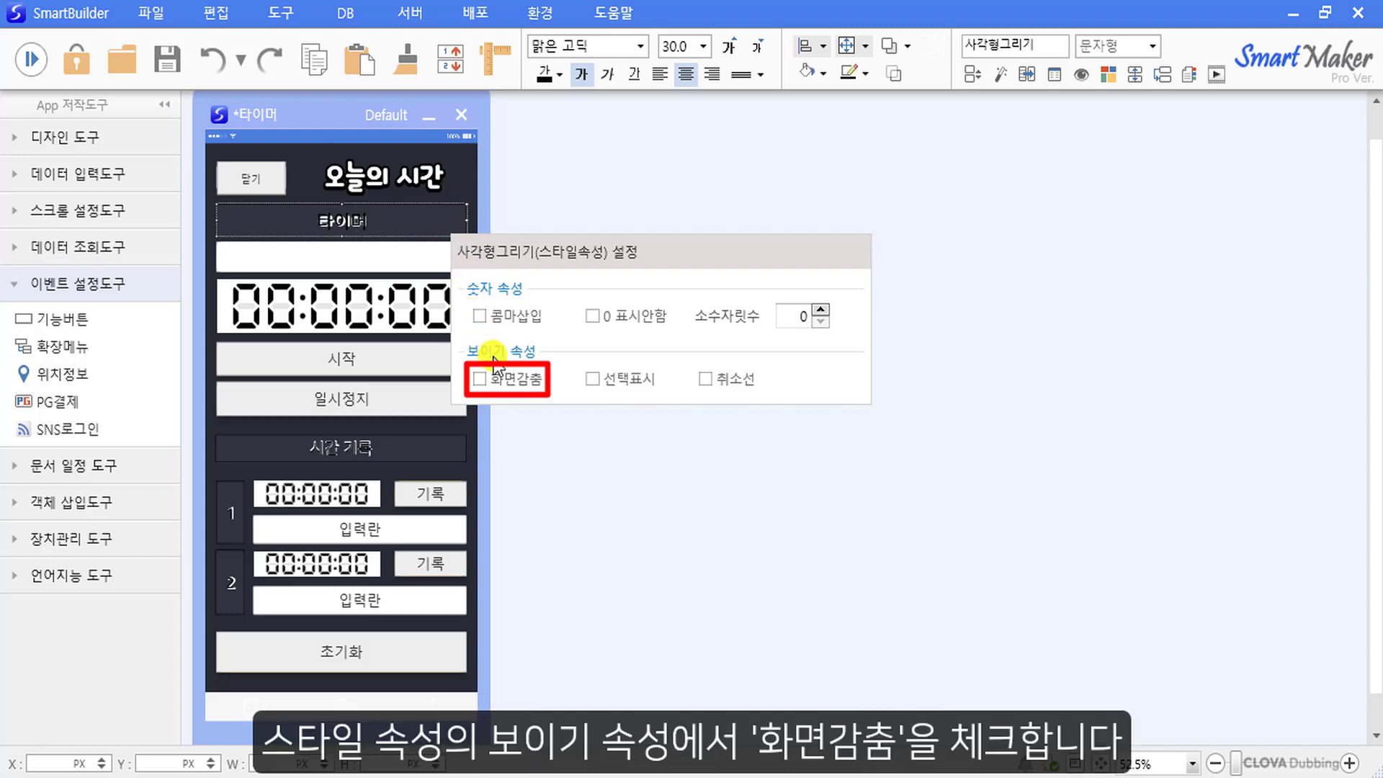
left_click(524, 426)
left_click(425, 448)
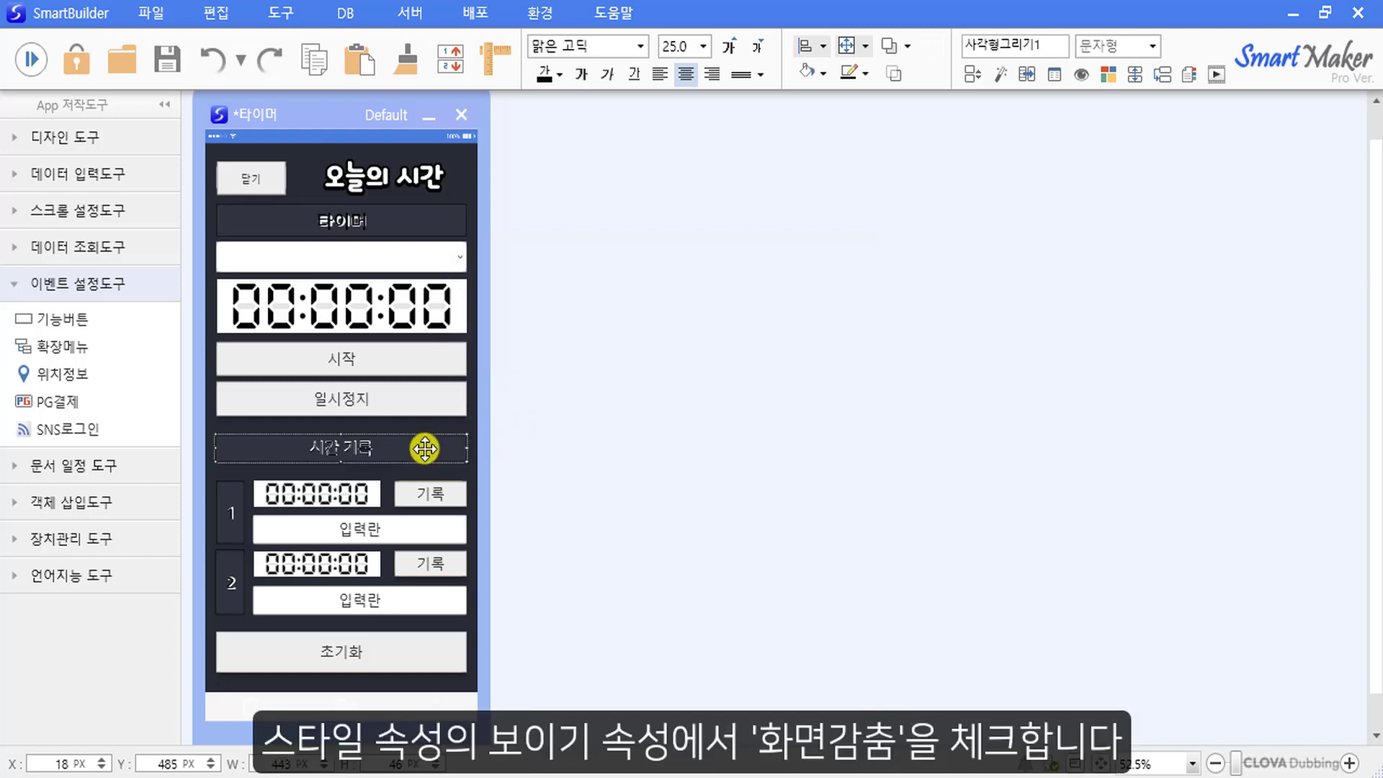
right_click(425, 448)
left_click(453, 456)
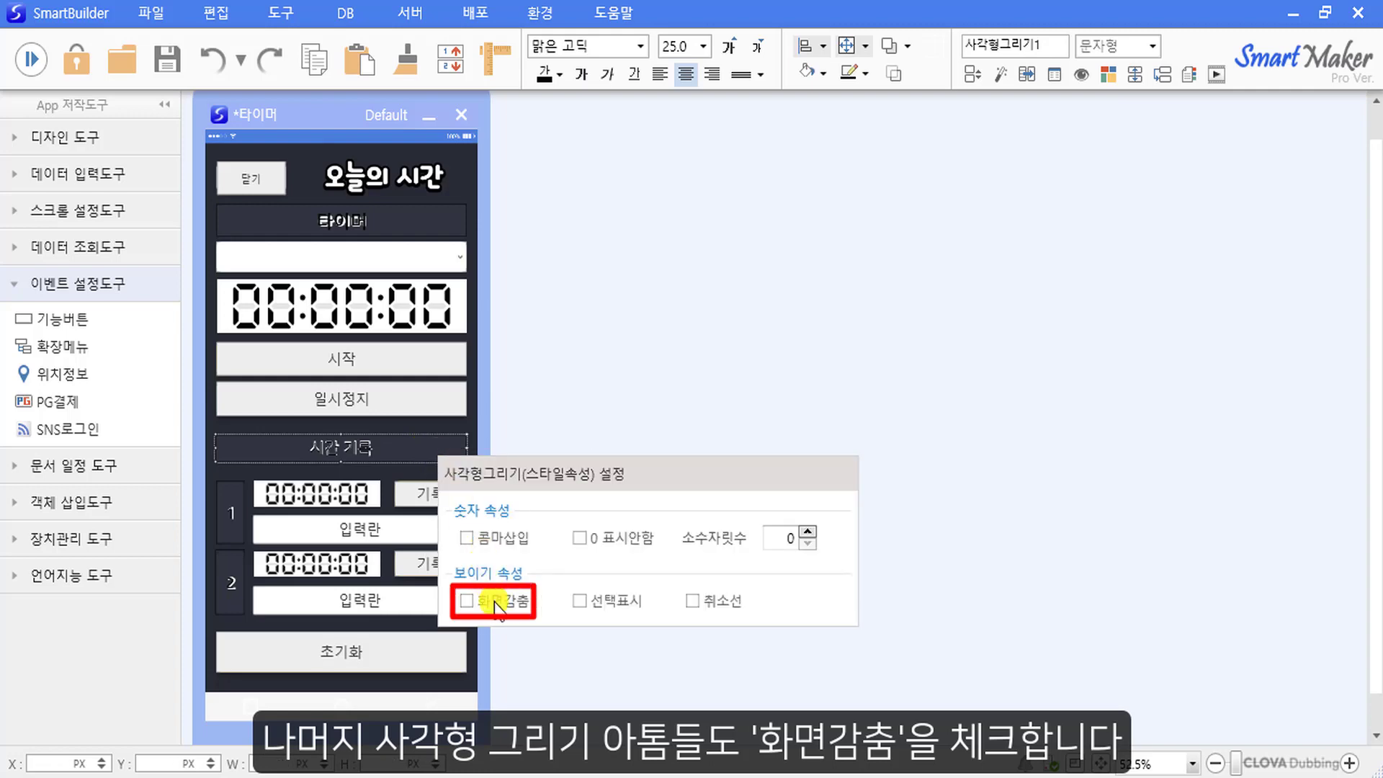
left_click(496, 605)
left_click(520, 641)
Enable 화면감춤 in the style properties of the number rectangles 1 and 2.
left_click(227, 537)
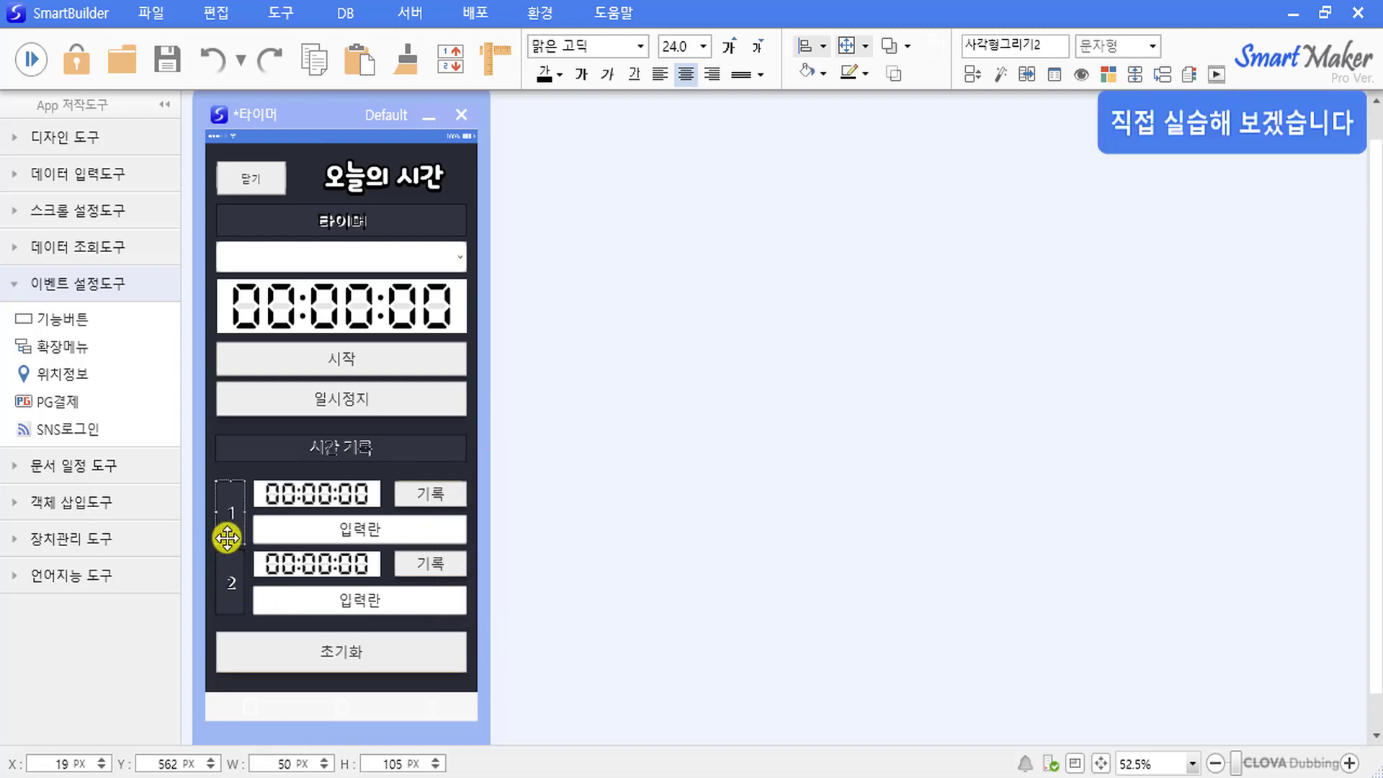
right_click(227, 537)
left_click(245, 548)
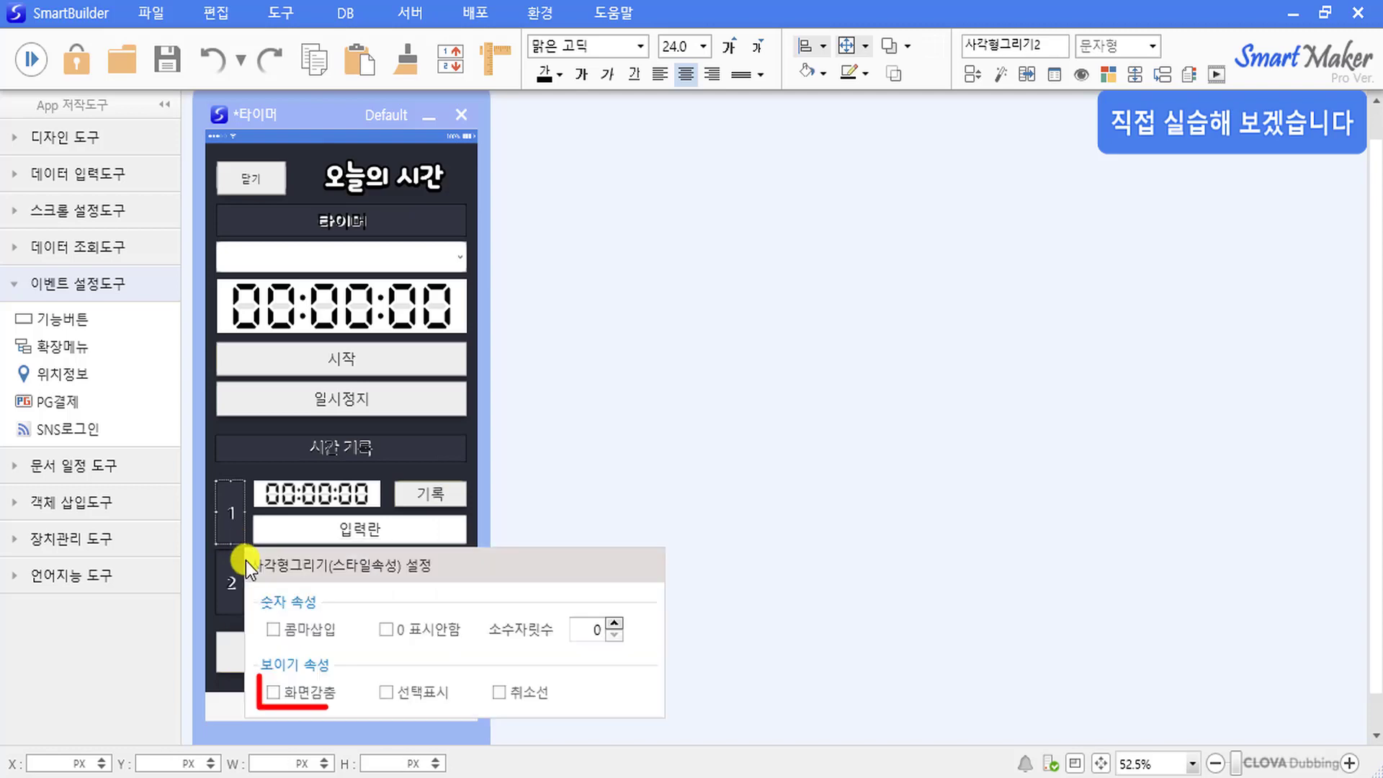
left_click(321, 688)
left_click(230, 681)
left_click(221, 601)
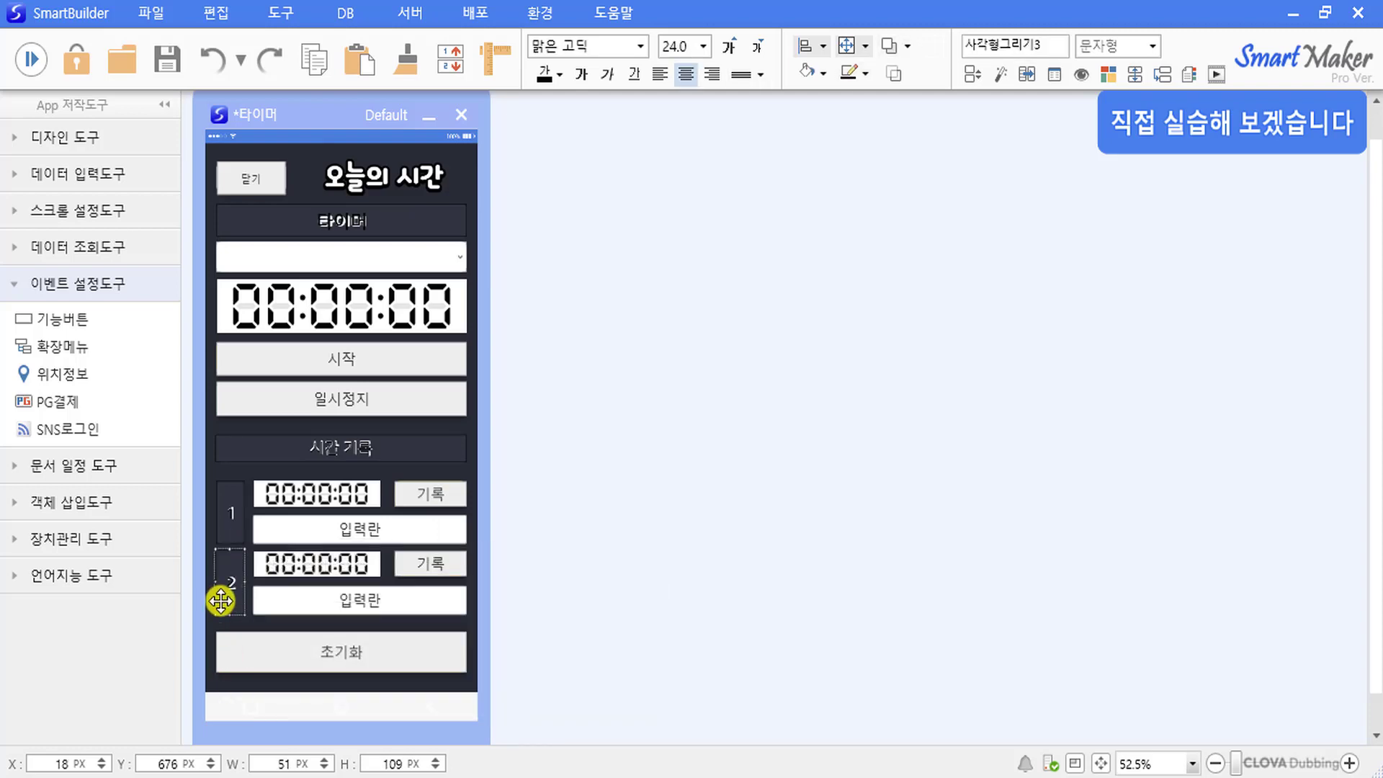
right_click(221, 602)
left_click(235, 617)
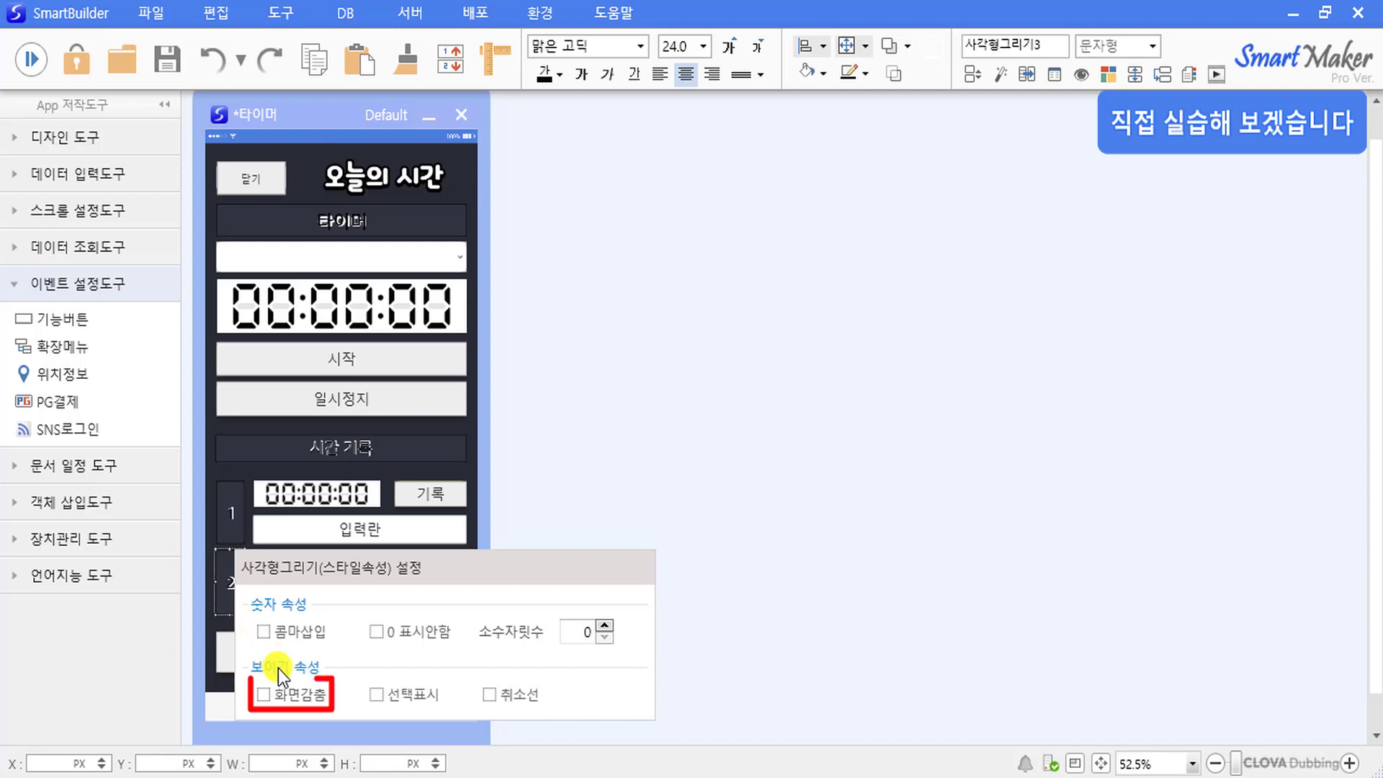
left_click(280, 694)
left_click(511, 729)
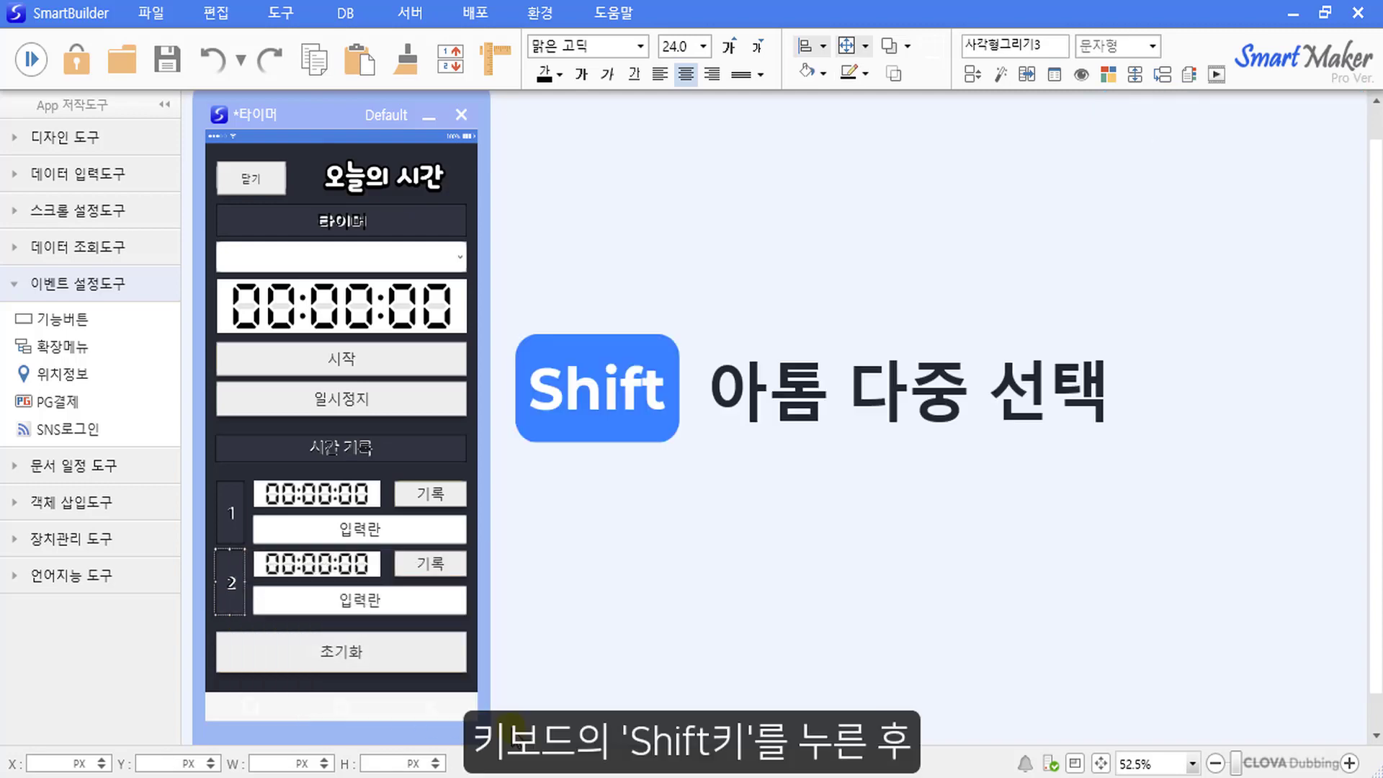
left_click(468, 683)
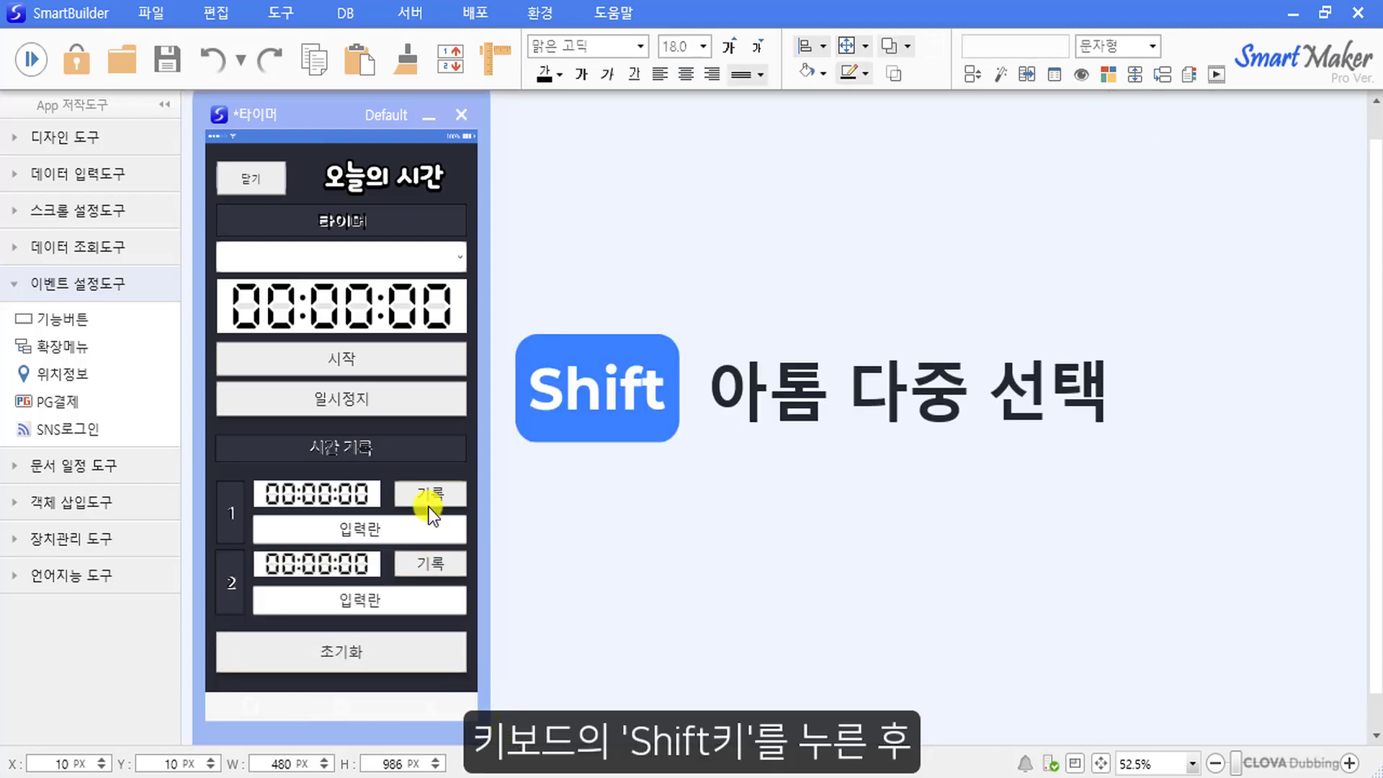
Set the background colour to 채우기 없음 for the combo box, the three time displays, both 입력란 fields and all function buttons including 닫기.
left_click(396, 264)
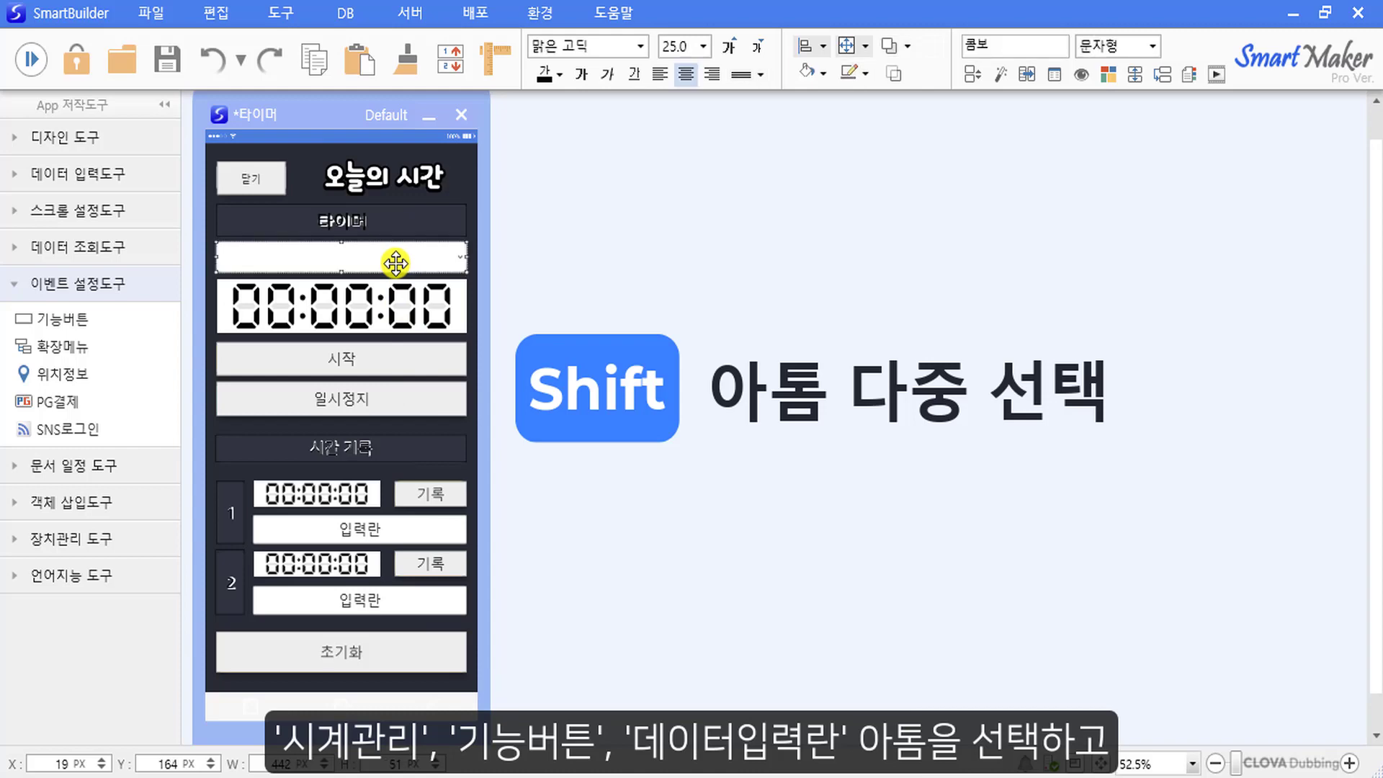
left_click(394, 308, "shift")
left_click(392, 357, "shift")
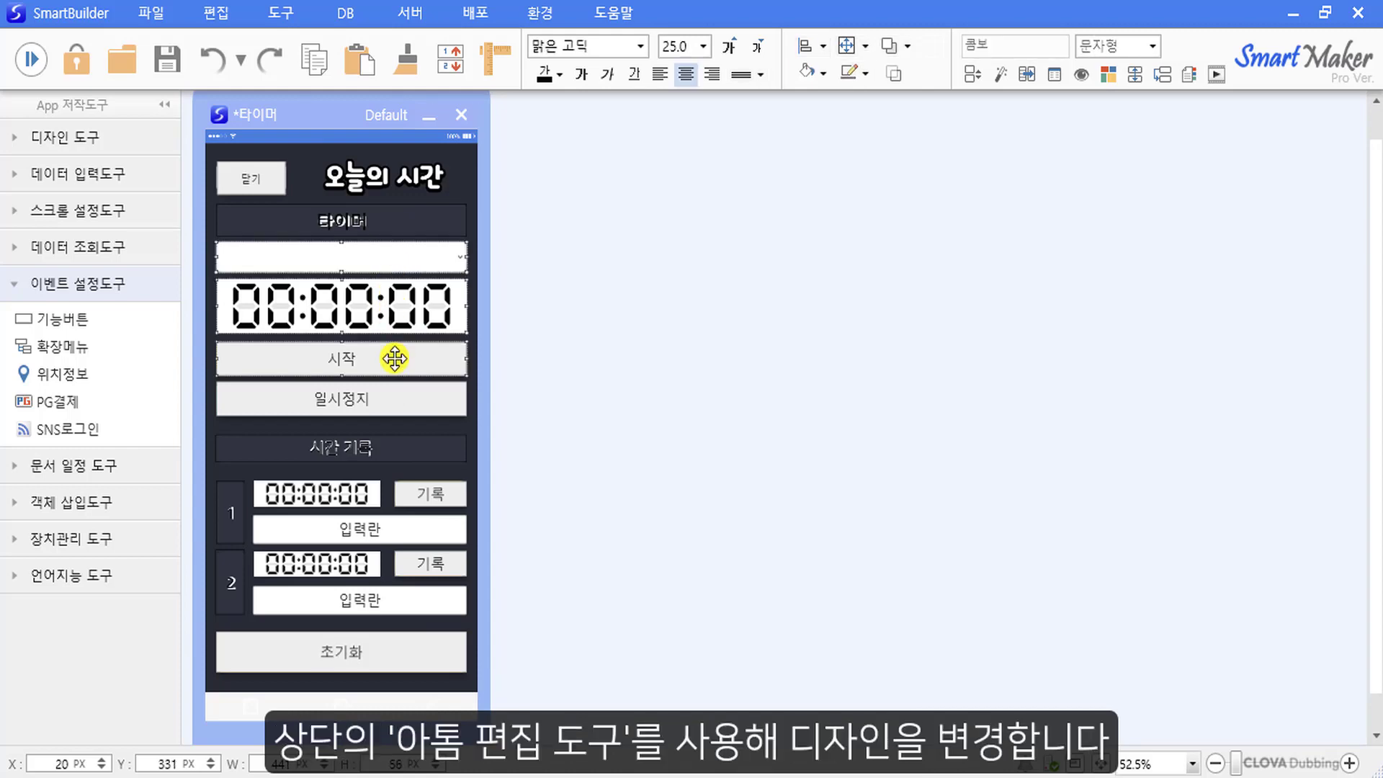
left_click(395, 397, "shift")
left_click(367, 487, "shift")
left_click(417, 487, "shift")
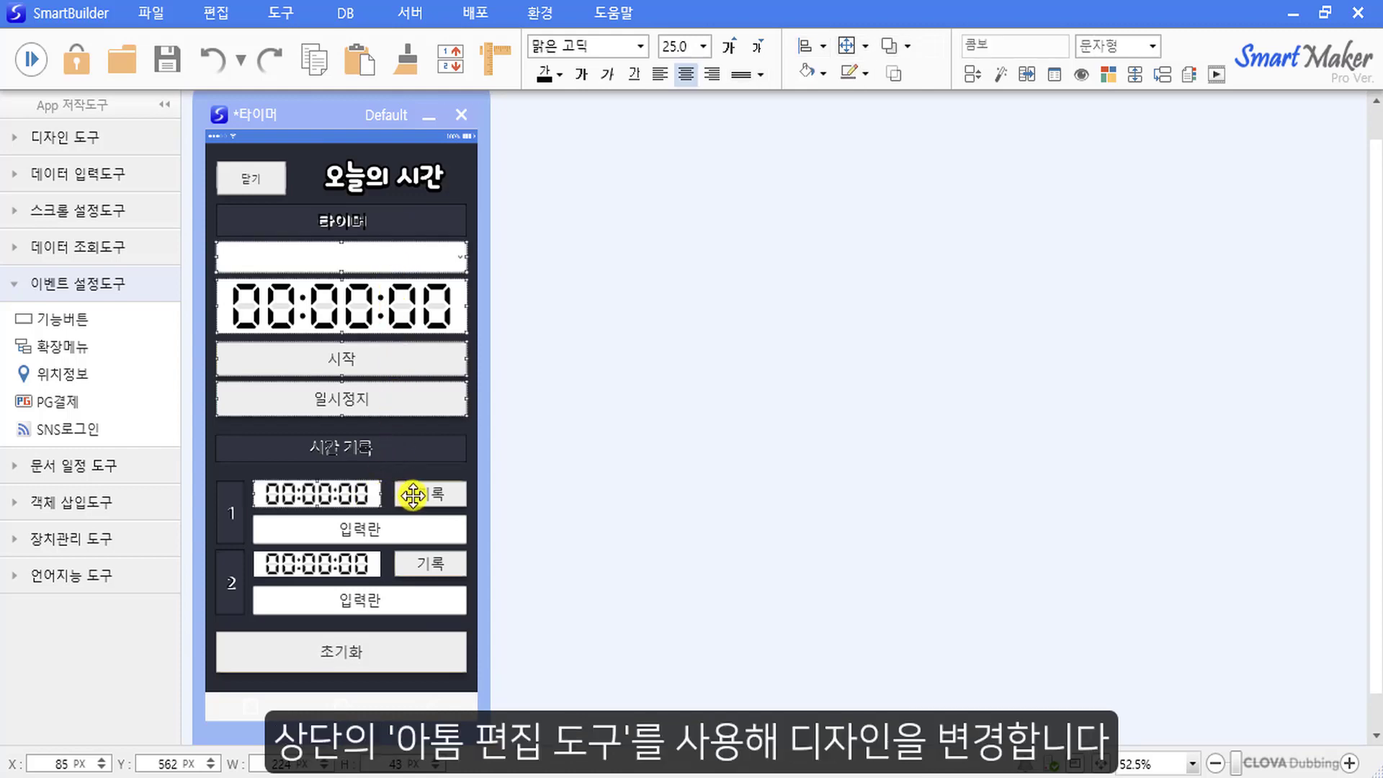
left_click(410, 525, "shift")
left_click(379, 573, "shift")
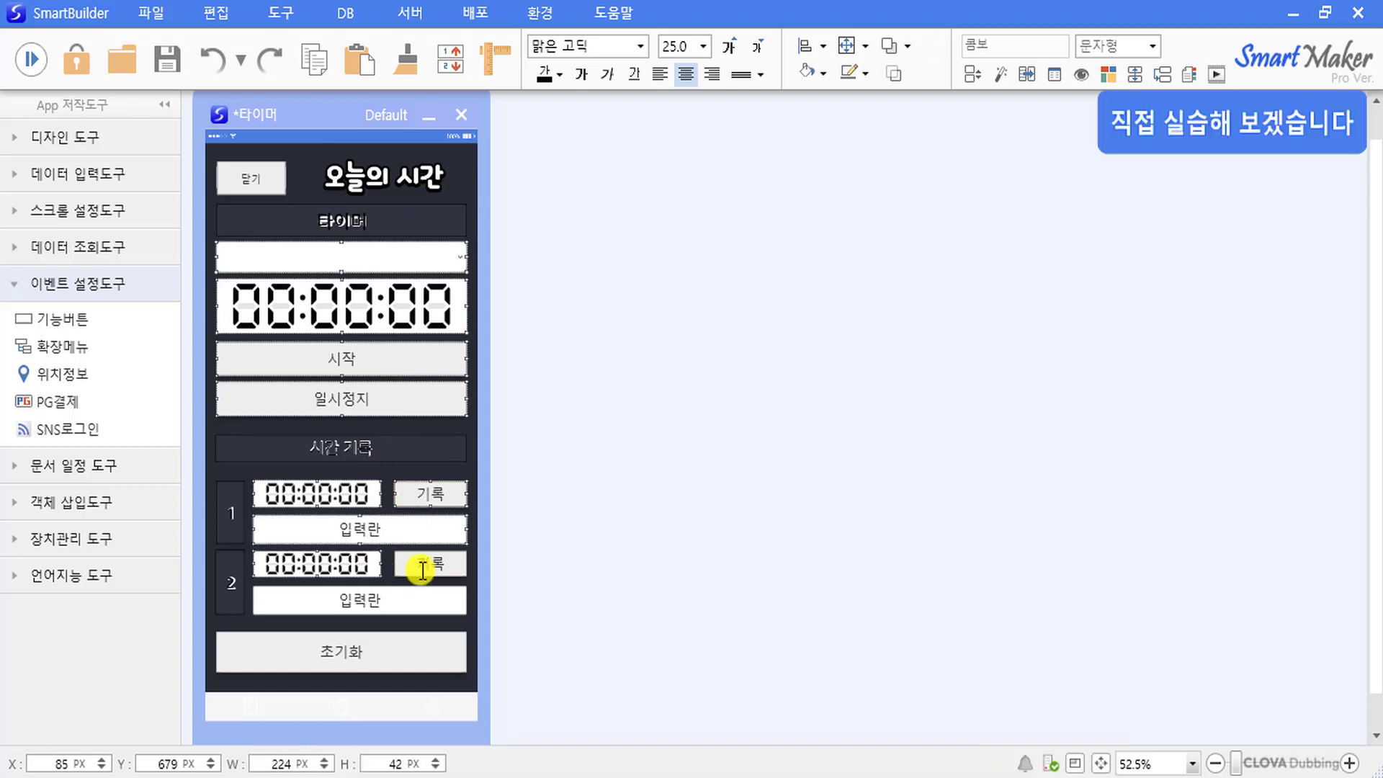
left_click(414, 564, "shift")
left_click(401, 598, "shift")
left_click(406, 644, "shift")
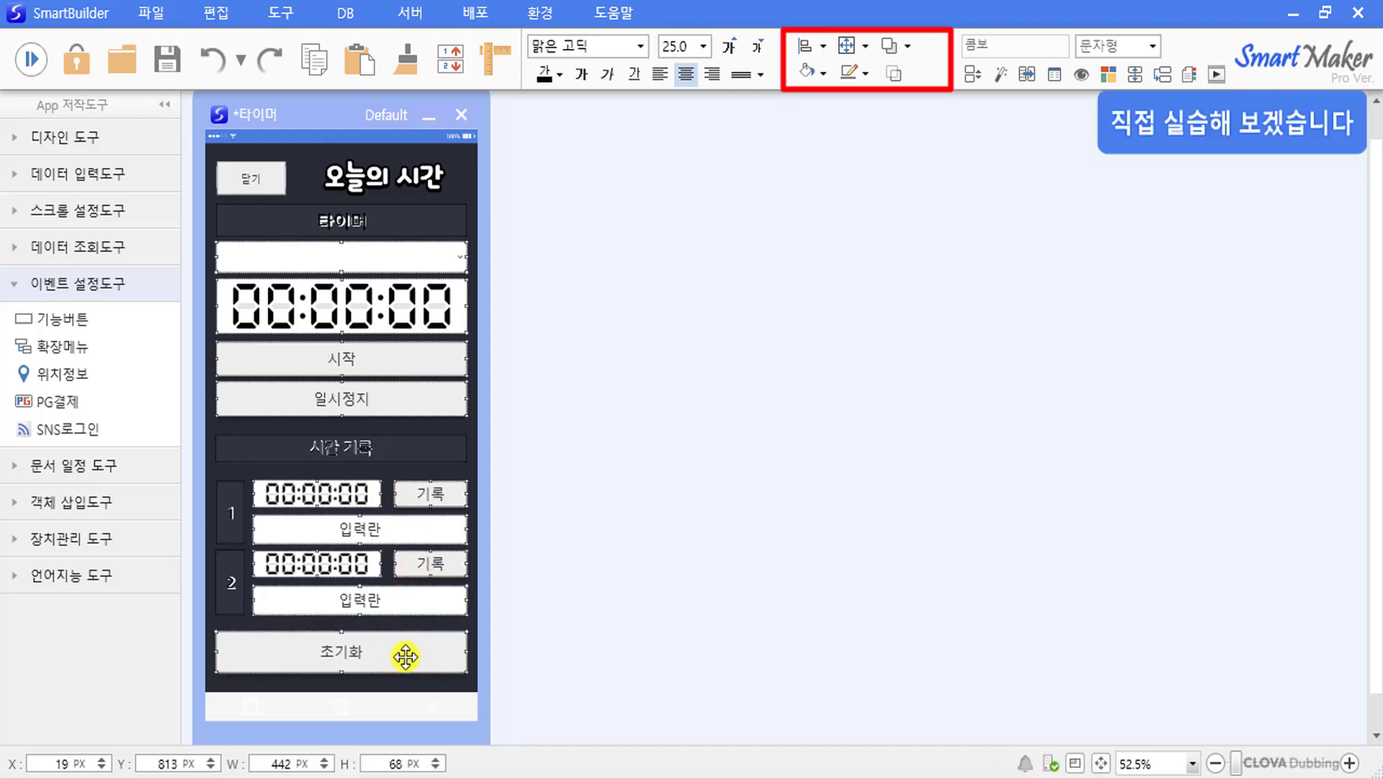
left_click(259, 191, "shift")
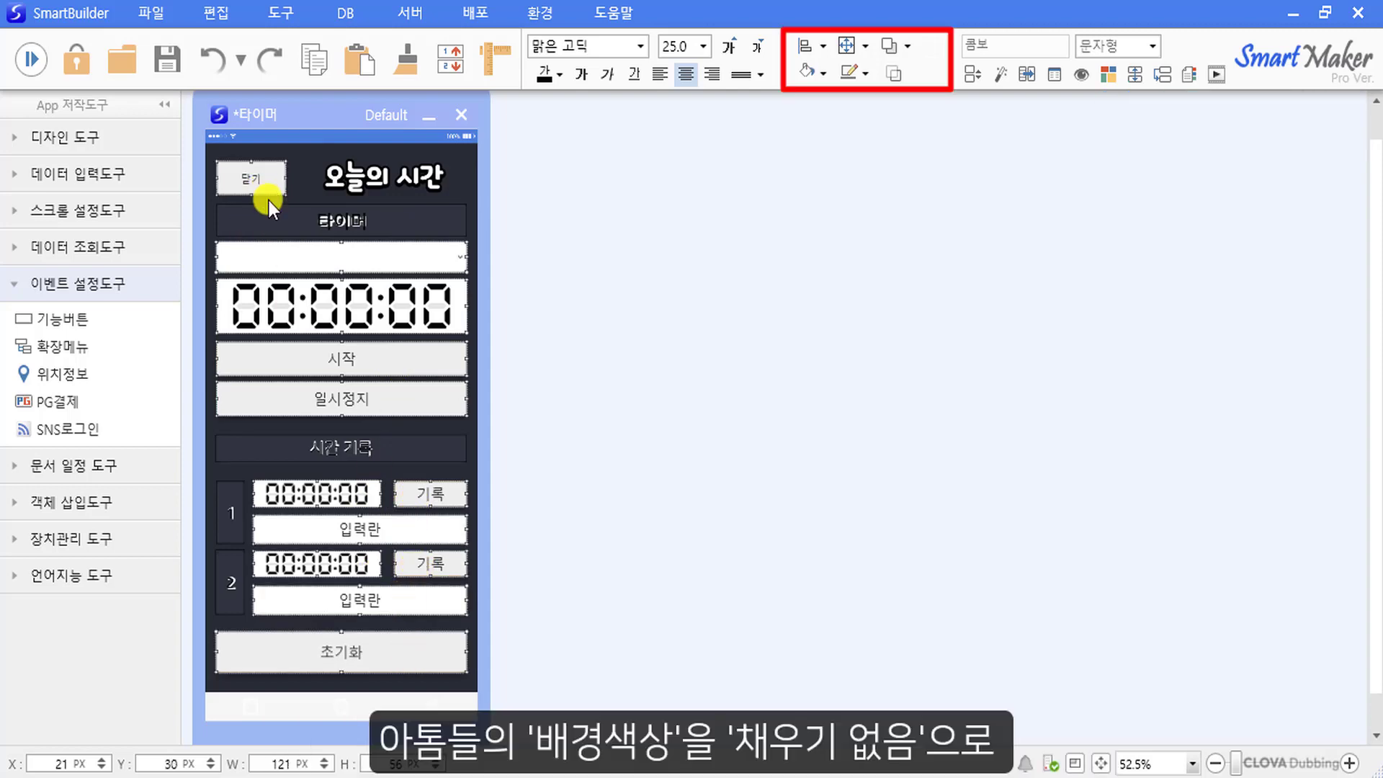
left_click(822, 72)
left_click(966, 439)
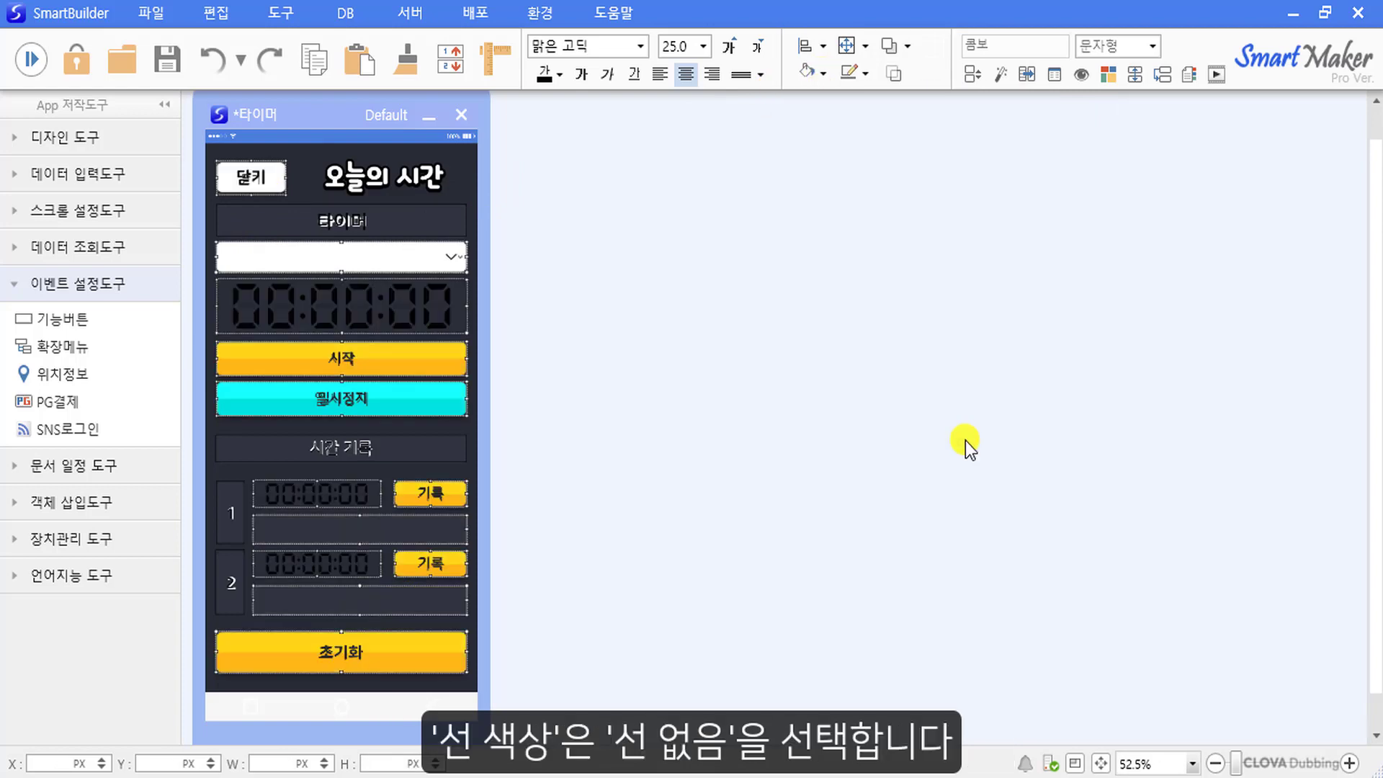
Set the line colour of the selected combo box, time displays, input fields and buttons to 선 없음.
left_click(865, 74)
left_click(891, 439)
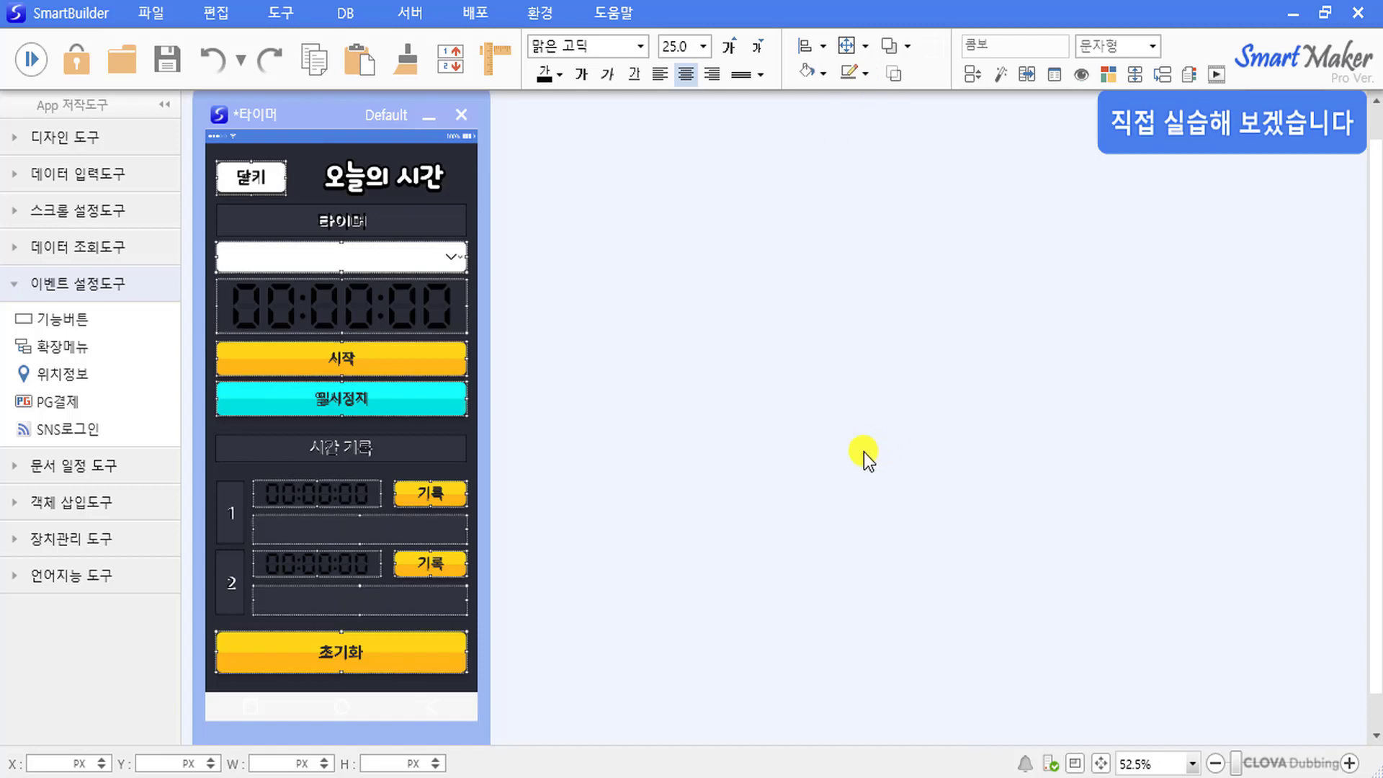
left_click(448, 468)
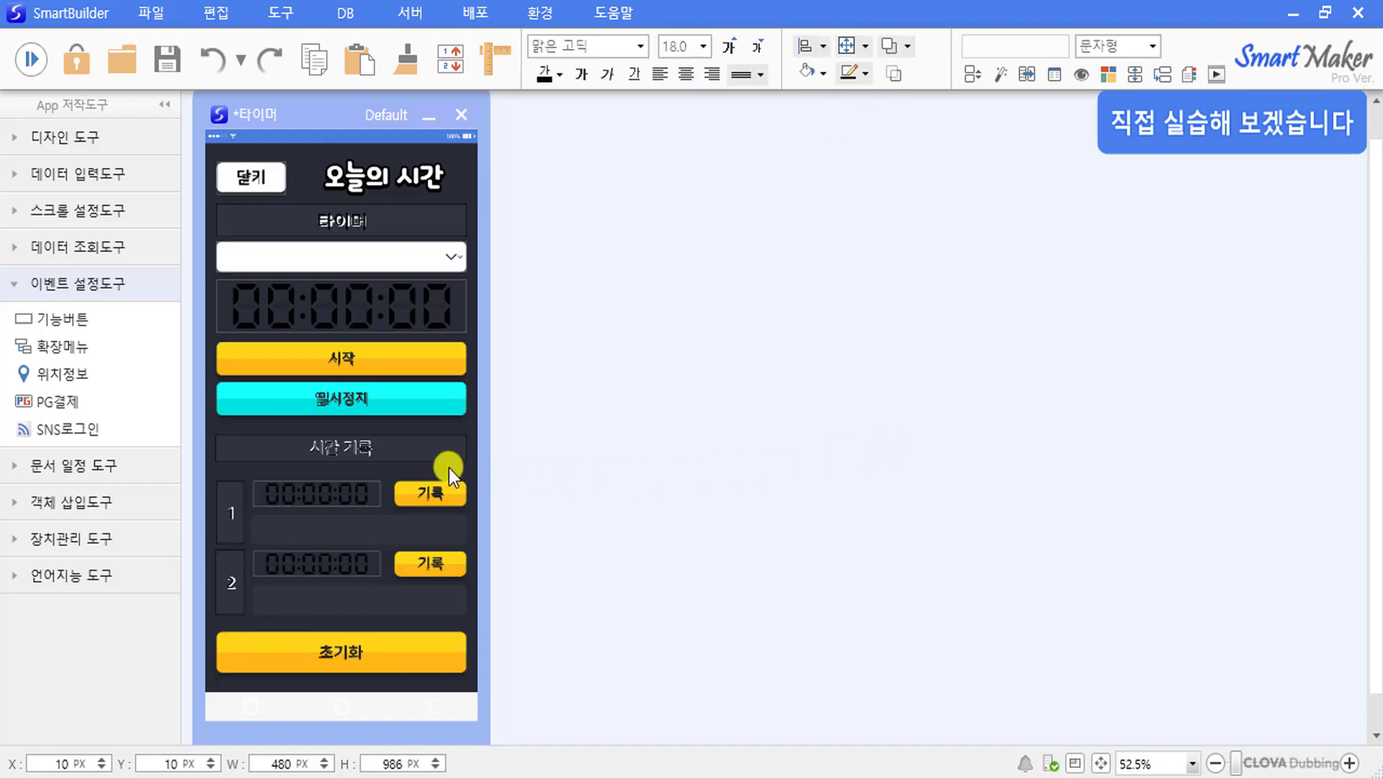
Set the line colour of the main timer display and the two record time displays to 선 없음.
left_click(459, 315)
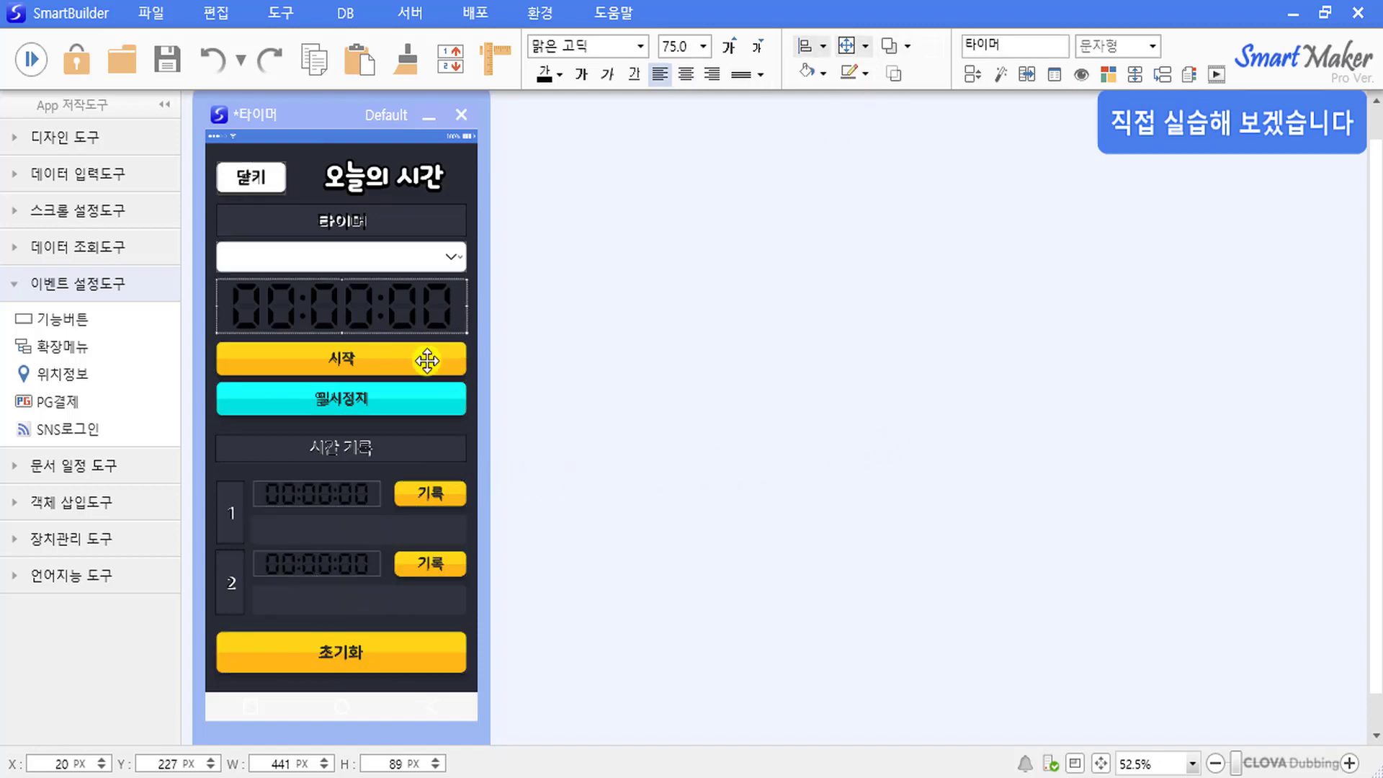
left_click(364, 492)
left_click(349, 562, "shift")
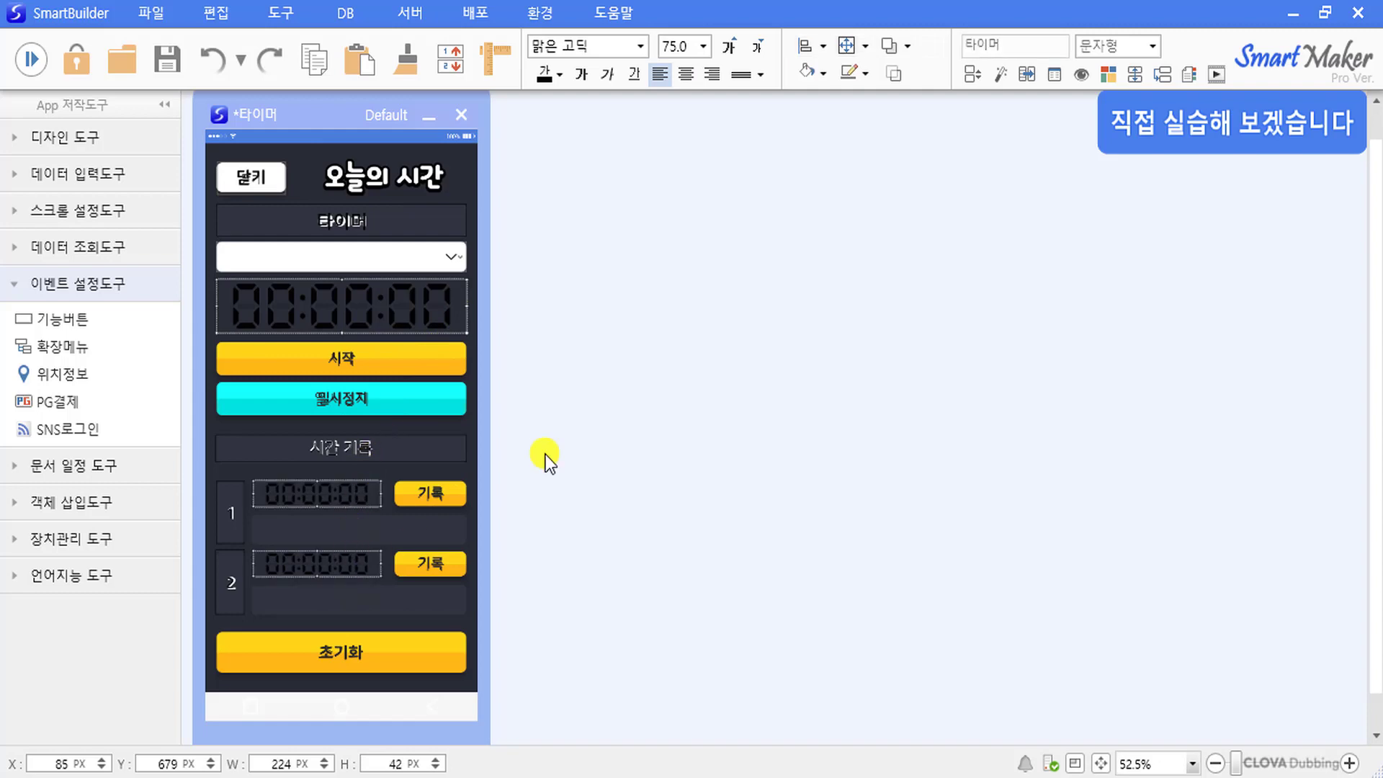
left_click(864, 74)
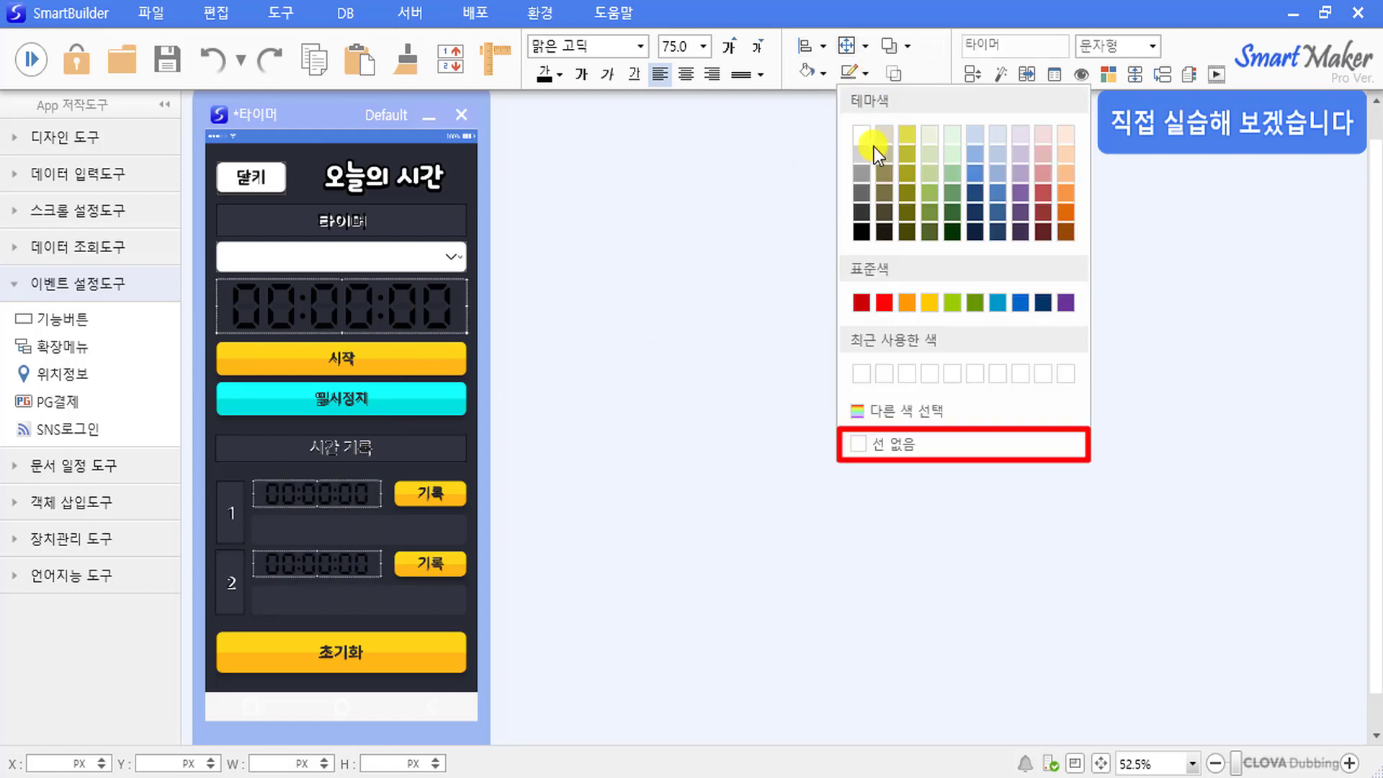
left_click(912, 446)
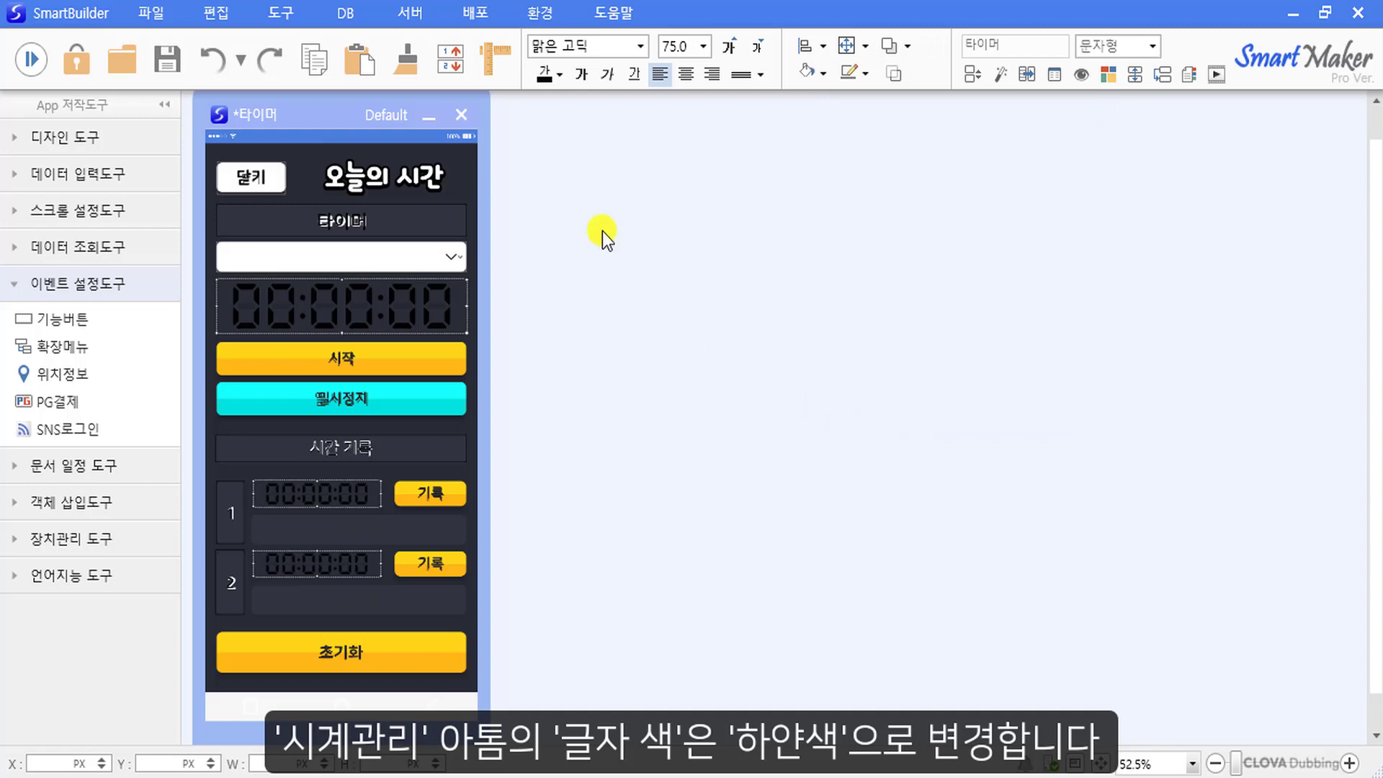
Change the text colour of the three selected time displays to white.
left_click(555, 77)
left_click(559, 135)
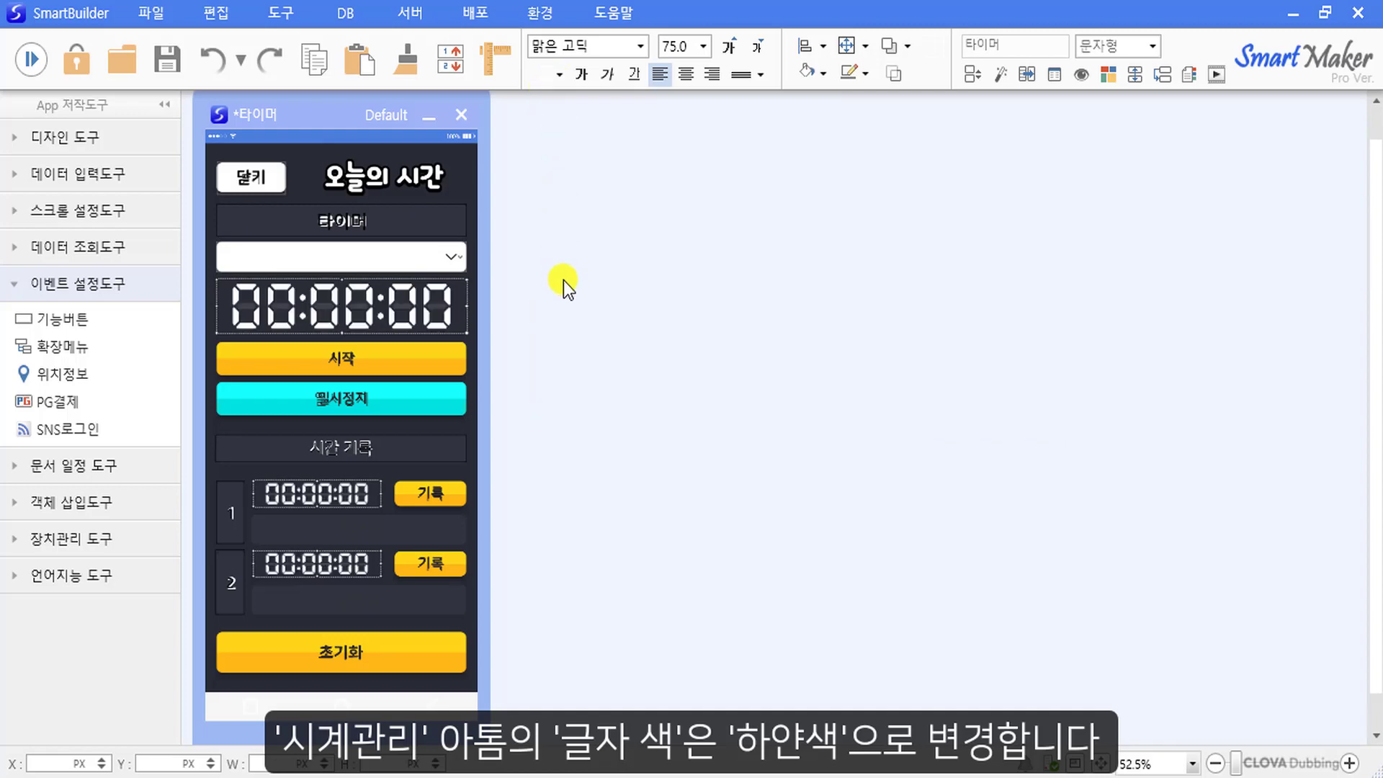
left_click(468, 426)
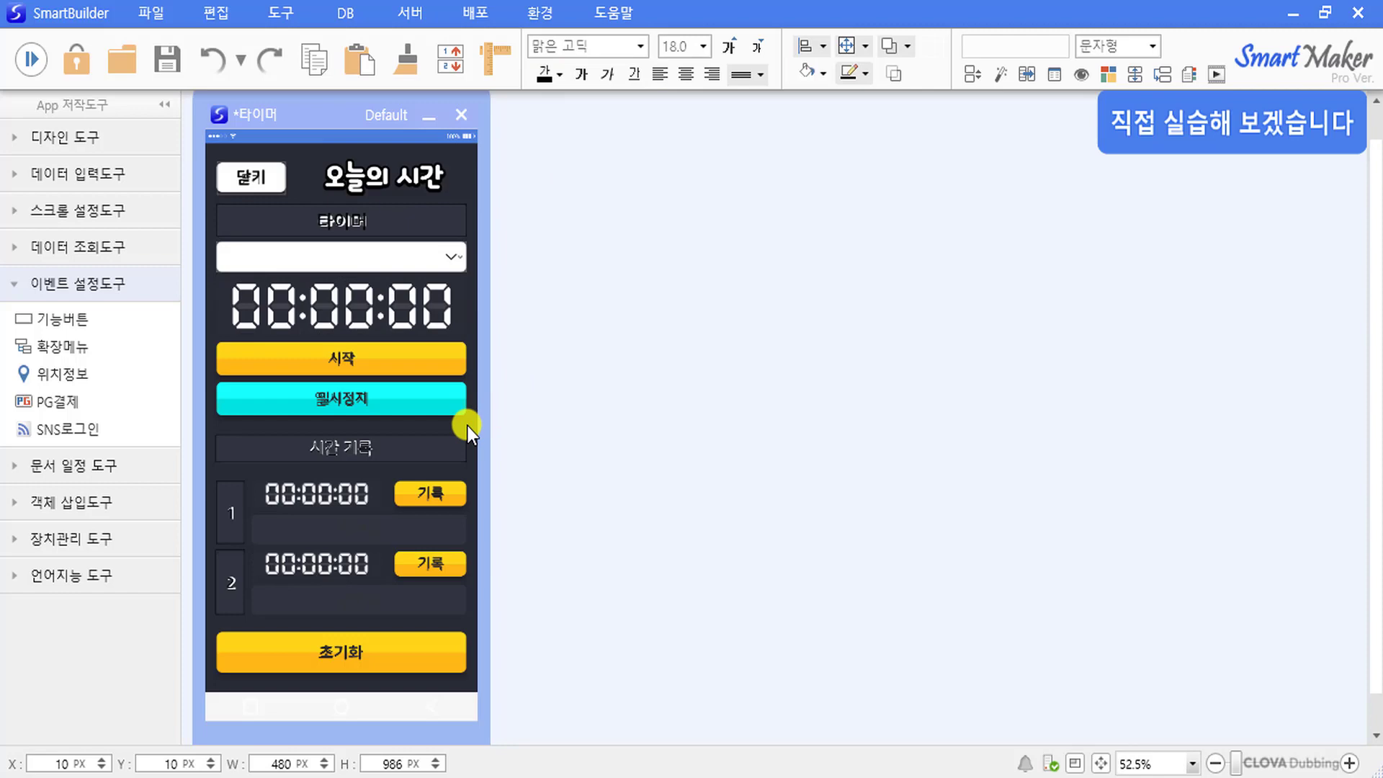
Delete the caption text of the 시작 and 일시정지 function buttons on the 타이머 screen.
left_click(418, 364)
key("F2")
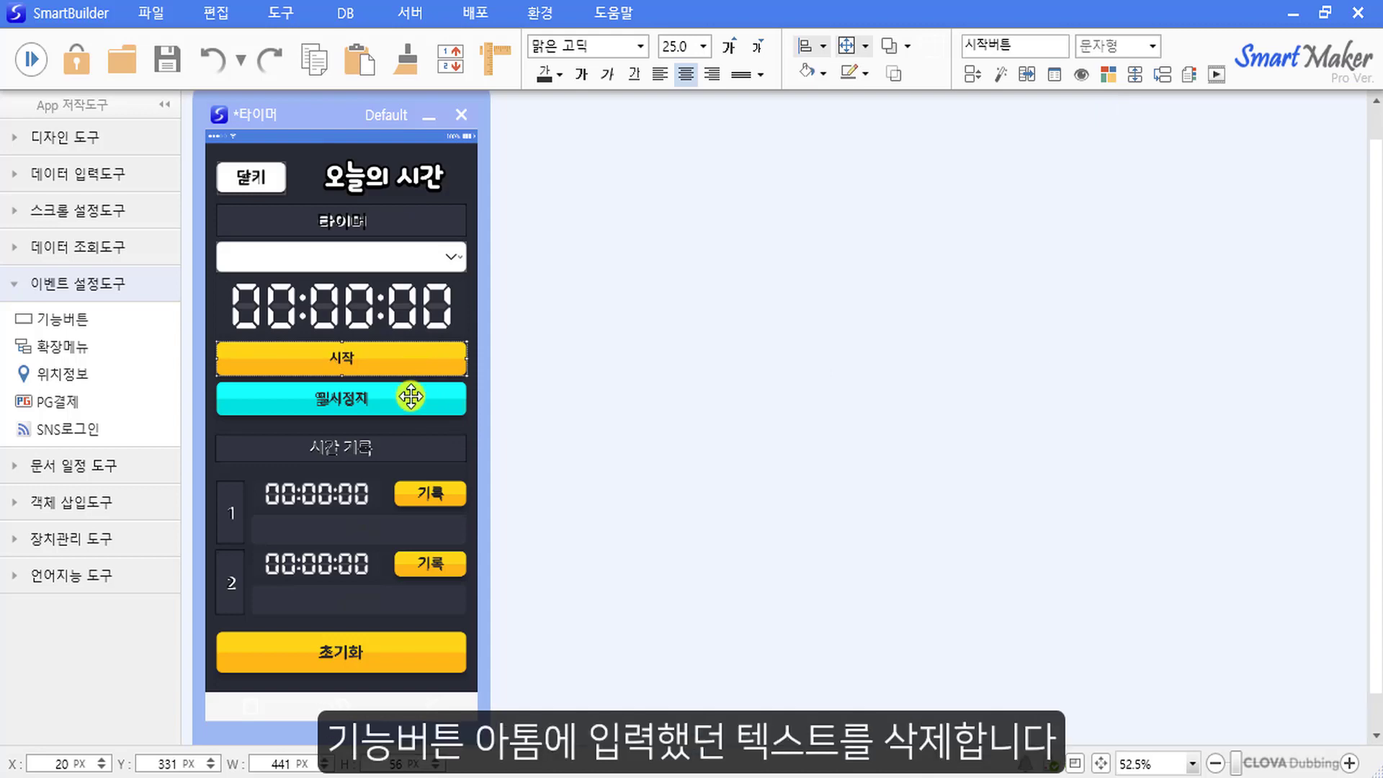
left_click(412, 397)
key("F2")
key("BackSpace")
key("BackSpace")
key("BackSpace")
key("BackSpace")
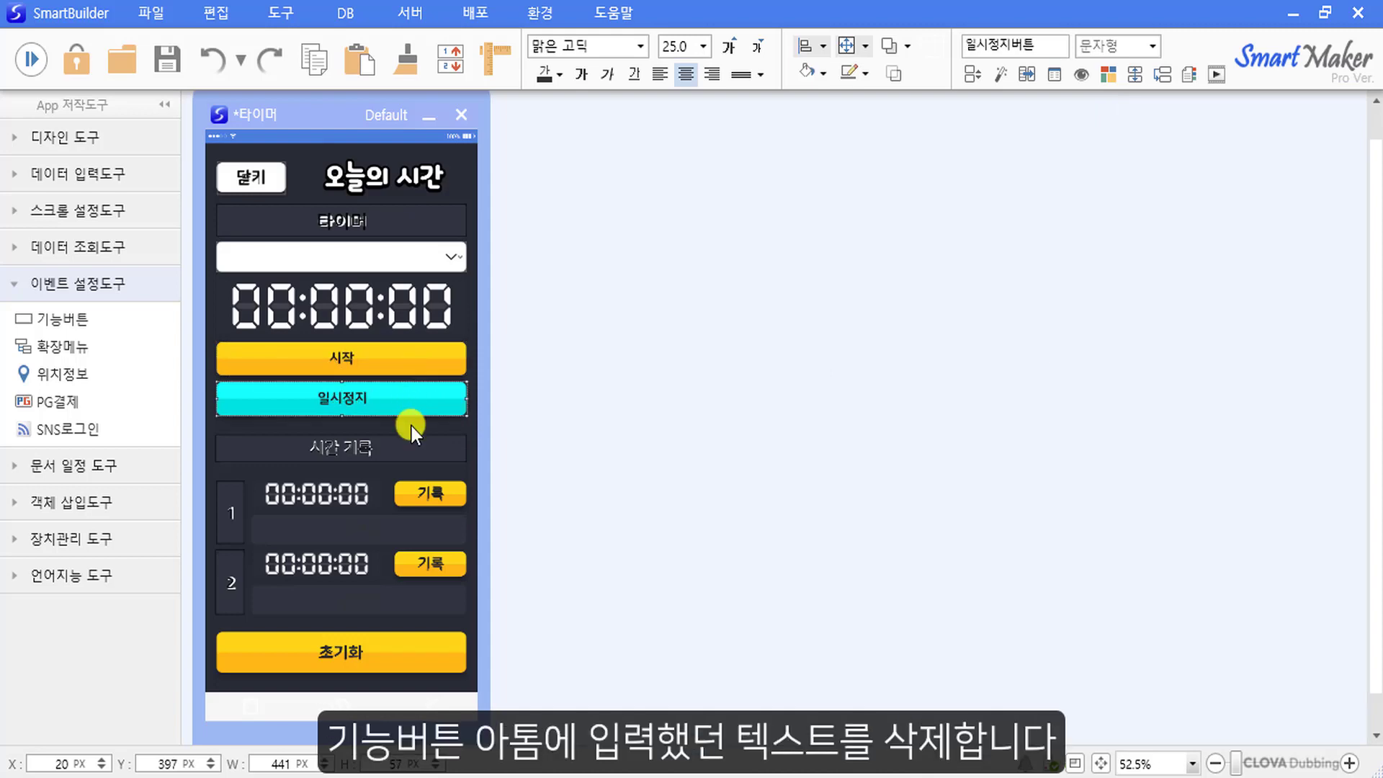
Delete the caption text of both 기록 buttons, the 초기화 button and the 닫기 button, and save the 타이머 model.
left_click(445, 497)
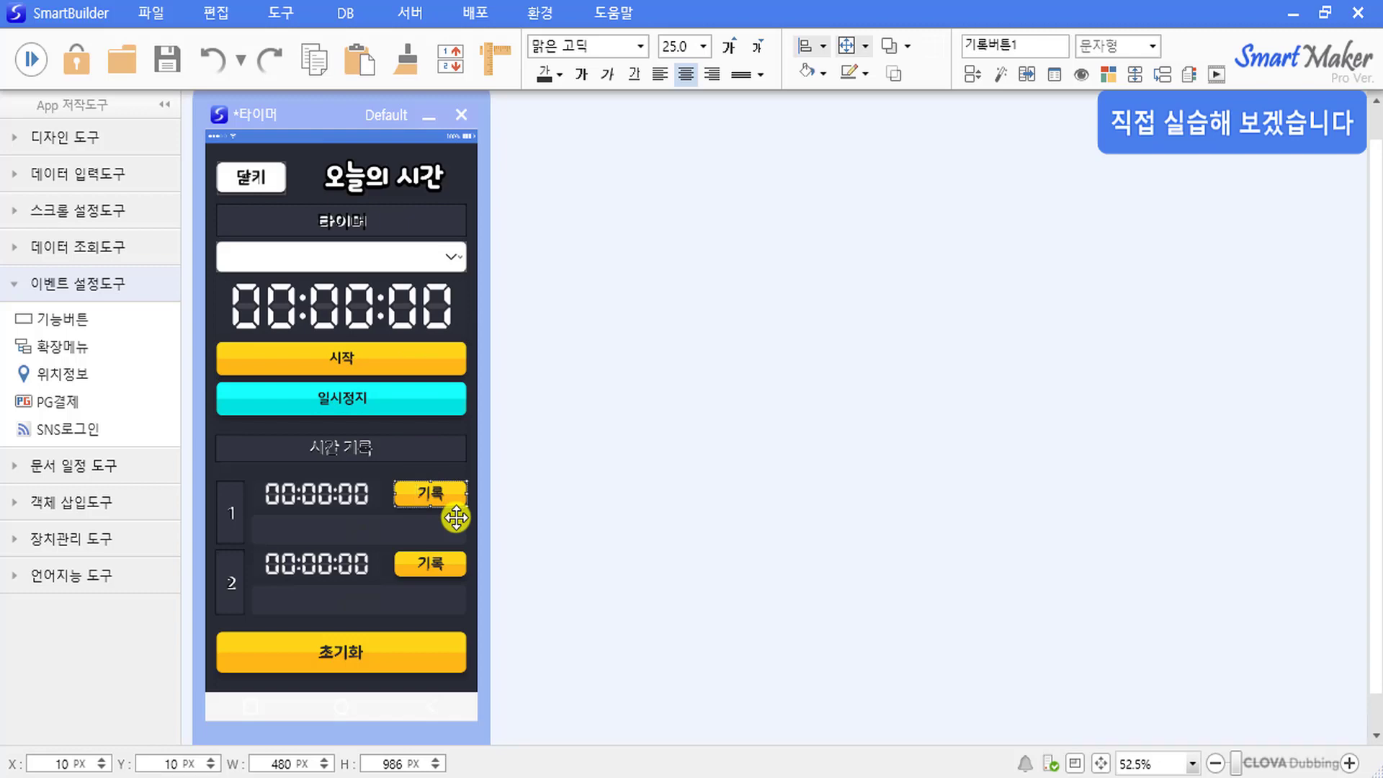
left_click(455, 559)
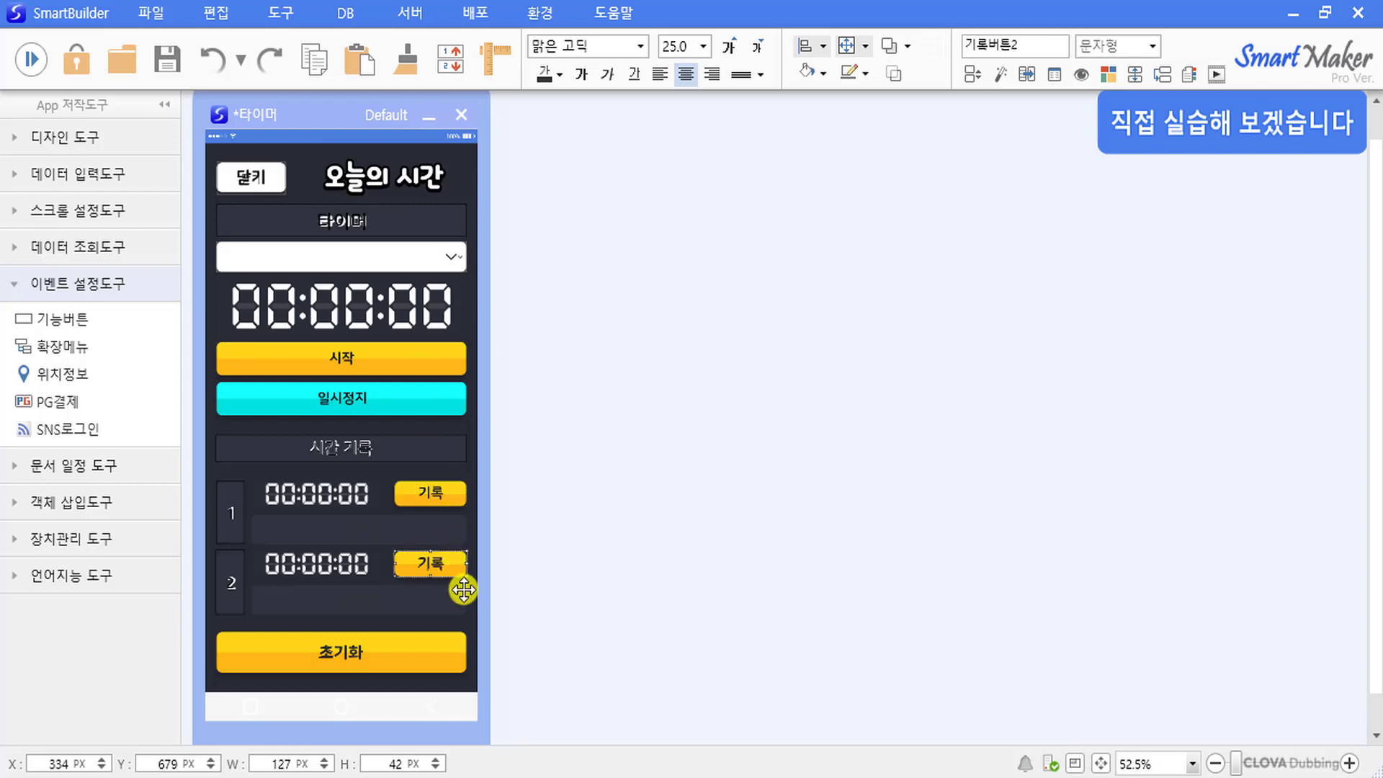
left_click(419, 656)
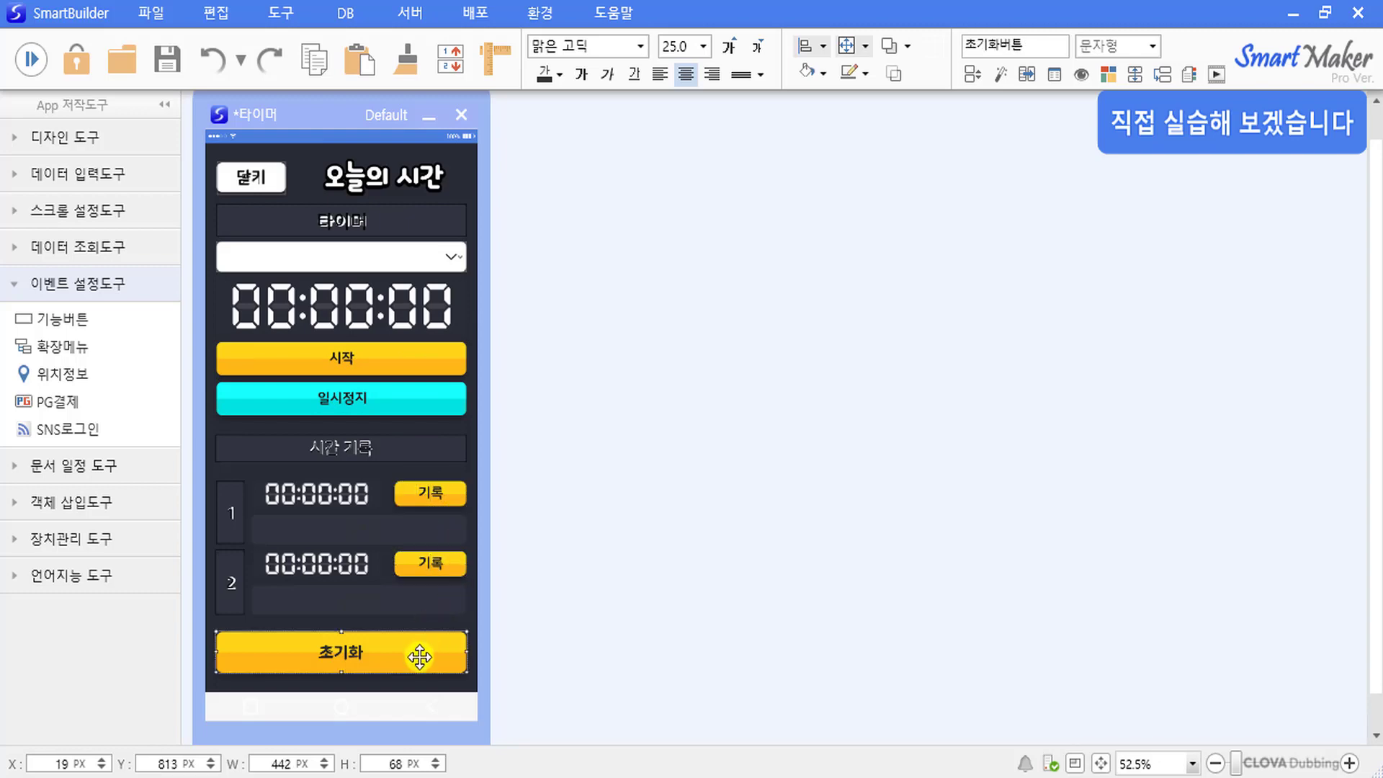
left_click(260, 186)
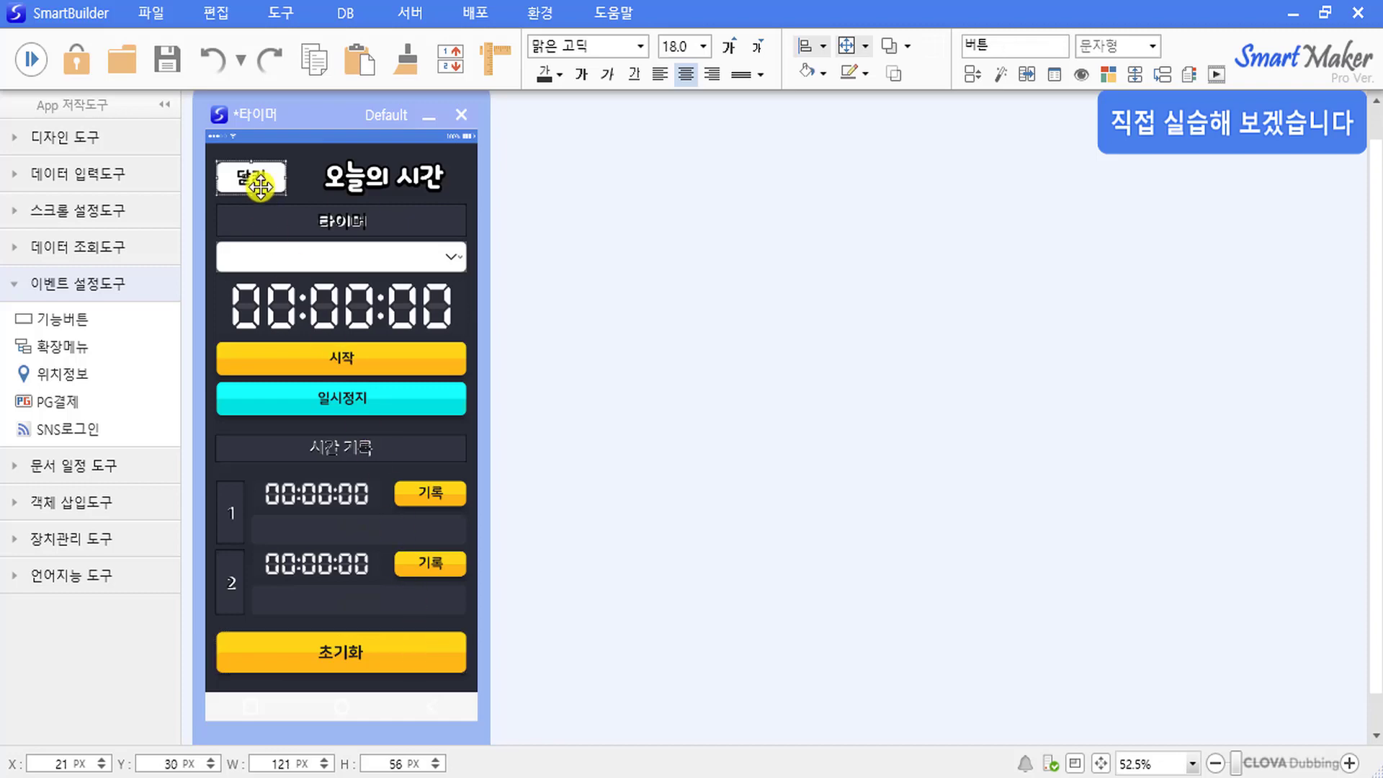
left_click(301, 188)
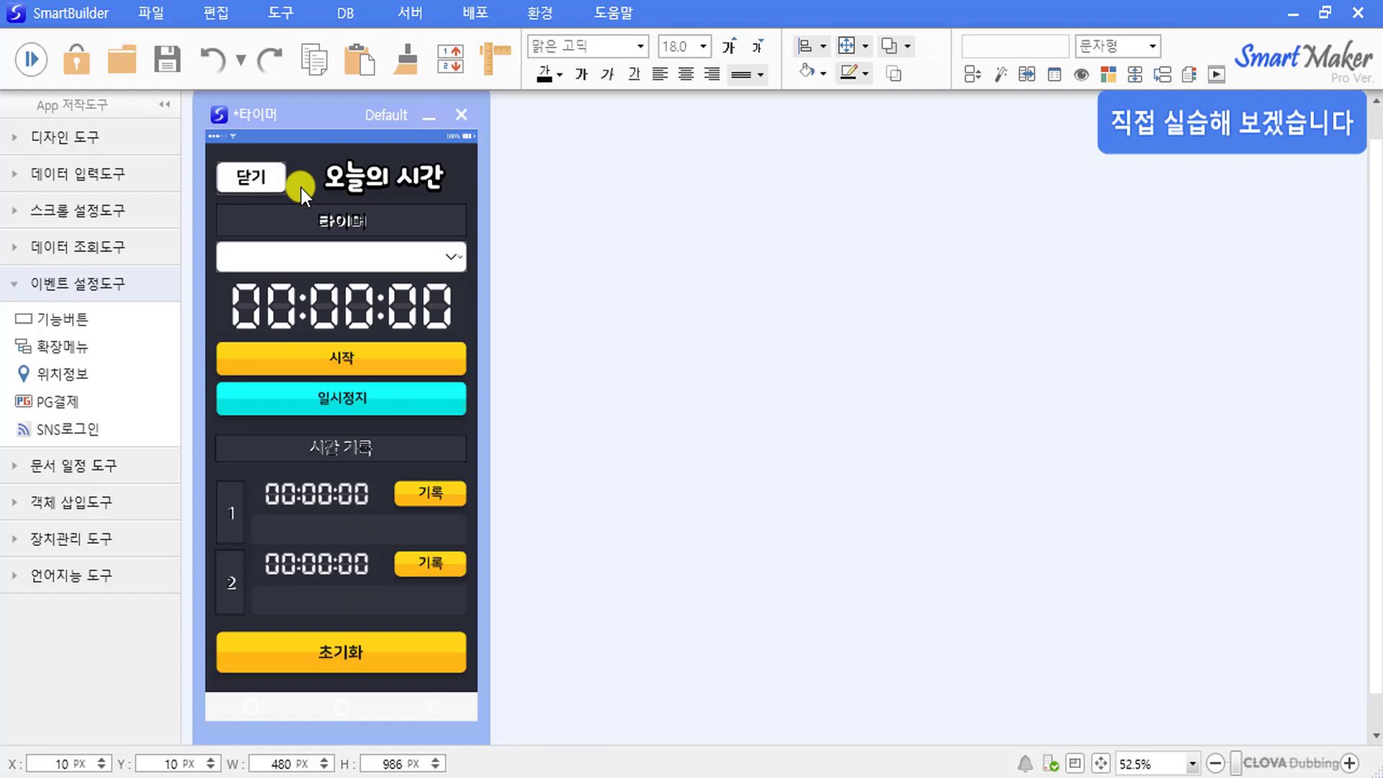
left_click(609, 384)
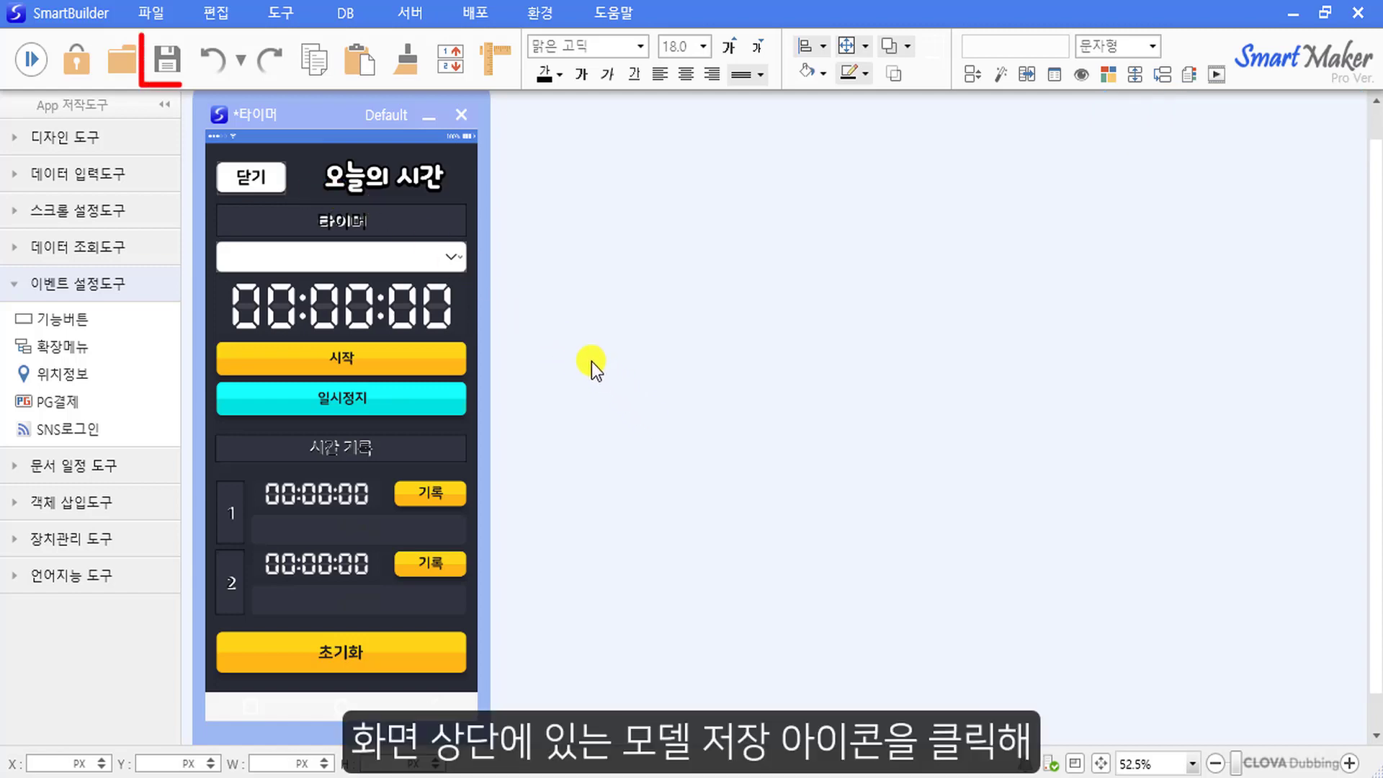
left_click(172, 69)
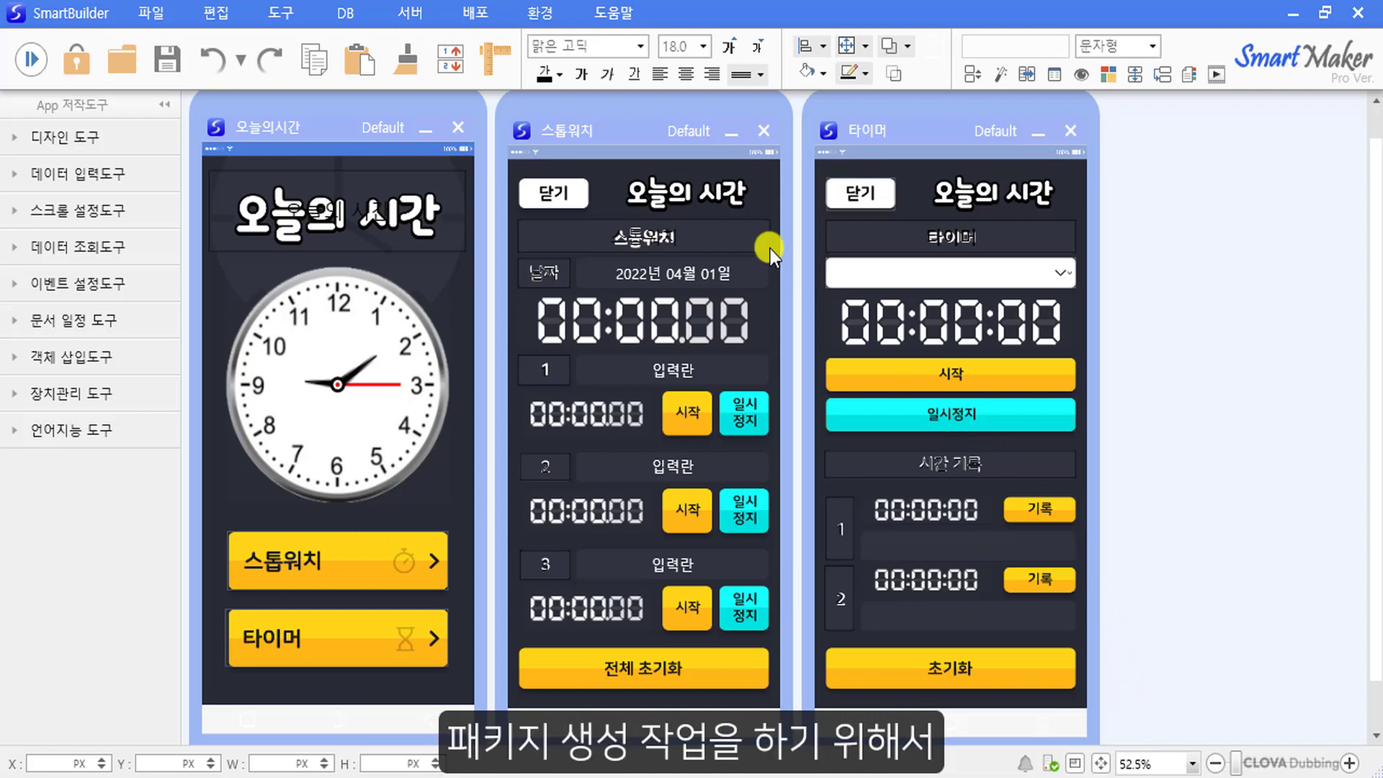
Start creating an Android package with the short name (약칭) "time" and the app product name (앱 제품명) "오늘의시간".
left_click(477, 16)
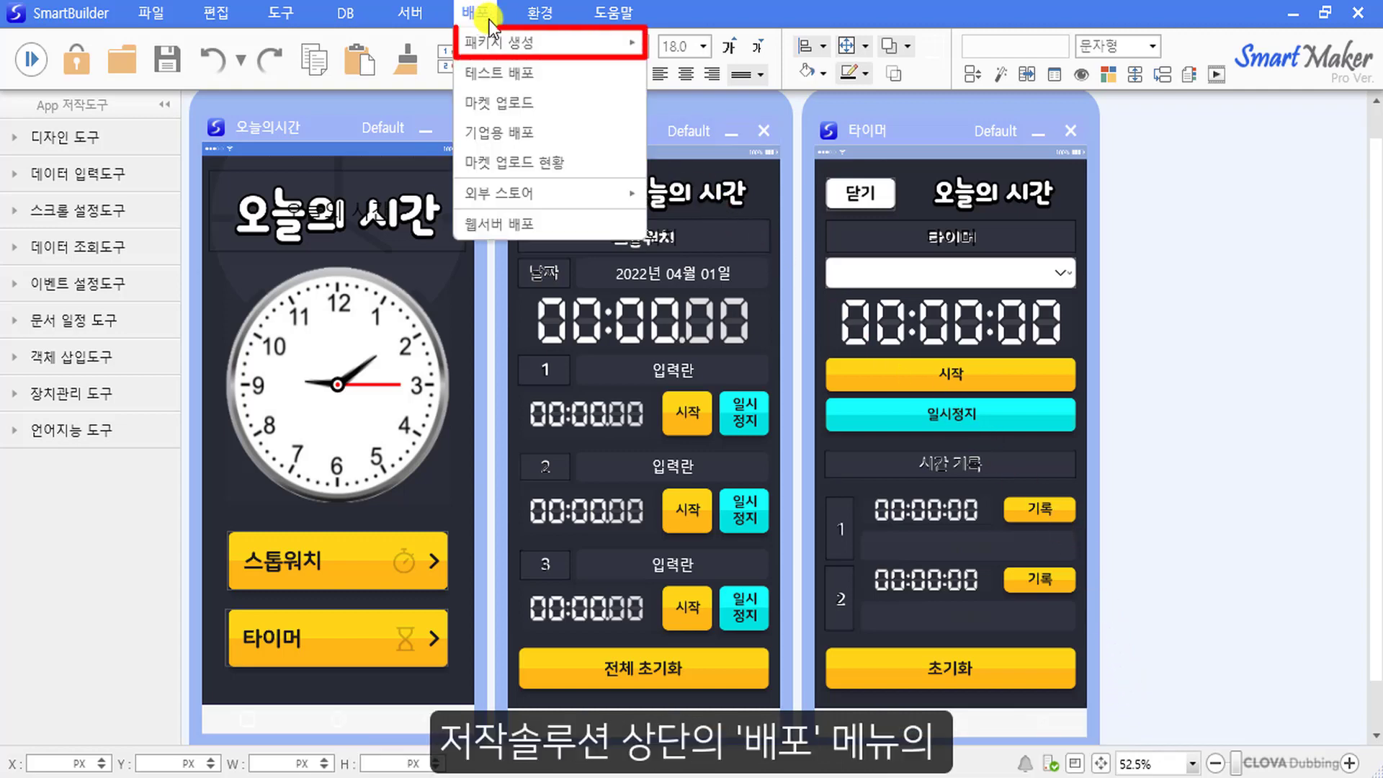
mouse_move(581, 49)
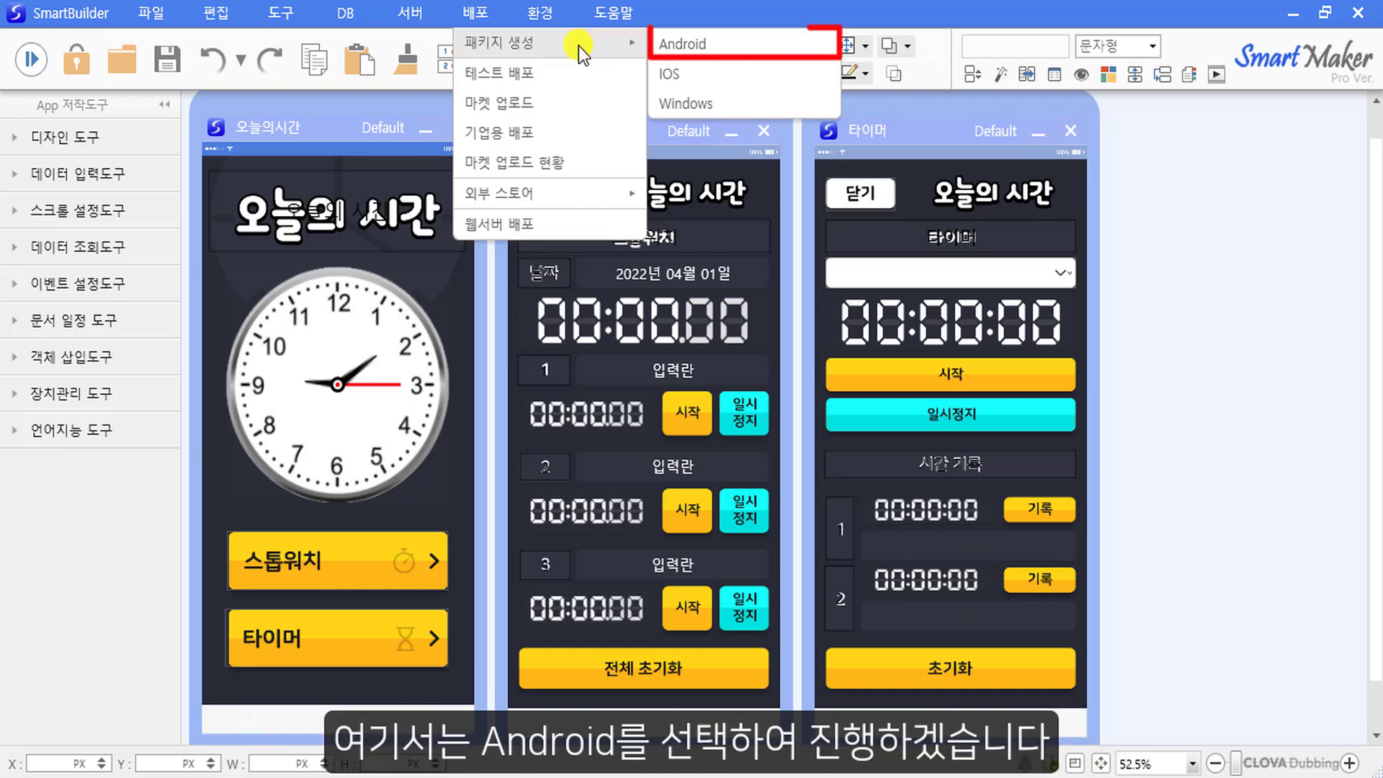
left_click(782, 49)
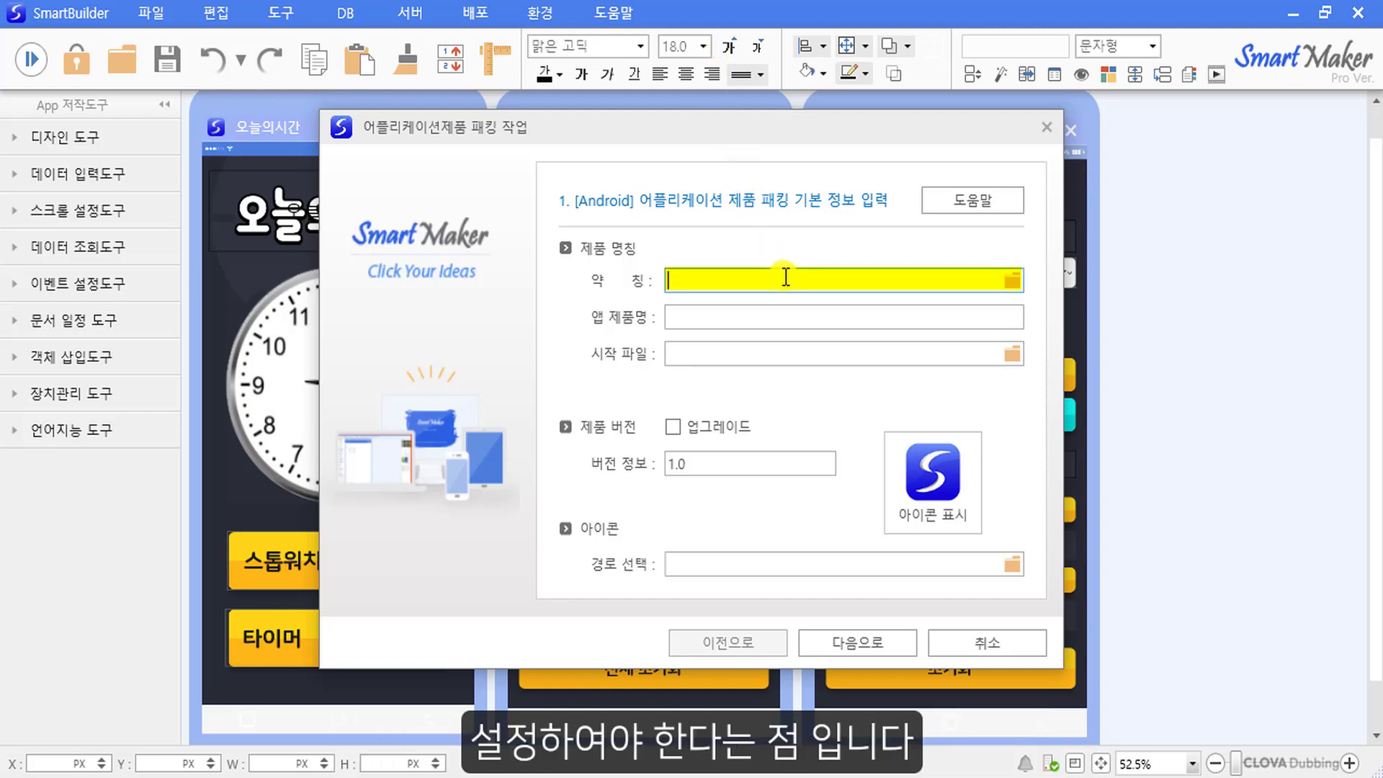
type("time")
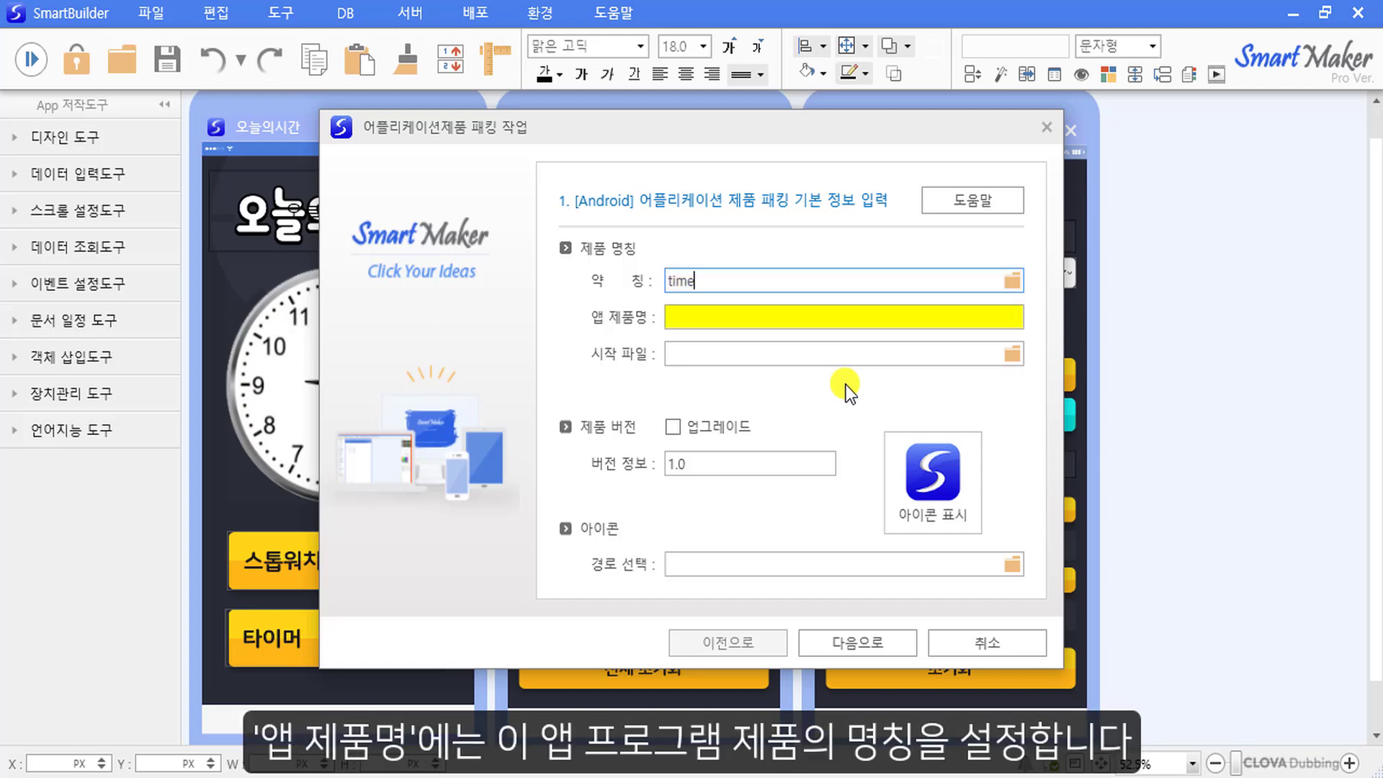
left_click(866, 323)
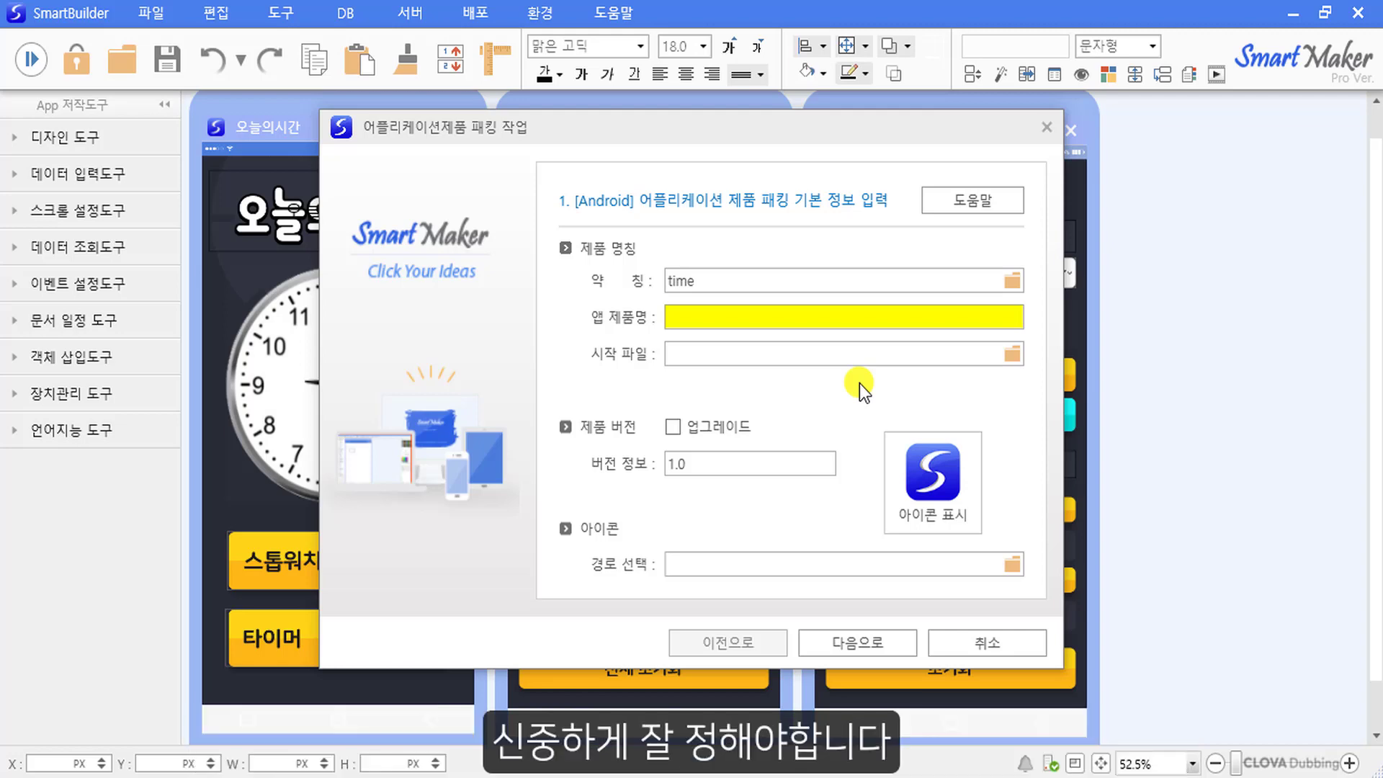
type("오늘의시간")
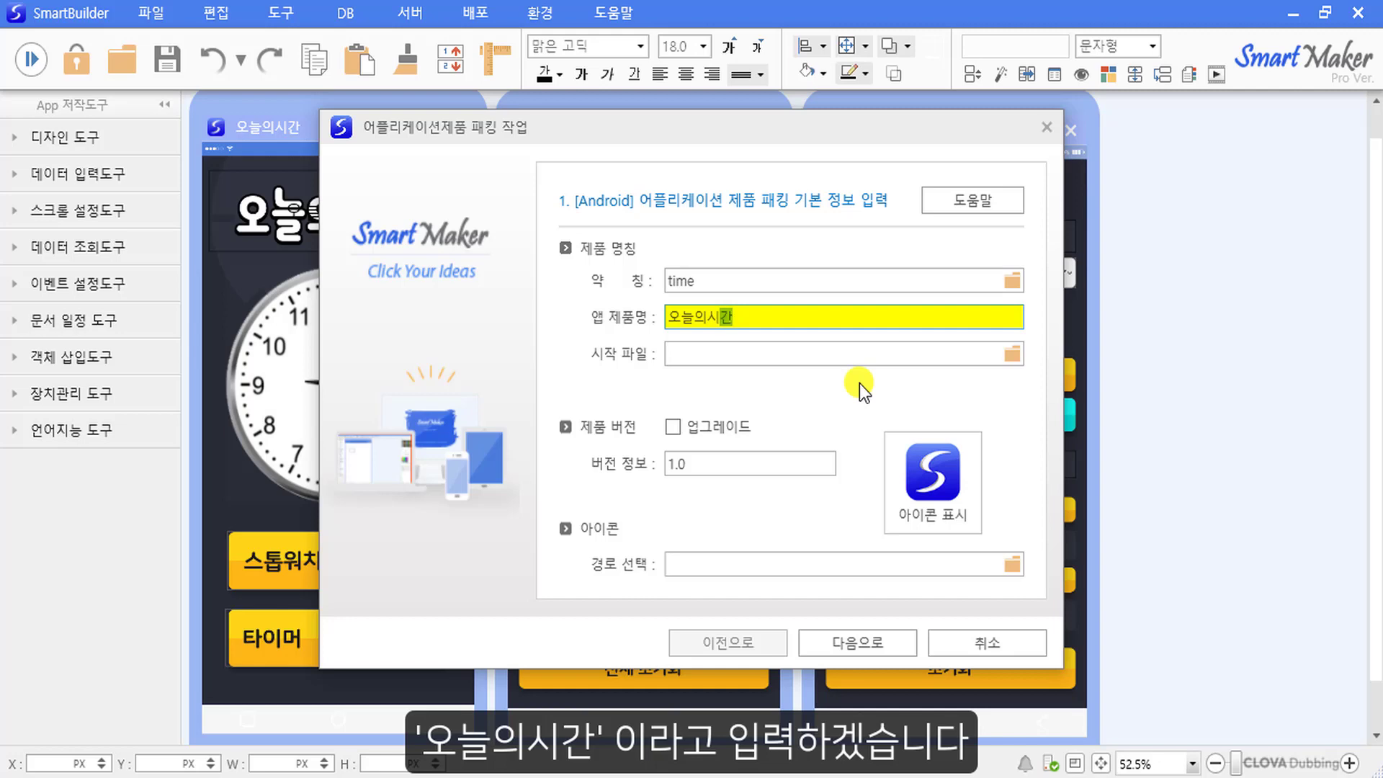
key("Tab")
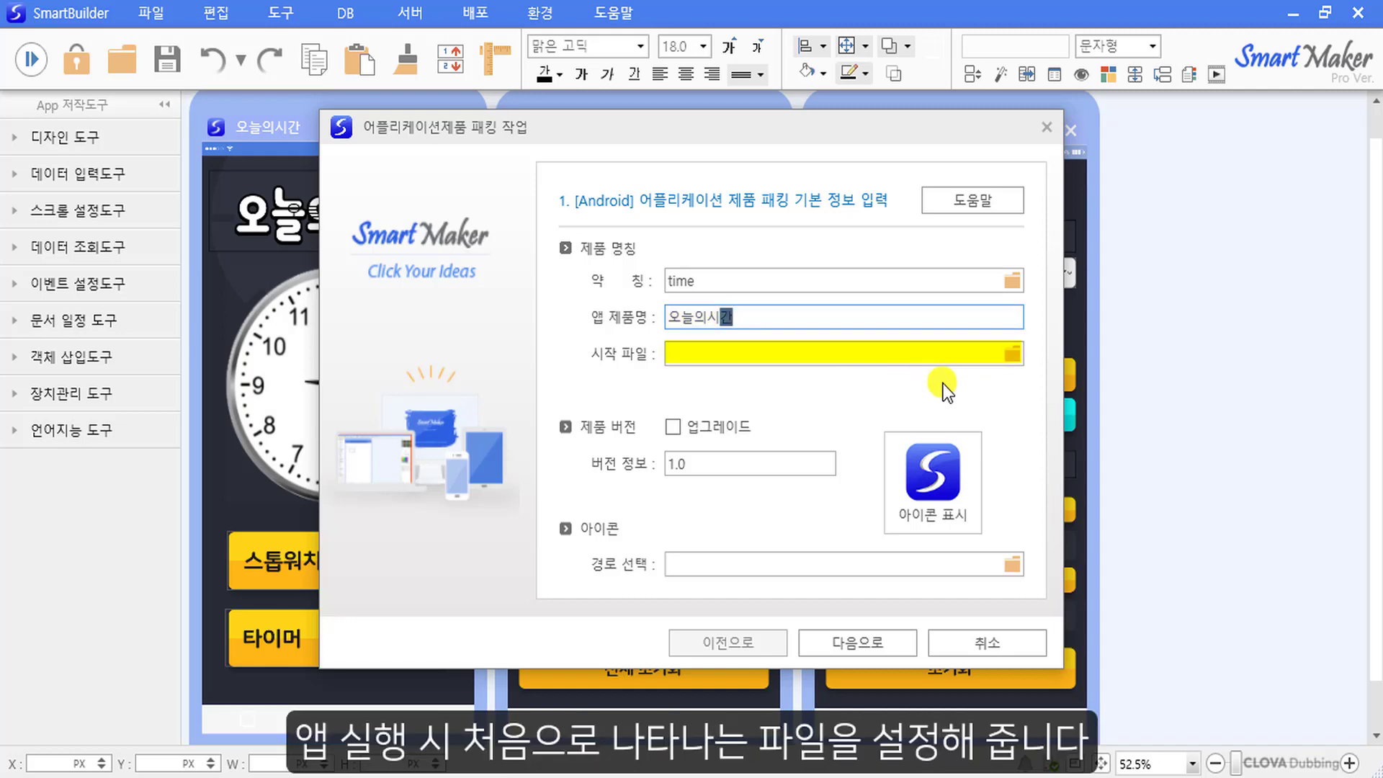
Set 오늘의시간.QPM as the package's start file and continue to the packing resource settings.
left_click(1017, 357)
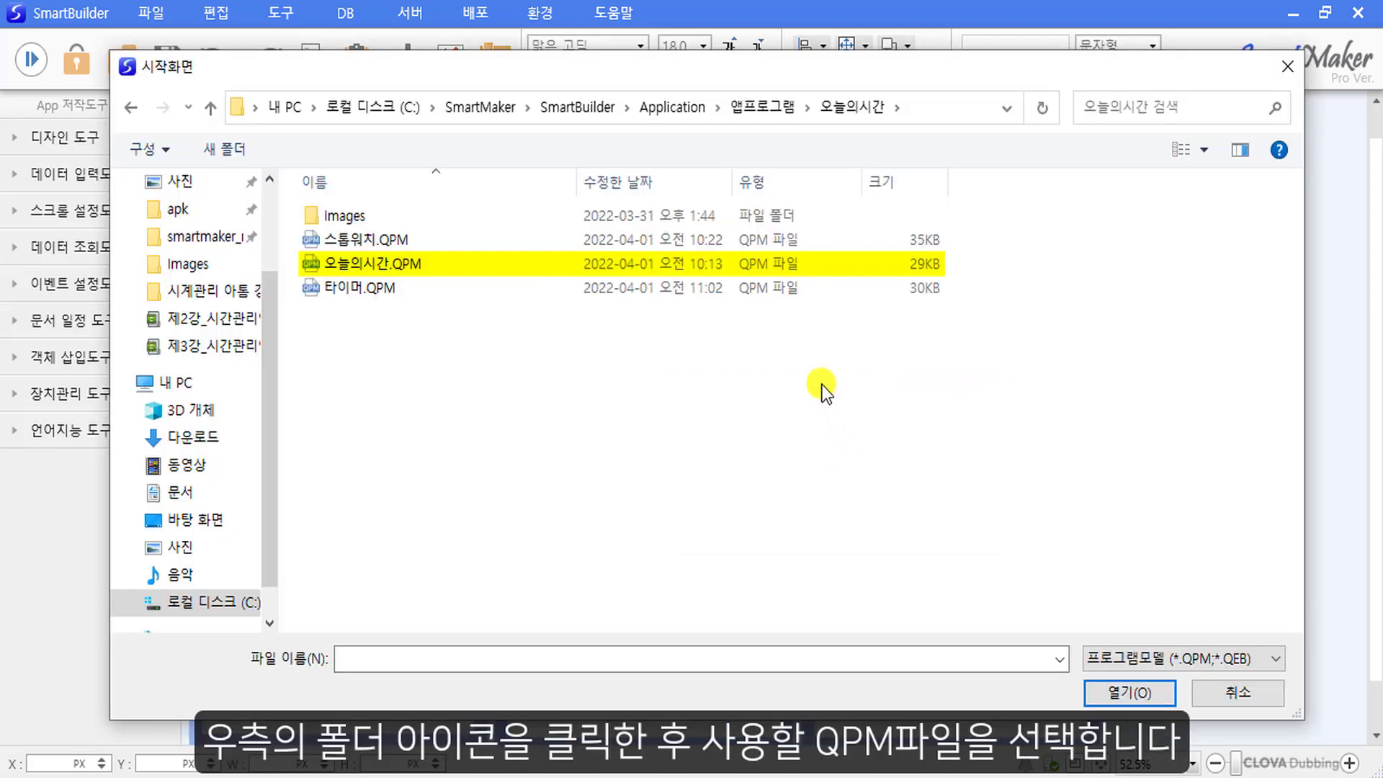
left_click(785, 267)
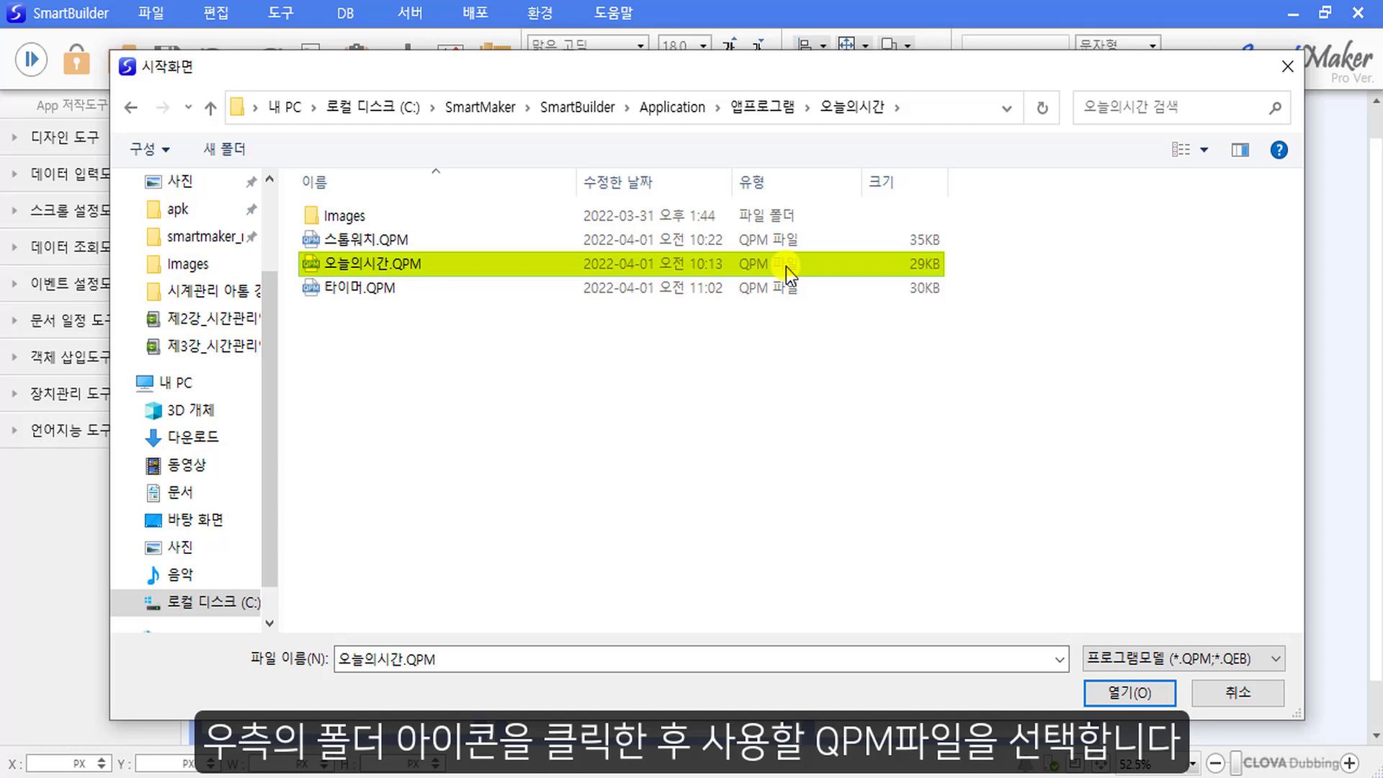
left_click(1143, 694)
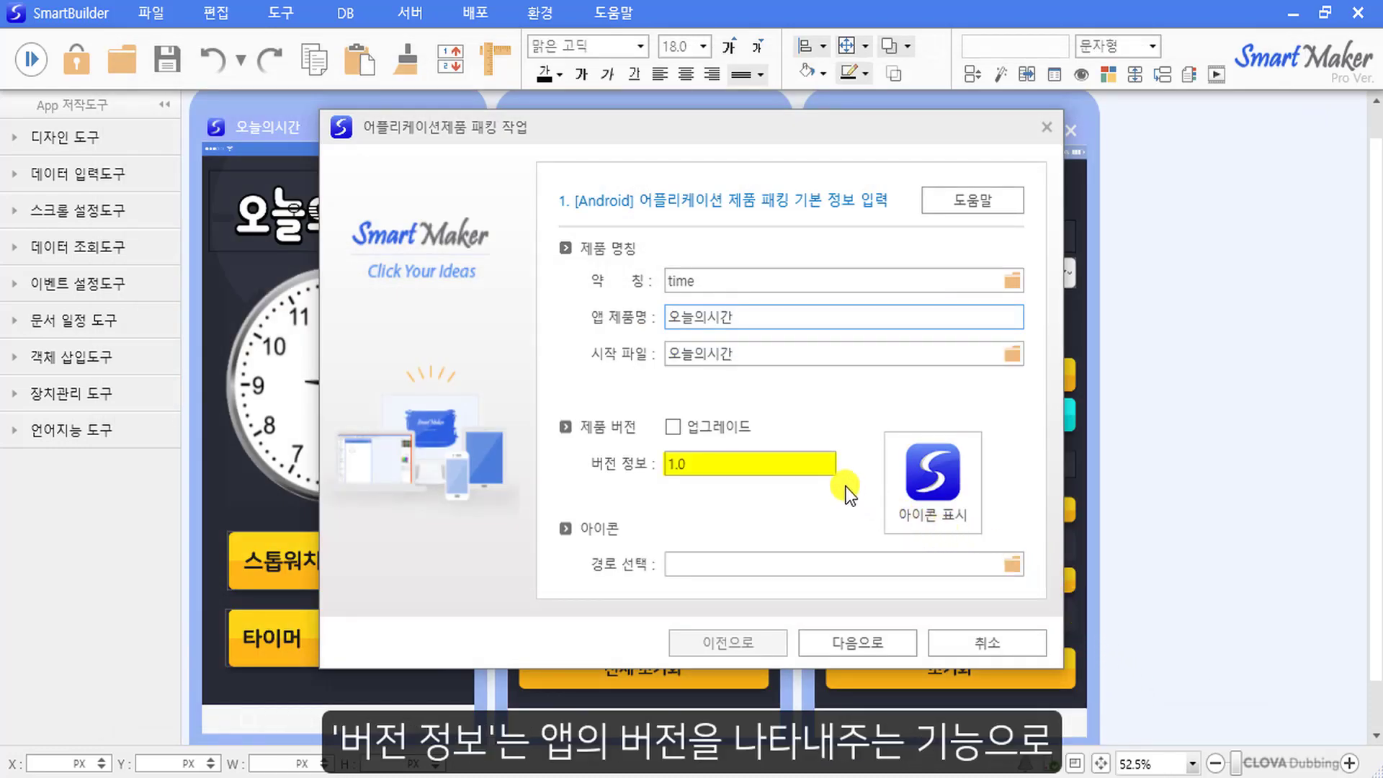
left_click(814, 466)
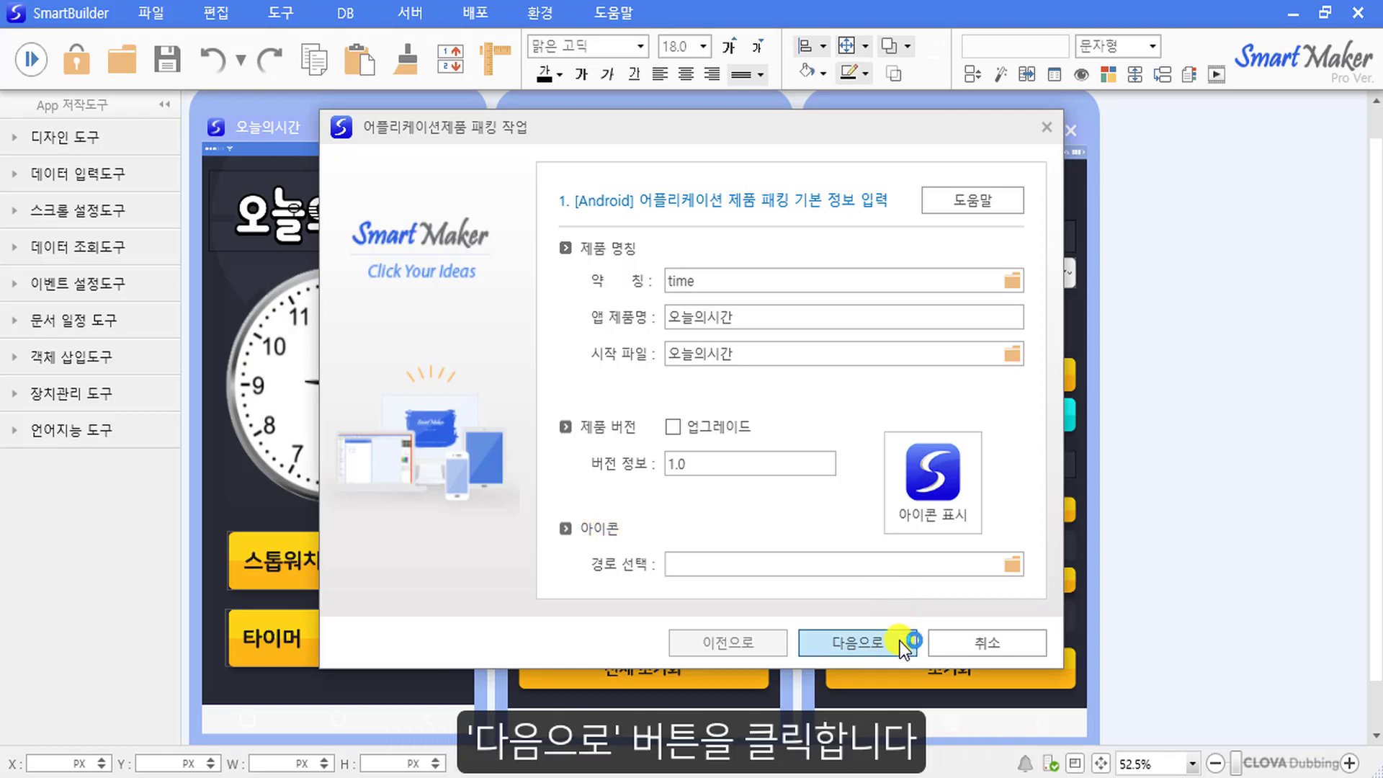
left_click(857, 641)
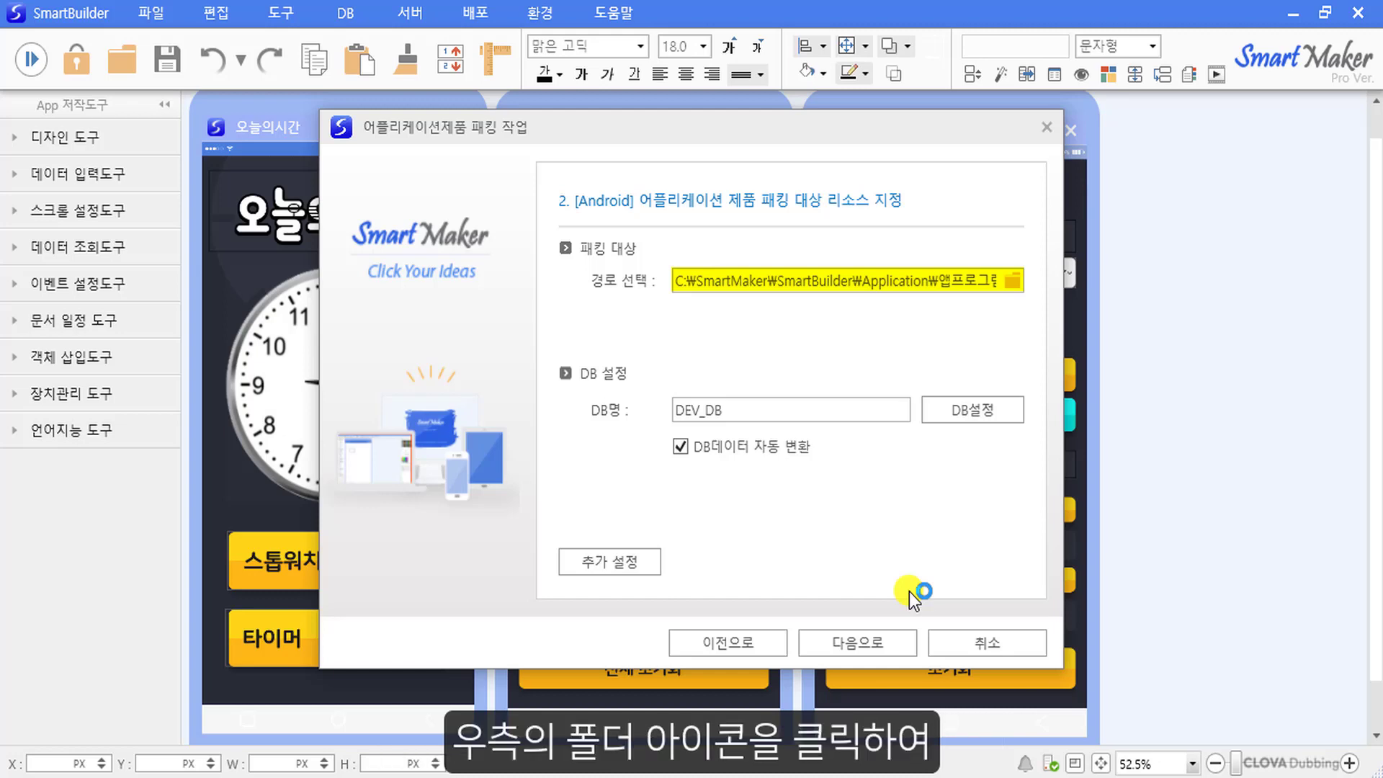
Accept the 오늘의시간 folder's contents as the packing target and generate the Android application with its database converted.
left_click(1016, 288)
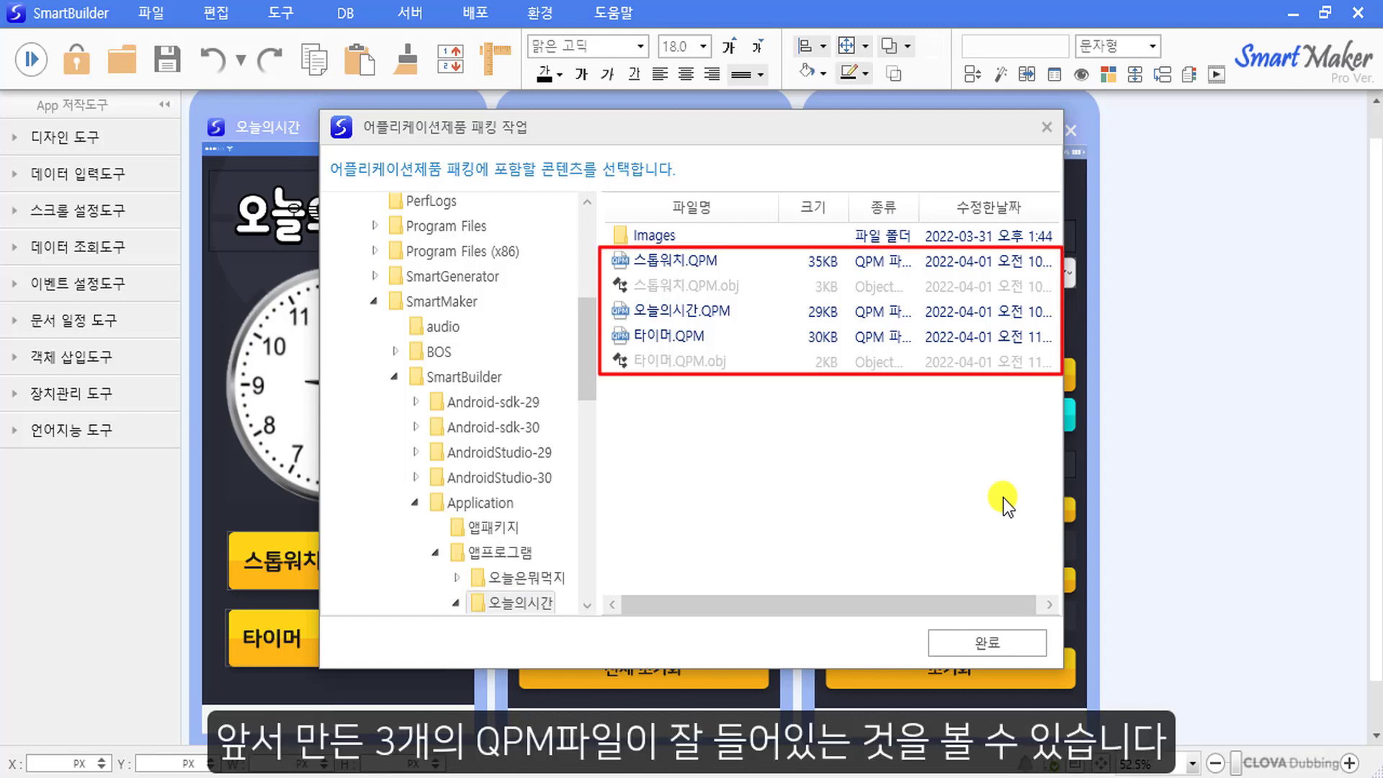
left_click(1010, 641)
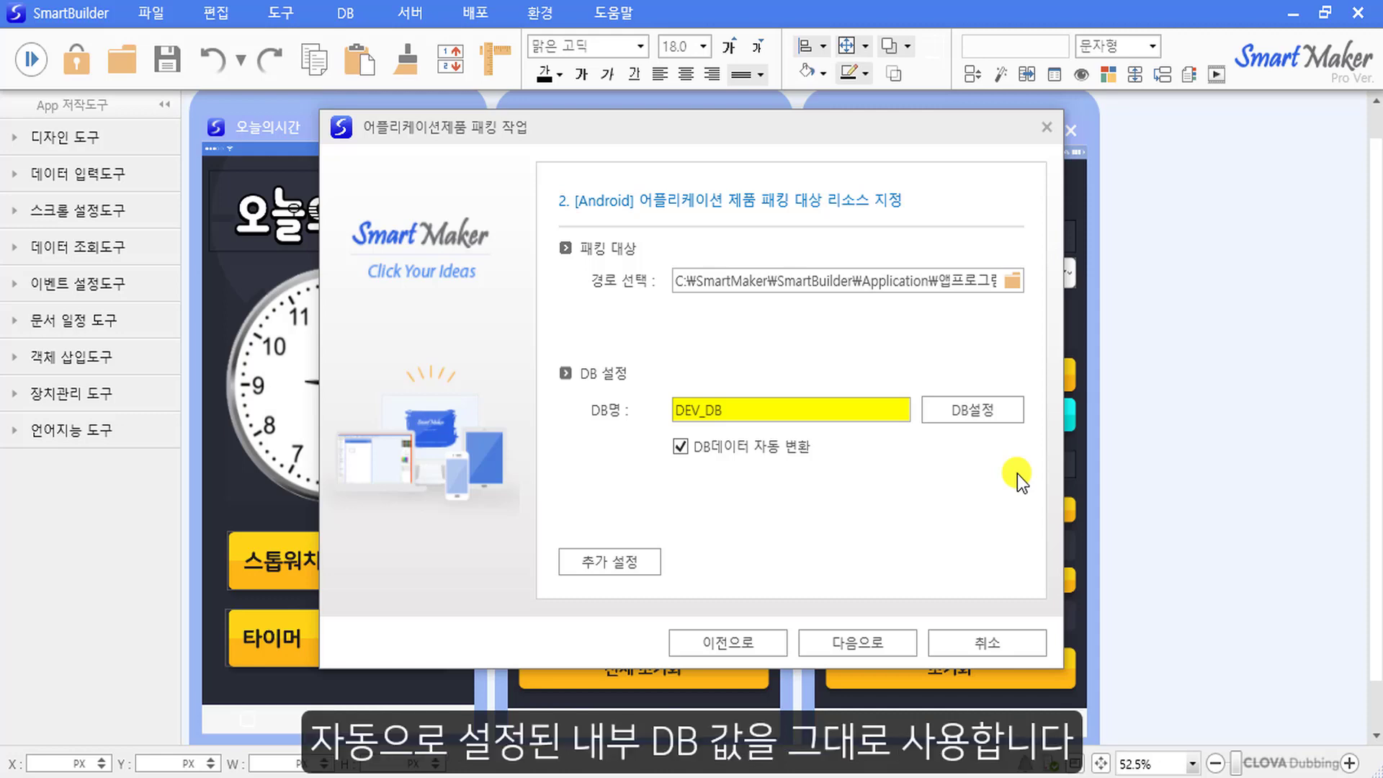
left_click(874, 645)
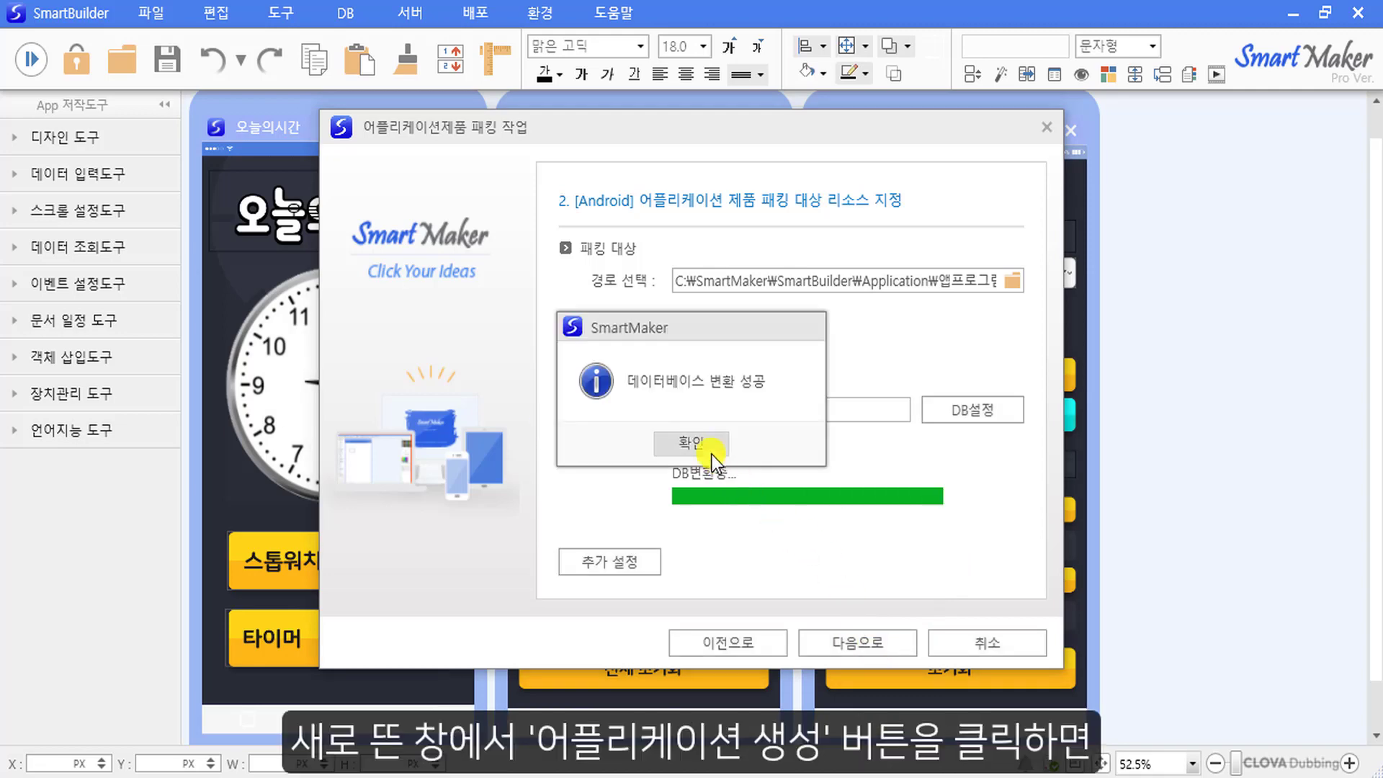
left_click(712, 454)
left_click(866, 641)
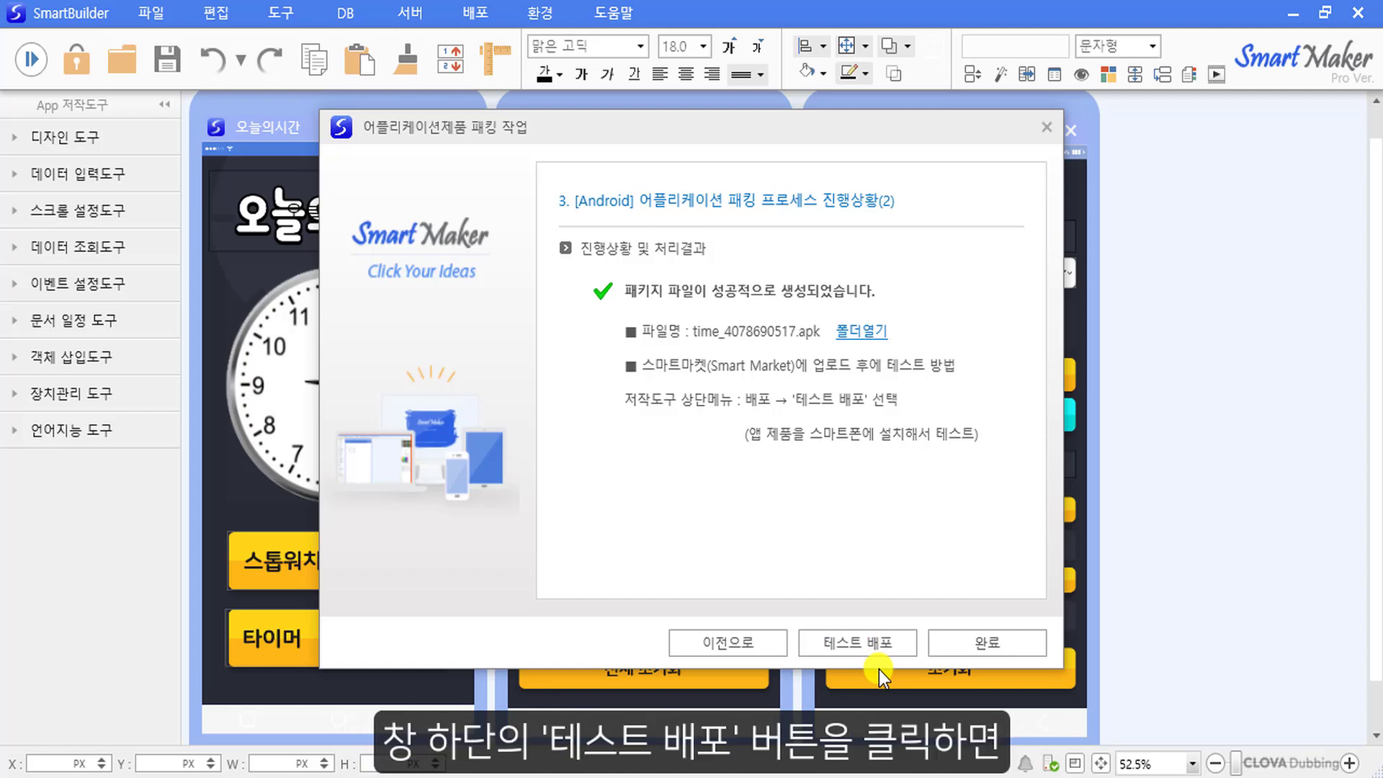
Upload the generated package to Smart Market for test distribution and finish the packing wizard.
left_click(892, 647)
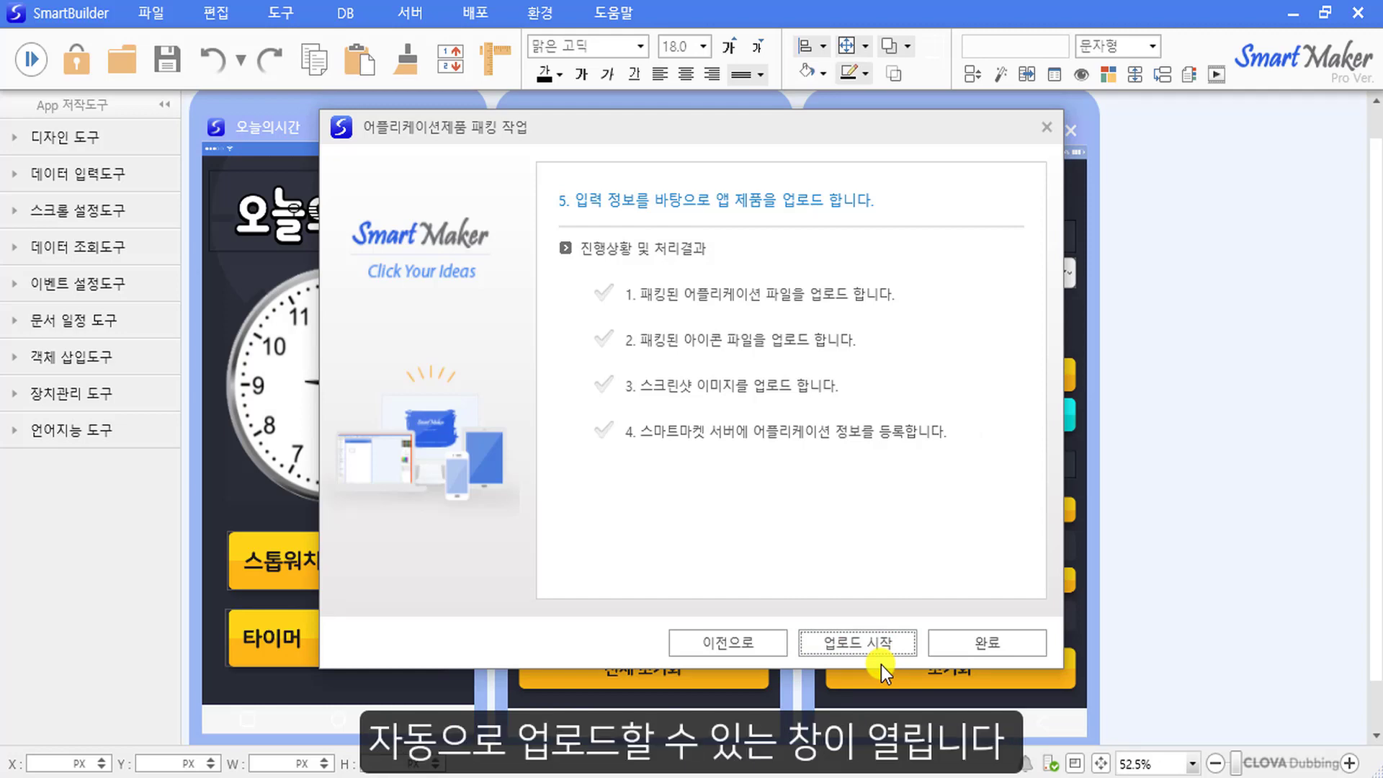
left_click(889, 655)
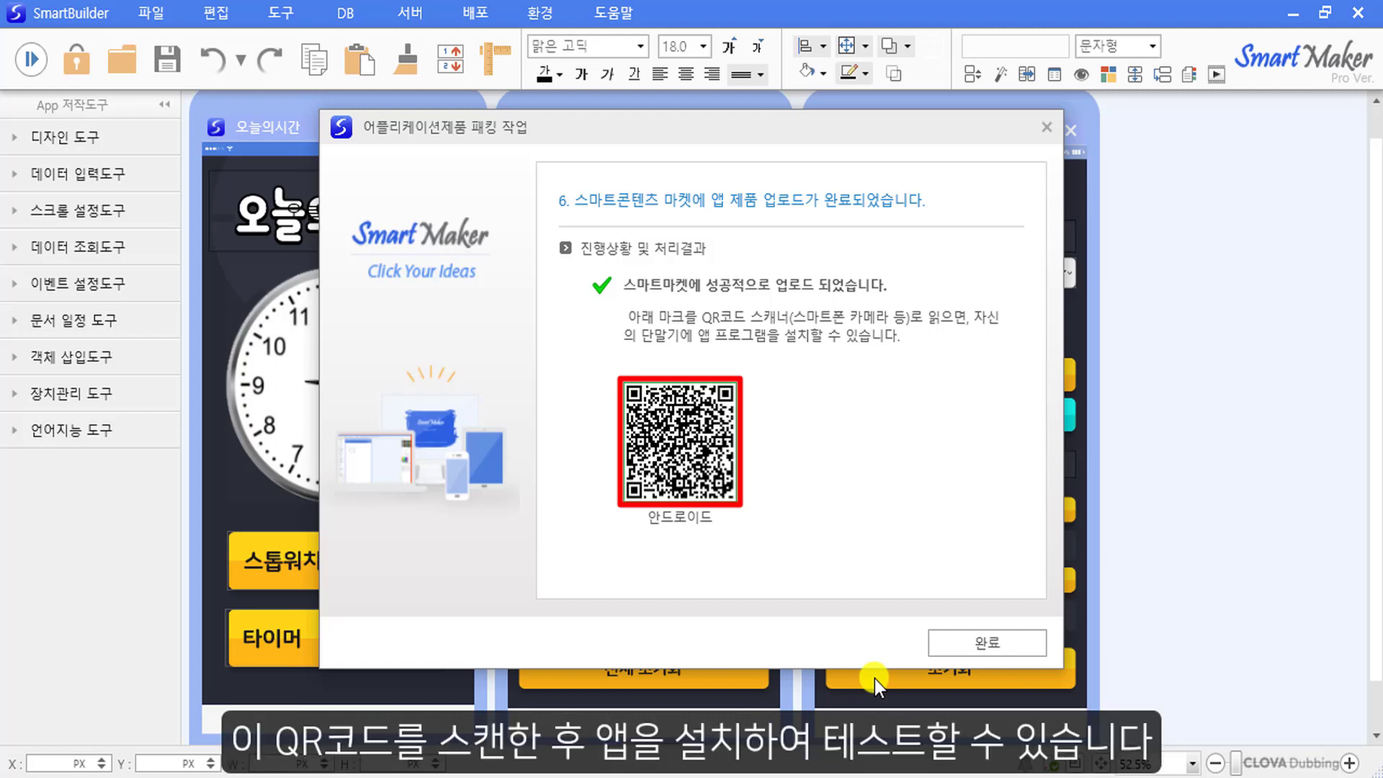
left_click(977, 644)
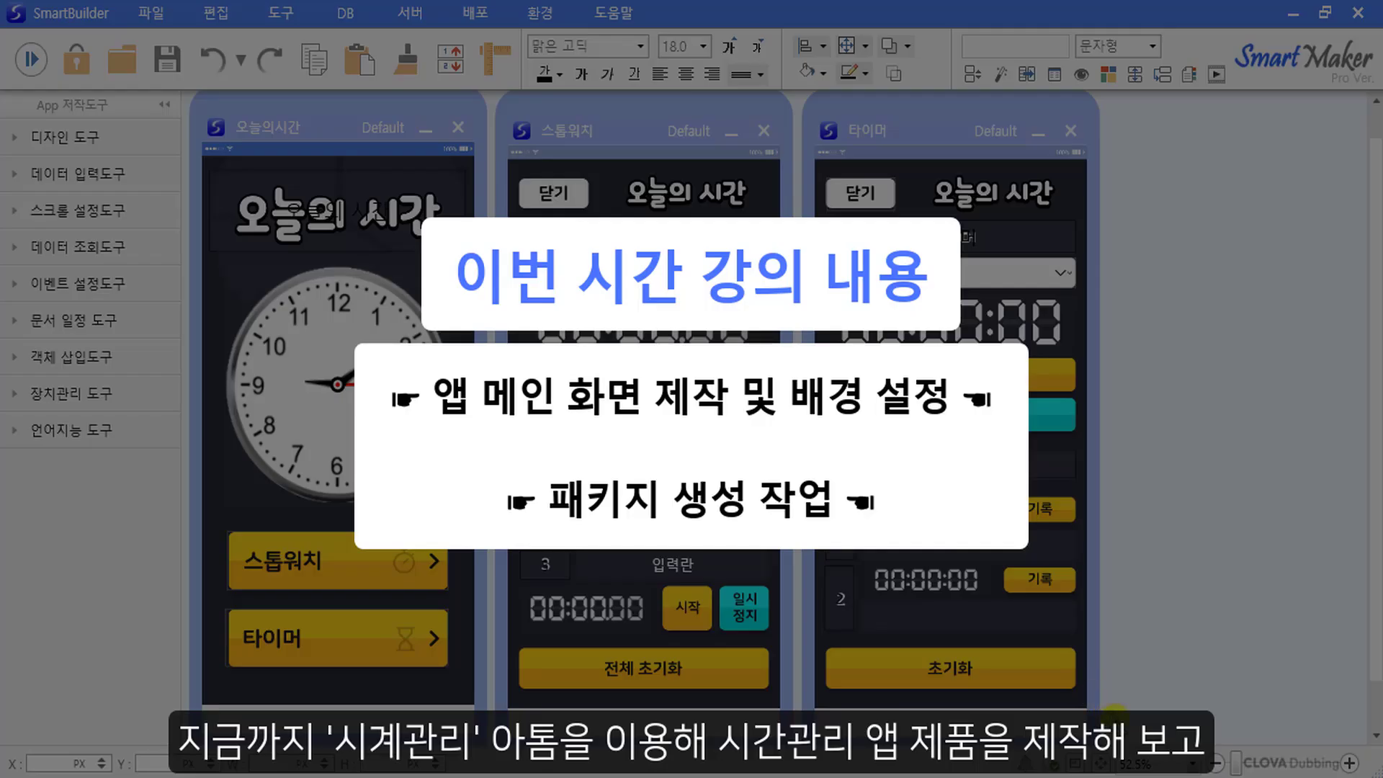